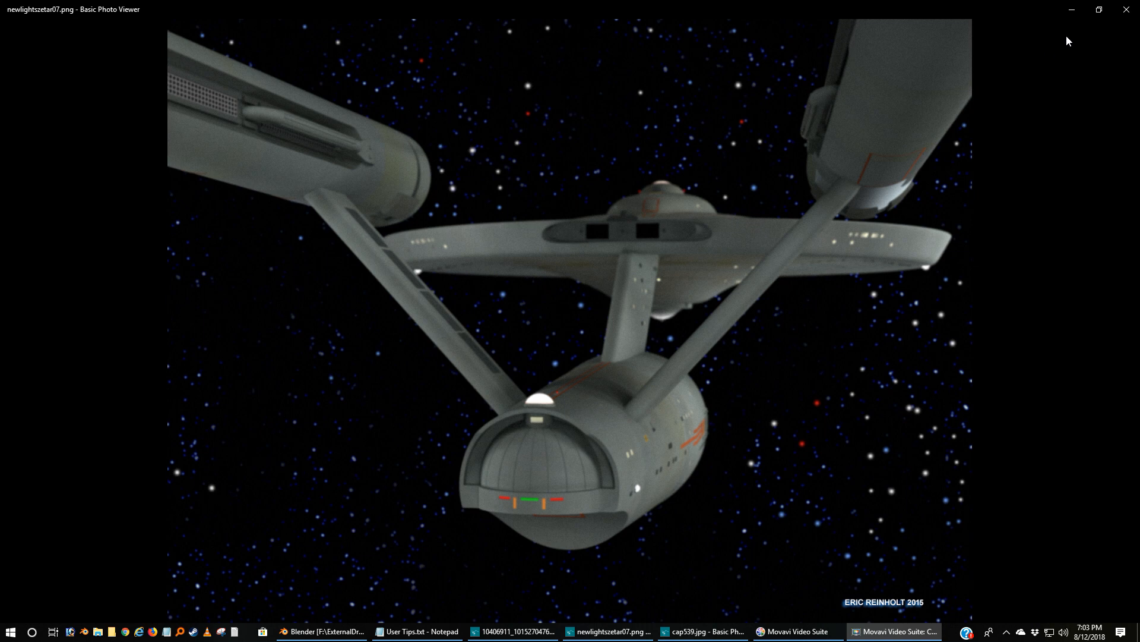
Close the three starship reference photos and switch to the Blender model of the ship.
left_click(1125, 10)
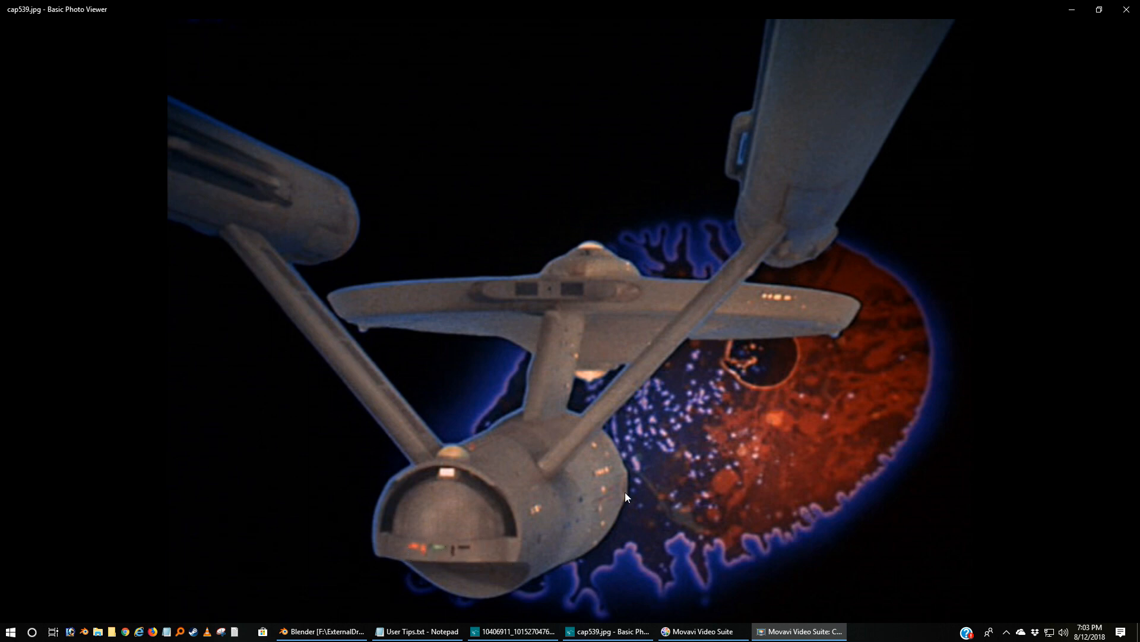
left_click(1127, 11)
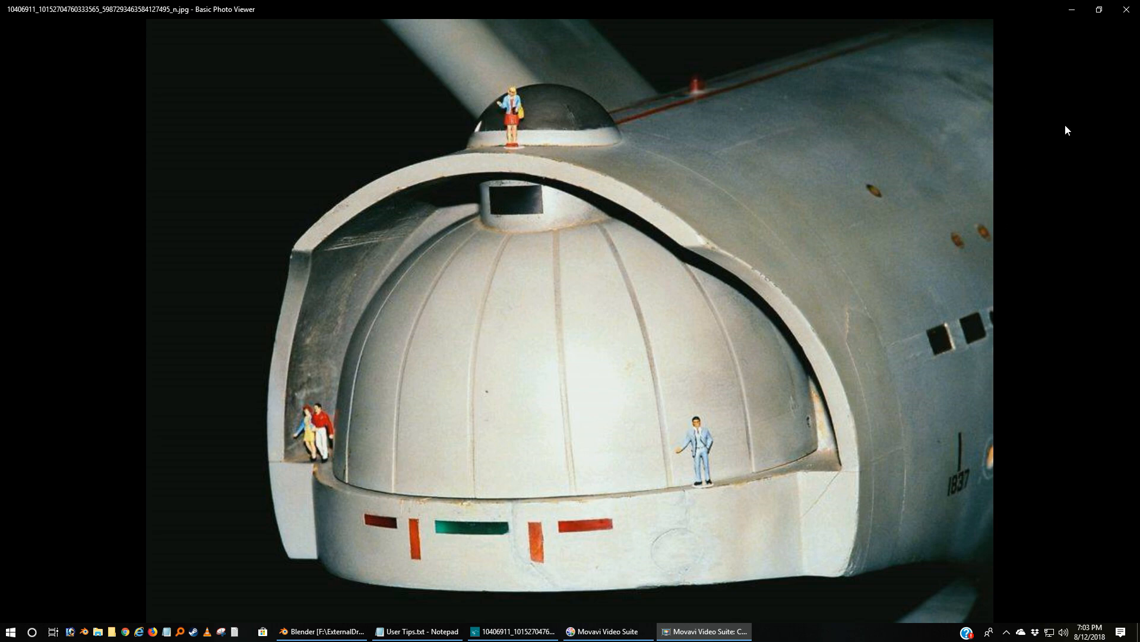
left_click(1121, 9)
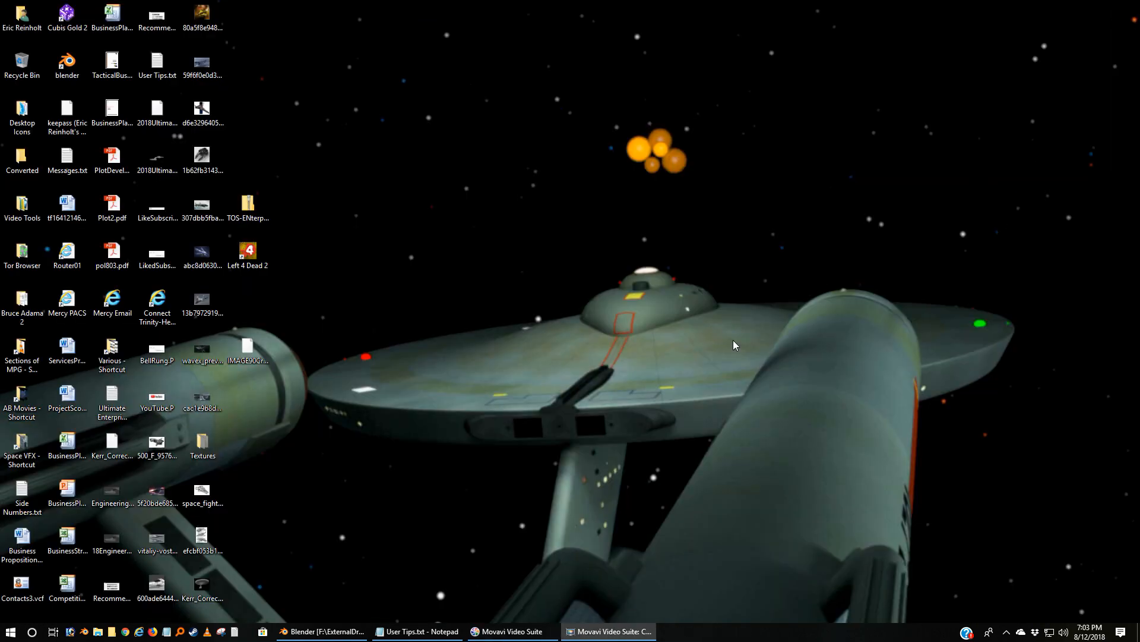
left_click(321, 631)
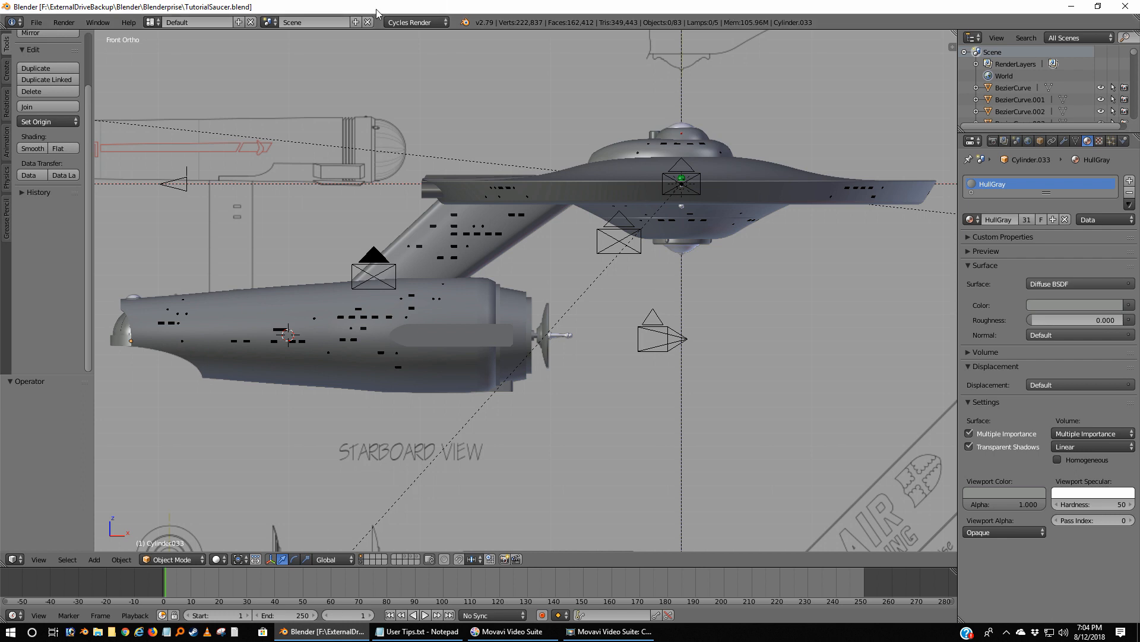
Select the half-round base beneath the hangar dome at the hull's aft end and show it close up from the aft side.
right_click(129, 339)
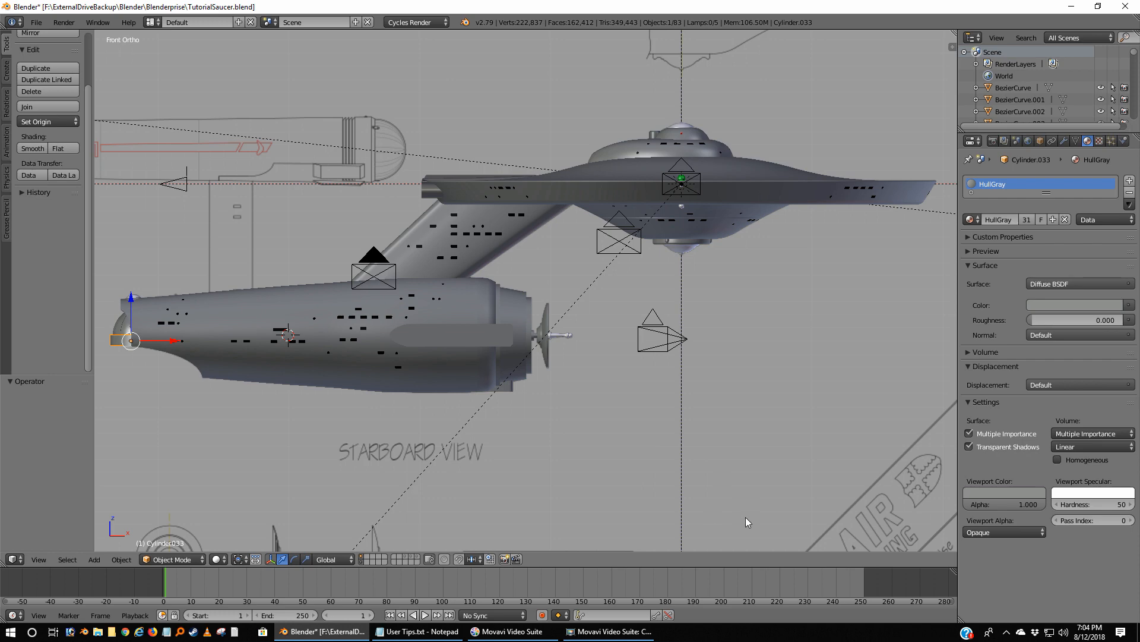
key("n")
left_click(918, 362)
key("n")
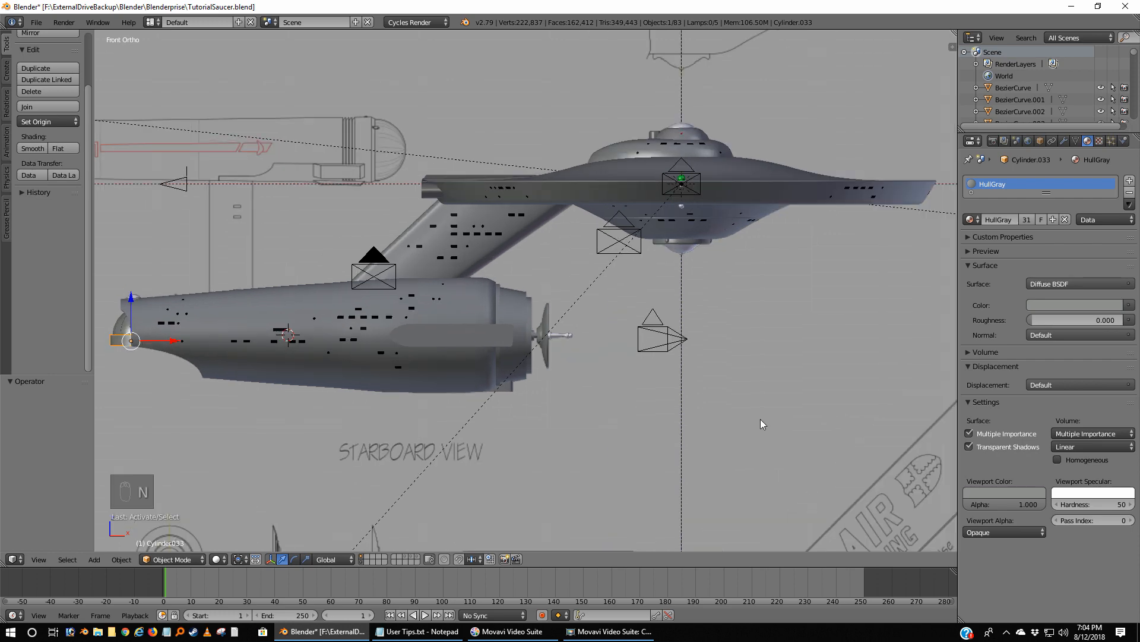
key("ctrl+KP_3")
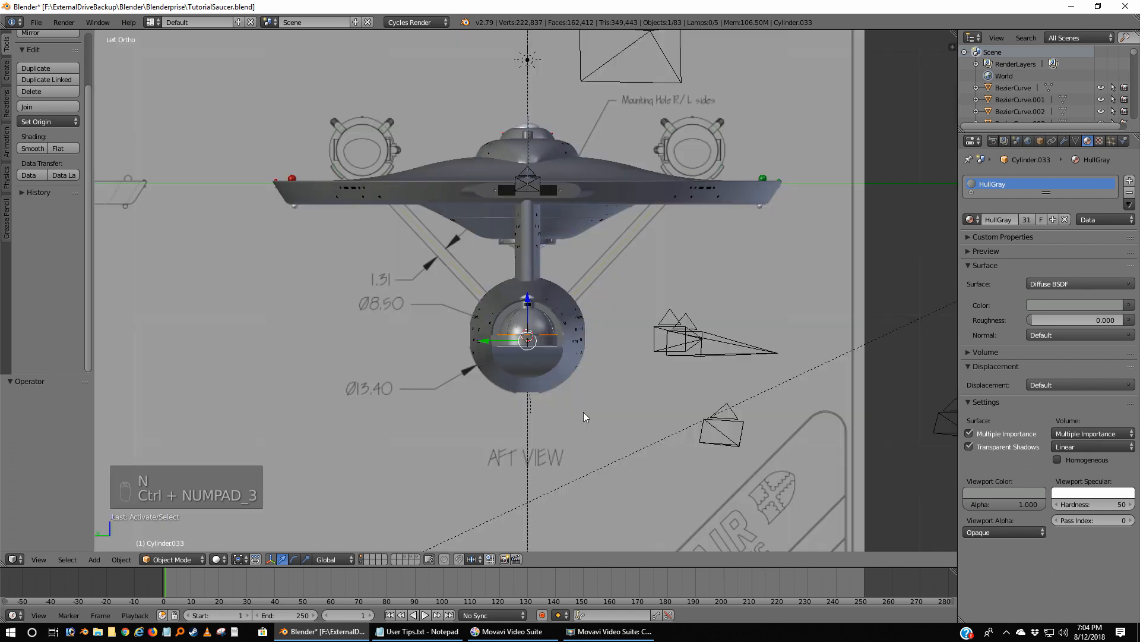
scroll(582, 412, "up", 4)
scroll(588, 415, "up", 1)
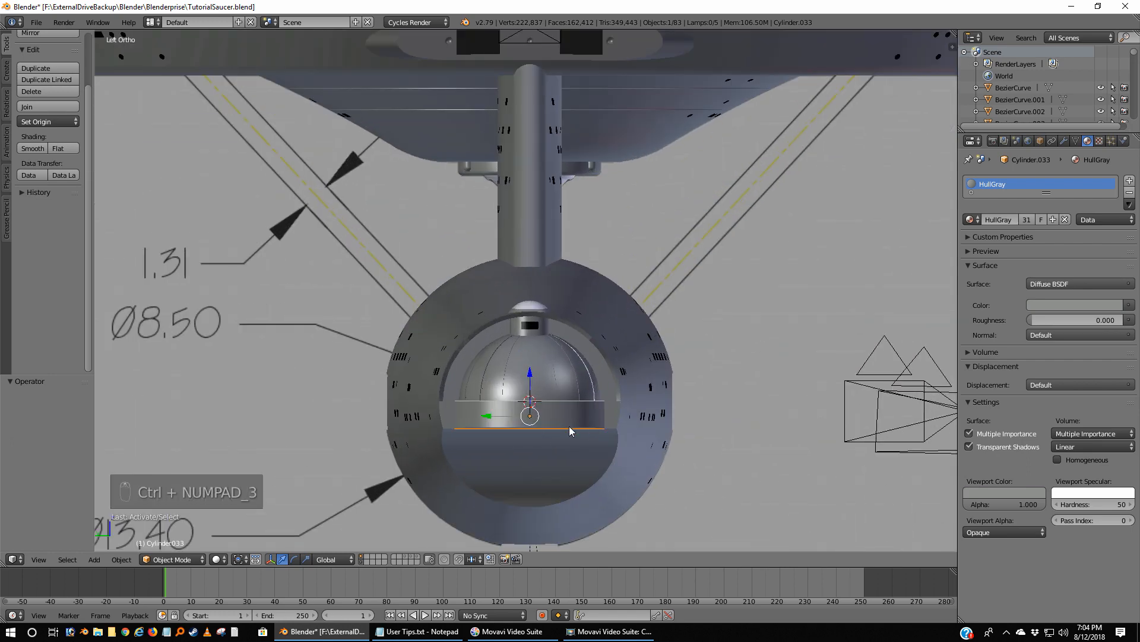
middle_click_drag(639, 440, 565, 377, "shift")
scroll(562, 381, "up", 5)
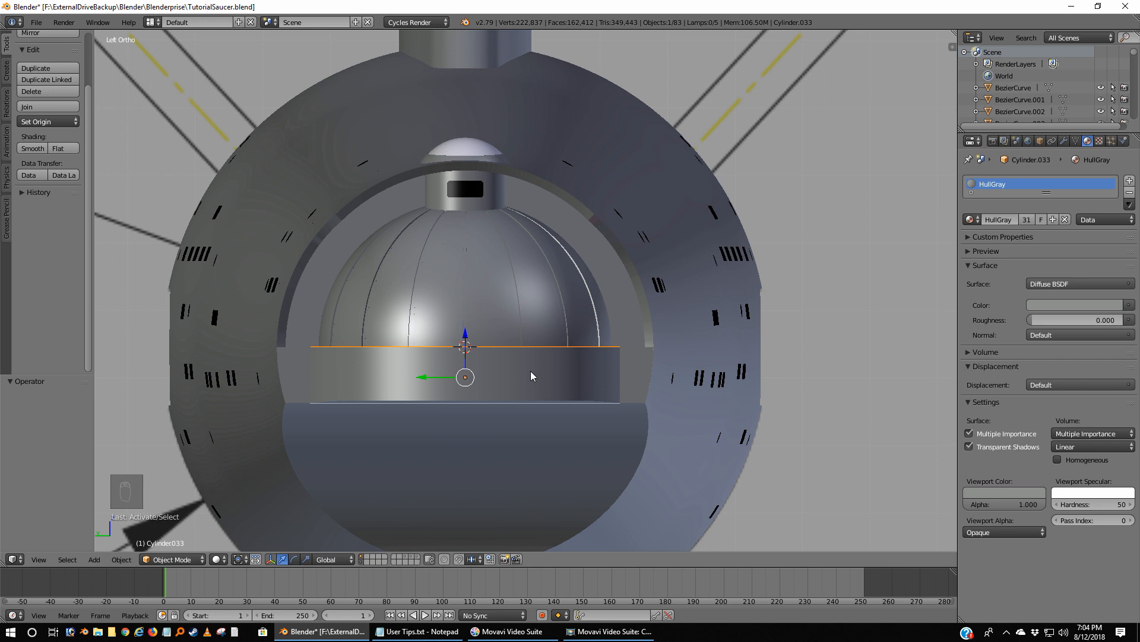
middle_click_drag(456, 378, 540, 311, "shift")
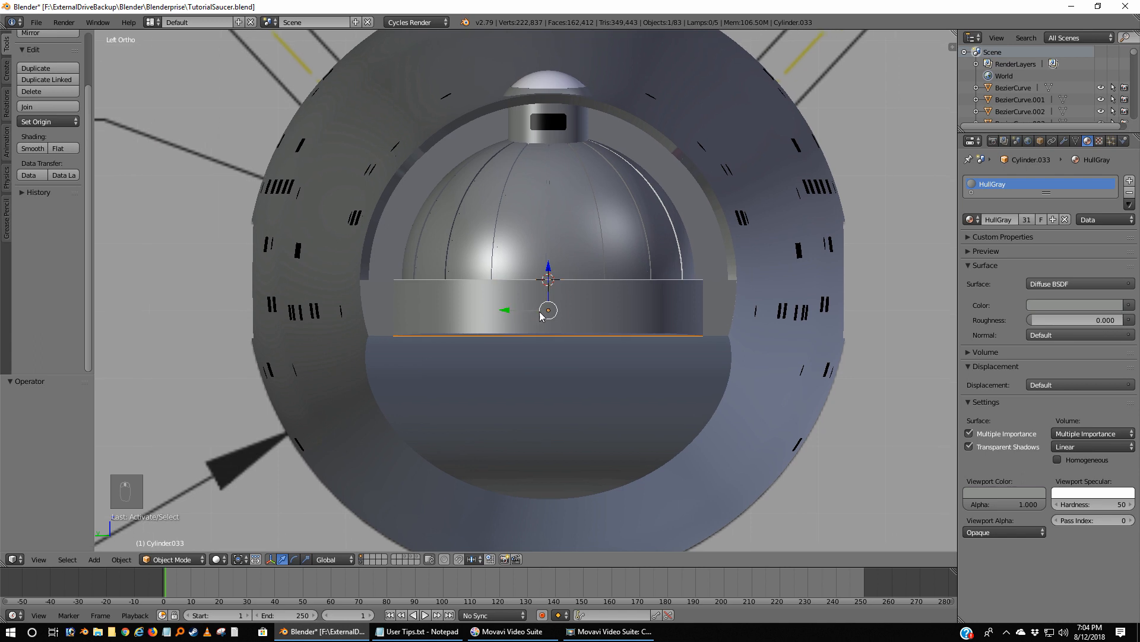
scroll(541, 315, "up", 3)
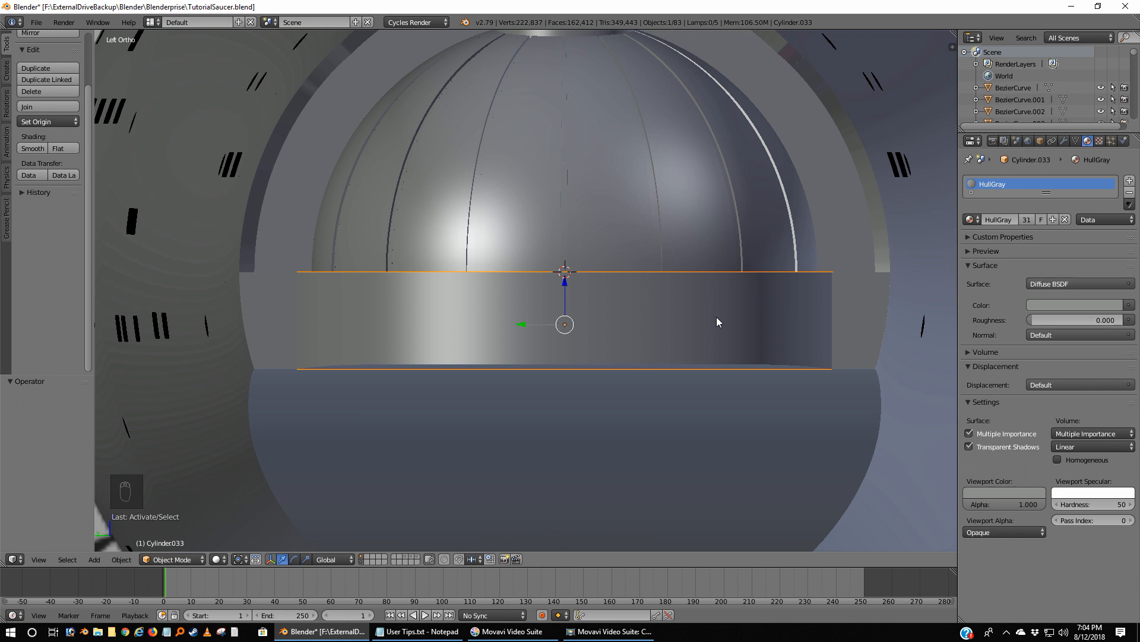
Put the half-round hangar base into Edit Mode, isolate it in local view and clear the mesh selection.
key("slash")
middle_click_drag(691, 309, 675, 330)
scroll(676, 329, "down", 7)
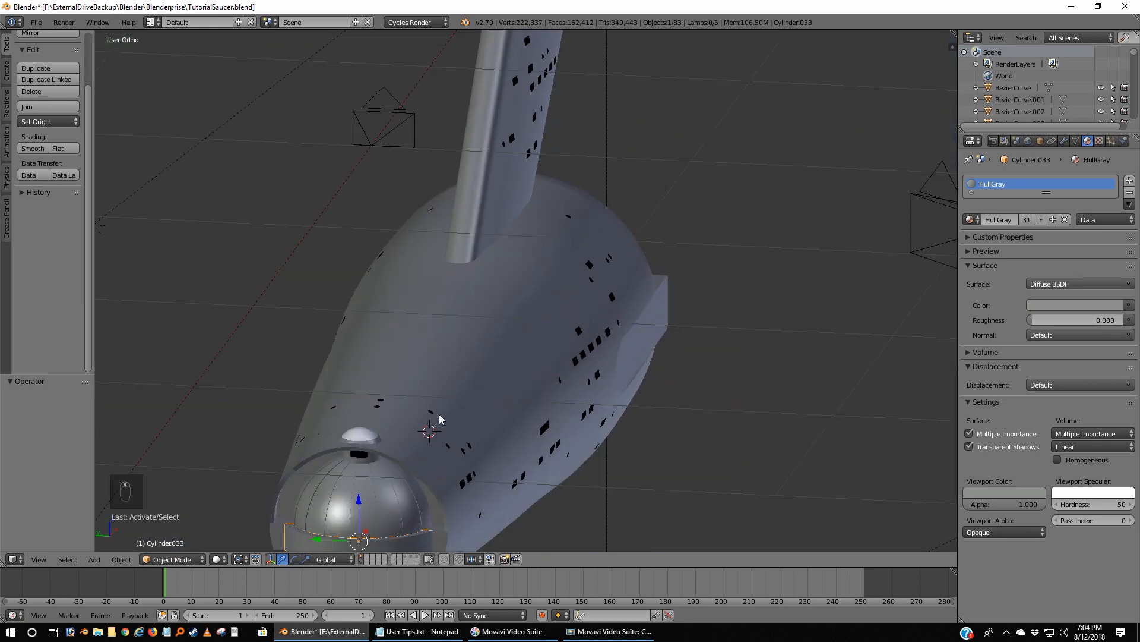
middle_click_drag(378, 485, 636, 283)
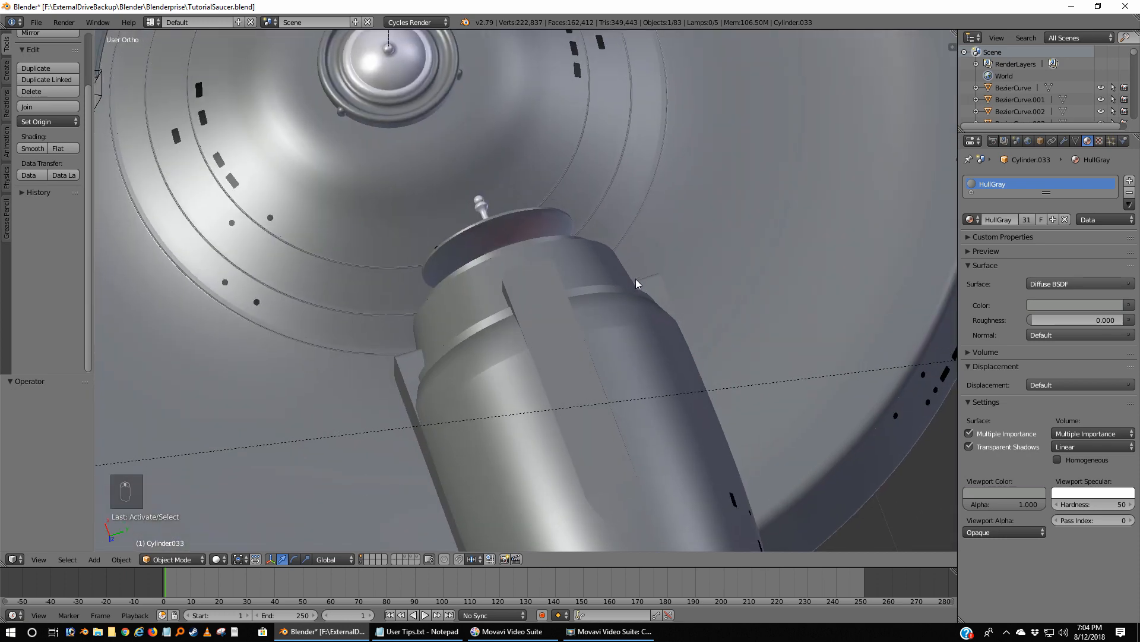
key("ctrl+KP_3")
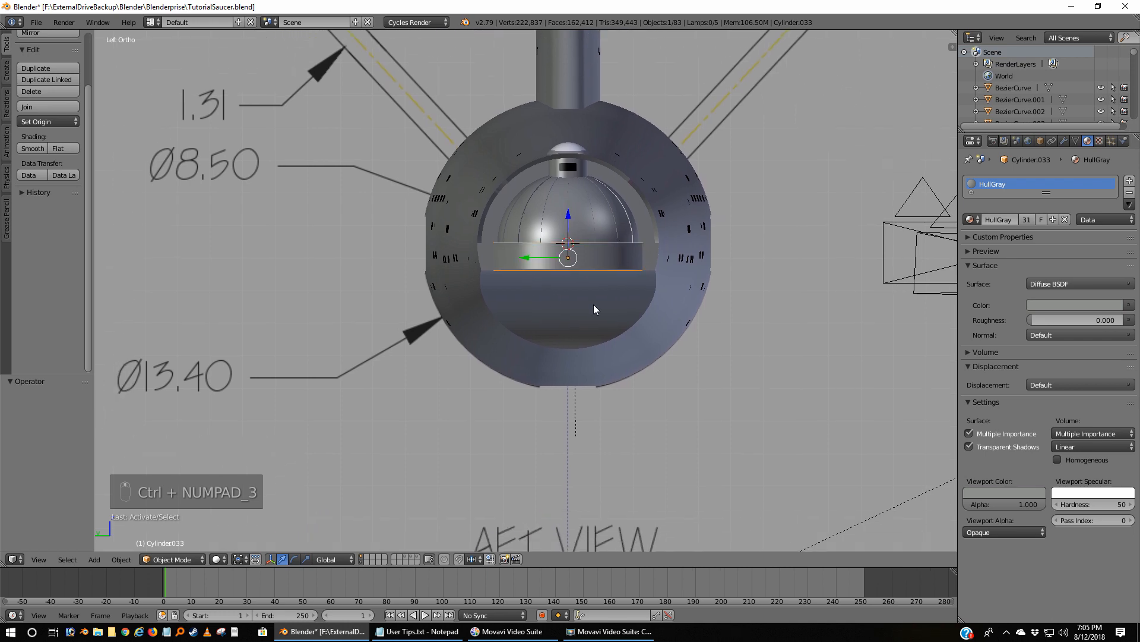
scroll(650, 265, "up", 6)
key("Tab")
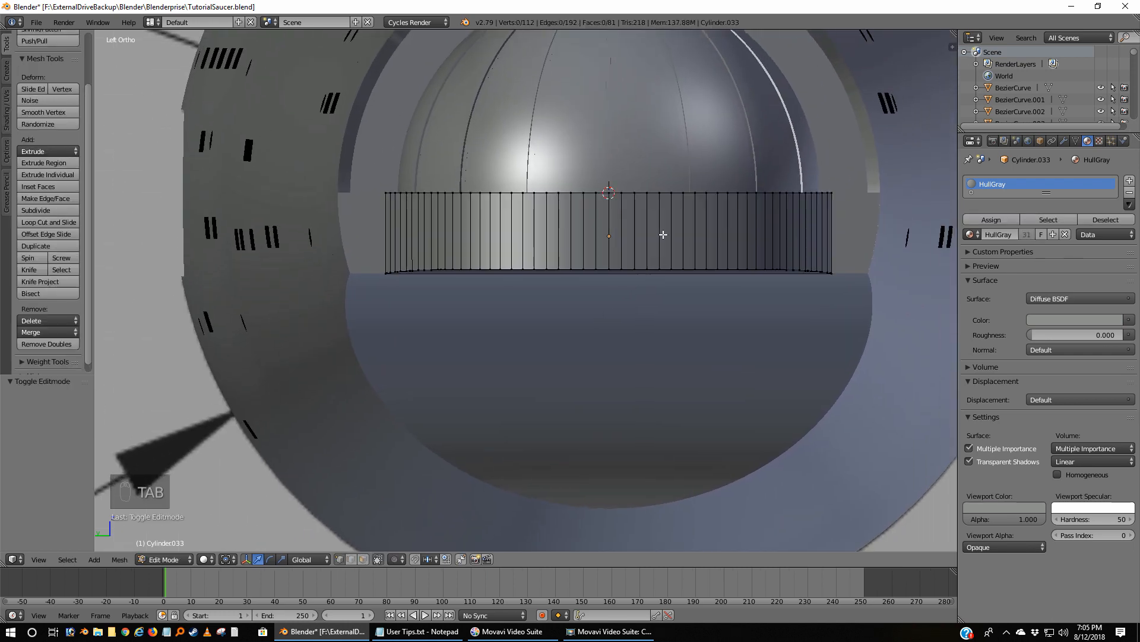
key("slash")
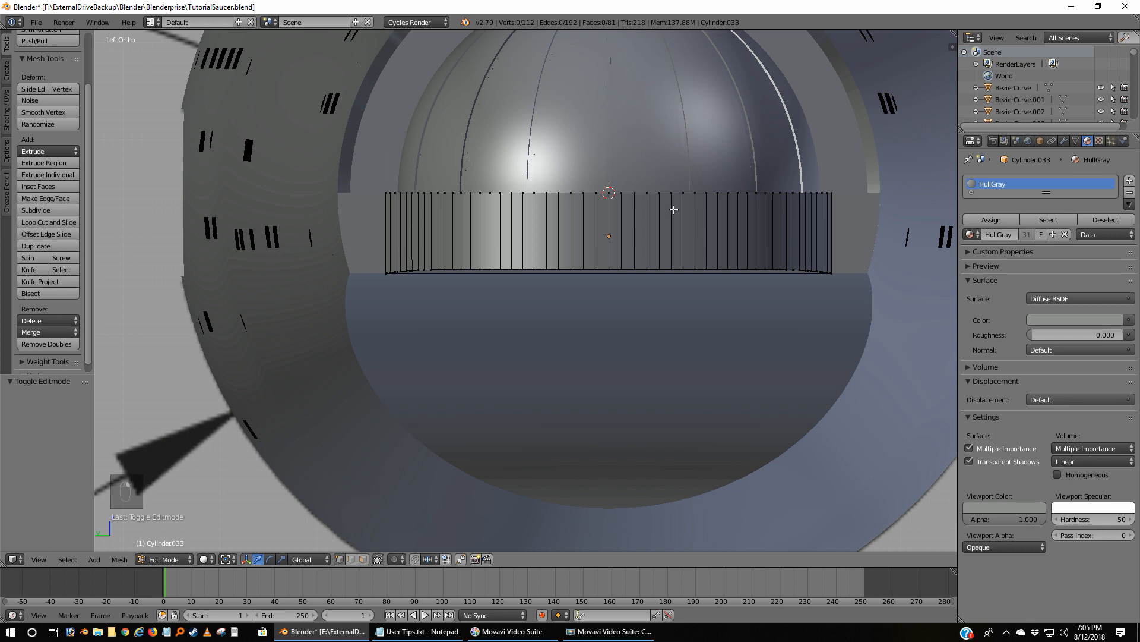
right_click(660, 226)
key("KP_Divide")
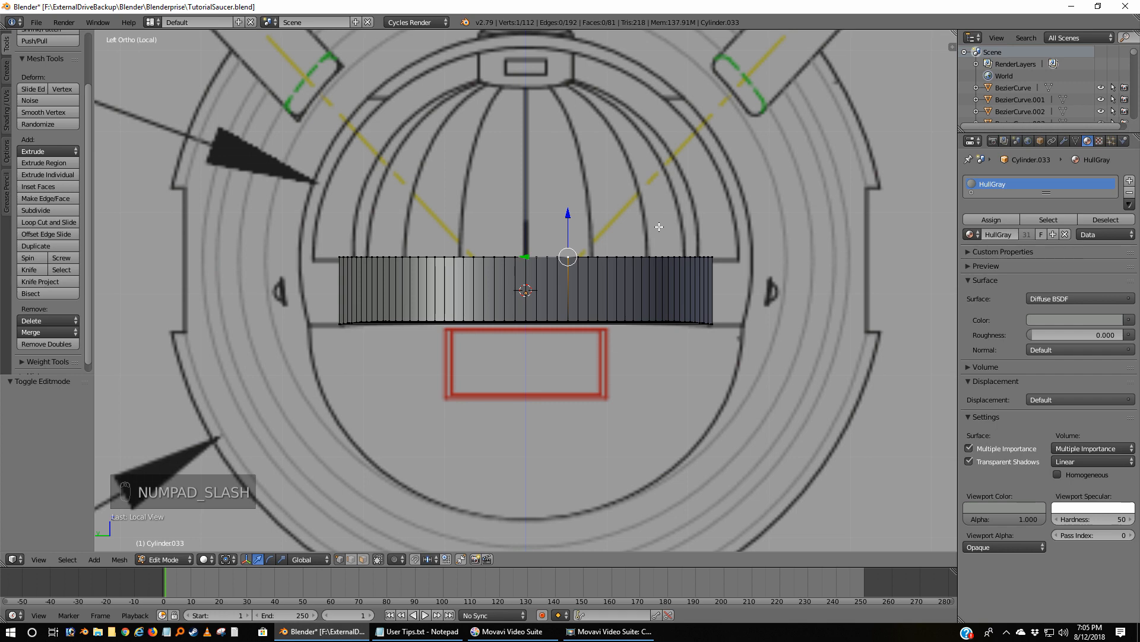
key("a")
key("a")
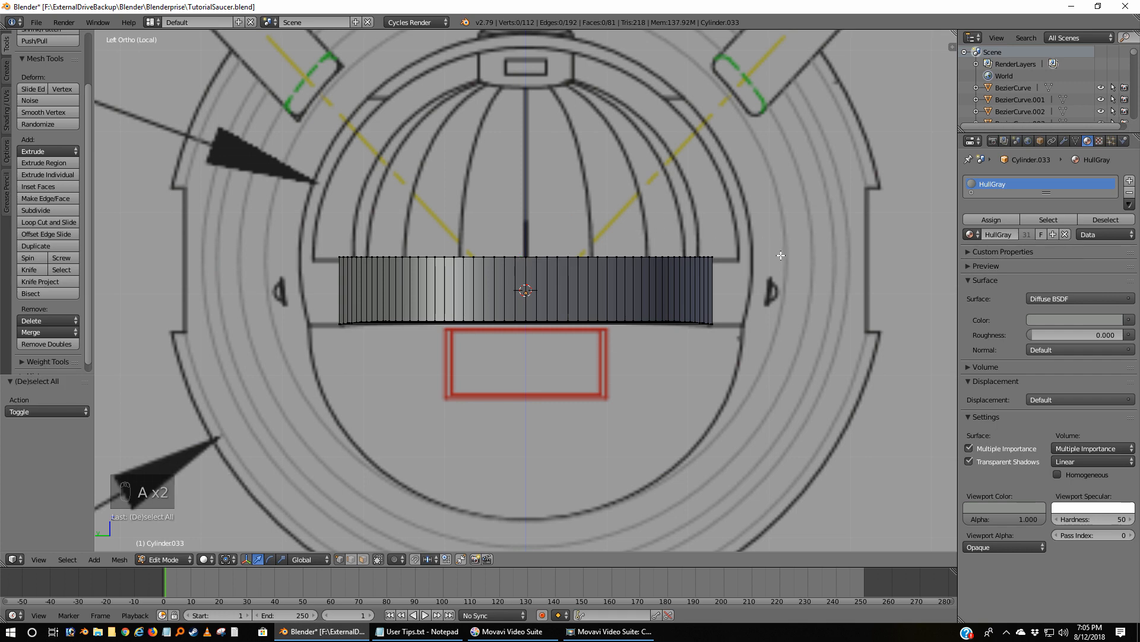
Delete the six straight edges running across the underside of the half-round base.
middle_click_drag(780, 254, 622, 170)
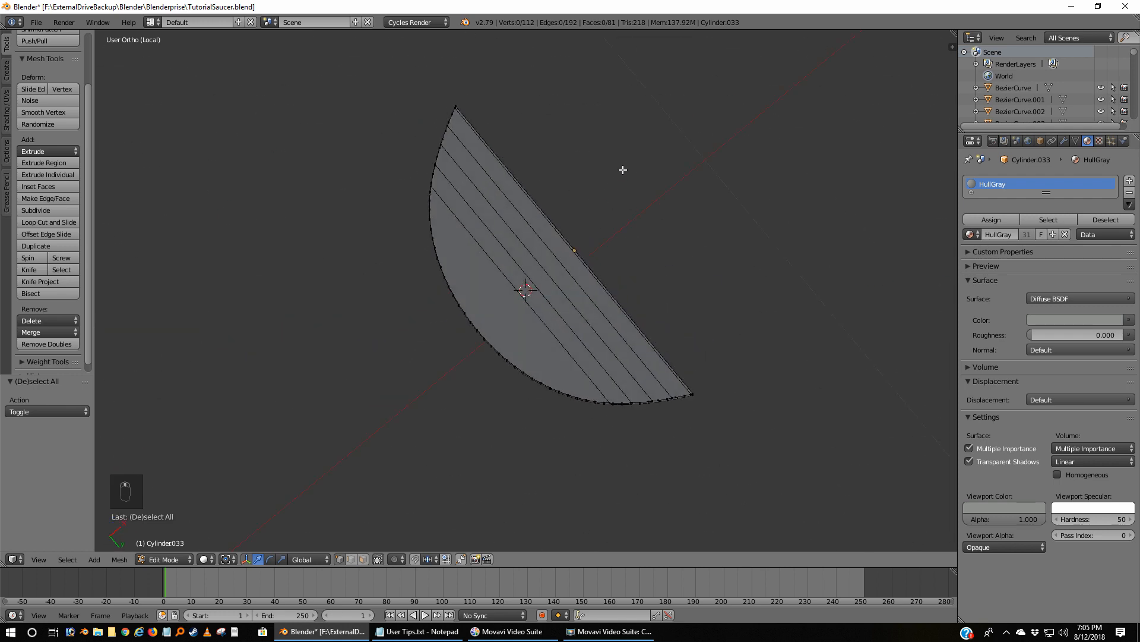
middle_click_drag(558, 299, 599, 293)
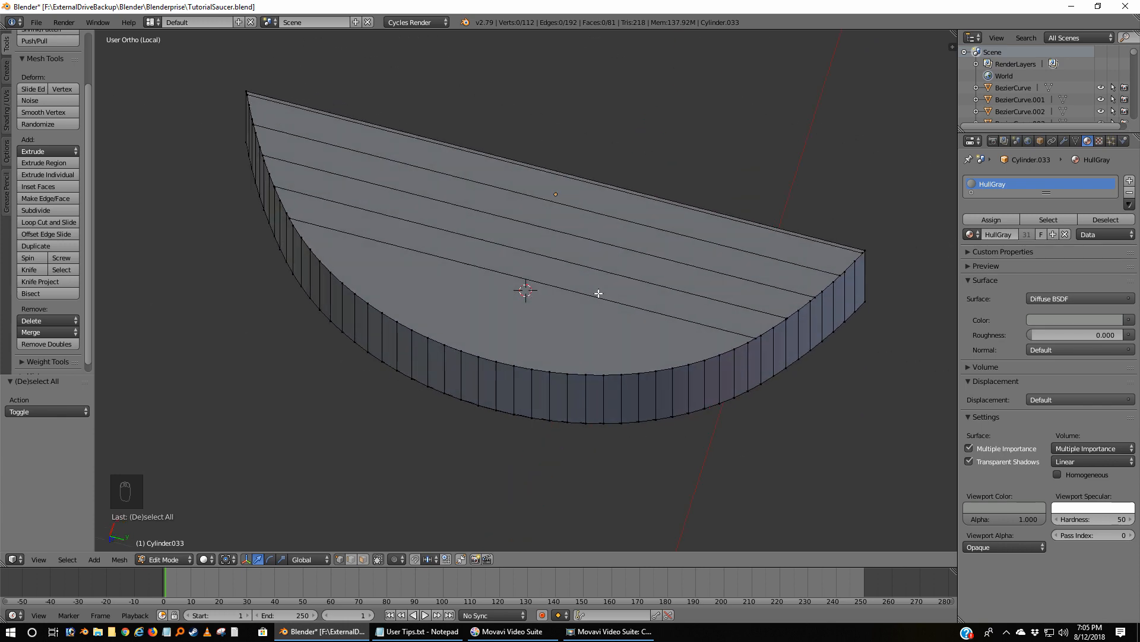
middle_click_drag(613, 249, 603, 257)
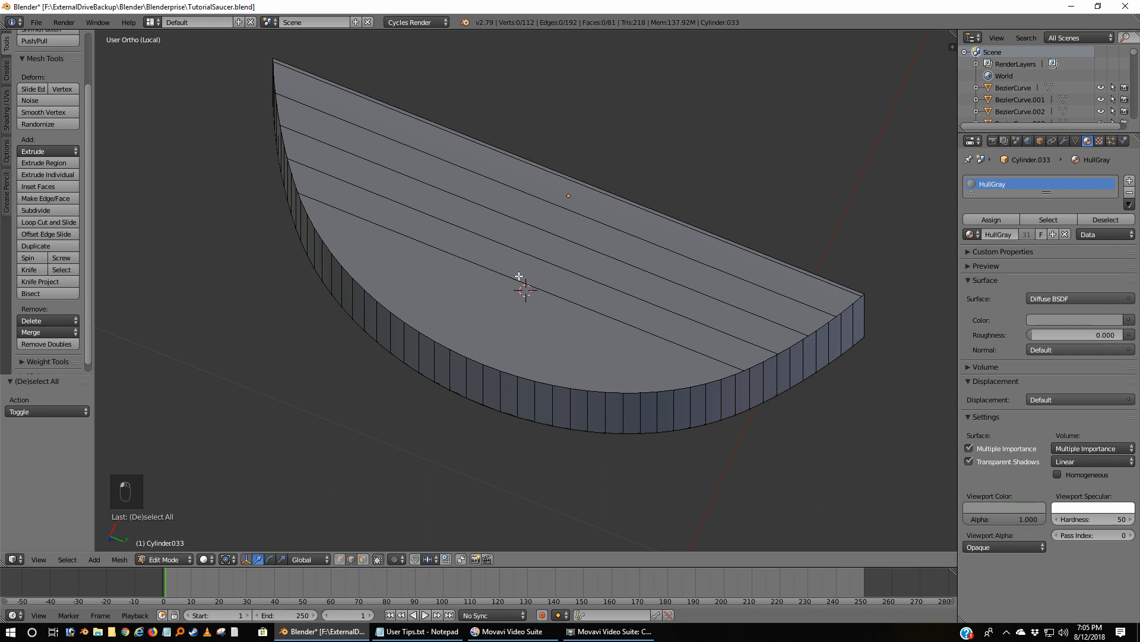
right_click(476, 266)
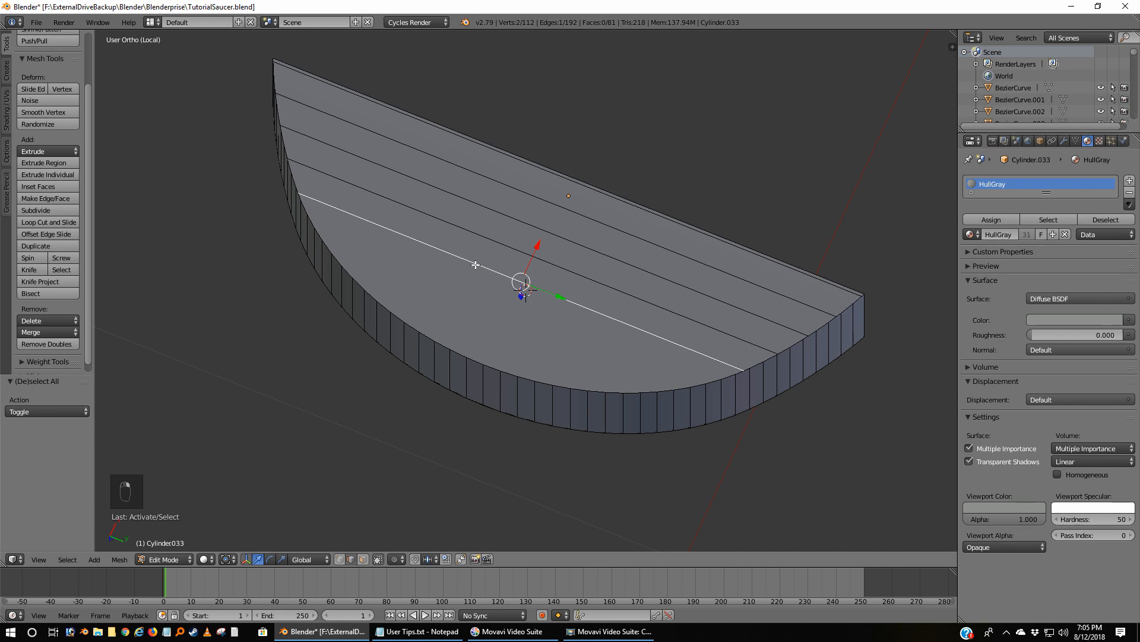
right_click(495, 236, "shift")
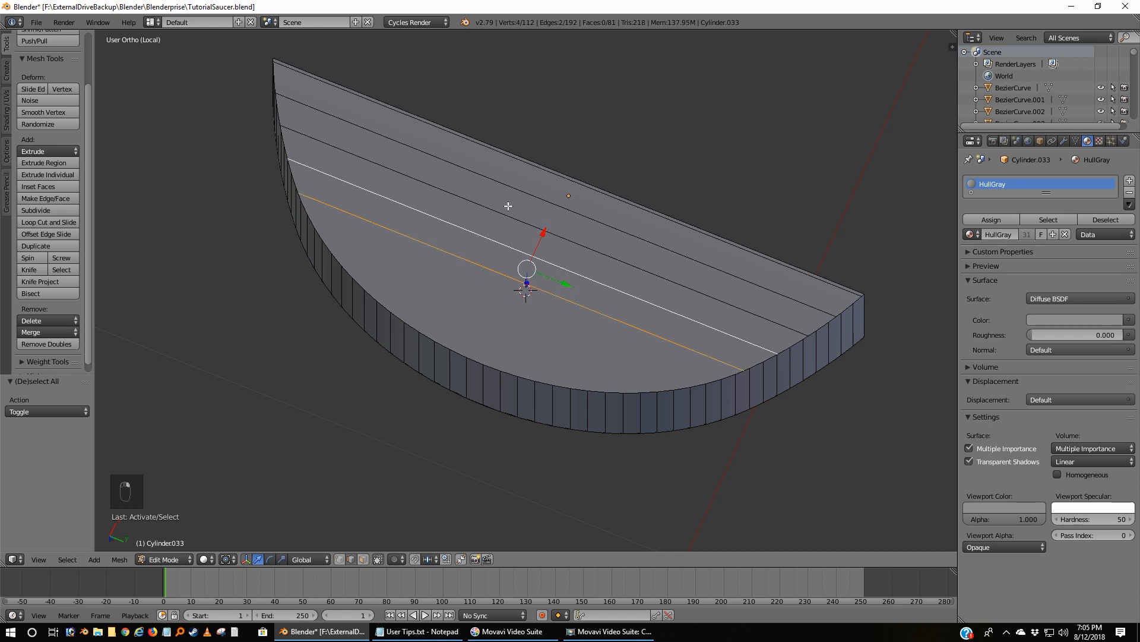
right_click(503, 211, "shift")
right_click(522, 191, "shift")
right_click(543, 169, "shift")
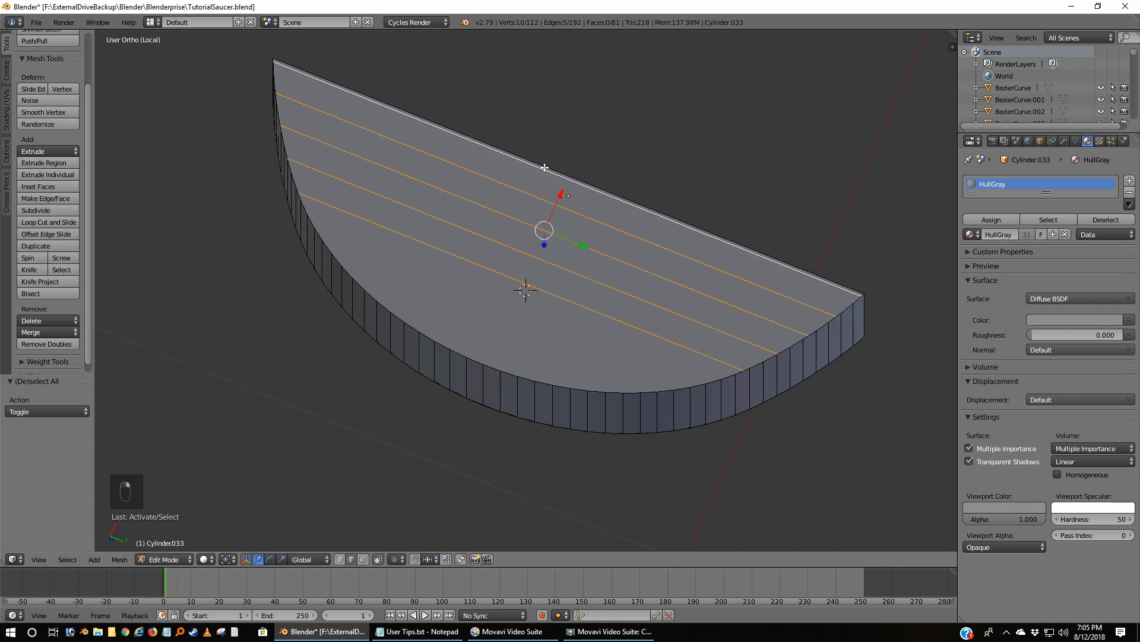
right_click(544, 168, "shift")
right_click(702, 235, "shift")
right_click(705, 225, "shift")
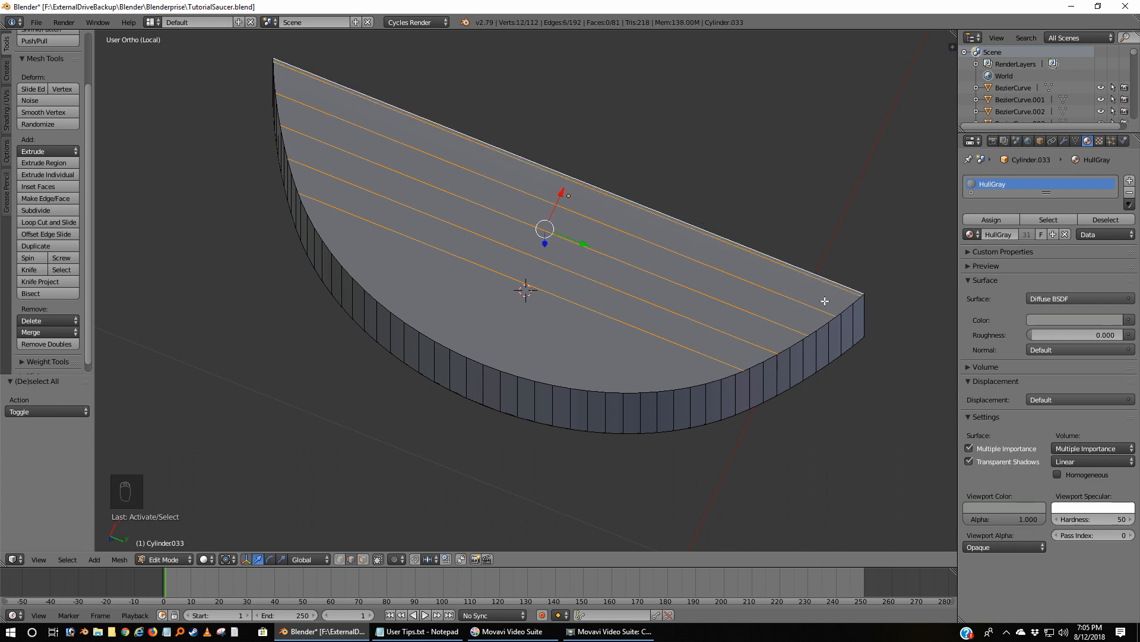
key("x")
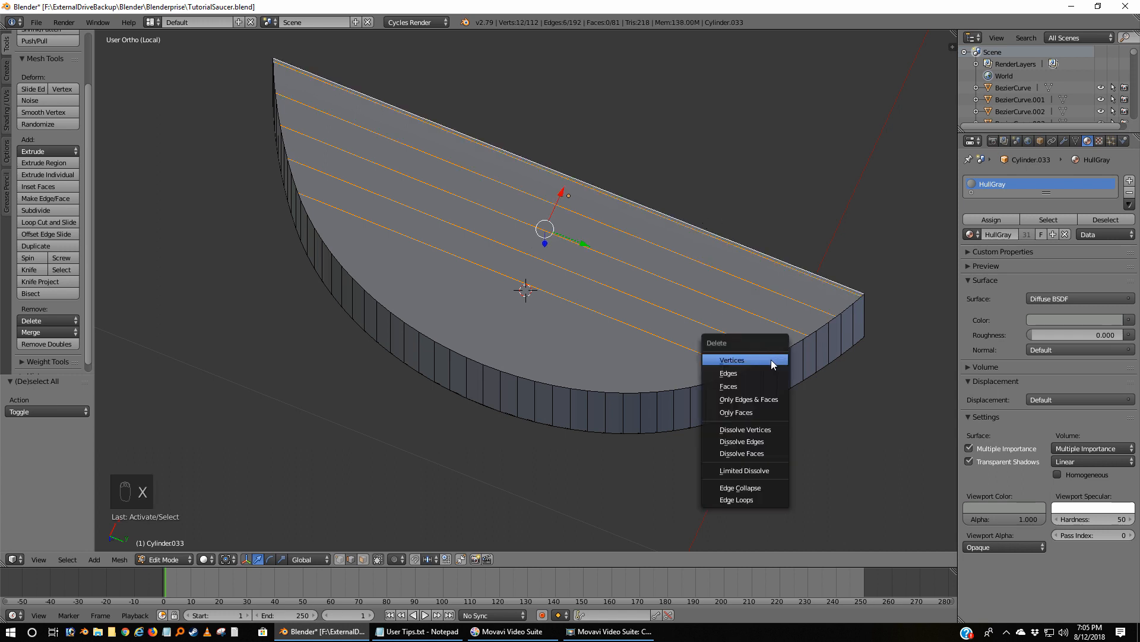
left_click(744, 371)
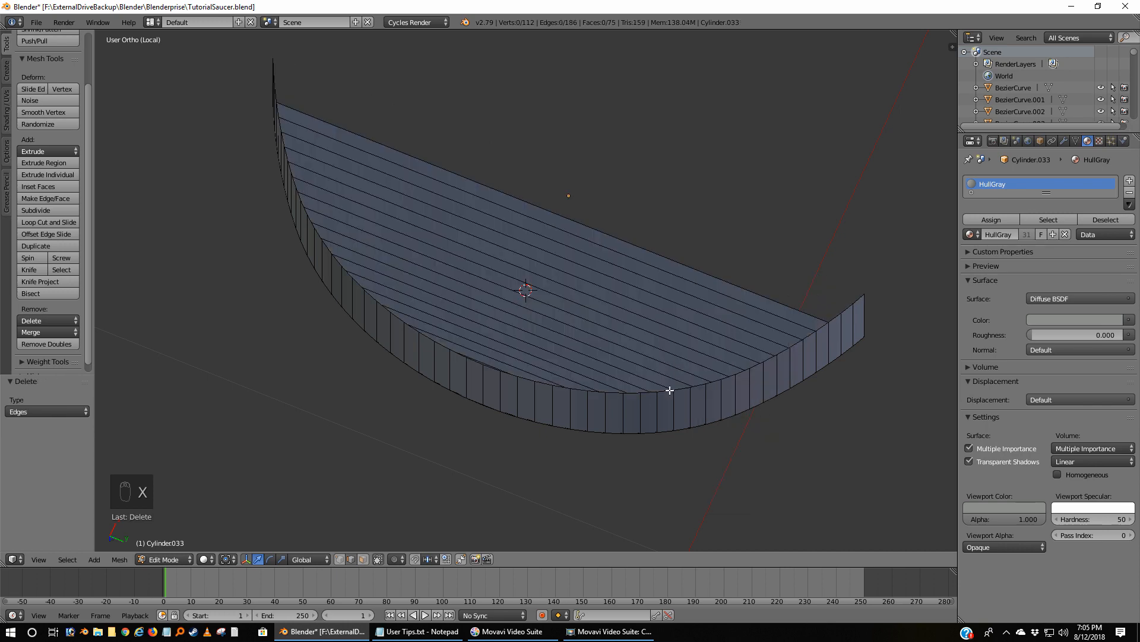
Dissolve the five stray vertices lying between the wall divisions along one end of the curved wall's bottom rim.
left_click(340, 559)
middle_click_drag(731, 415, 736, 347)
scroll(736, 348, "up", 3)
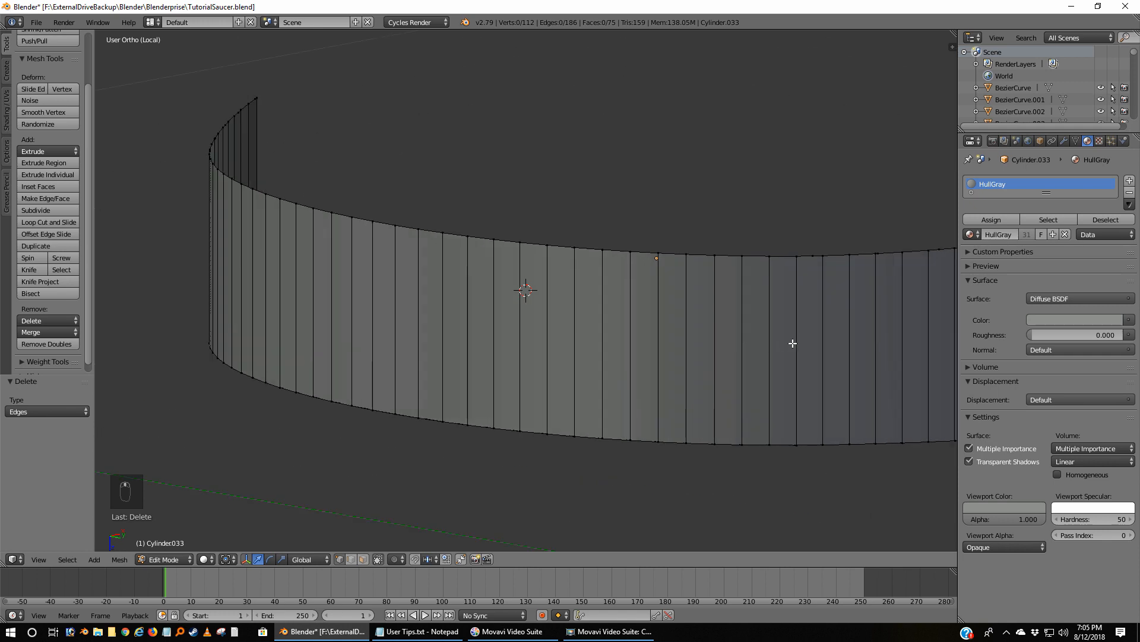
middle_click_drag(843, 336, 759, 309)
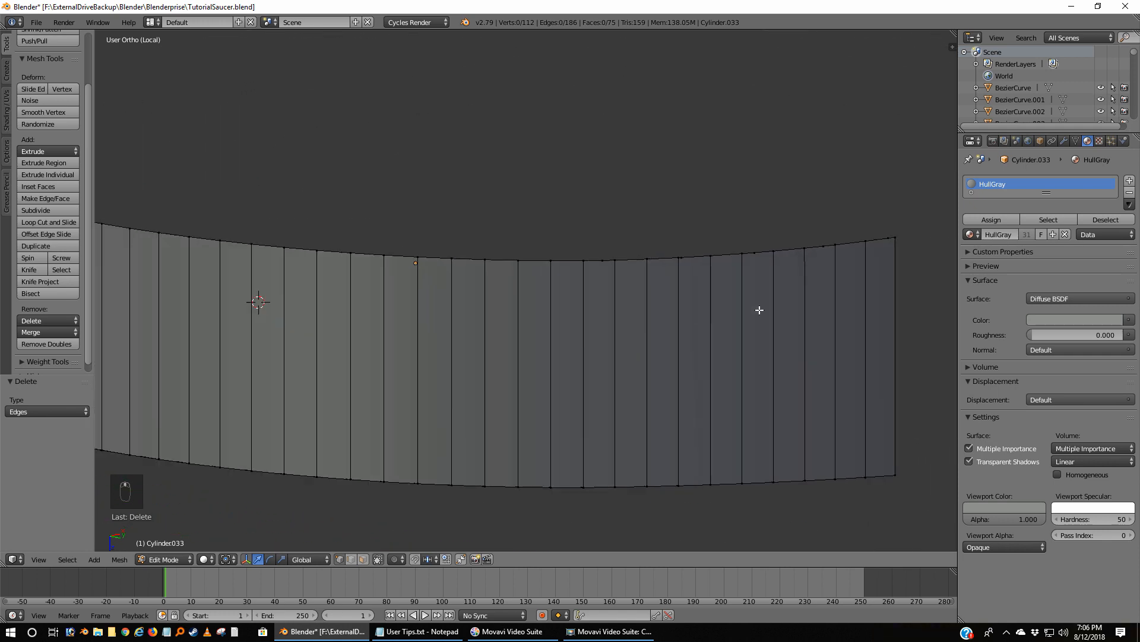
right_click(888, 239)
right_click(823, 247, "shift")
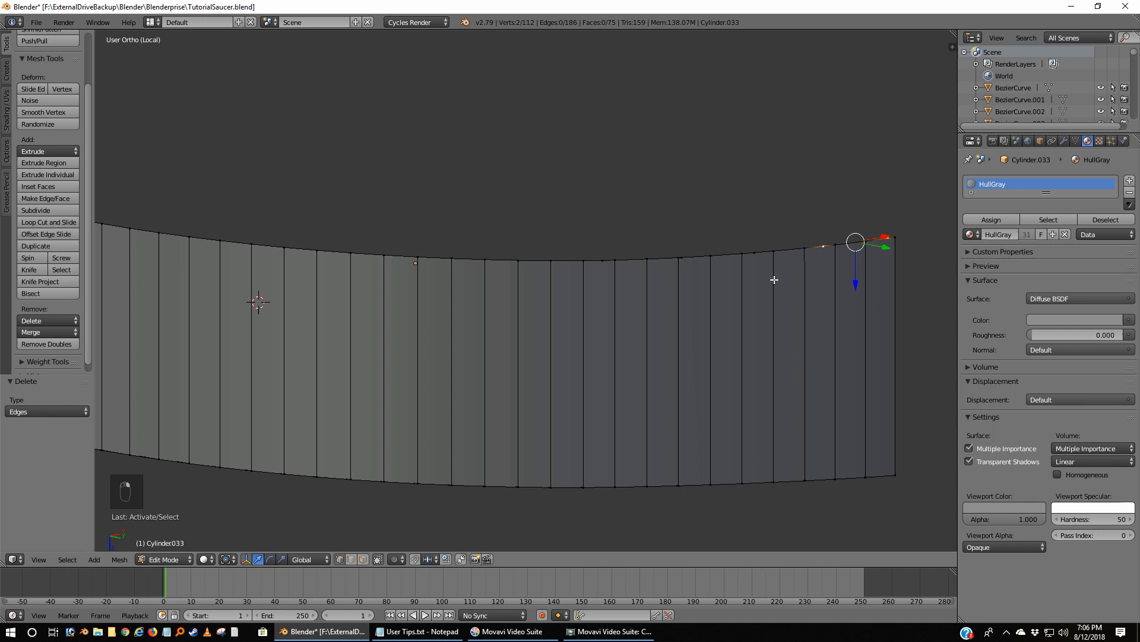
right_click(742, 253, "shift")
right_click(682, 257, "shift")
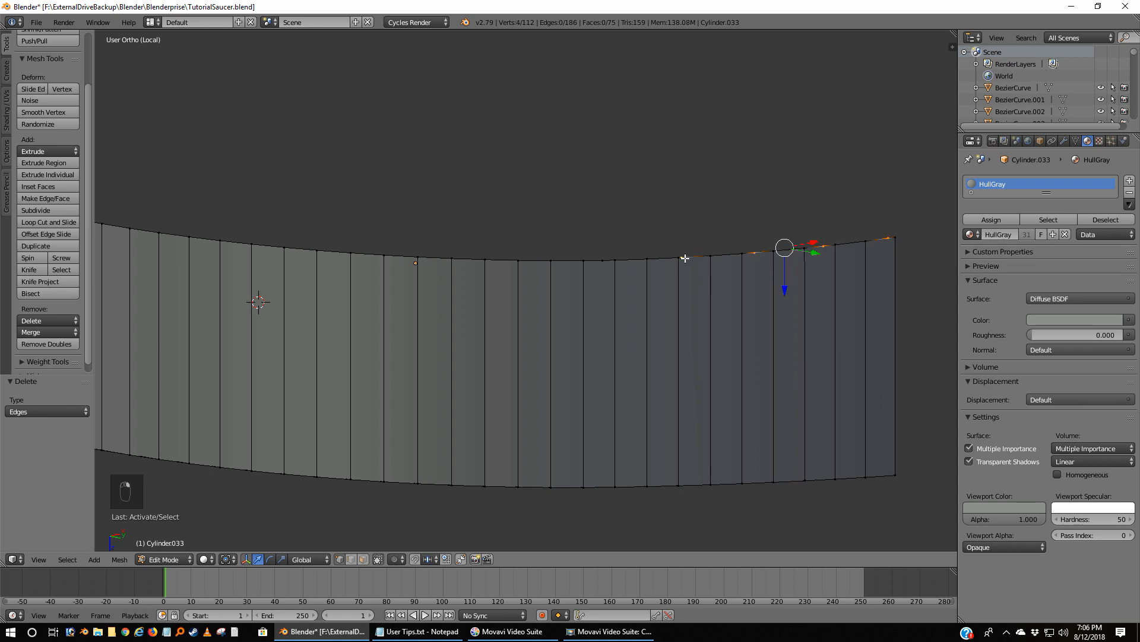
right_click(603, 265, "shift")
key("x")
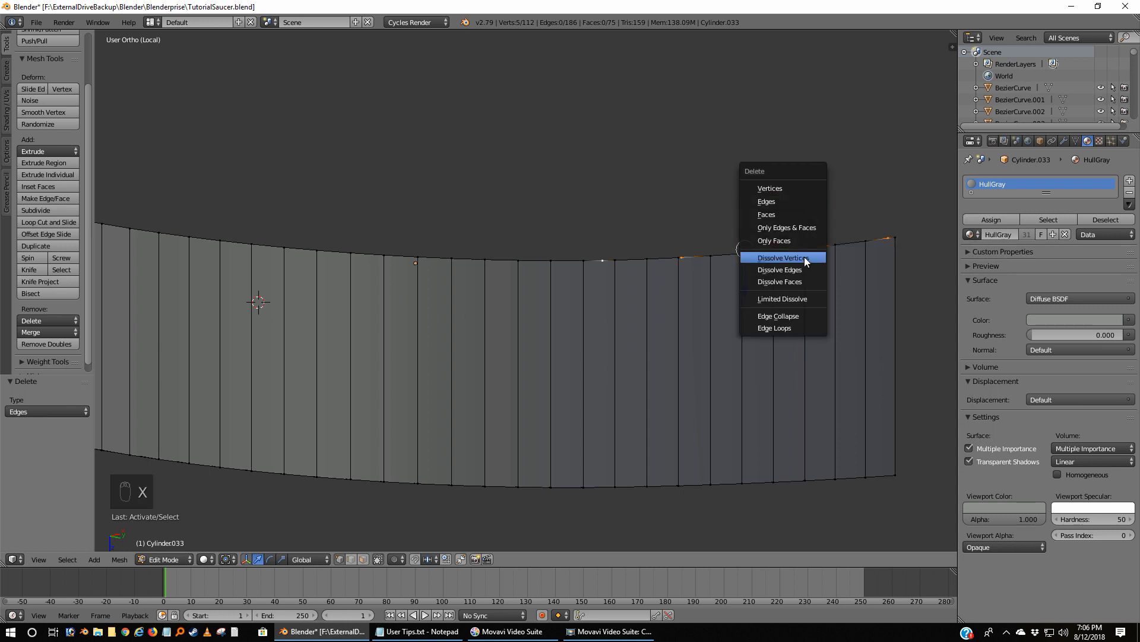
left_click(806, 259)
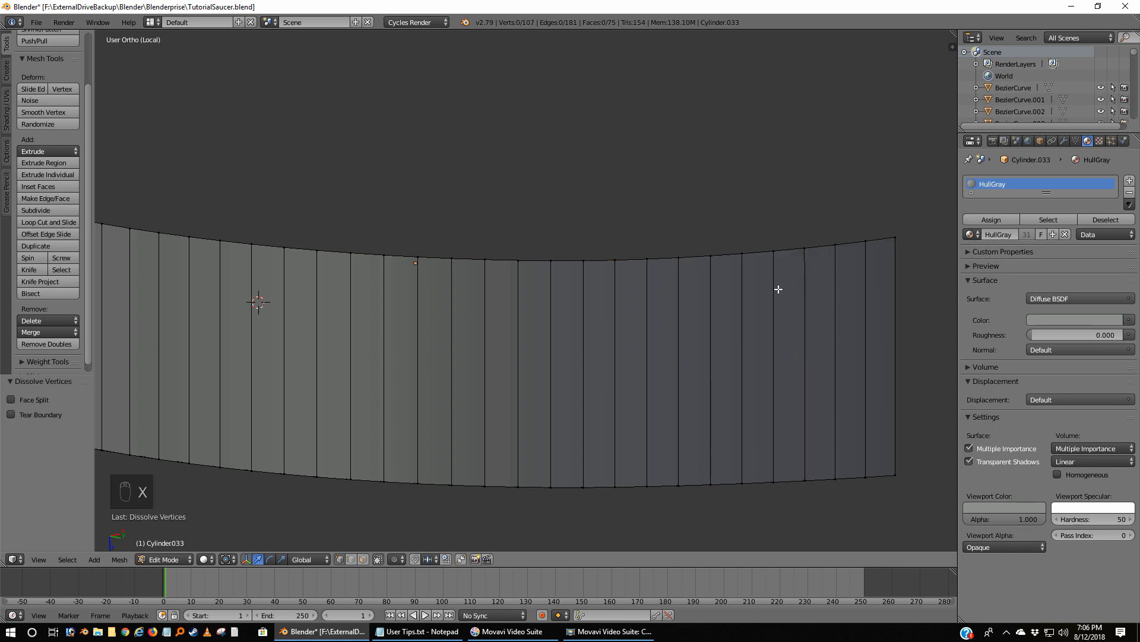
Dissolve the five stray vertices lying between the wall divisions along the other end of the curved wall's bottom rim.
scroll(778, 288, "down", 3)
mouse_move(624, 323)
middle_mouse_down()
mouse_move(680, 329)
mouse_move(796, 311)
mouse_move(624, 321)
middle_mouse_up()
scroll(401, 315, "up", 1)
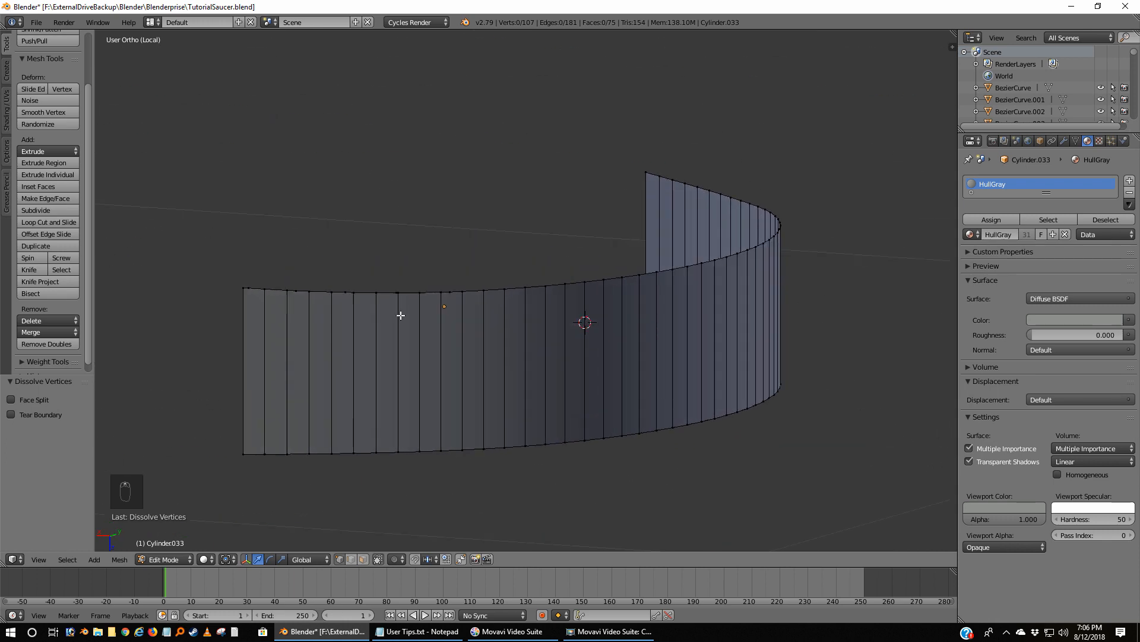
scroll(401, 315, "up", 1)
middle_click_drag(363, 379, 499, 390, "shift")
scroll(499, 390, "up", 2)
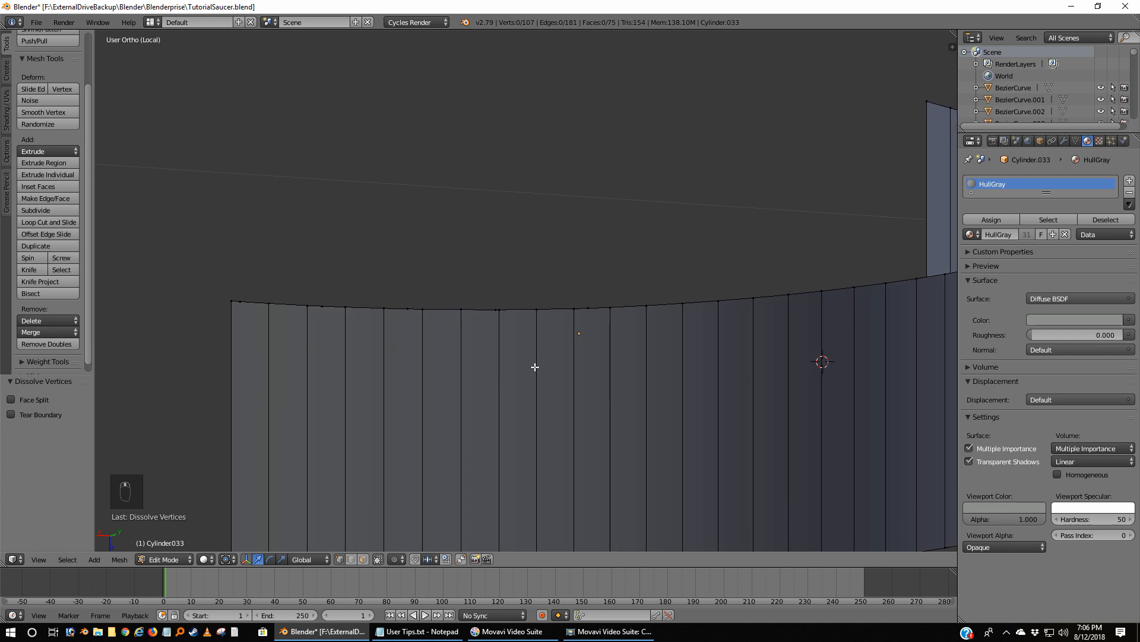
right_click(250, 301)
scroll(254, 312, "up", 1)
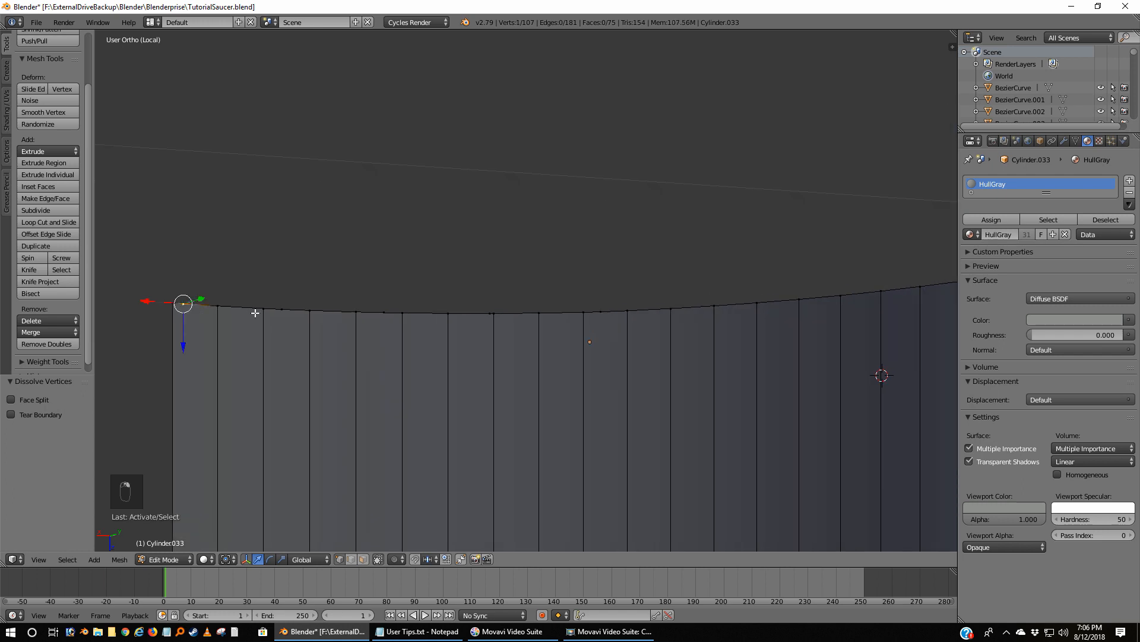
right_click(282, 311, "shift")
right_click(383, 313, "shift")
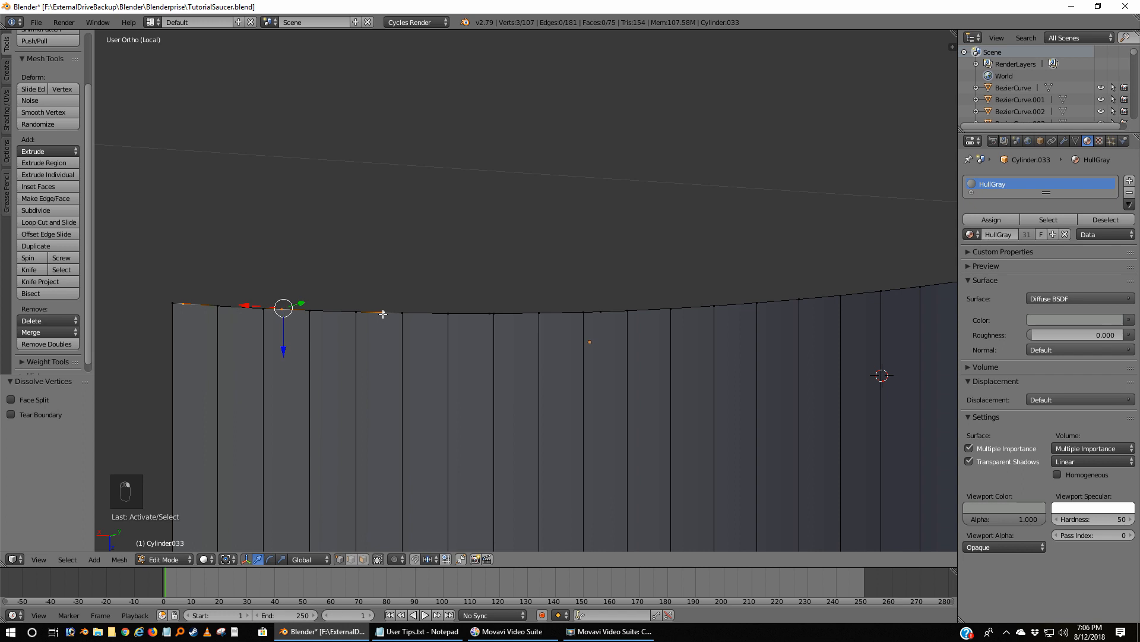
right_click(486, 317, "shift")
right_click(606, 312, "shift")
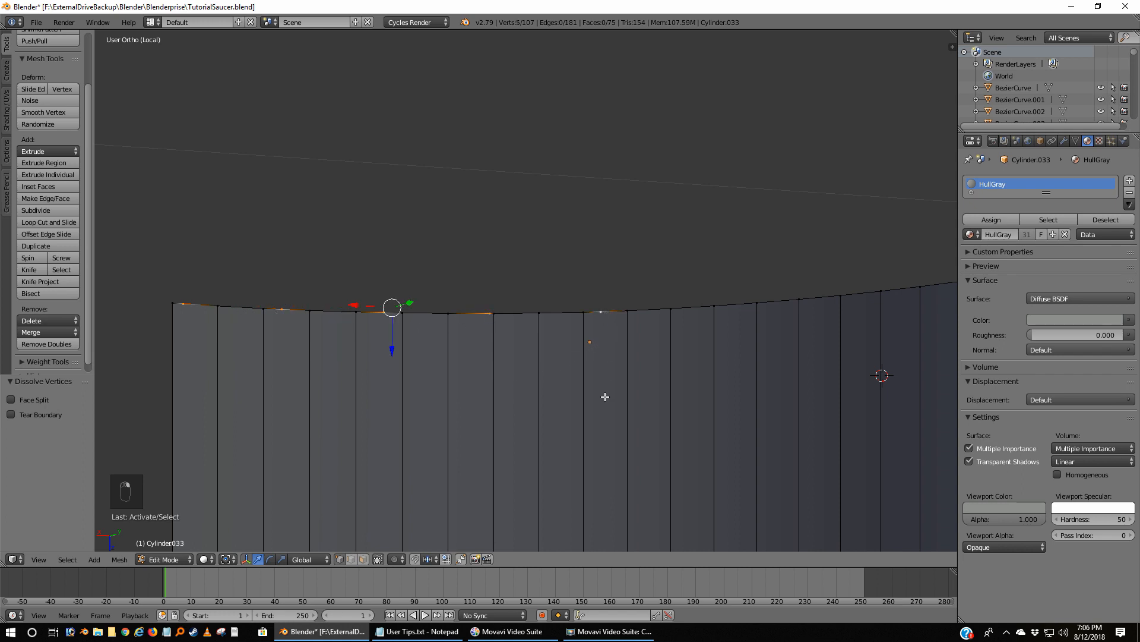
key("x")
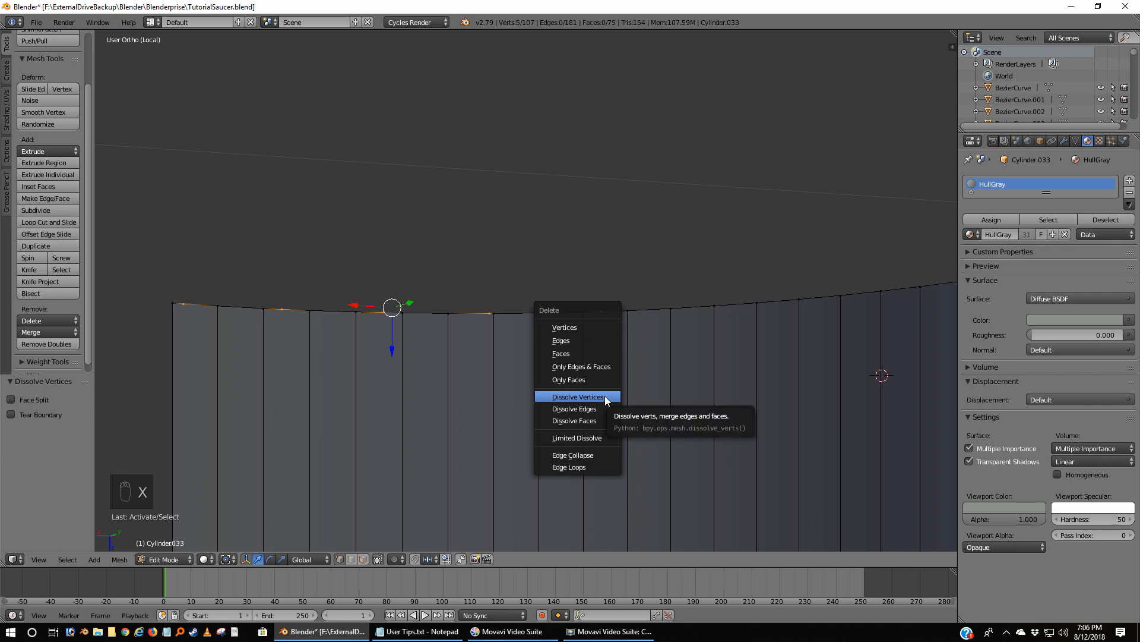
left_click(605, 396)
Create the first face strip across the base's open underside from the end vertices and their neighbours on both ends of the rim.
scroll(571, 383, "down", 3)
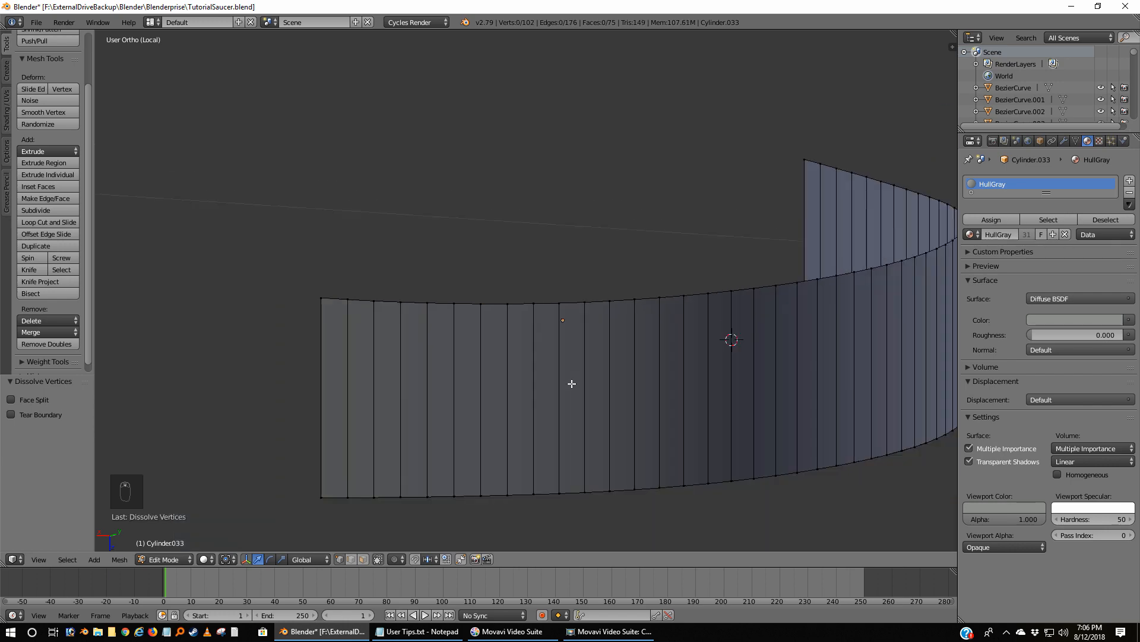
scroll(572, 383, "down", 2)
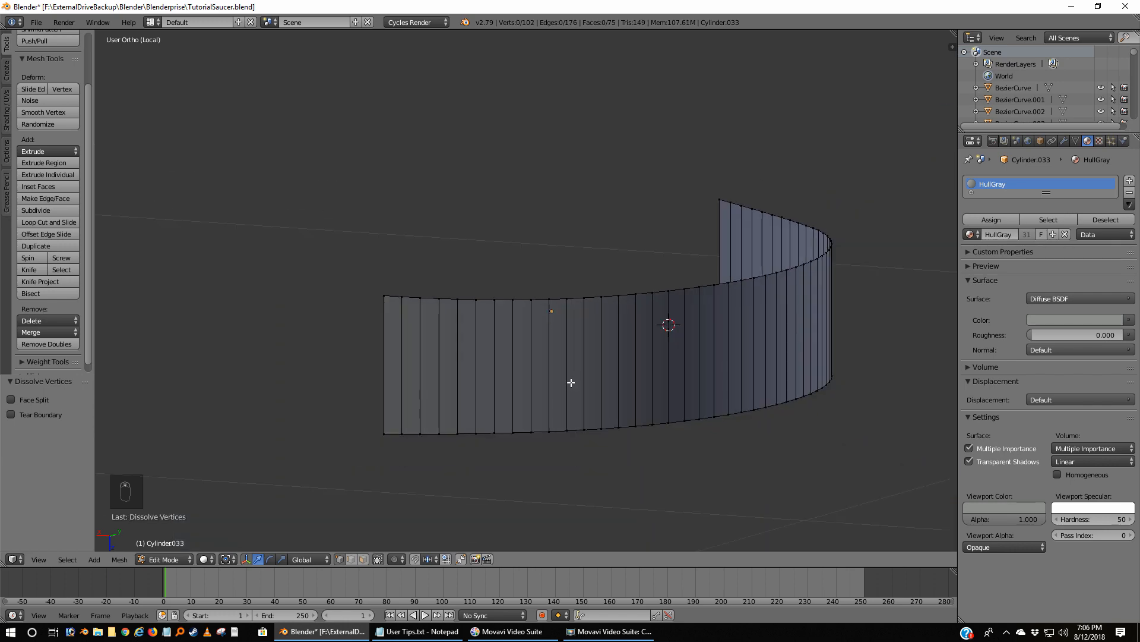
middle_click_drag(571, 382, 630, 381)
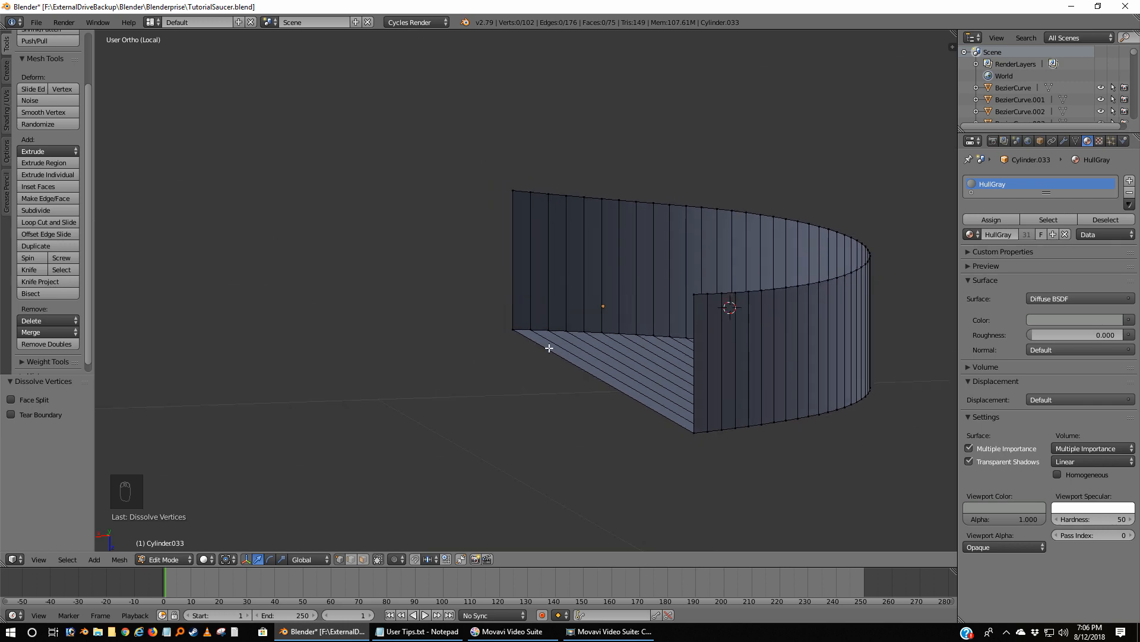
middle_click_drag(547, 346, 547, 382)
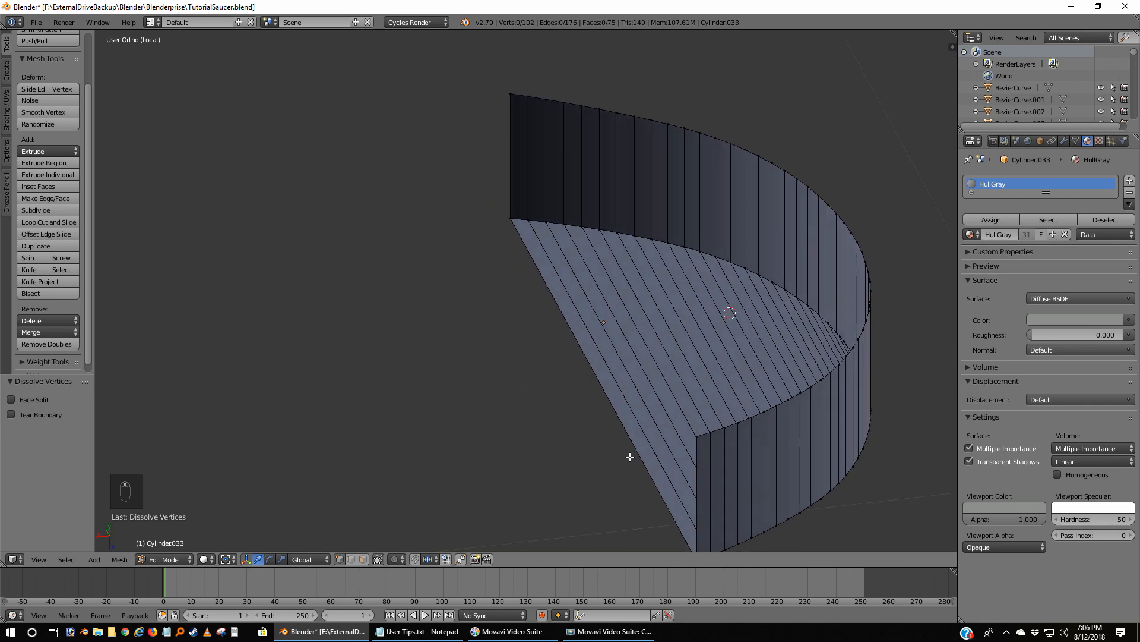
middle_click_drag(630, 456, 673, 453)
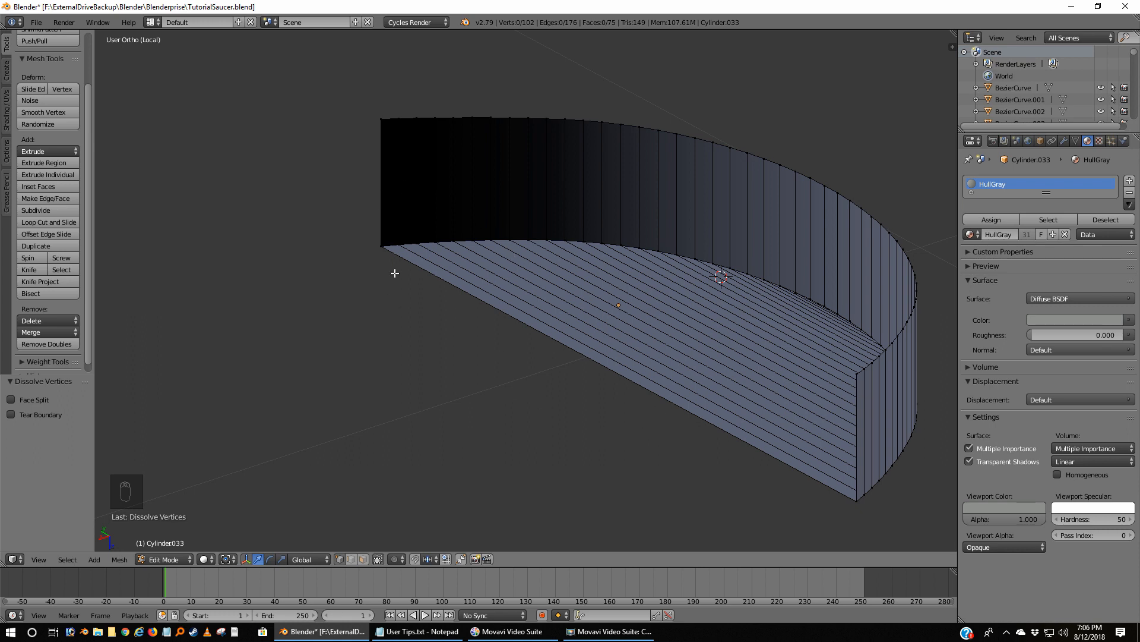
right_click(380, 120)
right_click(857, 376, "shift")
right_click(864, 370, "shift")
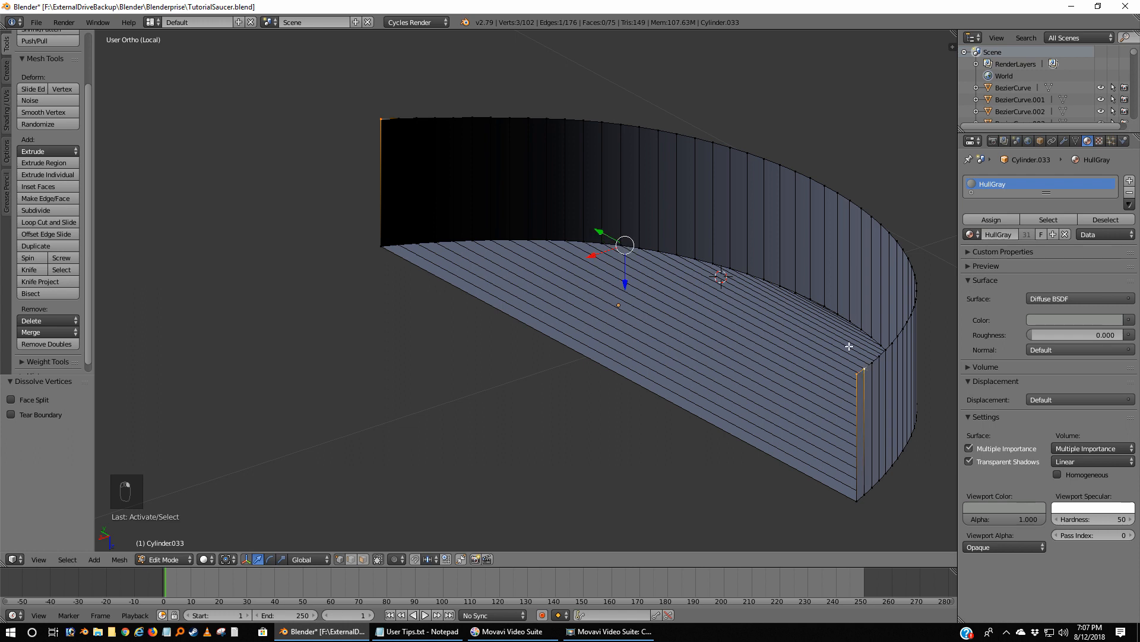
right_click(401, 117, "shift")
key("f")
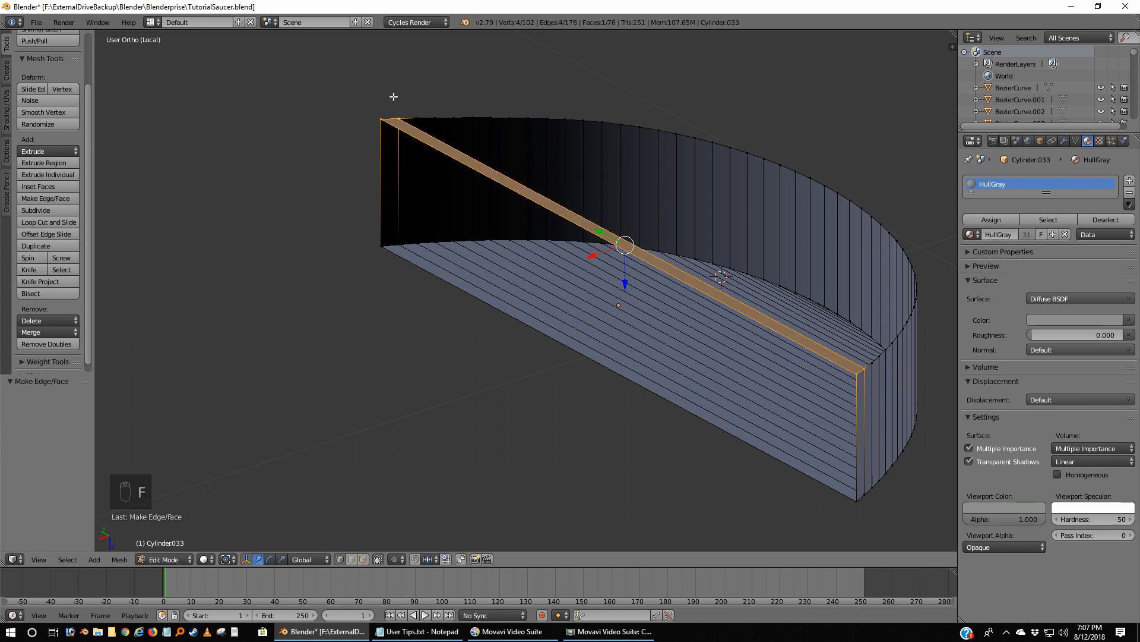
Fill the rest of the open underside with successive face strips out to the curved wall, and clear the selection.
right_click(399, 117)
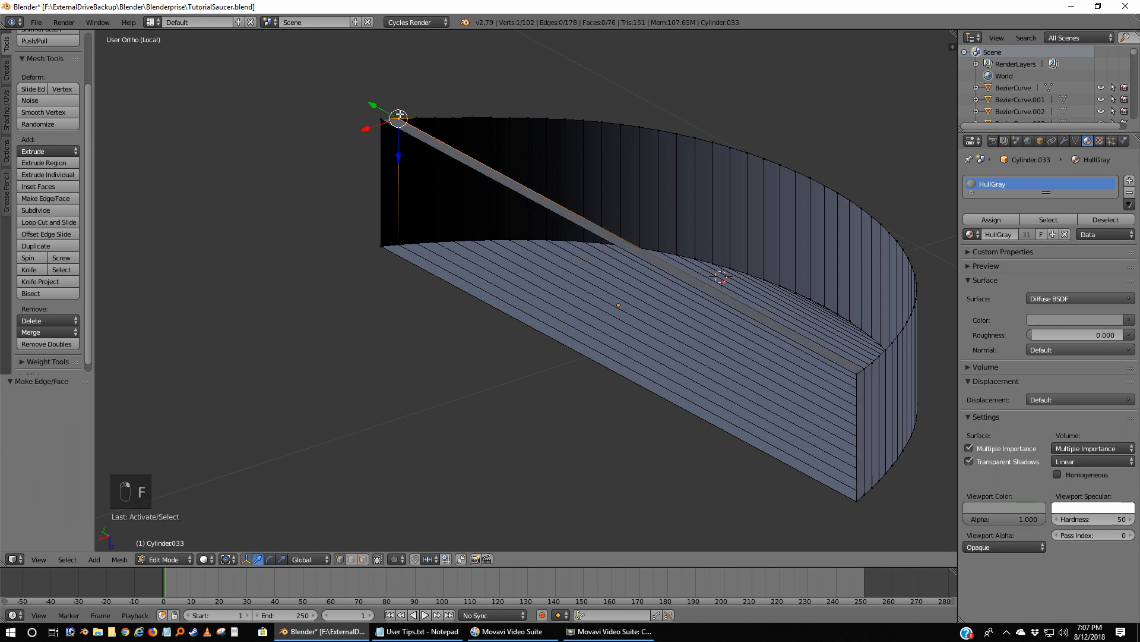
right_click(865, 367, "shift")
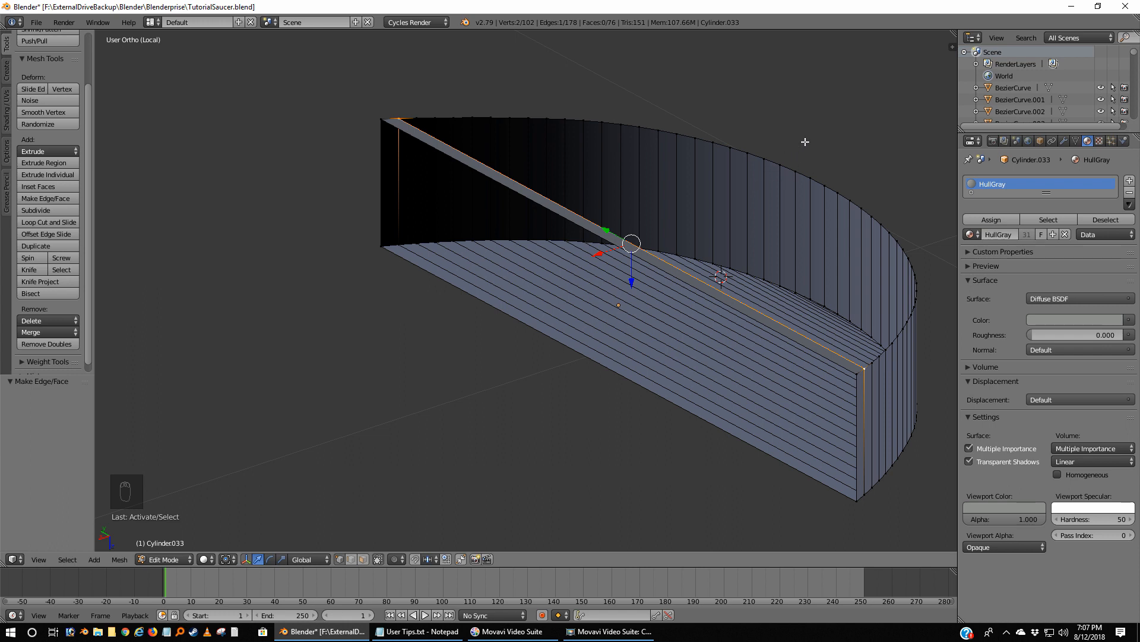
key("f")
key("f")
key("f")
key("f")
key("f")
key("f")
key("f")
key("f")
key("f")
key("f")
key("f")
key("f")
key("f")
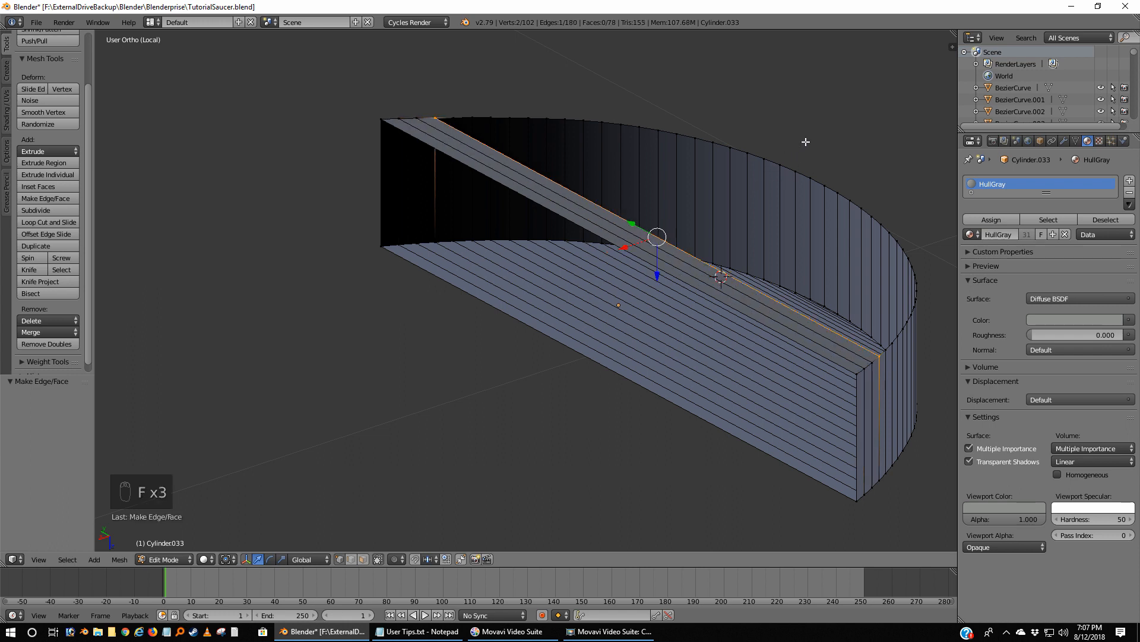
key("f")
key("f")
key("f")
key("f")
key("f")
key("f")
key("f")
key("f")
key("f")
key("f")
key("f")
key("f")
key("f")
key("f")
key("f")
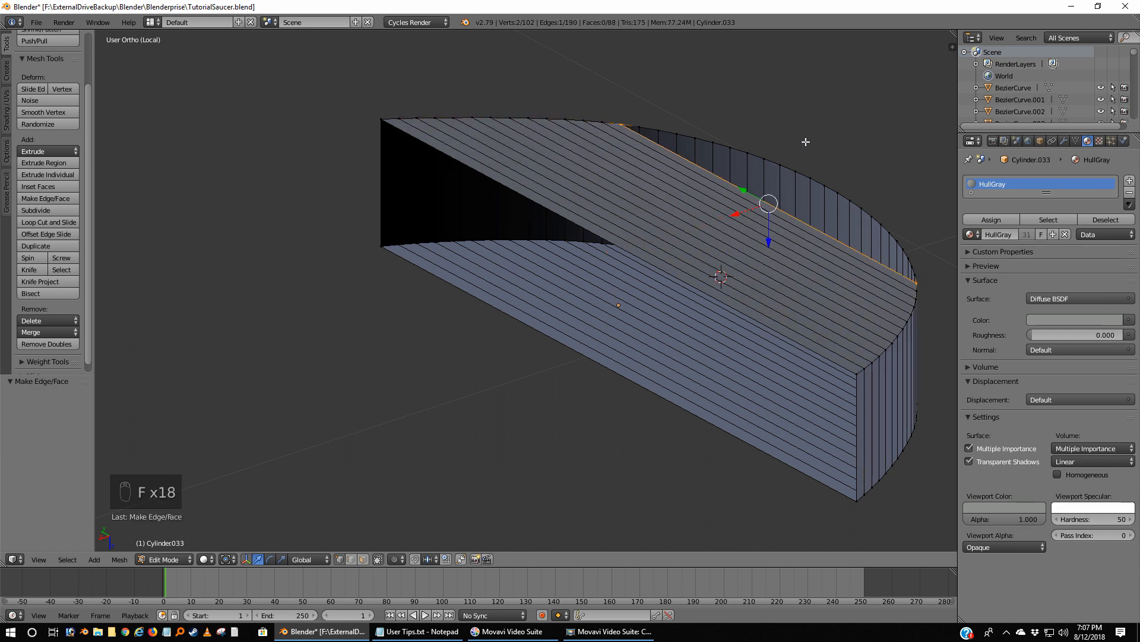
key("f")
key("f")
key("f")
key("f")
key("f")
key("f")
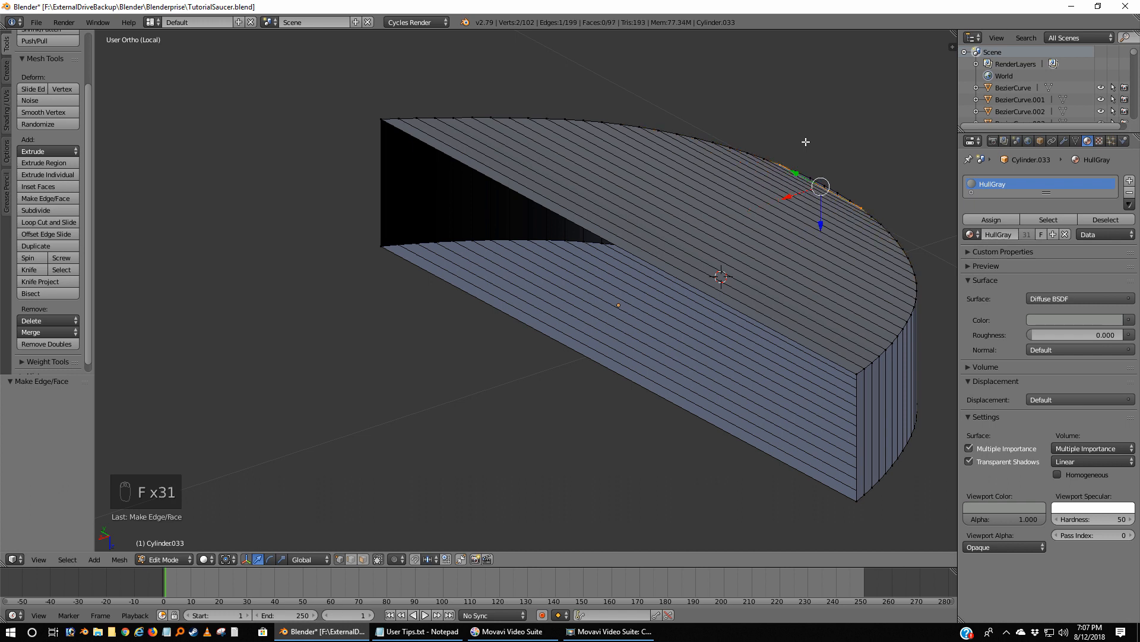
key("f")
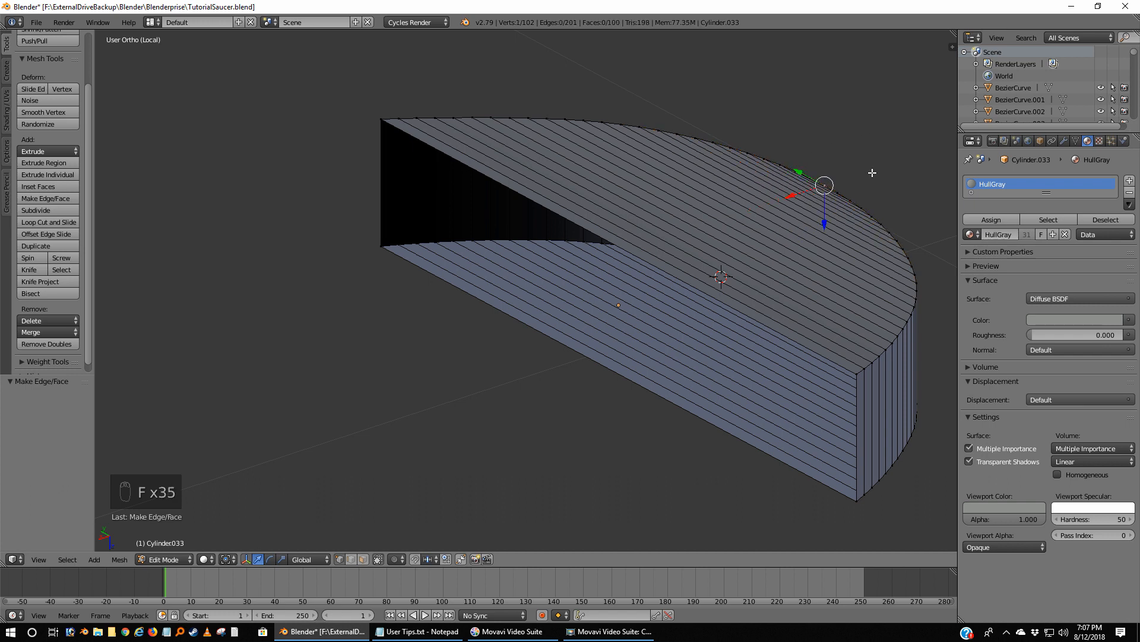
key("a")
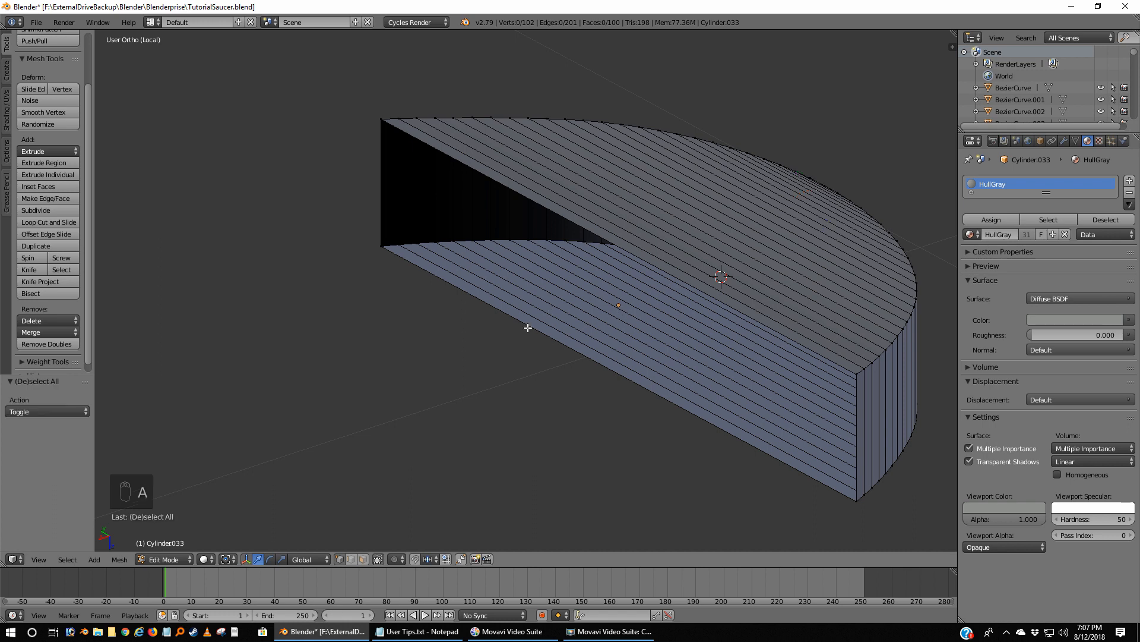
Close the open flat side of the half-round base with one face between its four corner vertices, and clear the selection.
right_click(381, 119)
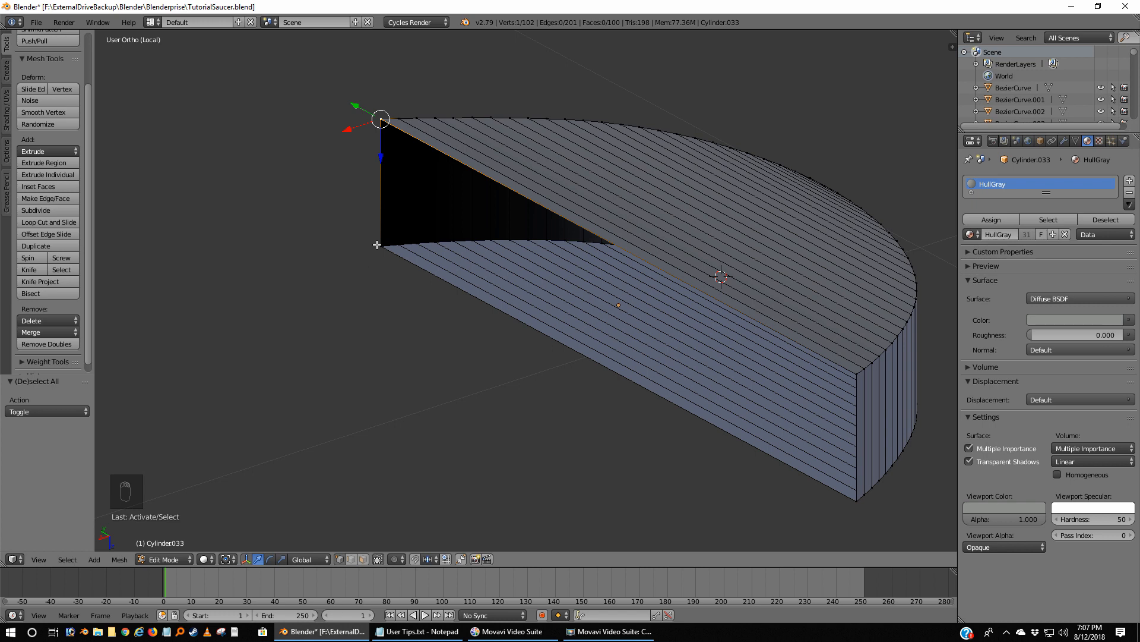
right_click(381, 246, "shift")
right_click(857, 507, "shift")
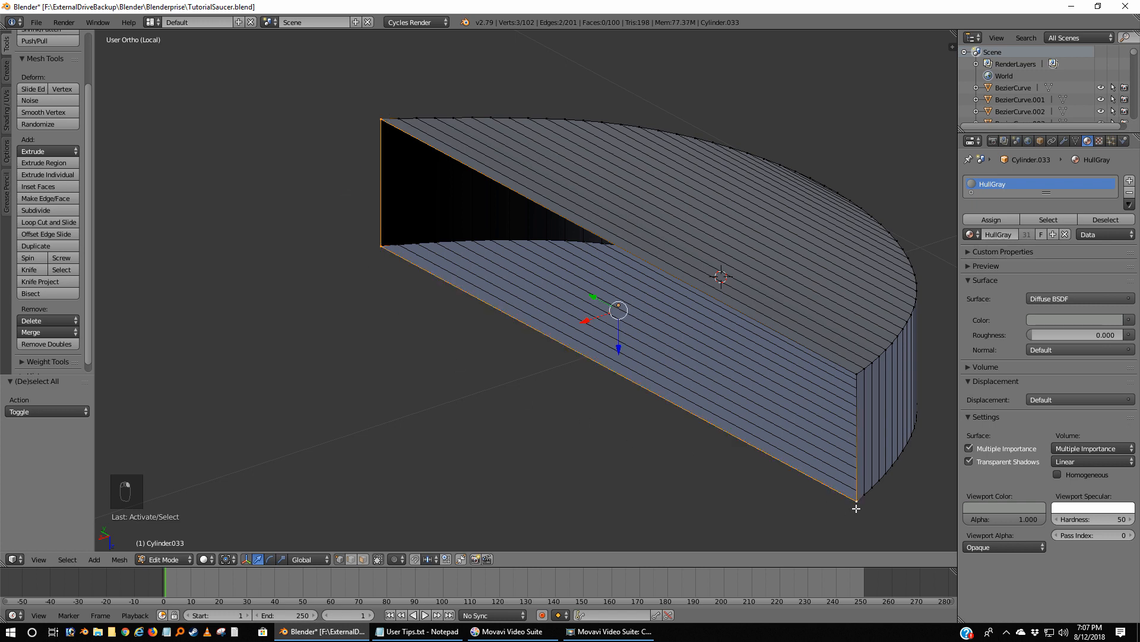
right_click(852, 379, "shift")
key("f")
key("a")
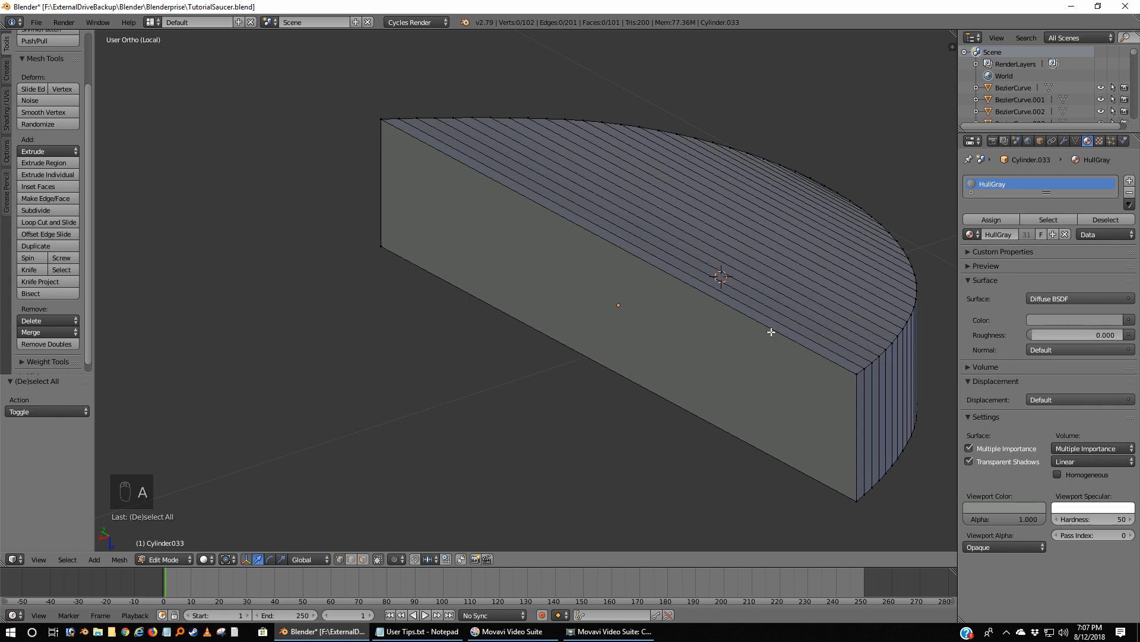
Compare the half-round base's outline with the reference drawing in top view and inspect its closed shape.
key("KP_7")
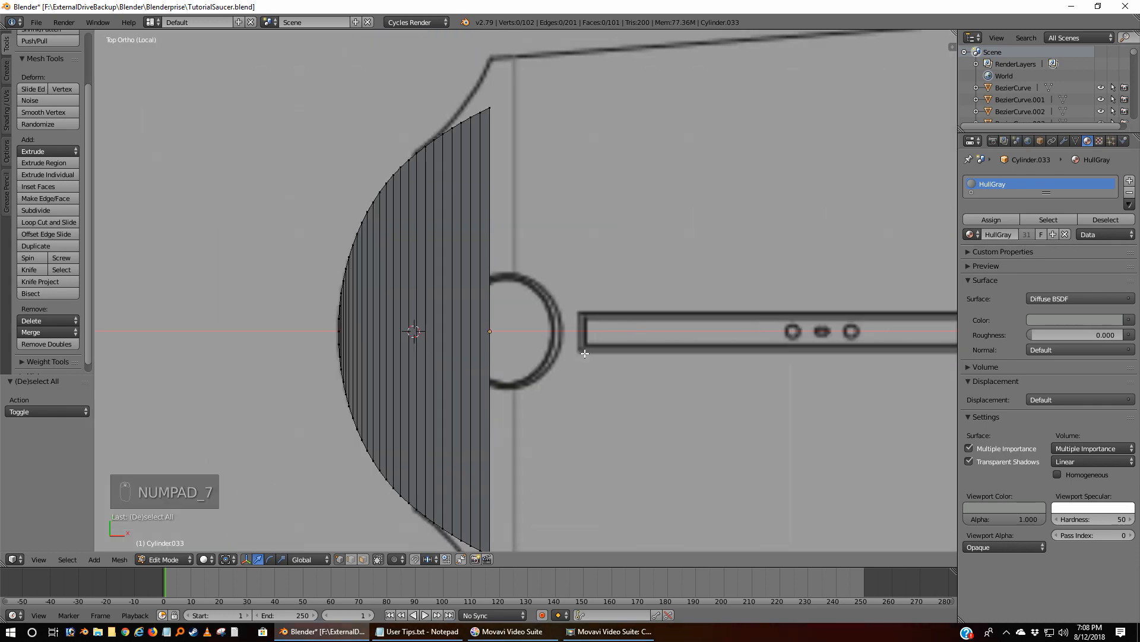
scroll(572, 360, "down", 2)
key("Tab")
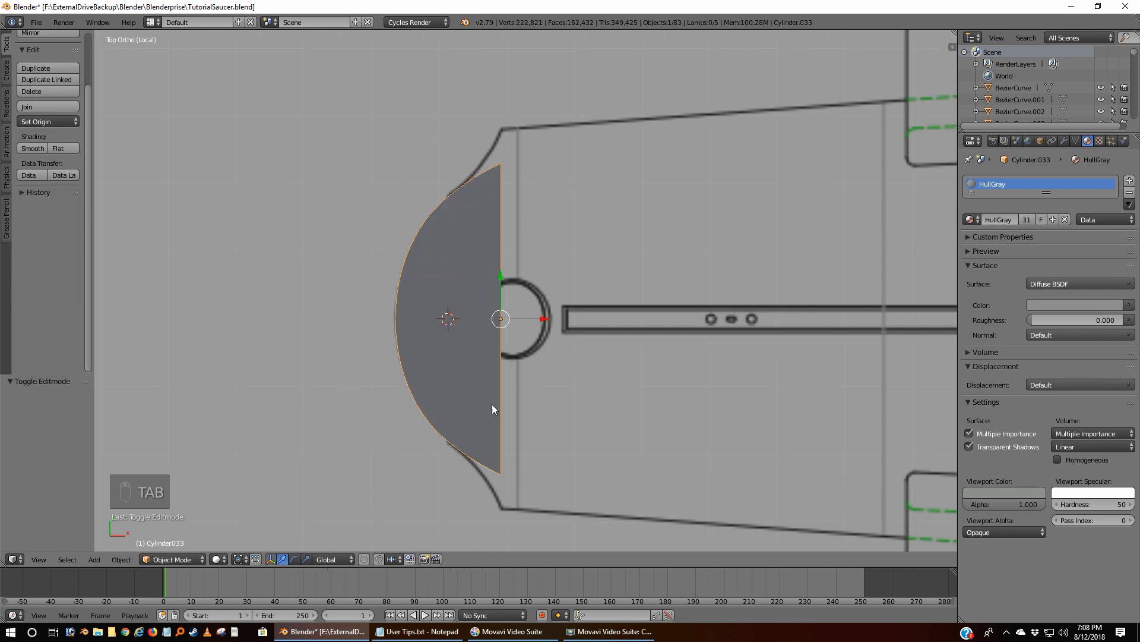
middle_click_drag(492, 404, 550, 367)
key("Tab")
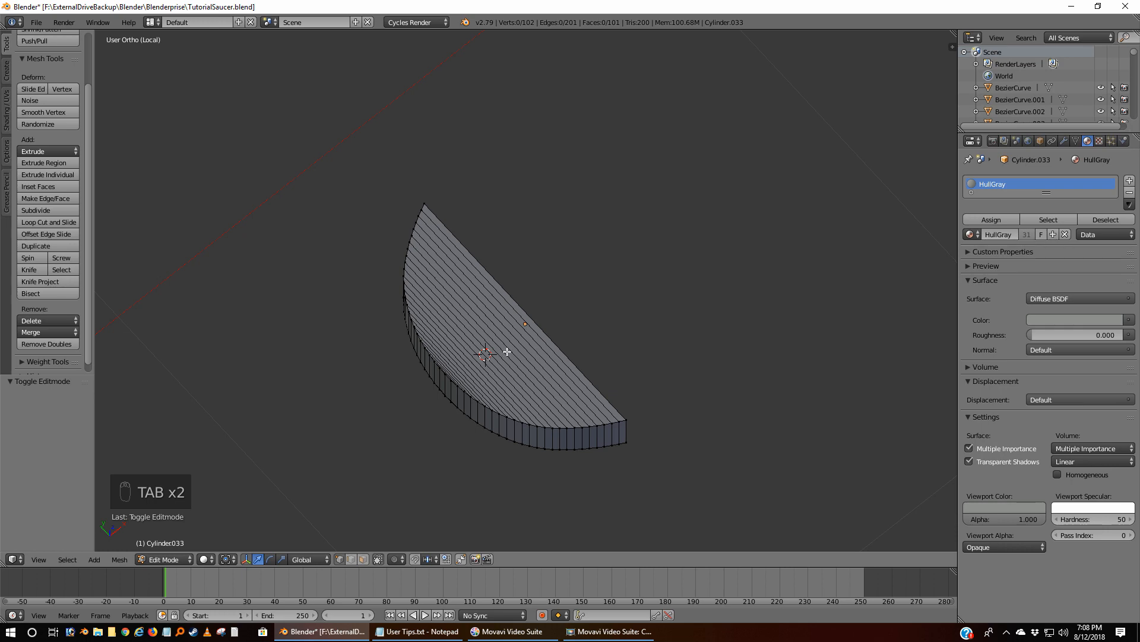
scroll(571, 337, "up", 4)
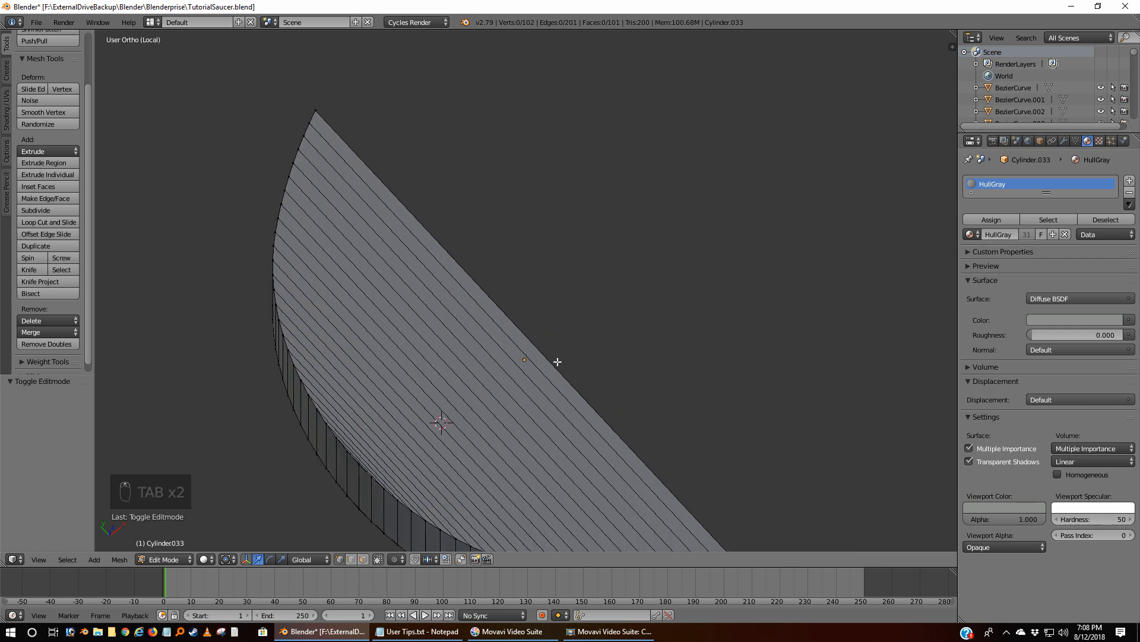
middle_click_drag(593, 389, 505, 421)
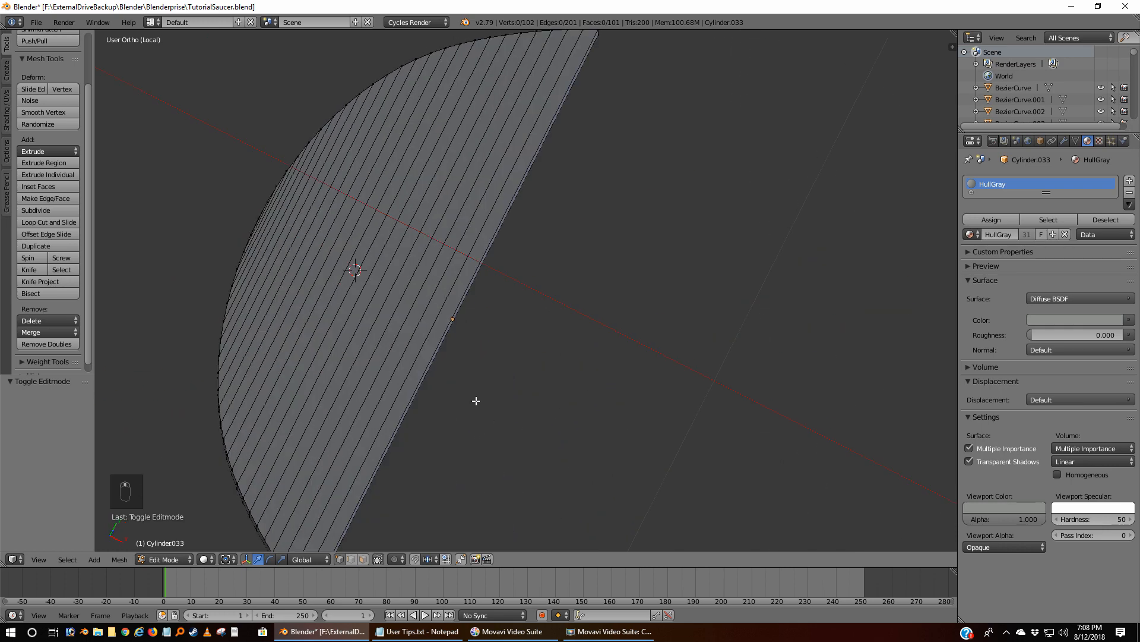
In top view, select all parallel edges across the half-round base's flat face, from the curved rim to the flat side.
key("KP_7")
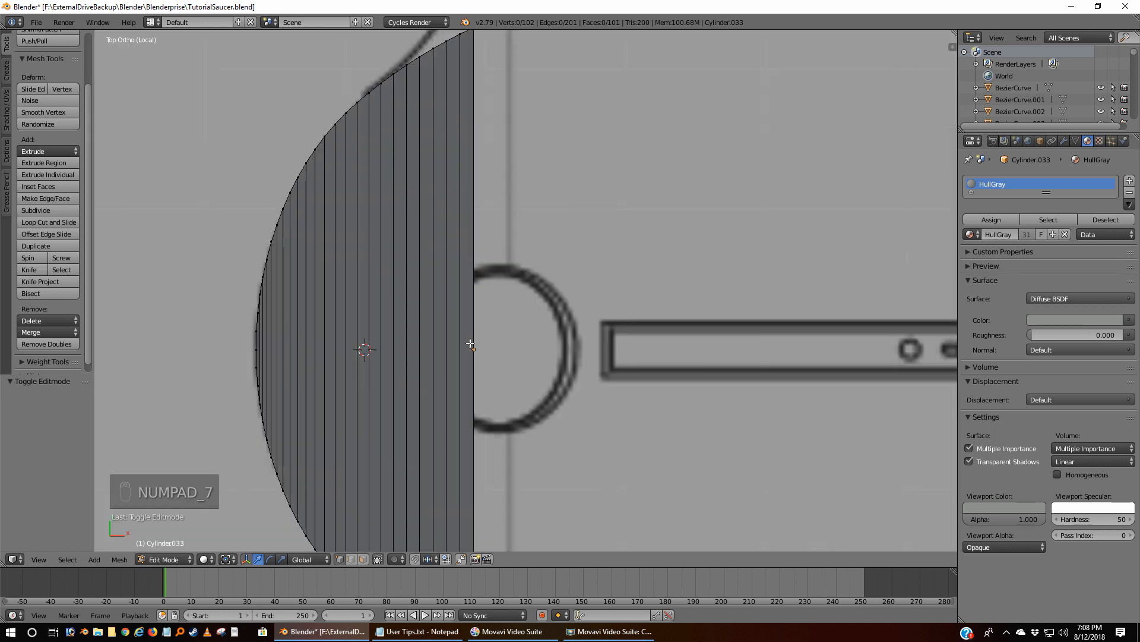
middle_click_drag(394, 364, 546, 324, "shift")
scroll(572, 327, "up", 2)
scroll(528, 330, "up", 2)
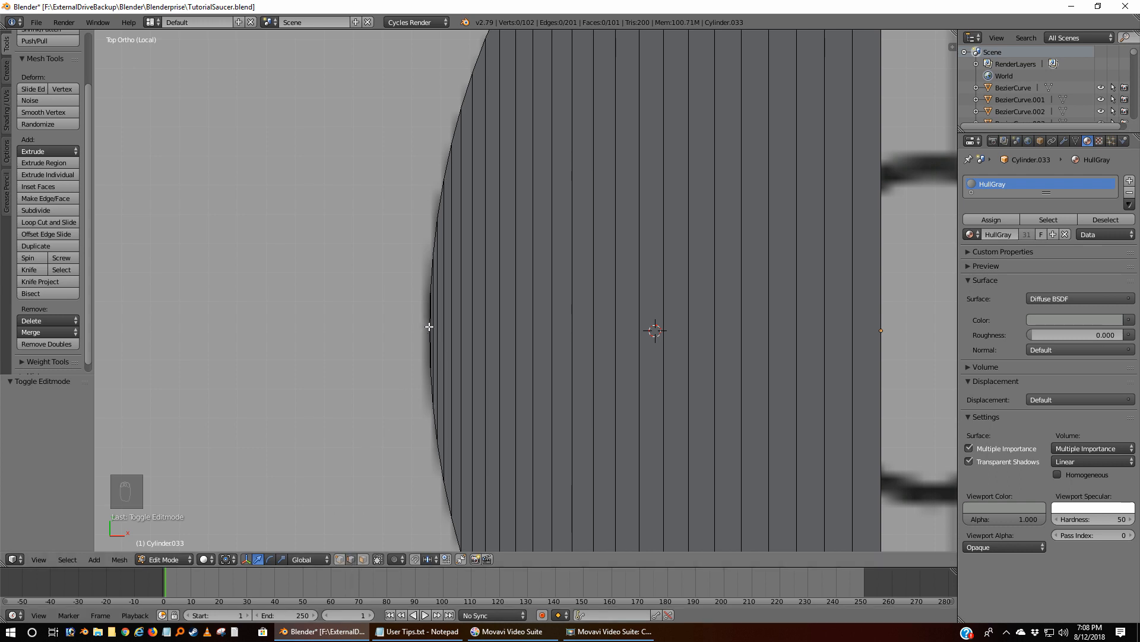
scroll(429, 326, "up", 4)
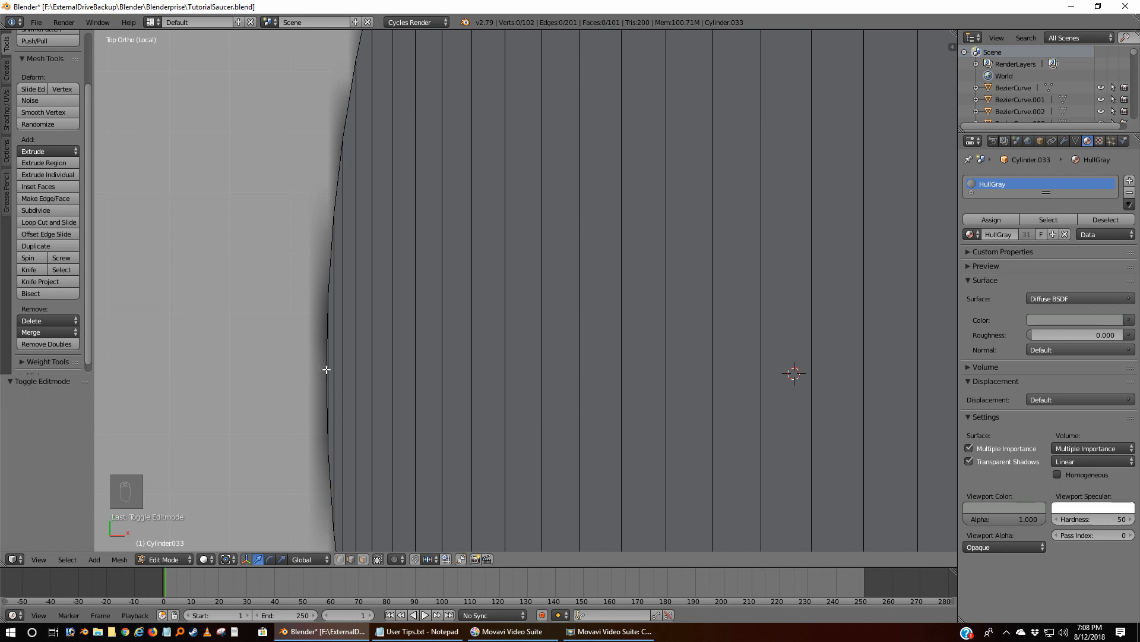
key("b")
left_click_drag(326, 369, 953, 377)
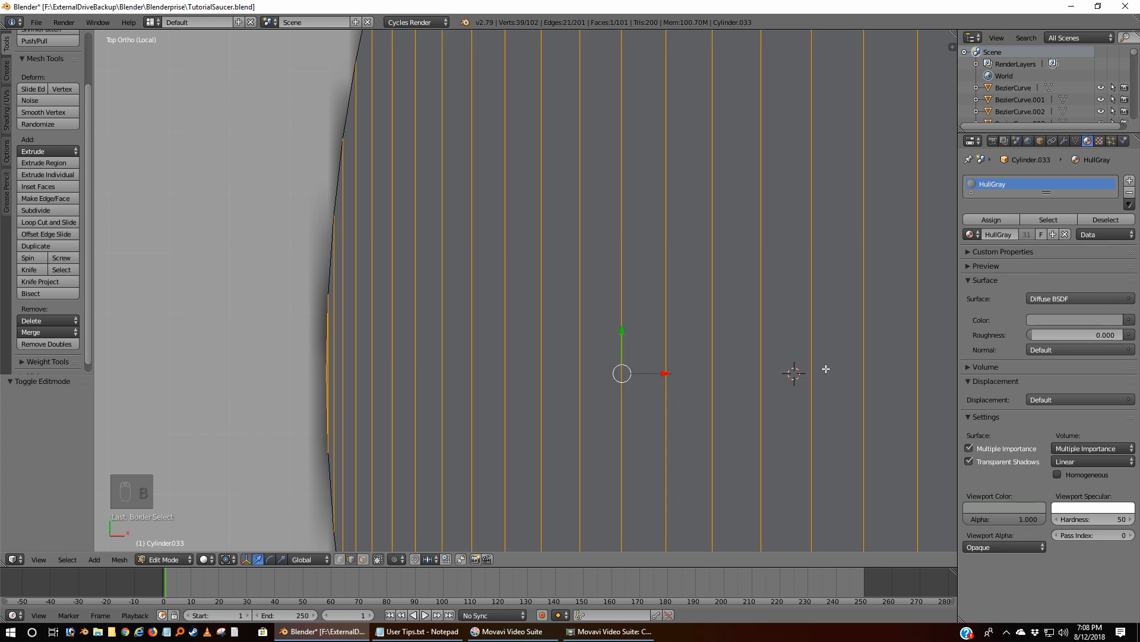
scroll(827, 367, "down", 5)
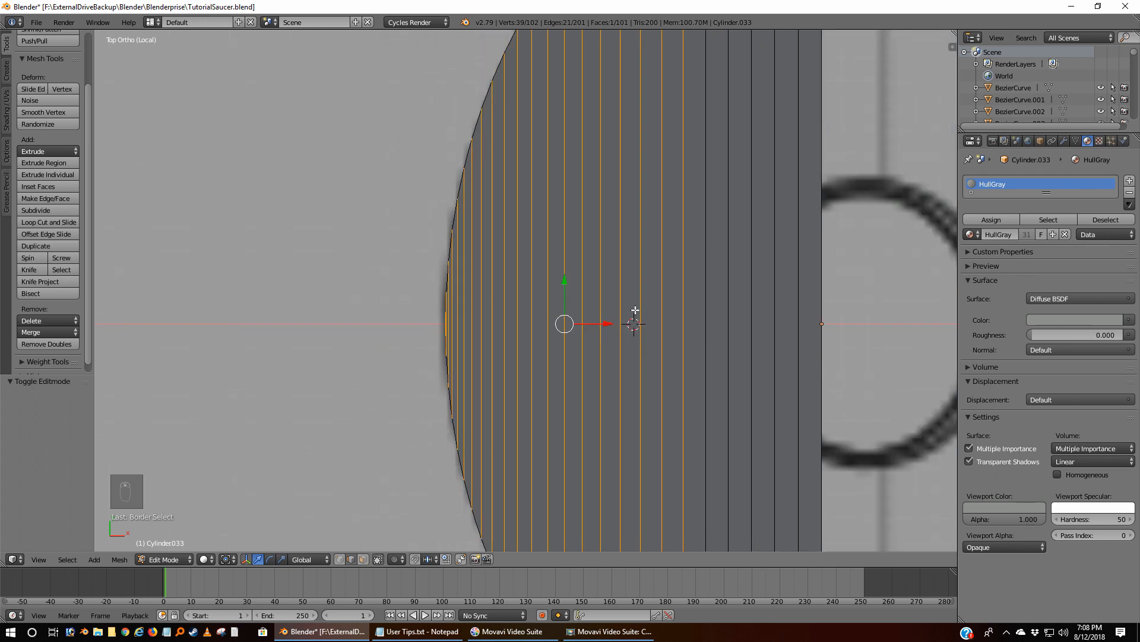
key("b")
left_click_drag(667, 313, 867, 394)
Remove the outermost edges at the middle of the curved rim from the selection, leaving only the crosswise strip edges.
middle_click_drag(657, 417, 682, 331)
scroll(664, 317, "up", 5)
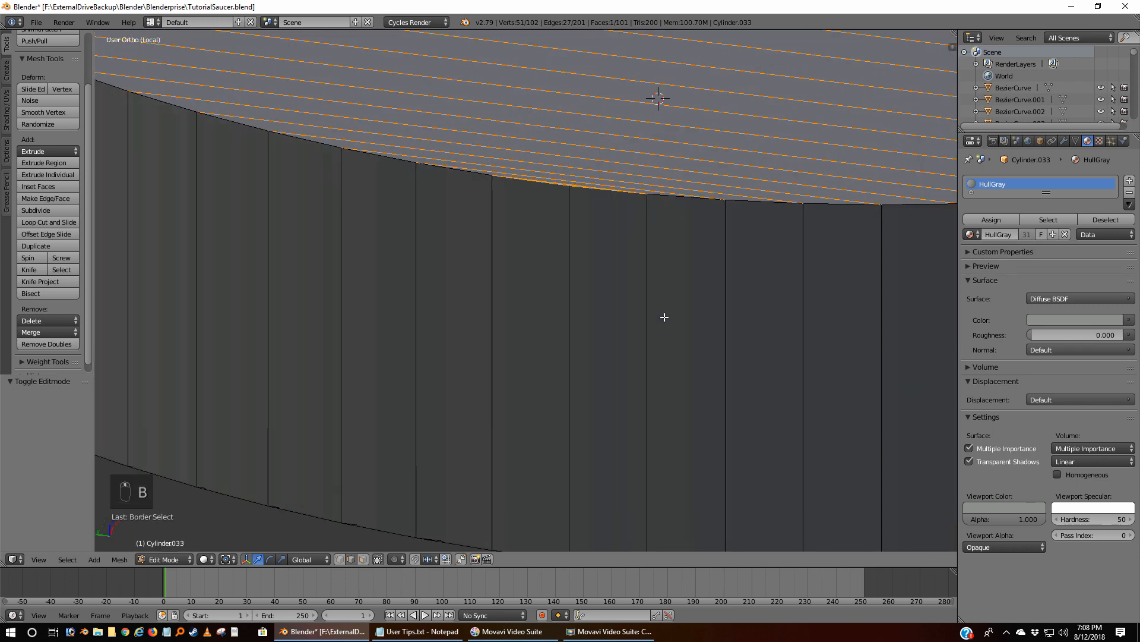
scroll(636, 252, "up", 2)
middle_click_drag(675, 215, 618, 497, "shift")
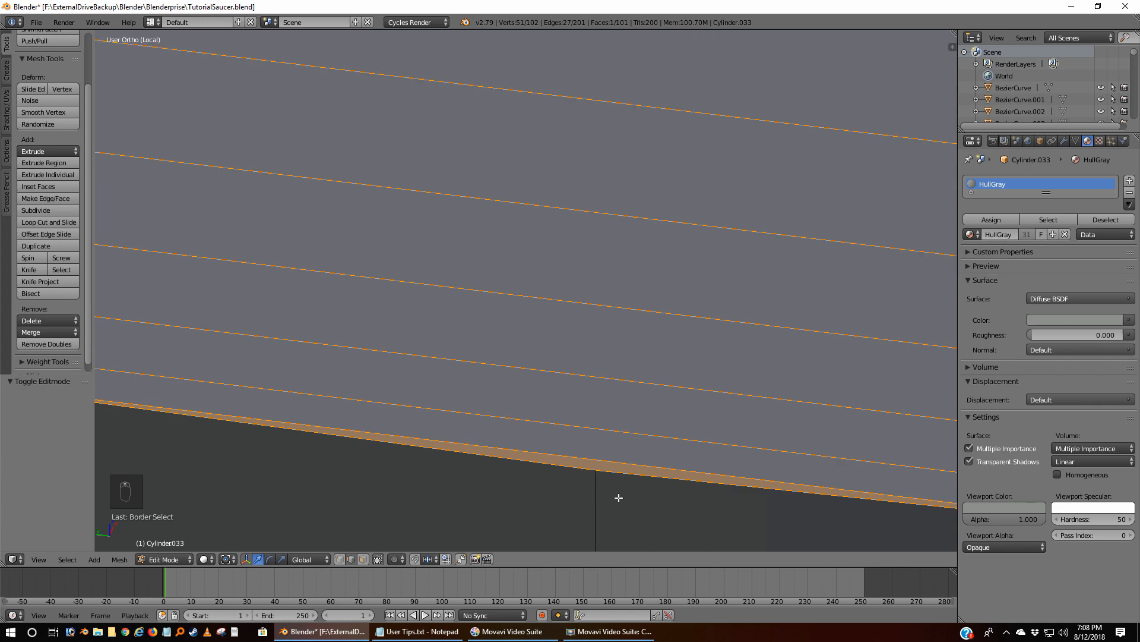
right_click(614, 472, "shift")
right_click(569, 470, "shift")
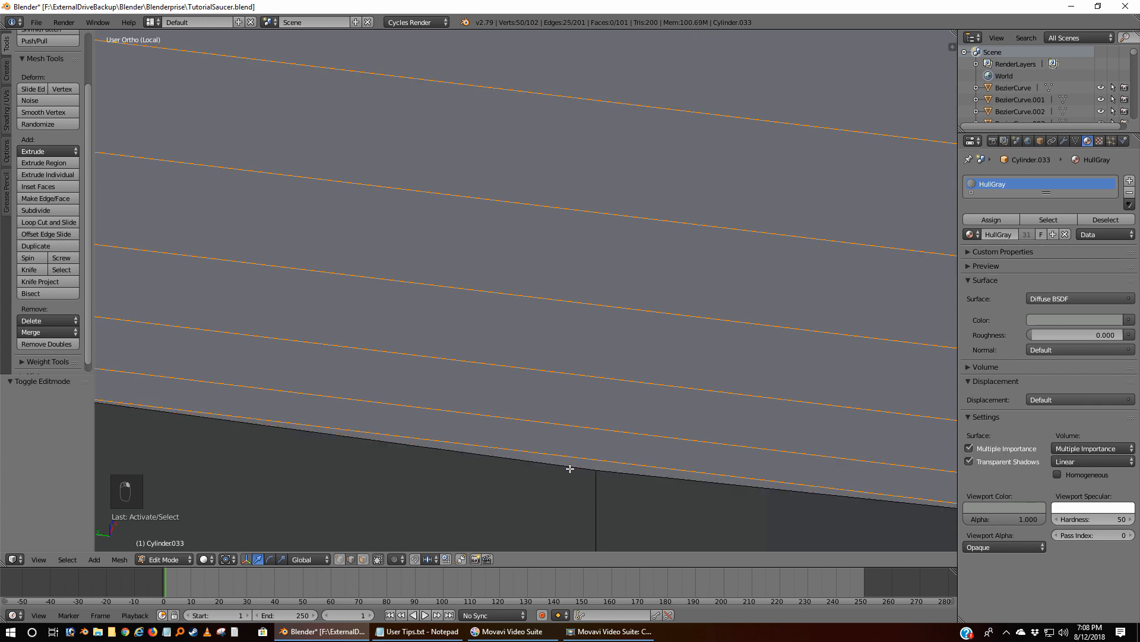
Subdivide the selected strip edges with one cut to form a centre line across the flat face, and clear the selection.
middle_click_drag(703, 522, 693, 402)
scroll(693, 402, "down", 5)
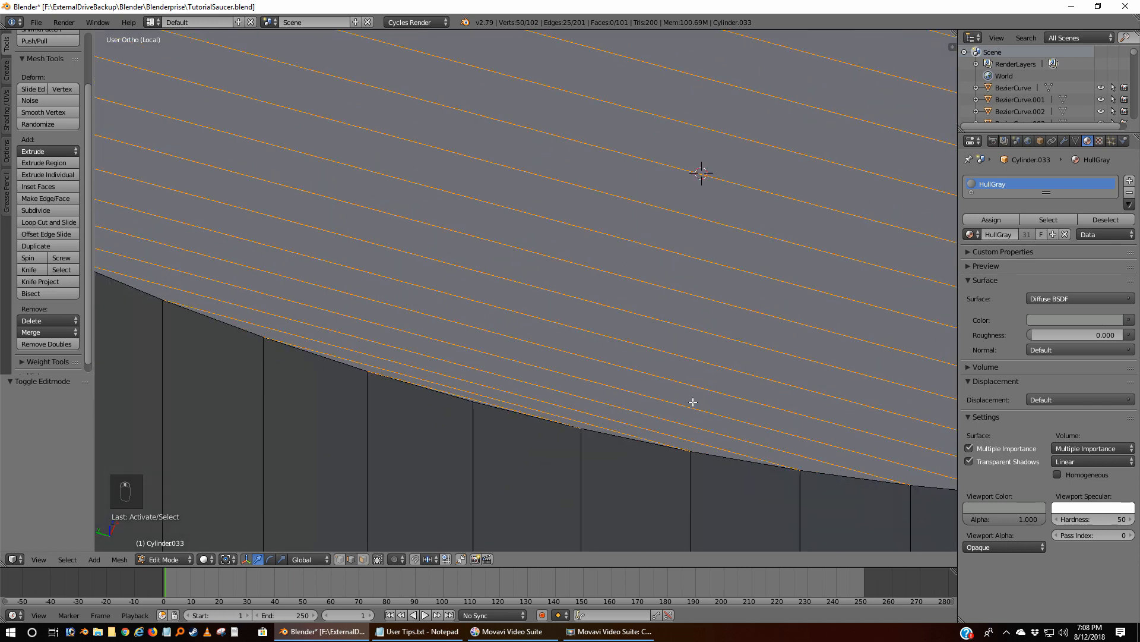
scroll(640, 260, "down", 4)
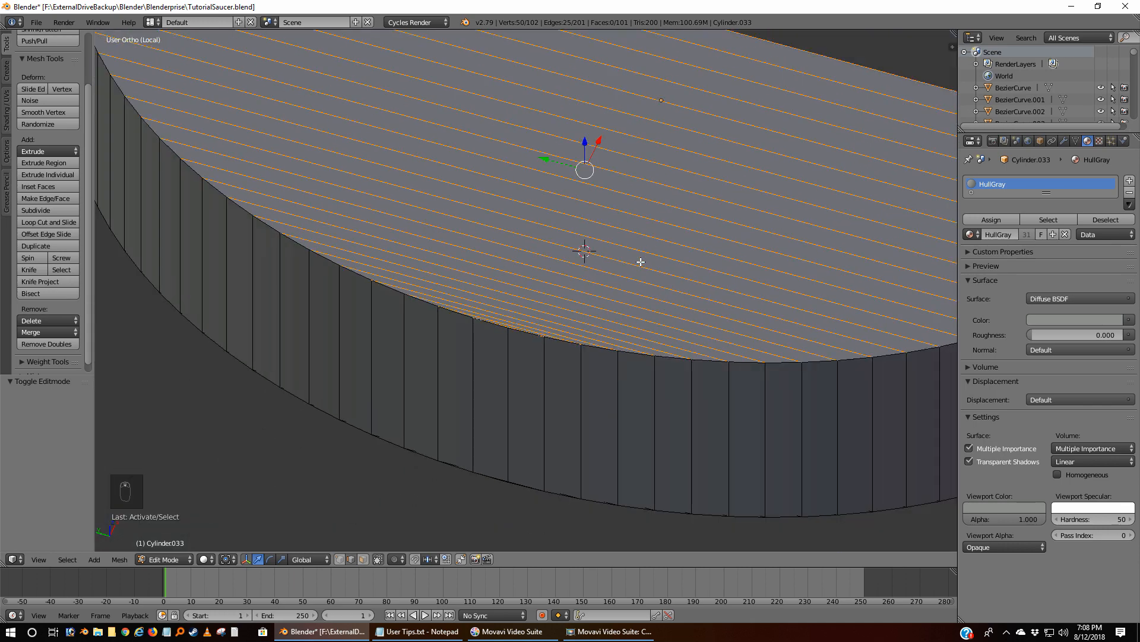
scroll(572, 290, "up", 2)
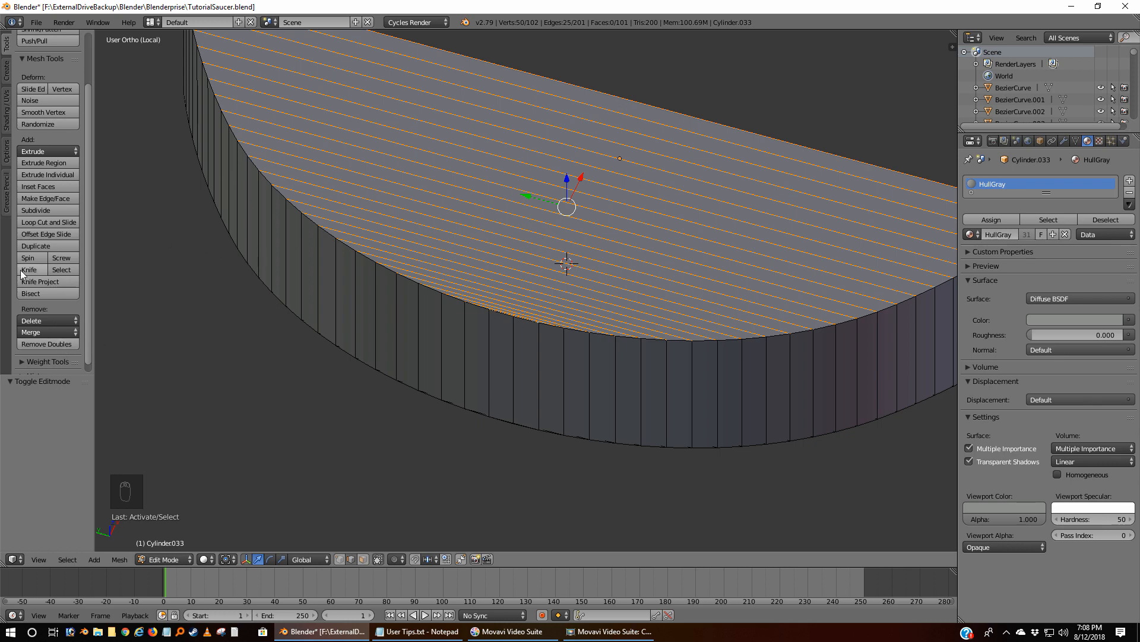
scroll(19, 308, "down", 2)
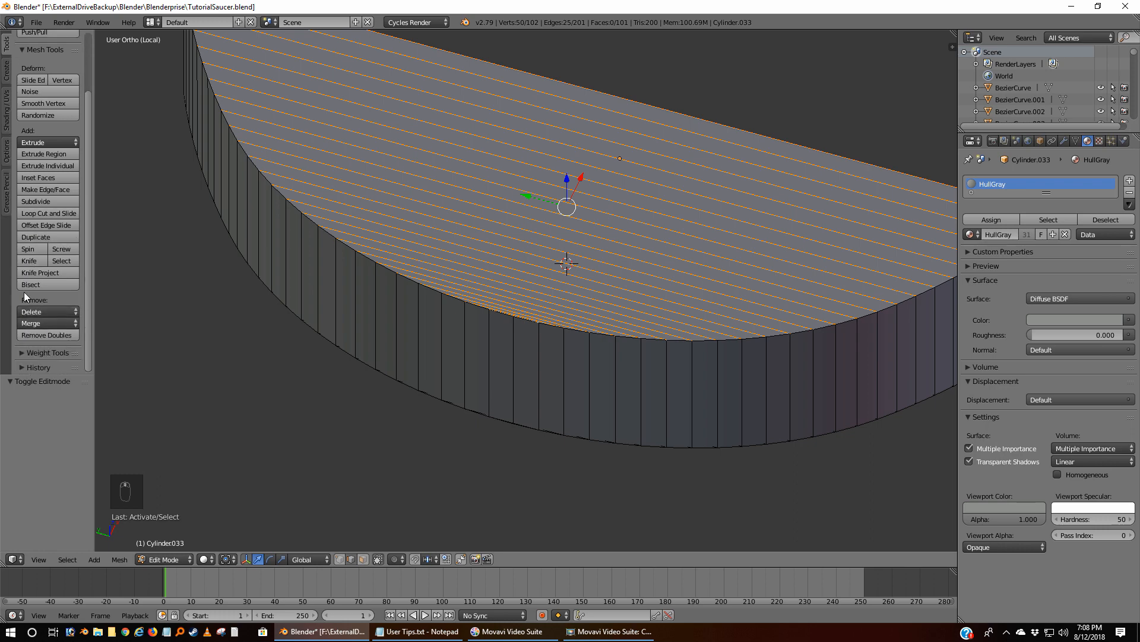
left_click(37, 201)
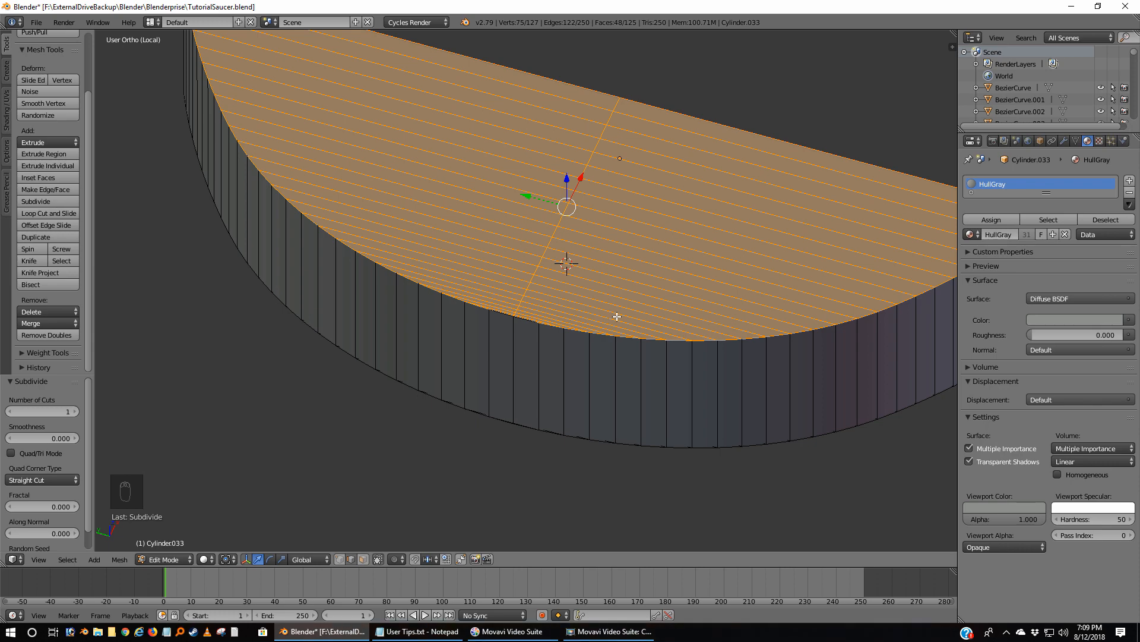
key("a")
Delete the short rim edge beside the point where the new centre line meets the curved wall.
scroll(519, 357, "up", 8)
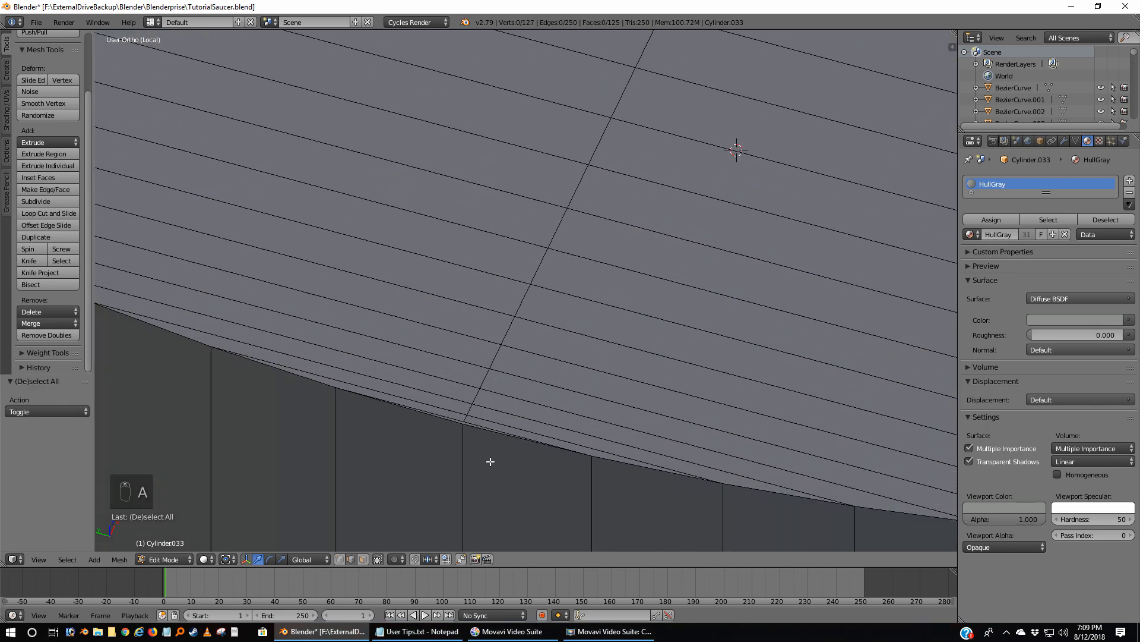
scroll(490, 461, "up", 1)
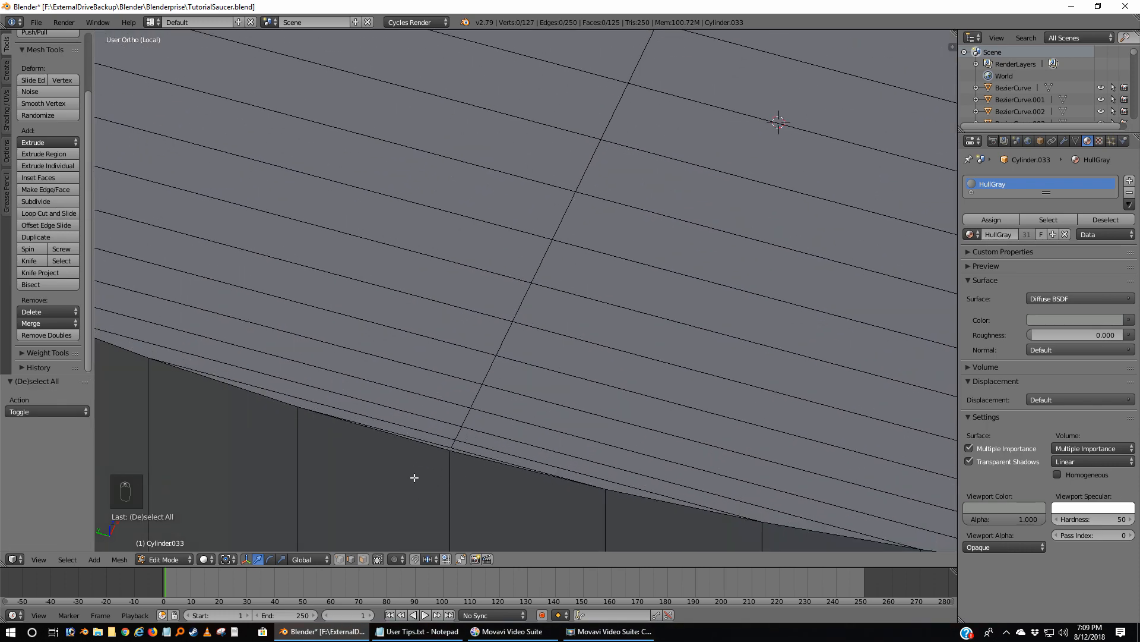
right_click(486, 456)
key("x")
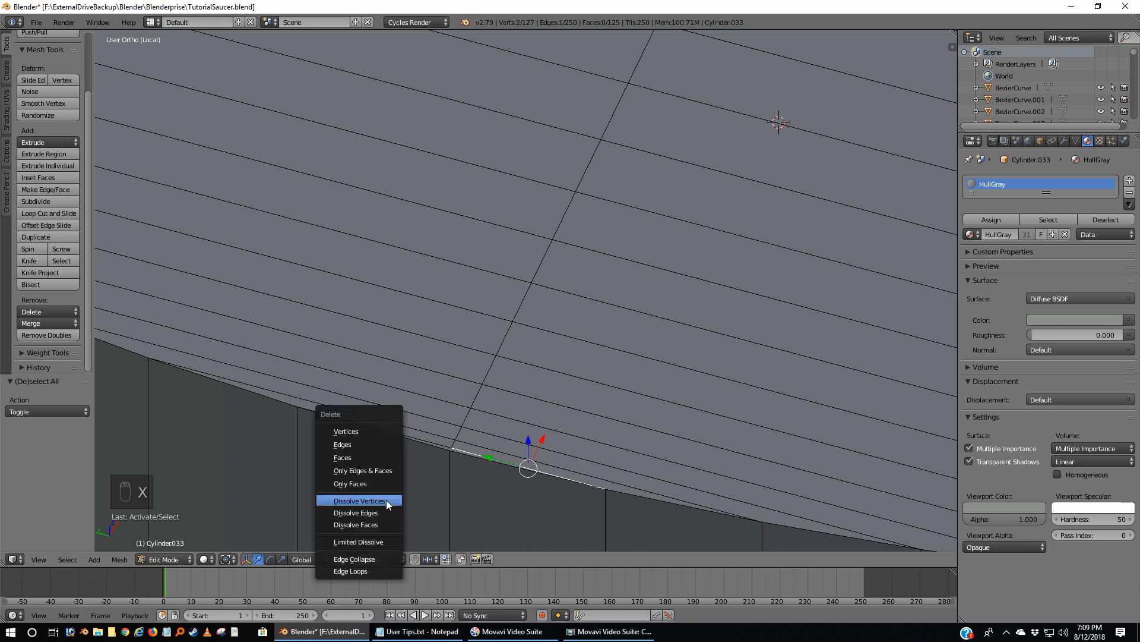
left_click(357, 439)
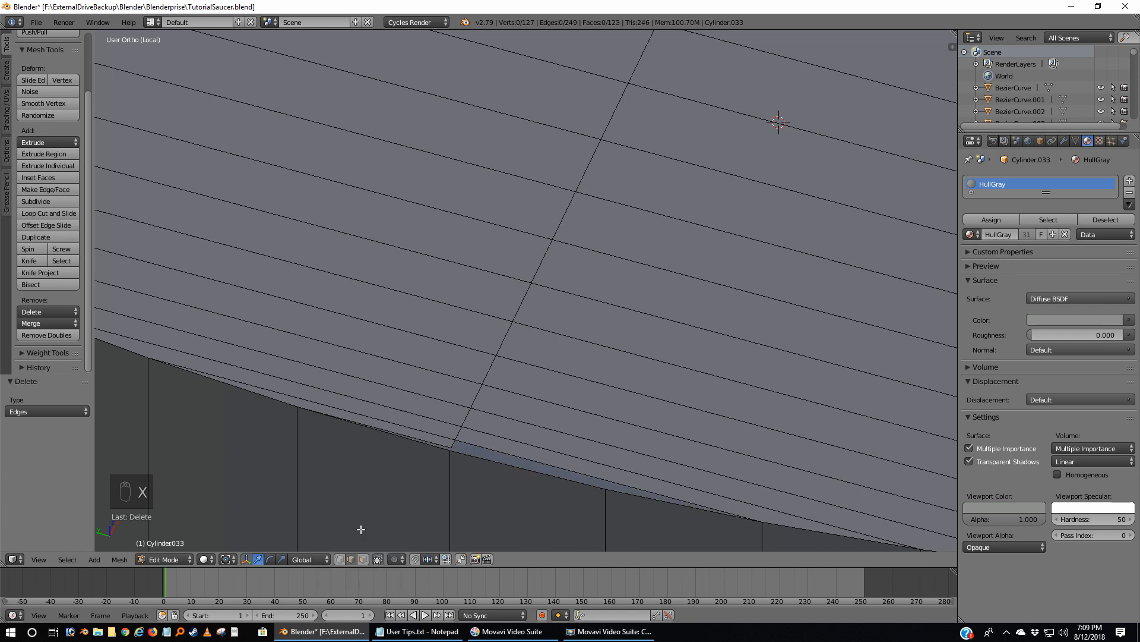
Try to fill the rim gap with a three-vertex face and a four-vertex face from the centre line's end to the neighbouring rim vertices.
right_click(456, 440)
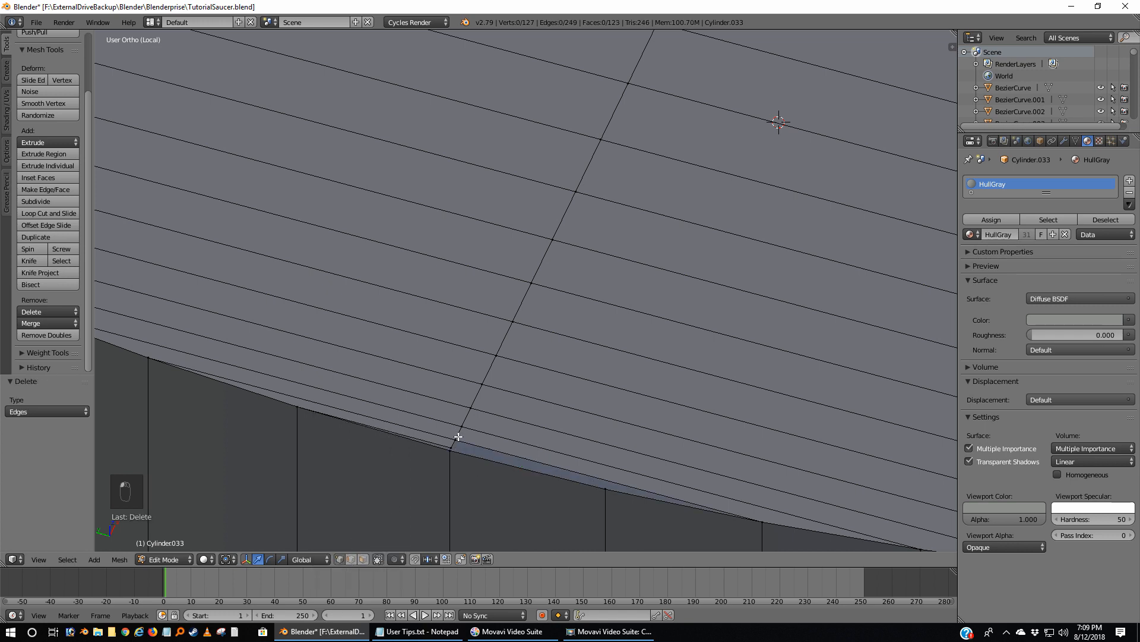
right_click(763, 519, "ctrl")
key("f")
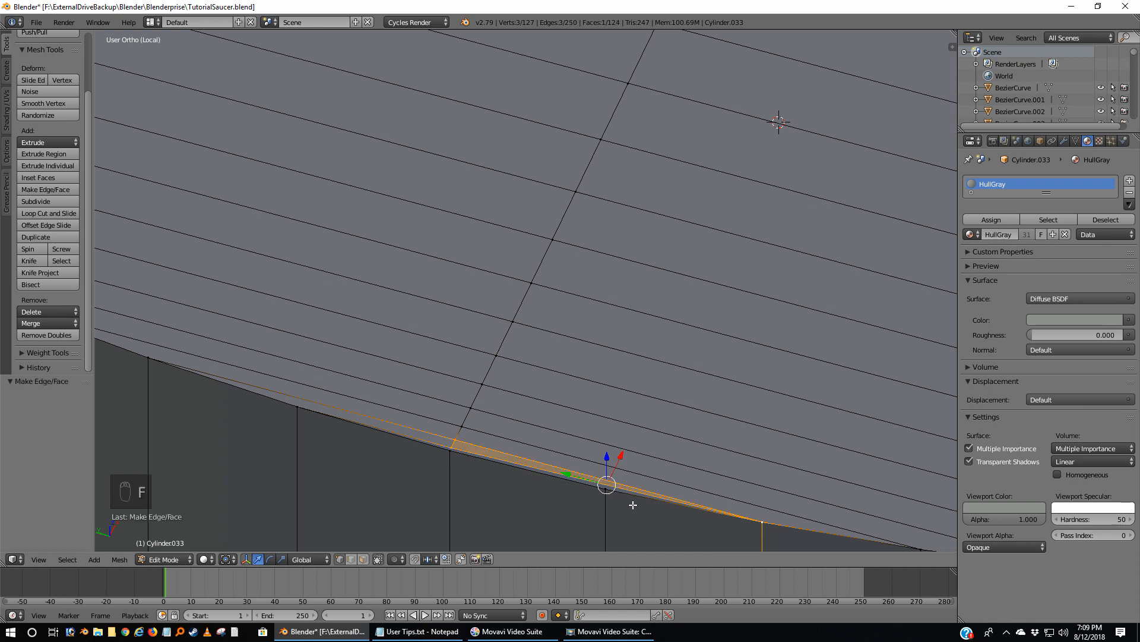
right_click(761, 524)
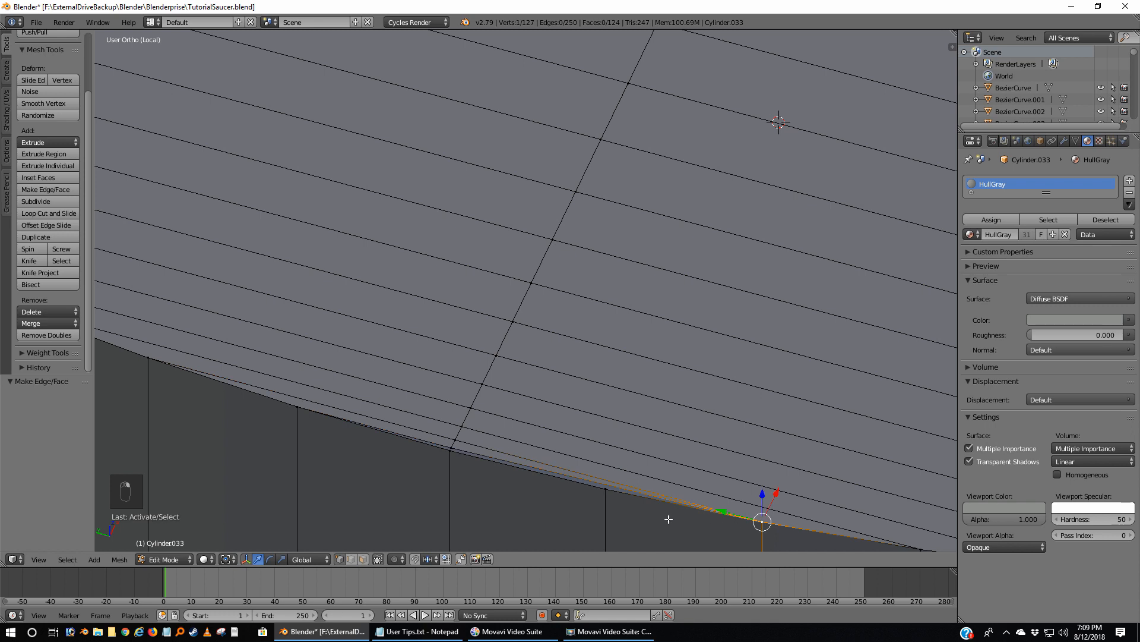
right_click(607, 488)
right_click(763, 522, "shift")
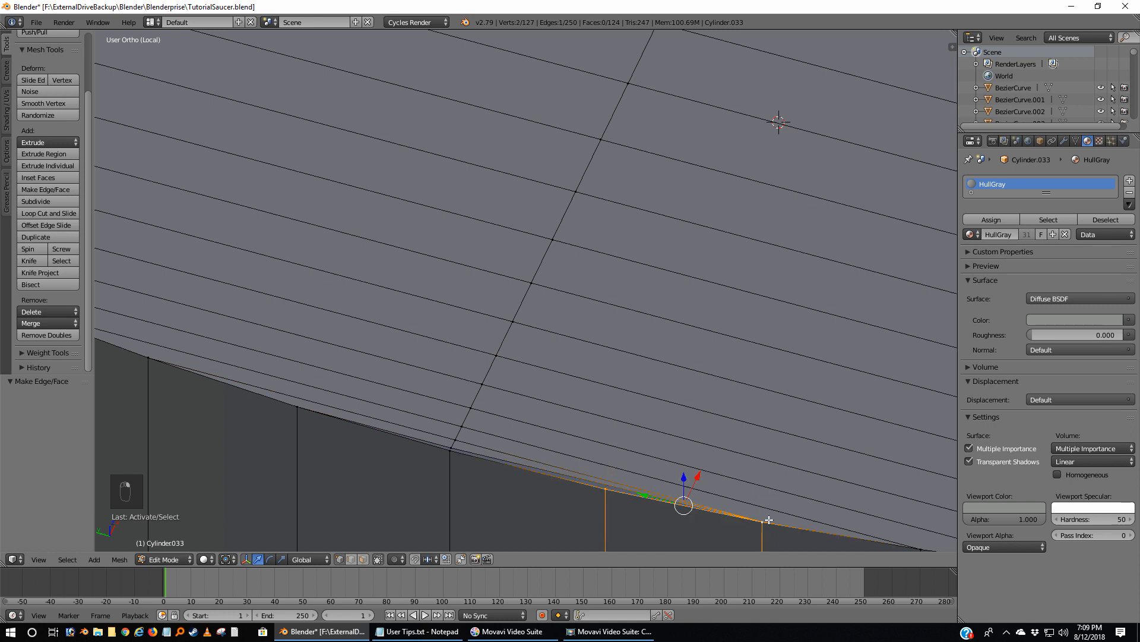
right_click(451, 451, "shift")
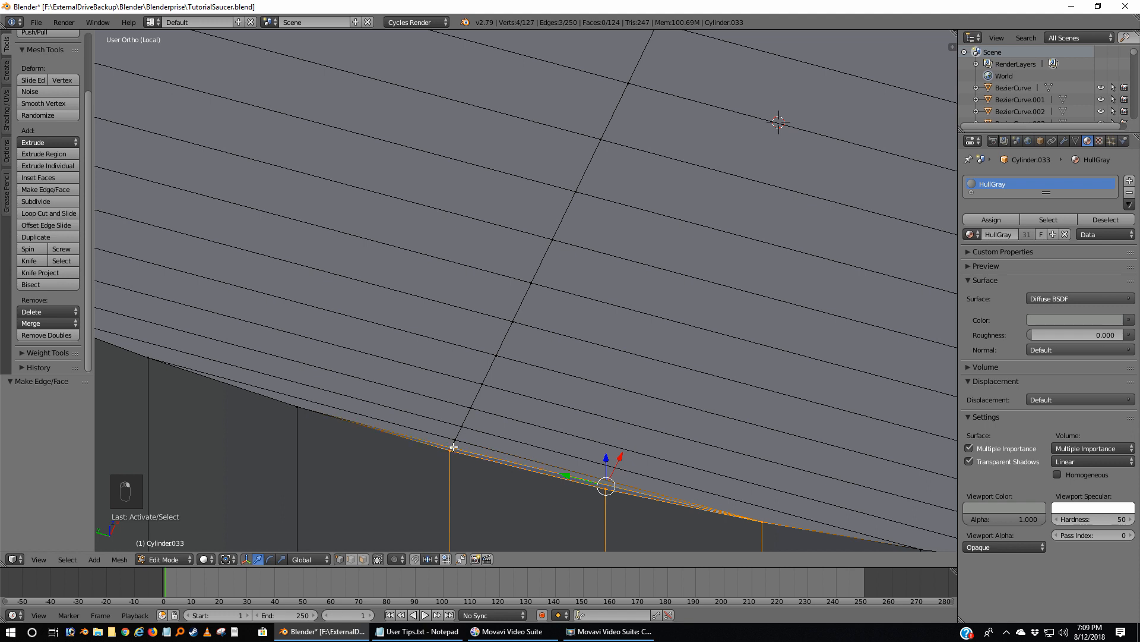
key("f")
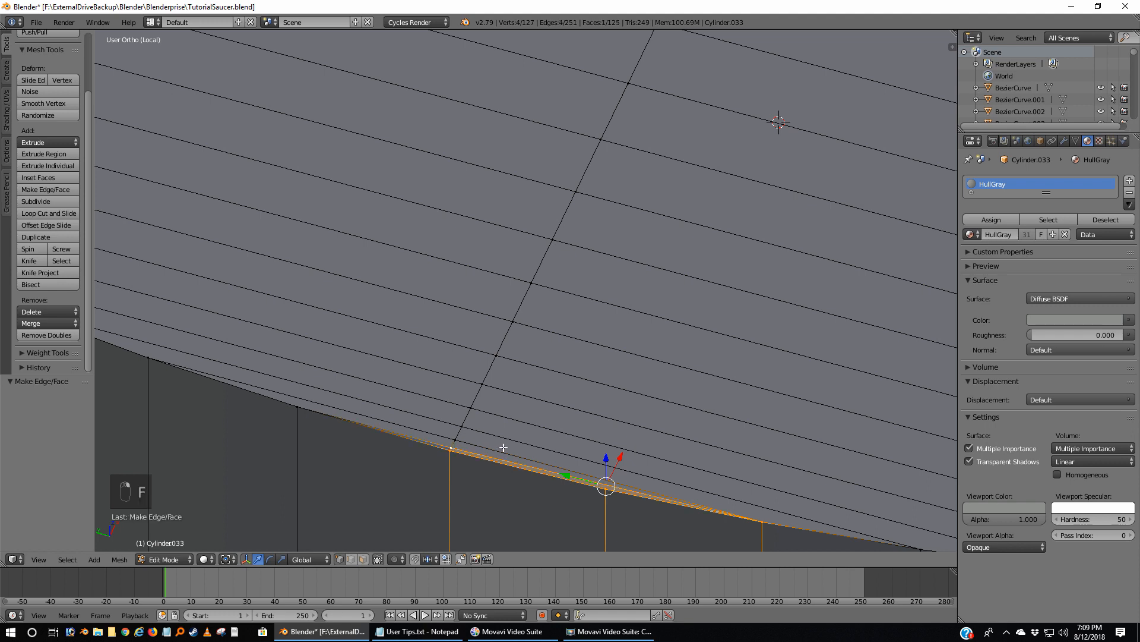
Fill the sliver on the other side of the centre line's end with a triangular face to the adjacent rim vertex, and clear the selection.
right_click(449, 453)
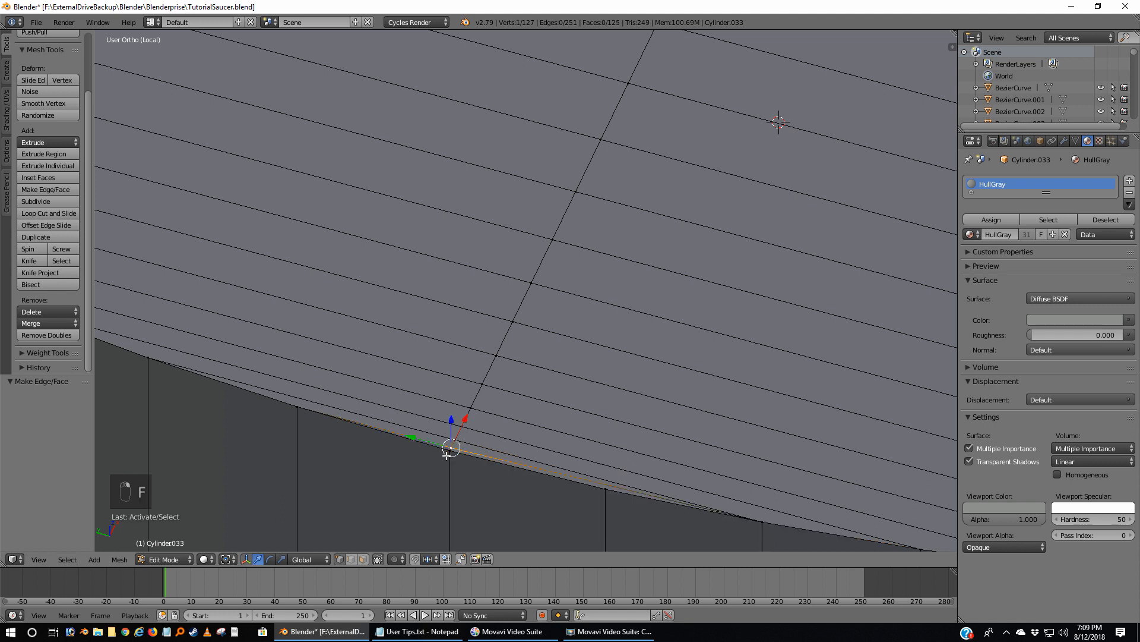
right_click(297, 408, "shift")
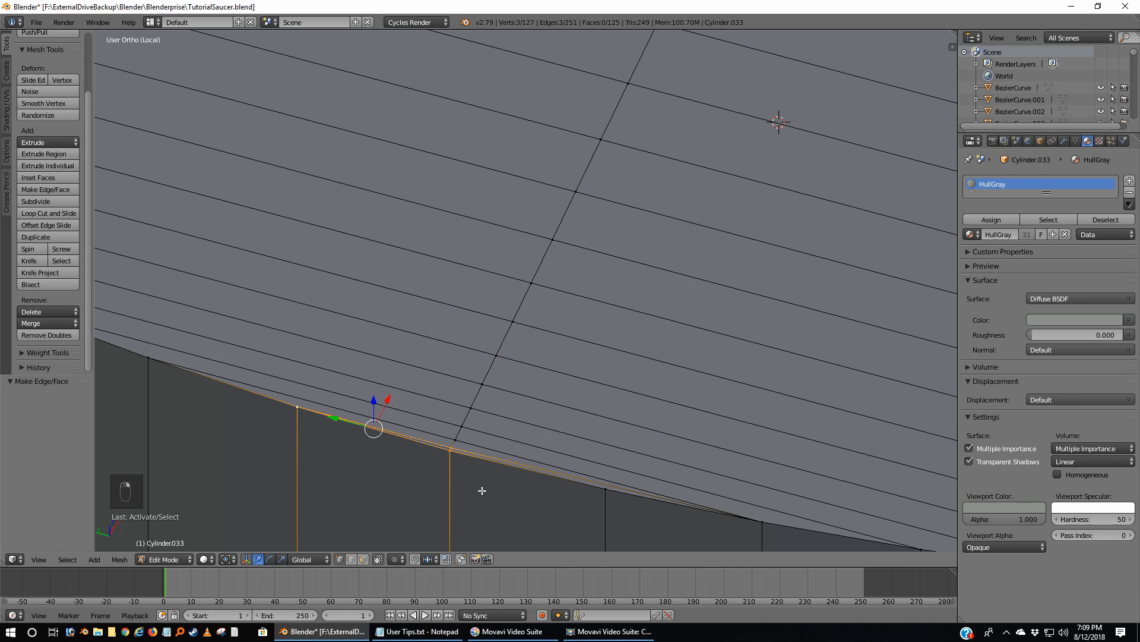
key("f")
key("a")
middle_click_drag(601, 517, 576, 510)
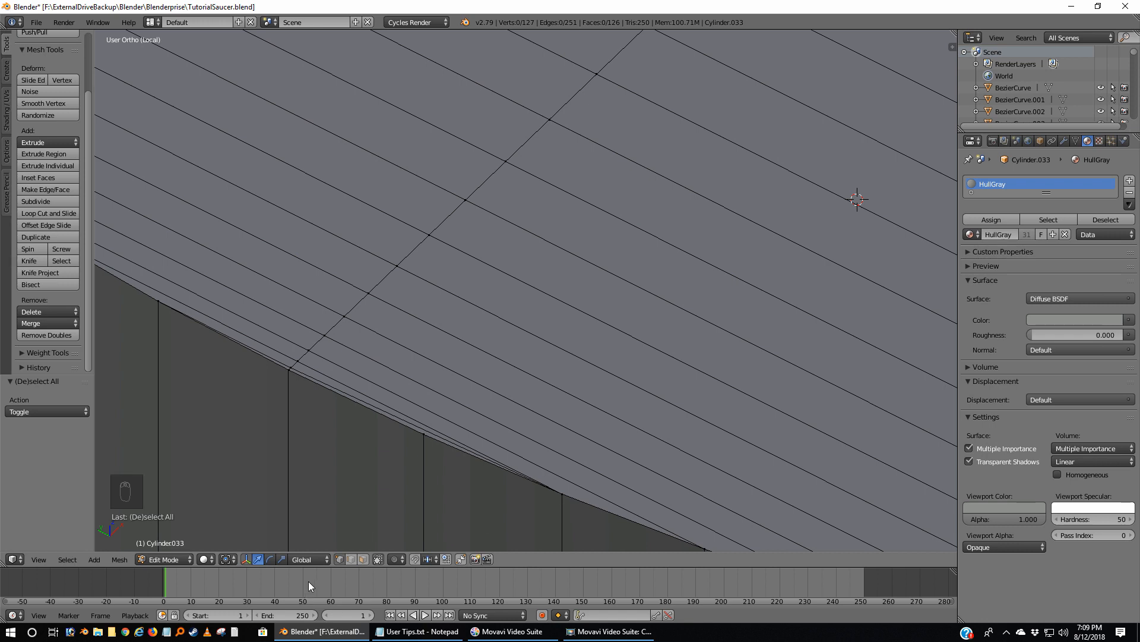
Delete the long edge running from the centre line's end to the second rim vertex, together with its adjoining faces.
right_click(342, 391)
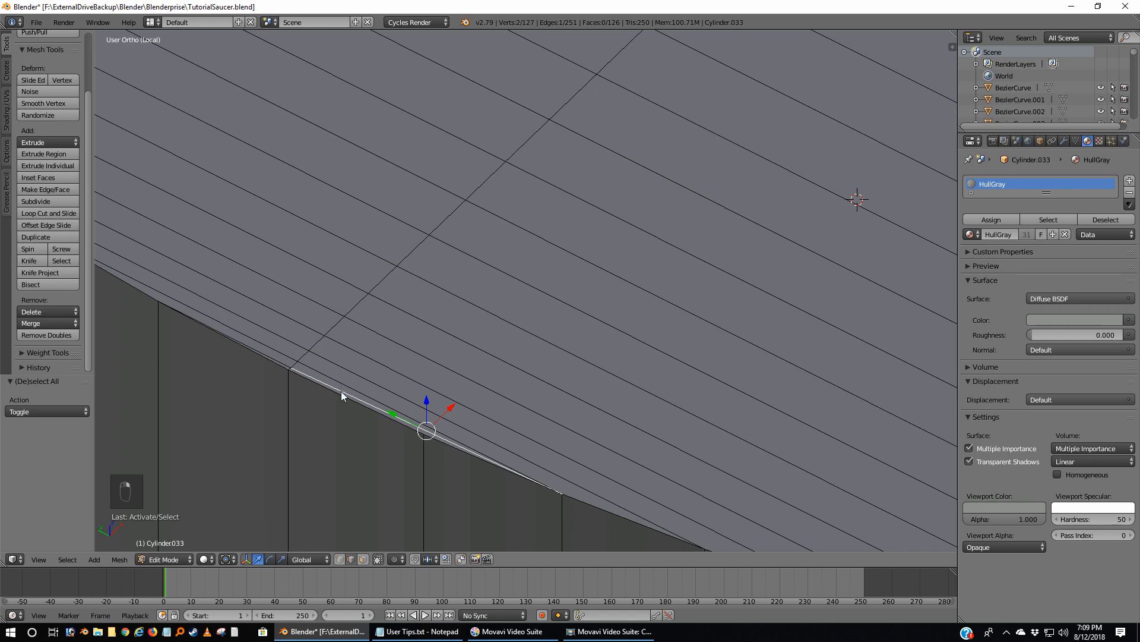
key("x")
left_click(341, 391)
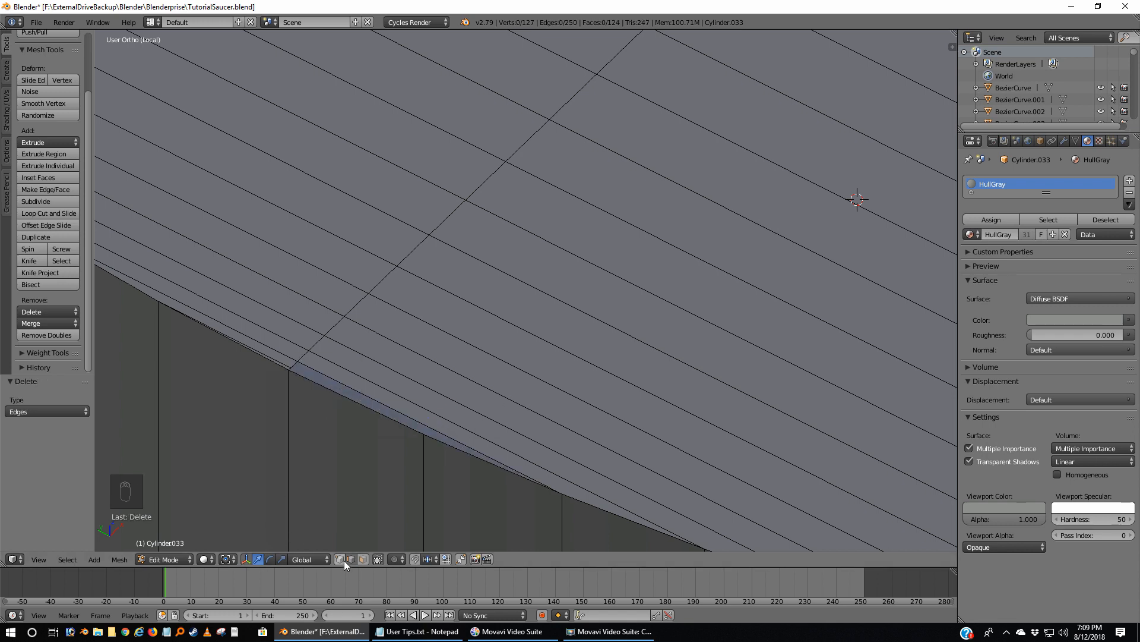
Refill the gap with a four-vertex face from the centre line's end to the next two rim vertices and a triangle beside it; clear the selection.
right_click(297, 364)
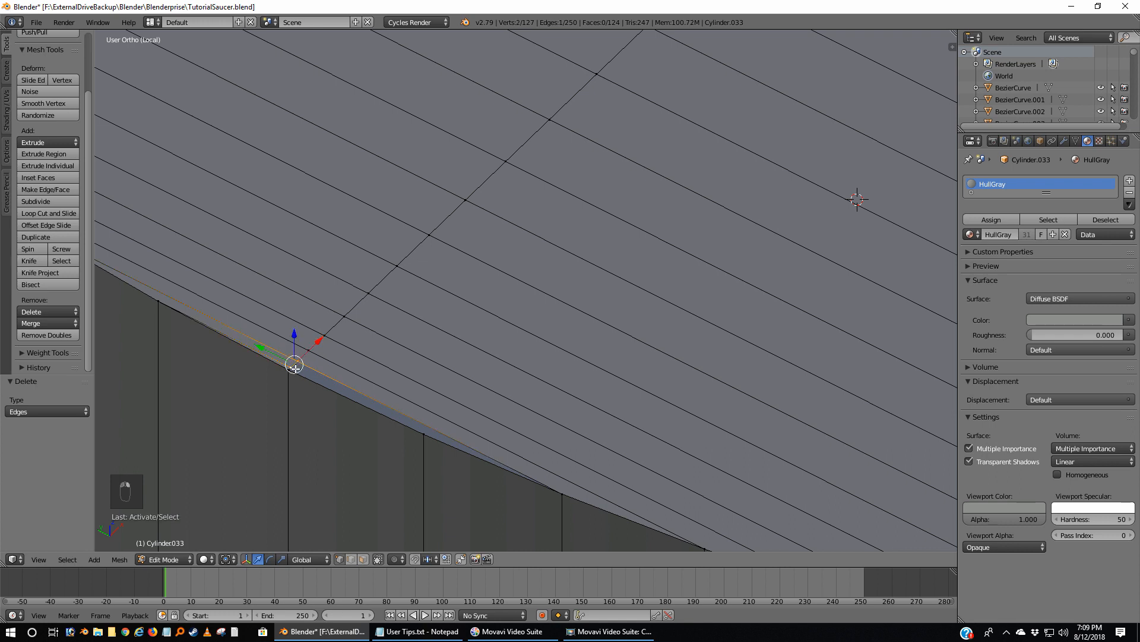
right_click(560, 493, "shift")
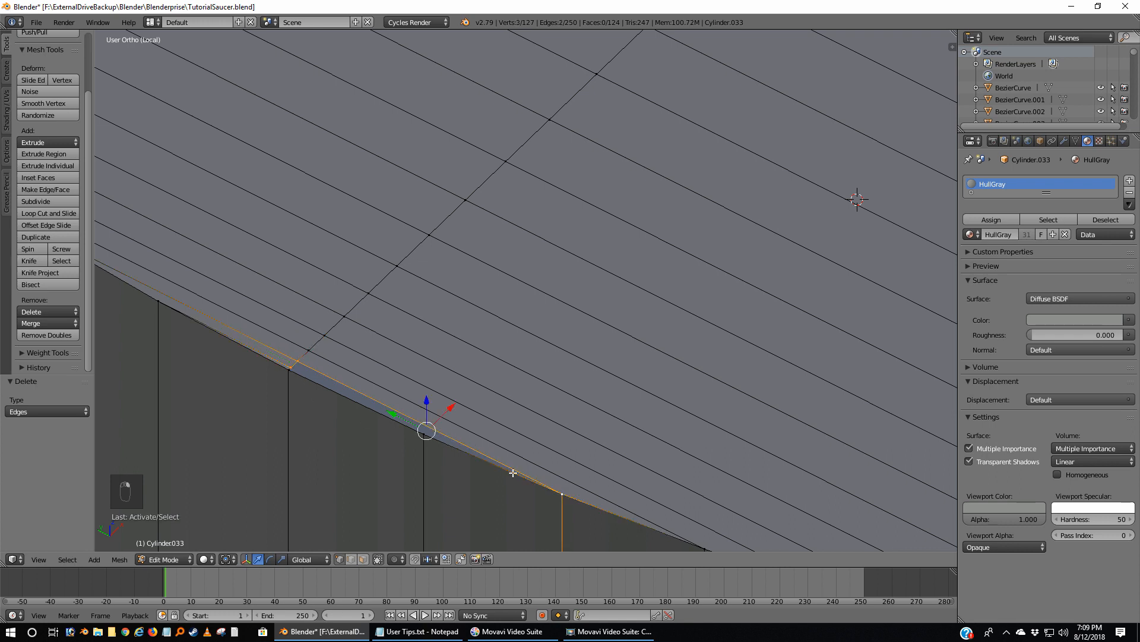
right_click(427, 436, "shift")
key("f")
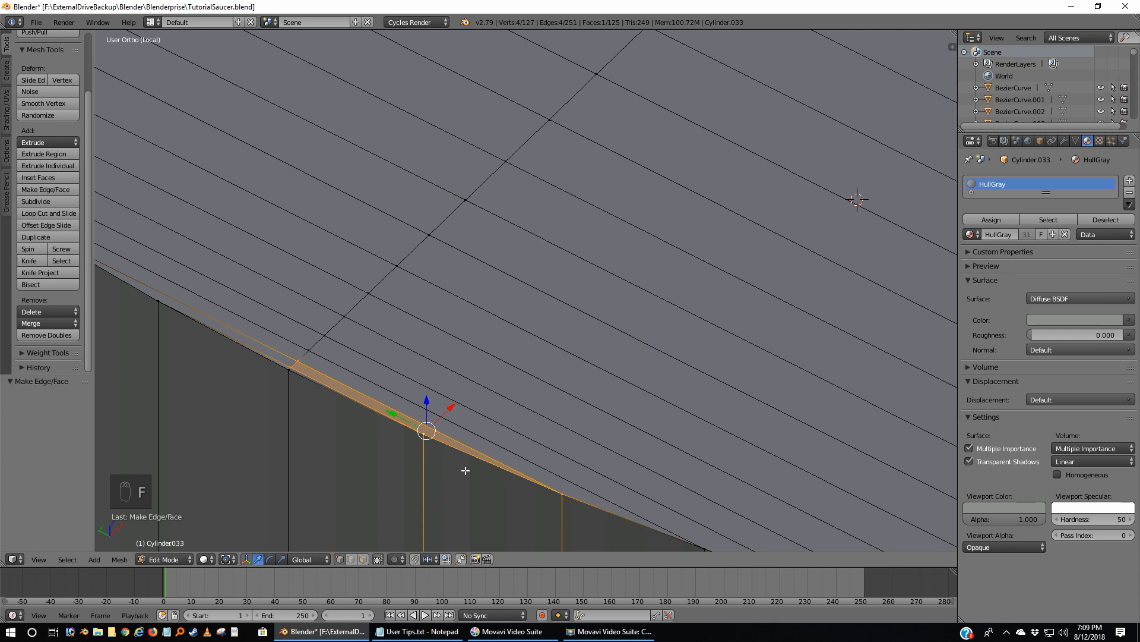
right_click(428, 437)
right_click(288, 363, "shift")
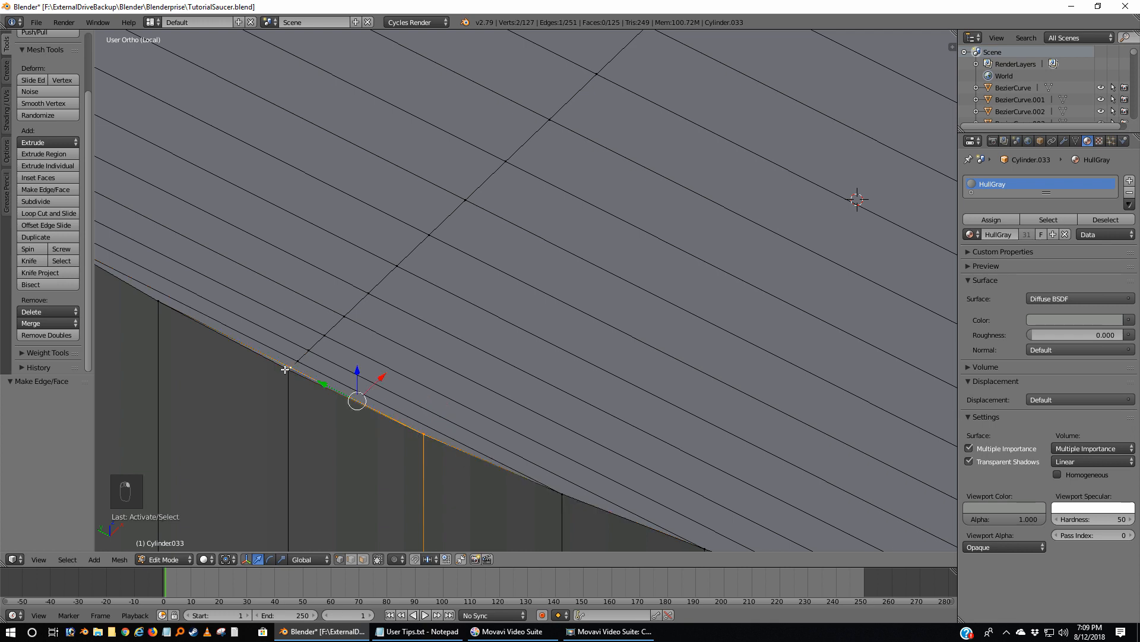
right_click(284, 374, "shift")
key("f")
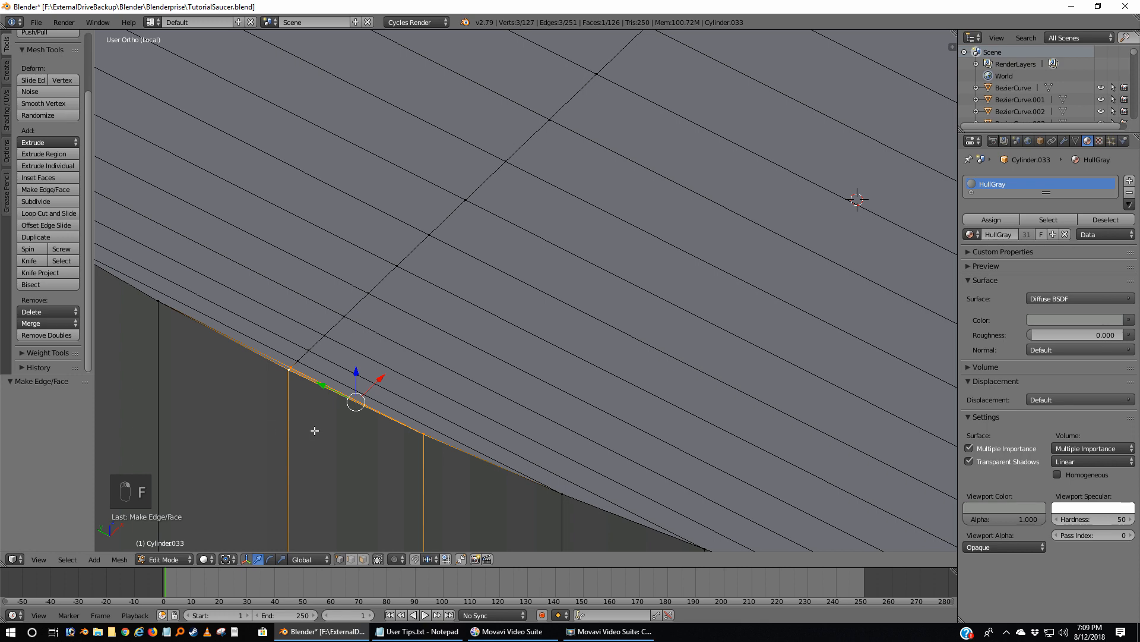
key("a")
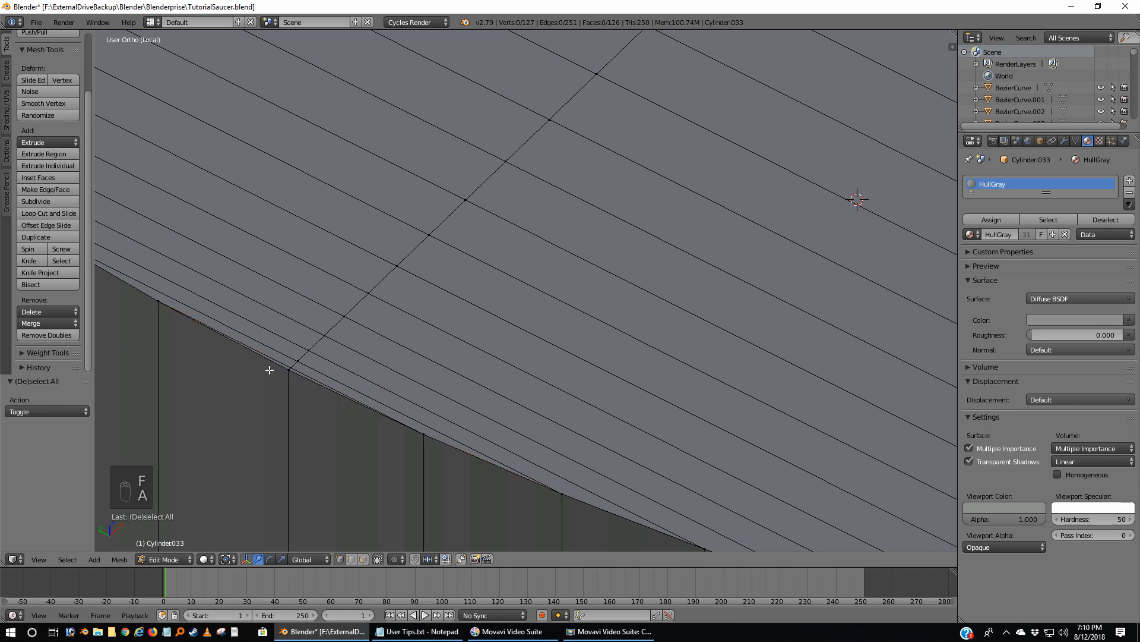
scroll(273, 375, "down", 5)
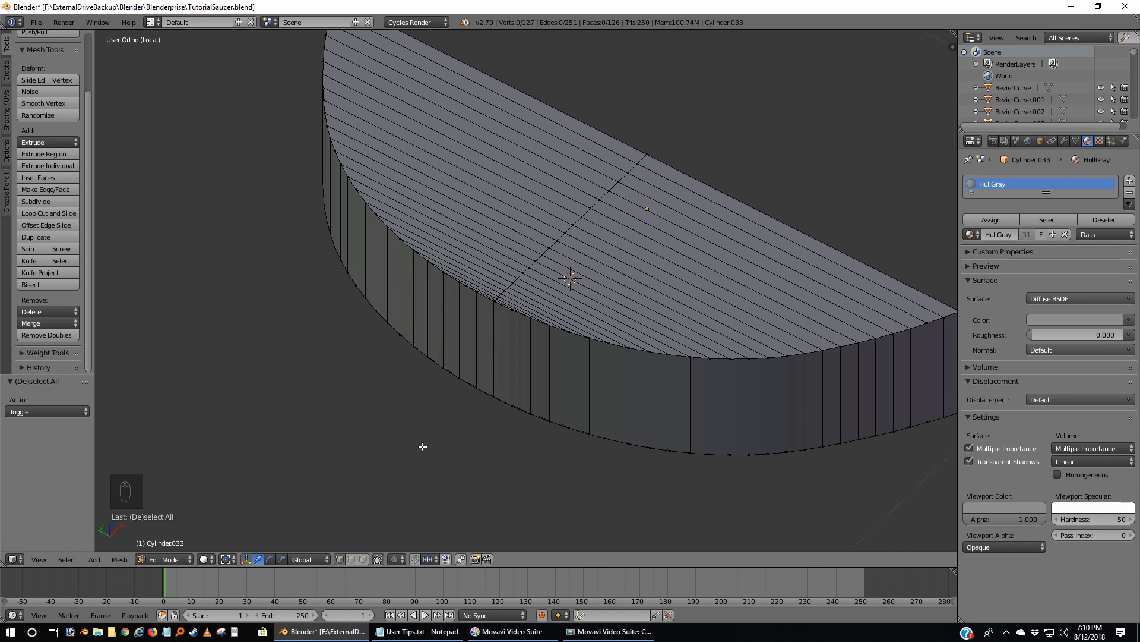
Box-select the long parallel edges running across the base's underside, viewed from below.
right_click(495, 316)
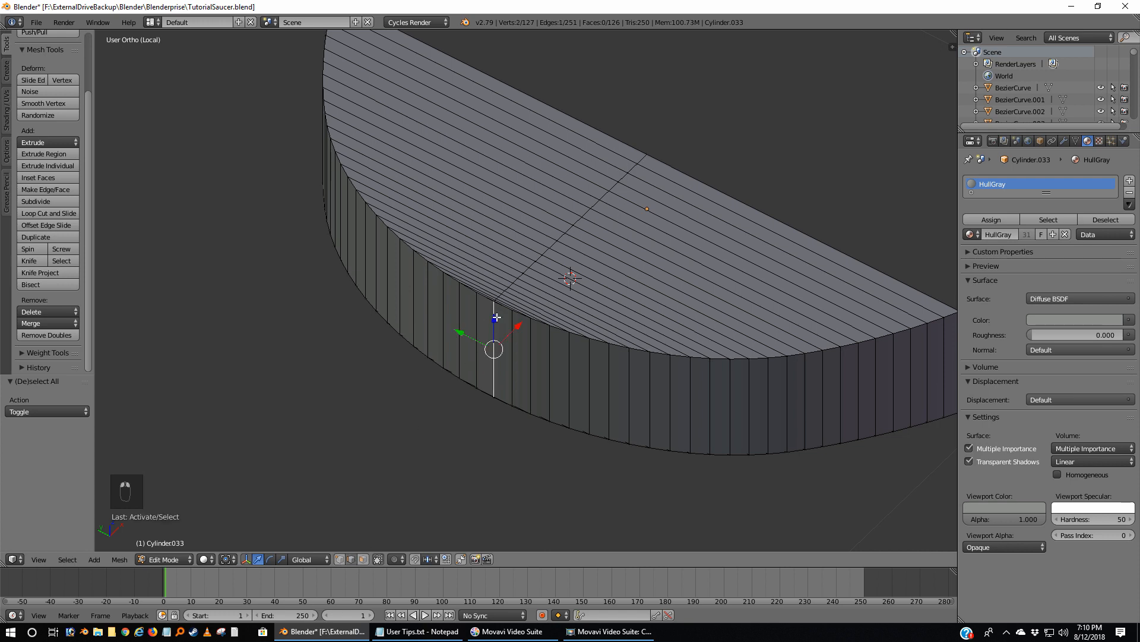
middle_click_drag(483, 394, 565, 221)
key("ctrl+KP_7")
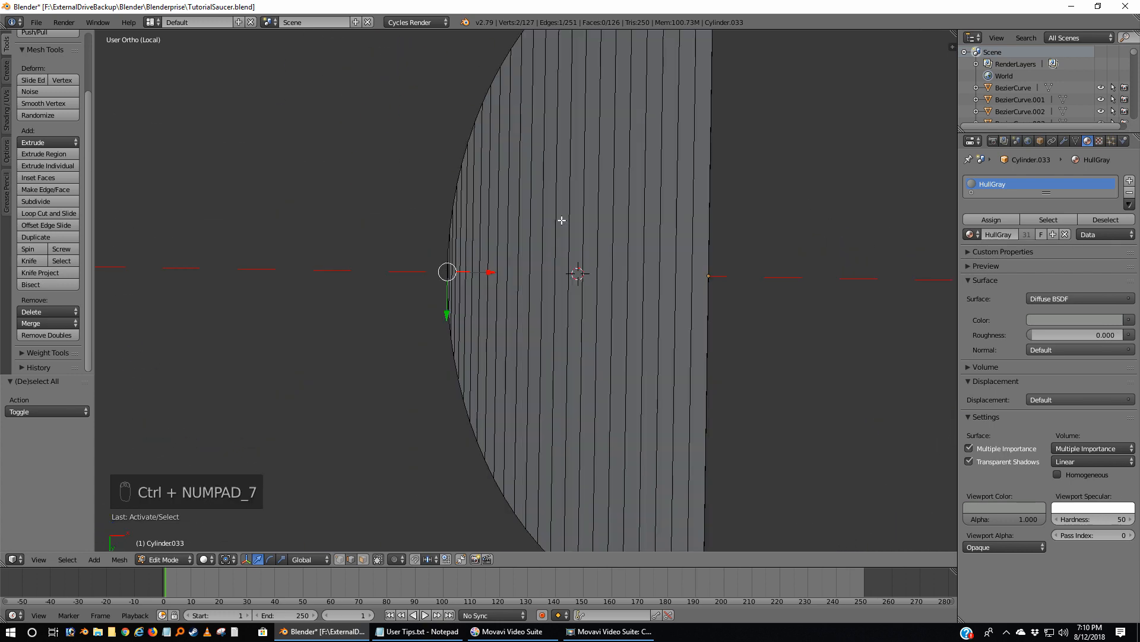
scroll(502, 315, "up", 4)
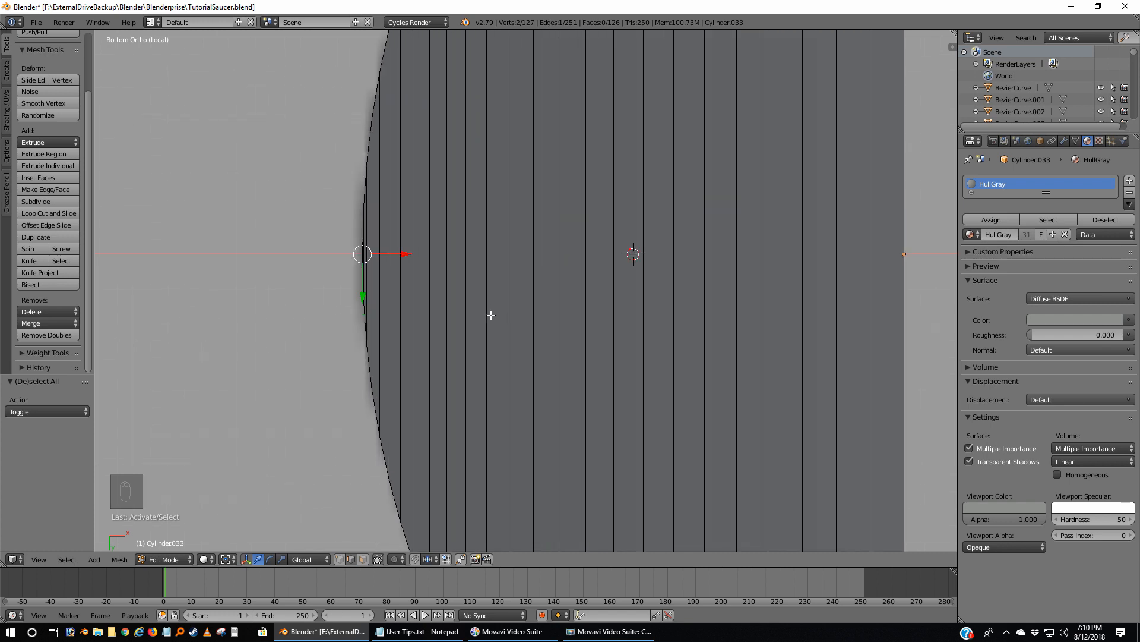
key("a")
key("b")
left_click_drag(369, 242, 891, 276)
middle_click_drag(820, 297, 832, 319)
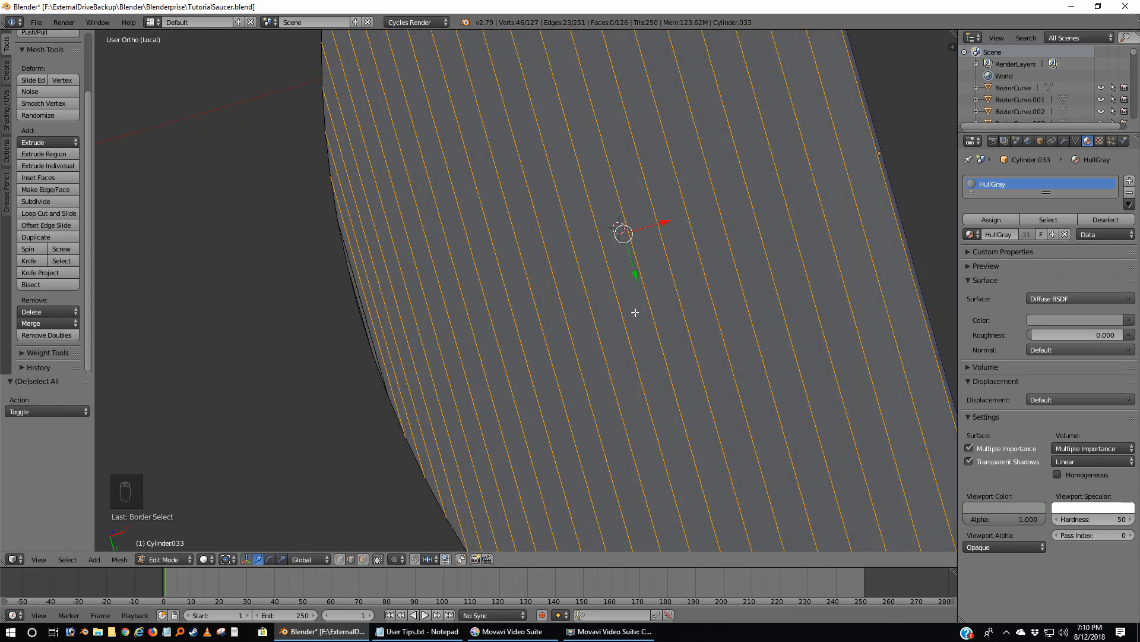
key("ctrl+KP_7")
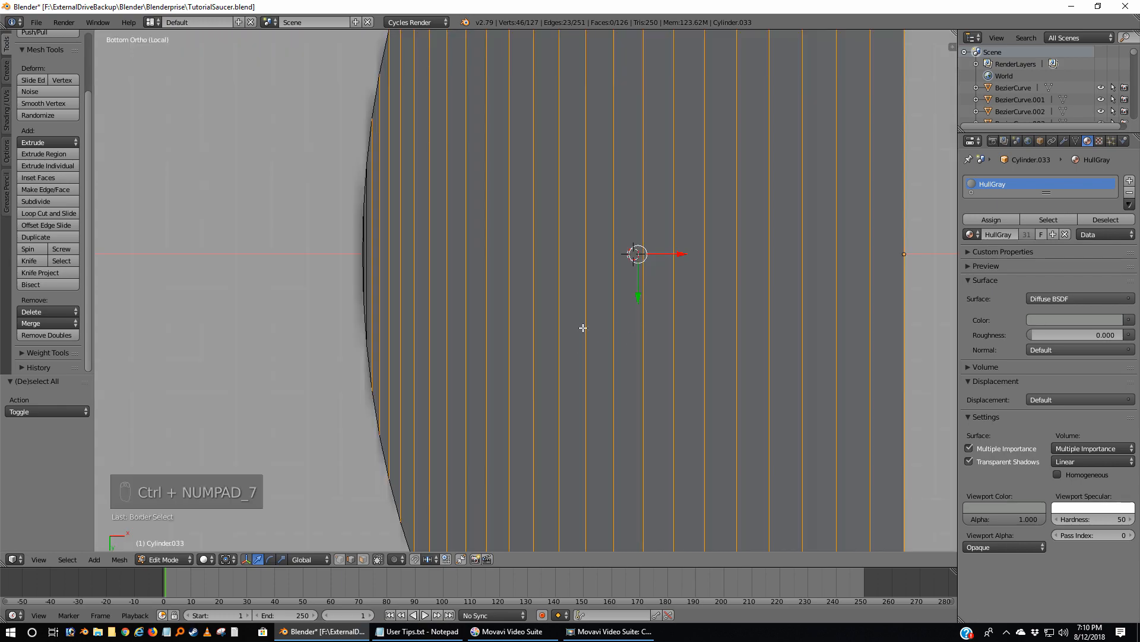
Add the two edges nearest the curved rim to the selection, subdivide all selected edges with one cut, and clear the selection.
middle_click_drag(410, 288, 560, 336, "shift")
scroll(560, 336, "up", 6)
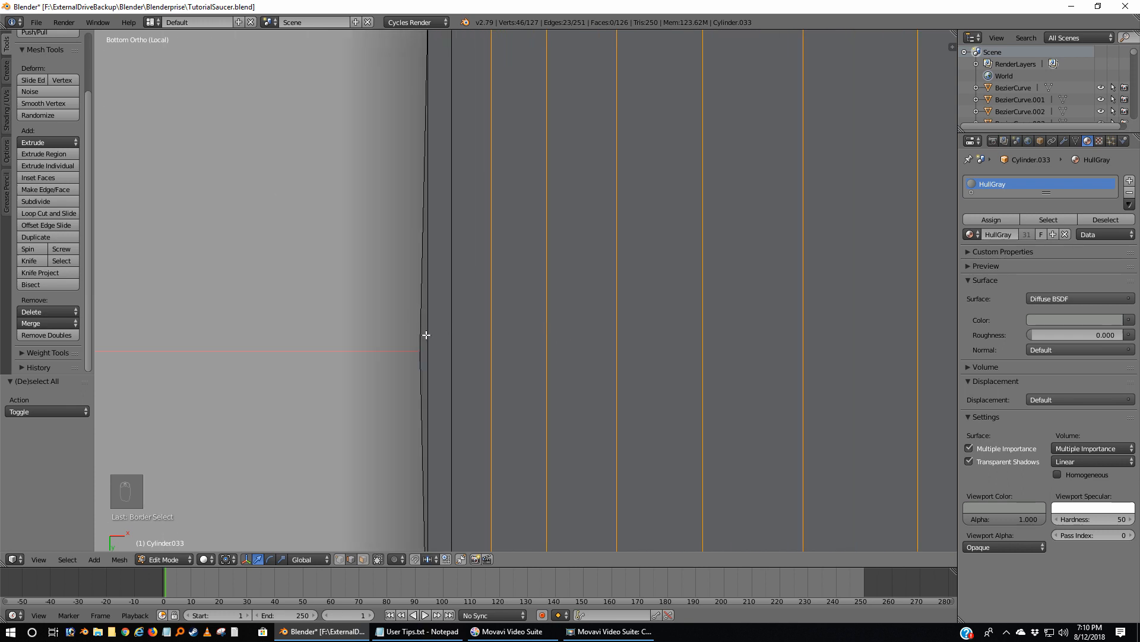
right_click(430, 334, "shift")
right_click(453, 326, "shift")
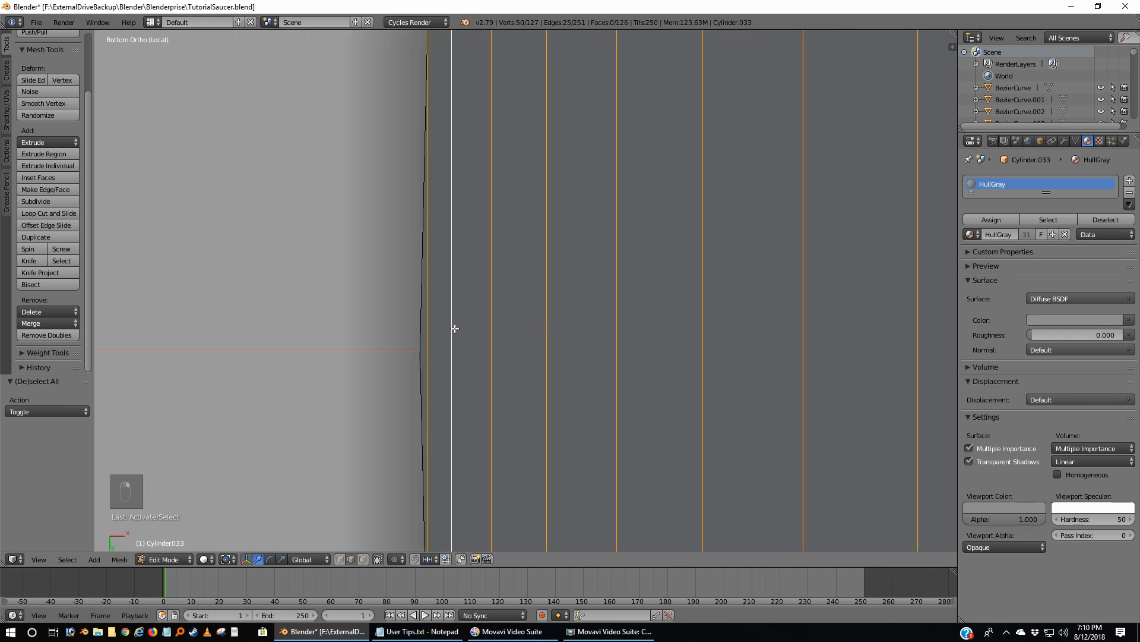
scroll(516, 358, "down", 3)
scroll(515, 358, "down", 4)
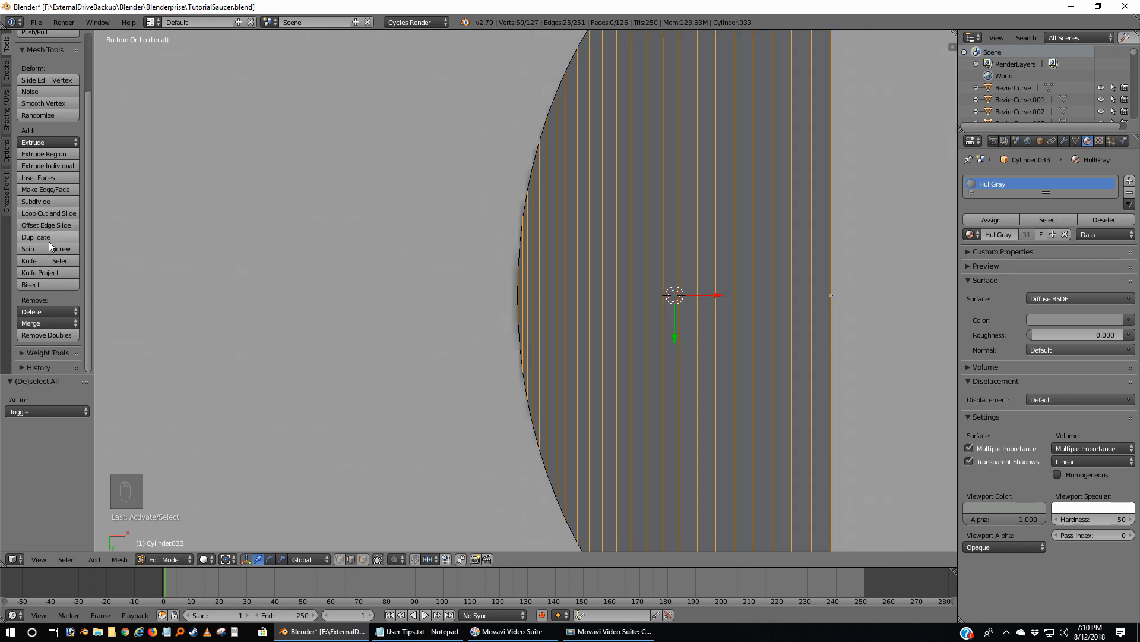
left_click(33, 201)
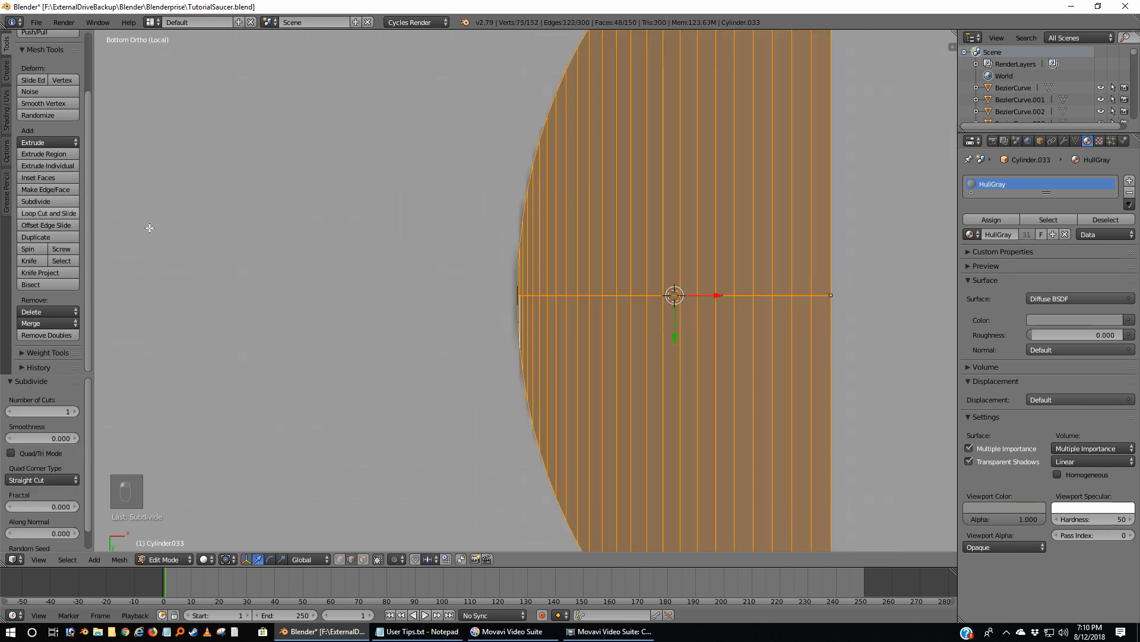
scroll(511, 299, "up", 5)
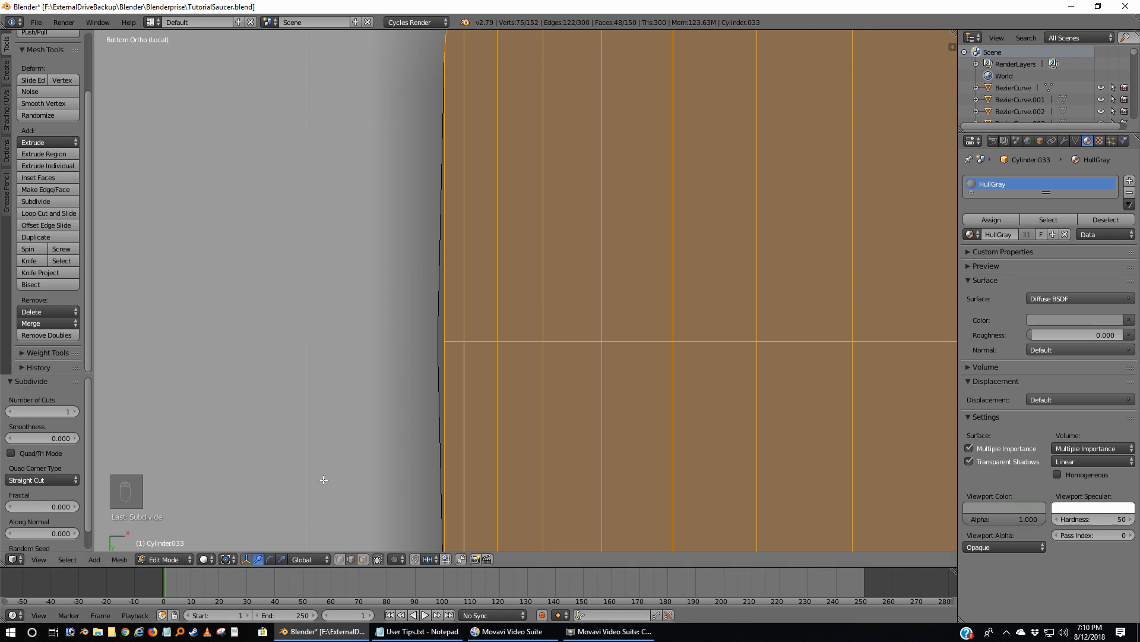
key("a")
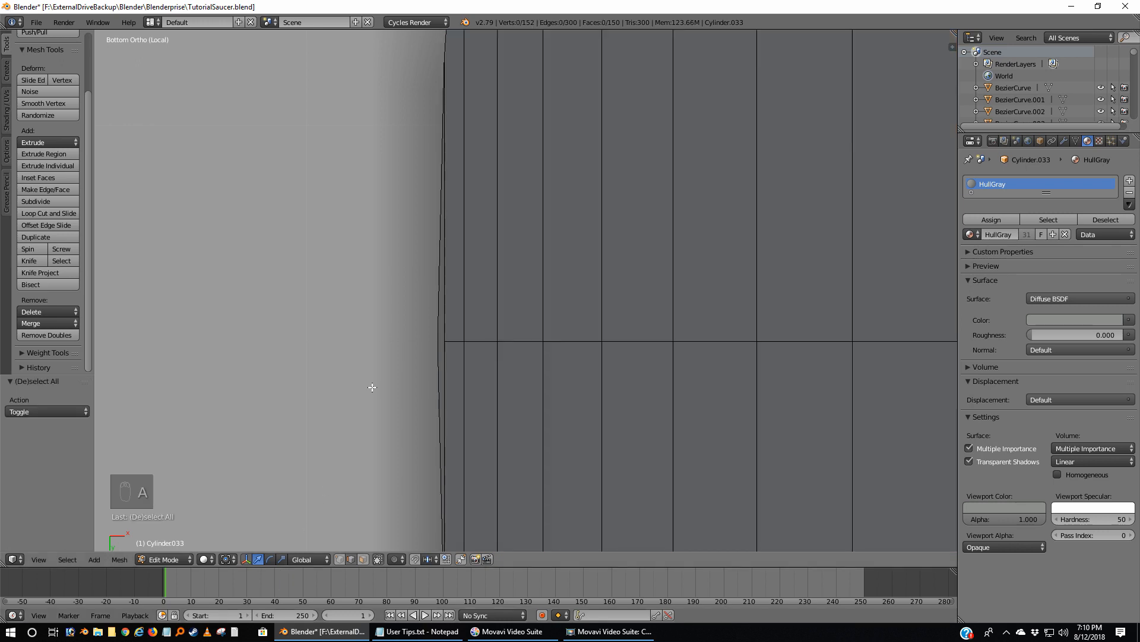
Delete the half edge nearest the rim on one side of the underside's centre line, together with its adjoining faces.
right_click(445, 355)
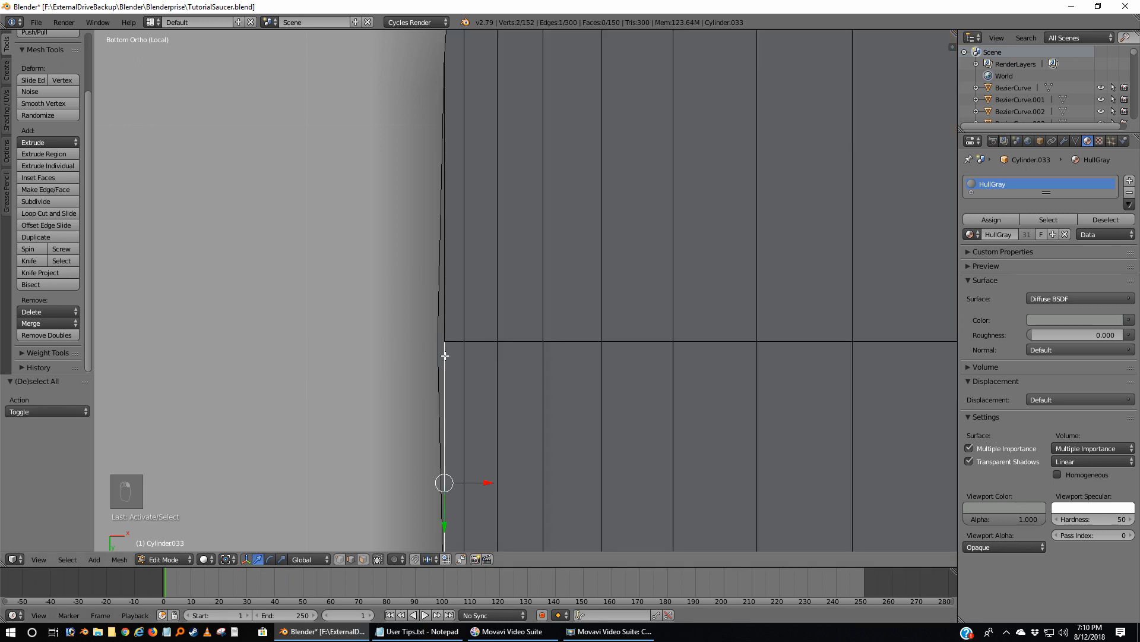
key("x")
left_click(445, 356)
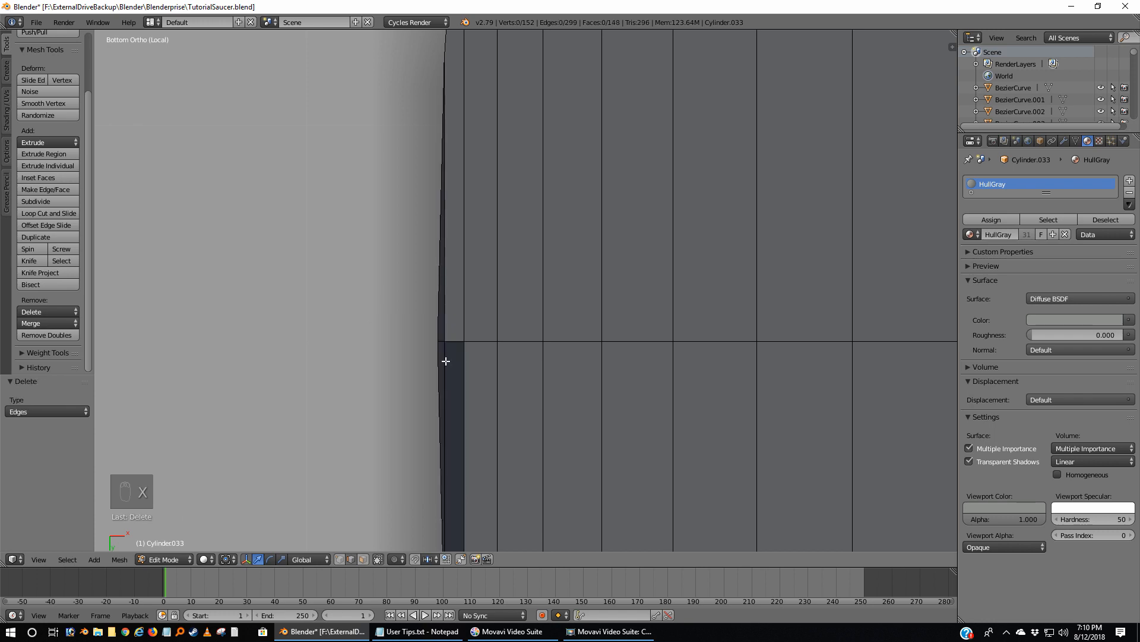
Fill the underside gap with a four-vertex face from the last two centre-line vertices to the next two rim vertices, using vertex selection.
left_click(338, 559)
right_click(451, 332)
right_click(462, 331, "shift")
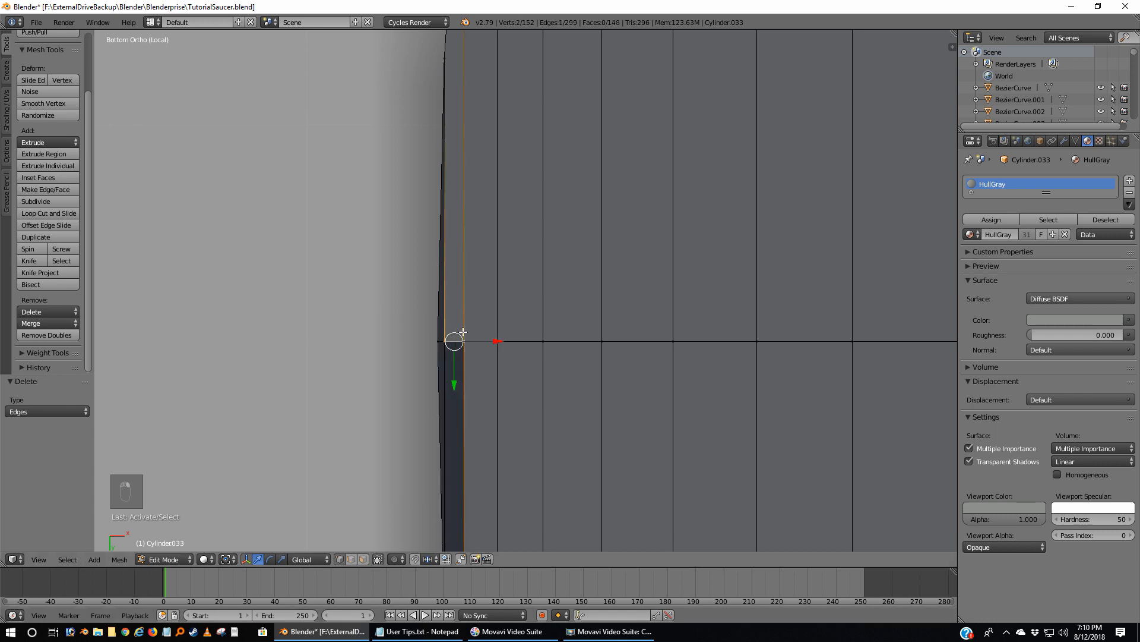
scroll(472, 407, "down", 3)
middle_click_drag(472, 406, 520, 308, "shift")
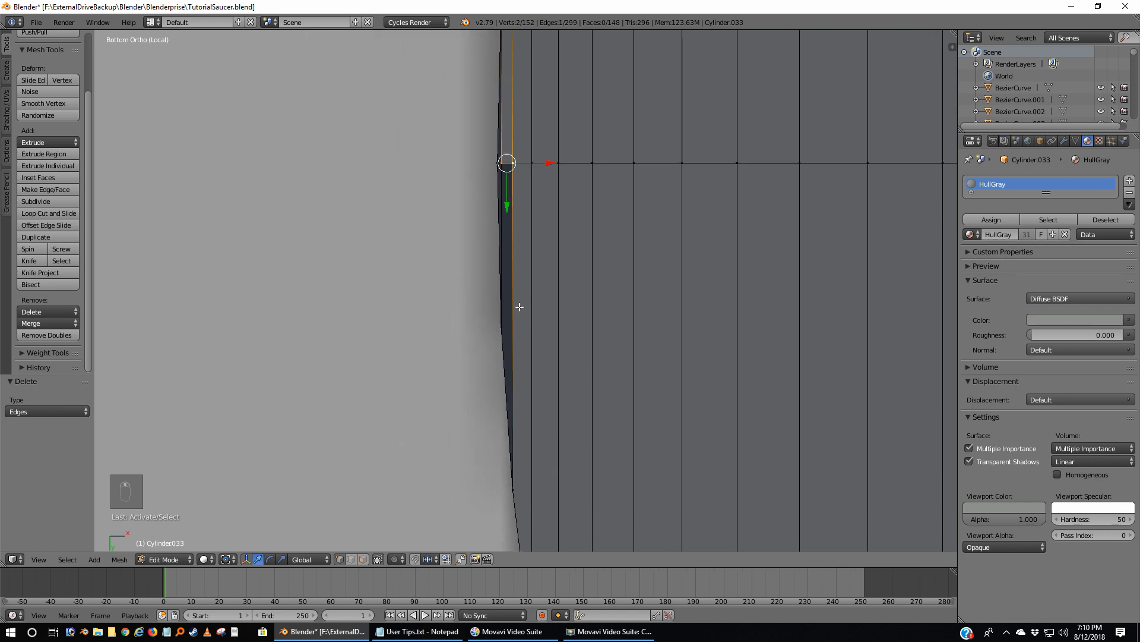
right_click(514, 491, "shift")
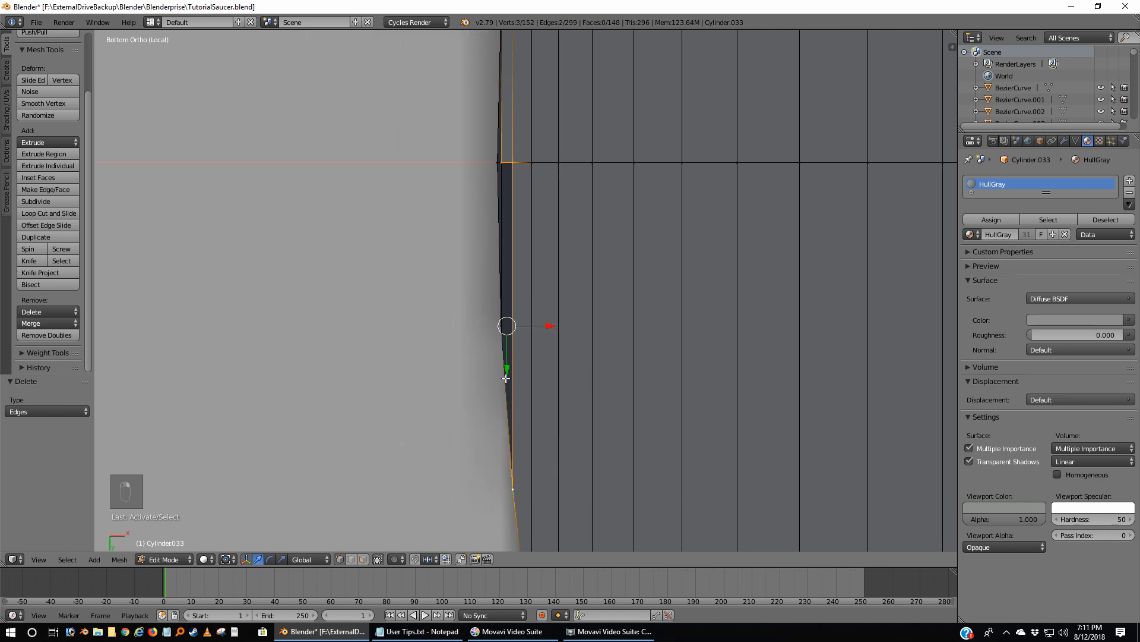
right_click(505, 347, "shift")
middle_click_drag(505, 348, 609, 329)
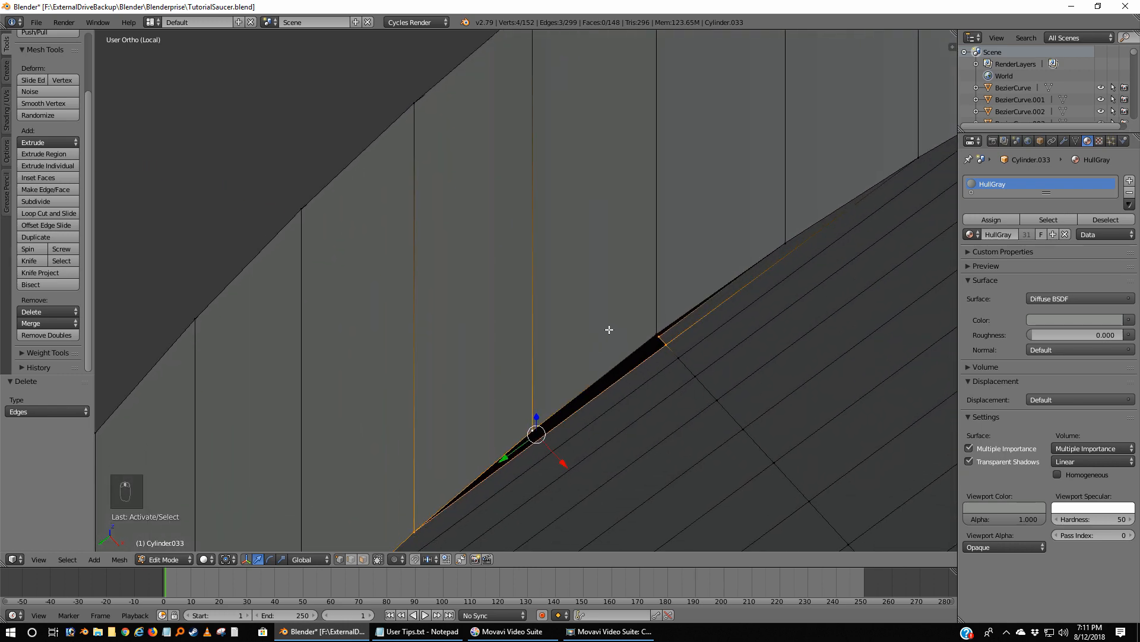
key("f")
scroll(615, 279, "up", 2)
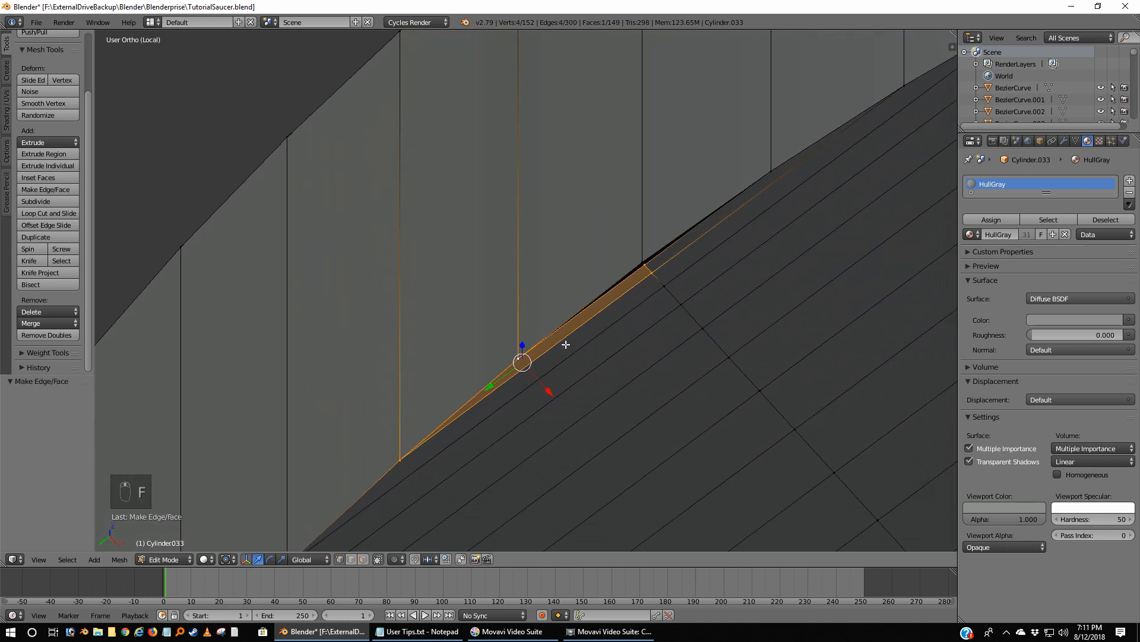
Fill the slivers on both sides of the underside centre line's end with triangular faces to the adjacent rim vertices; clear the selection.
right_click(516, 389)
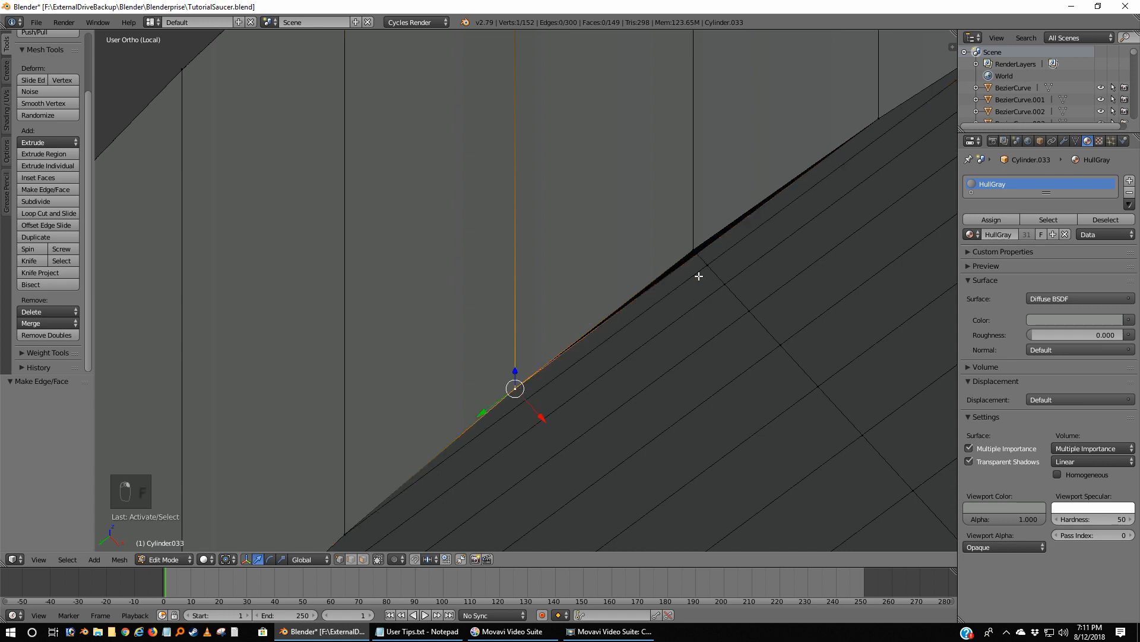
right_click(695, 247, "shift")
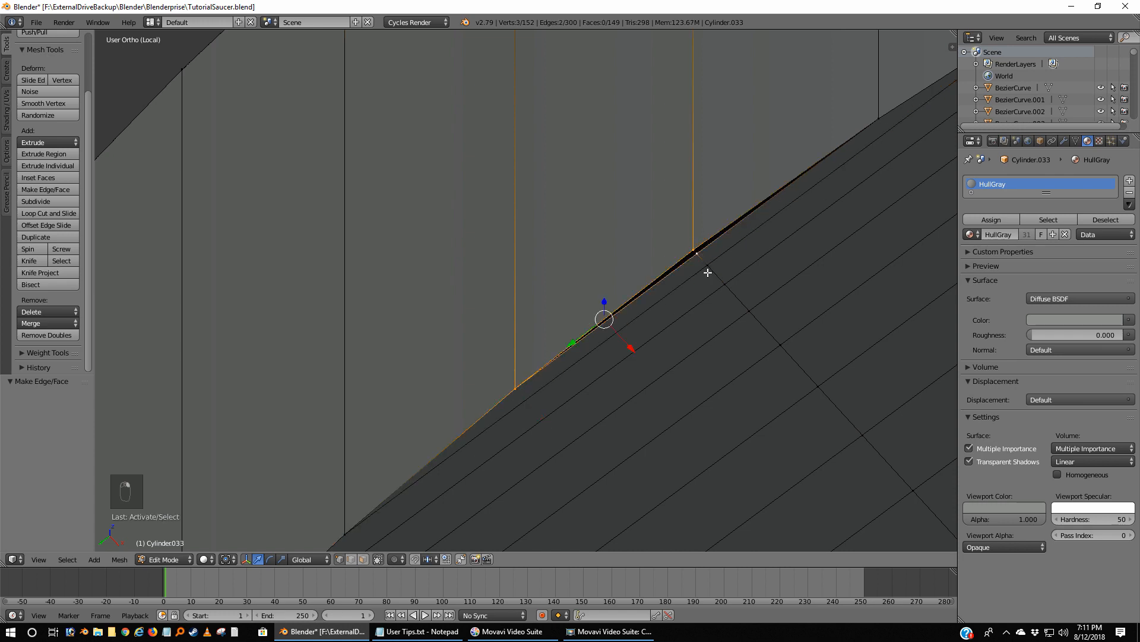
key("f")
right_click(689, 242)
right_click(698, 253, "shift")
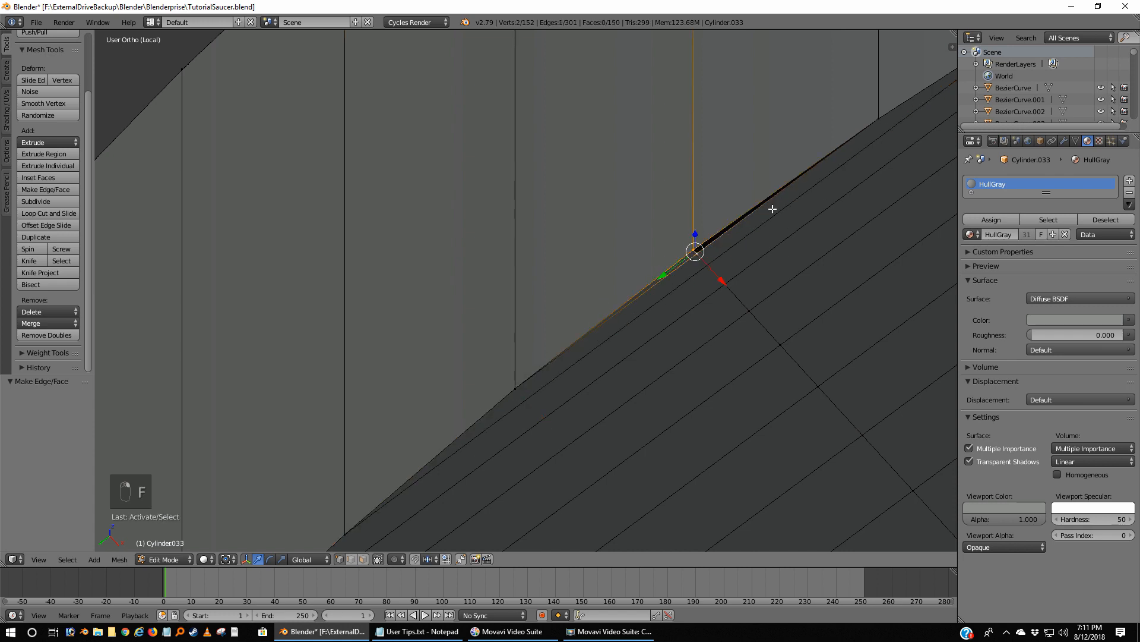
right_click(879, 117, "shift")
key("f")
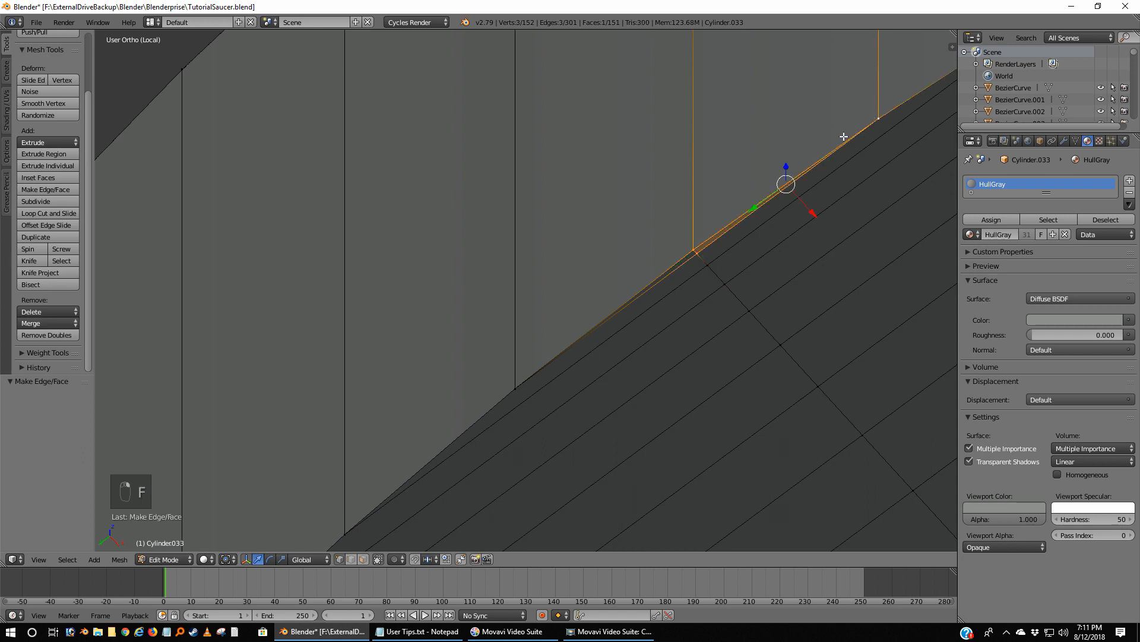
key("a")
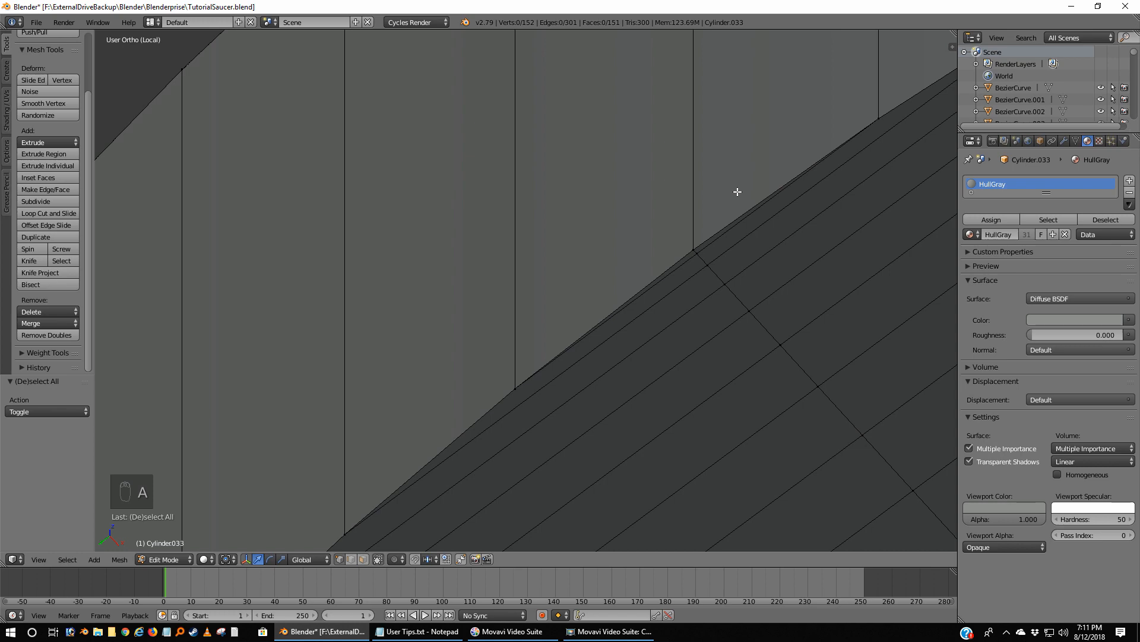
Check the finished base from the side, from an angle and from the top, and return to Object Mode.
key("ctrl+KP_3")
scroll(728, 200, "down", 14)
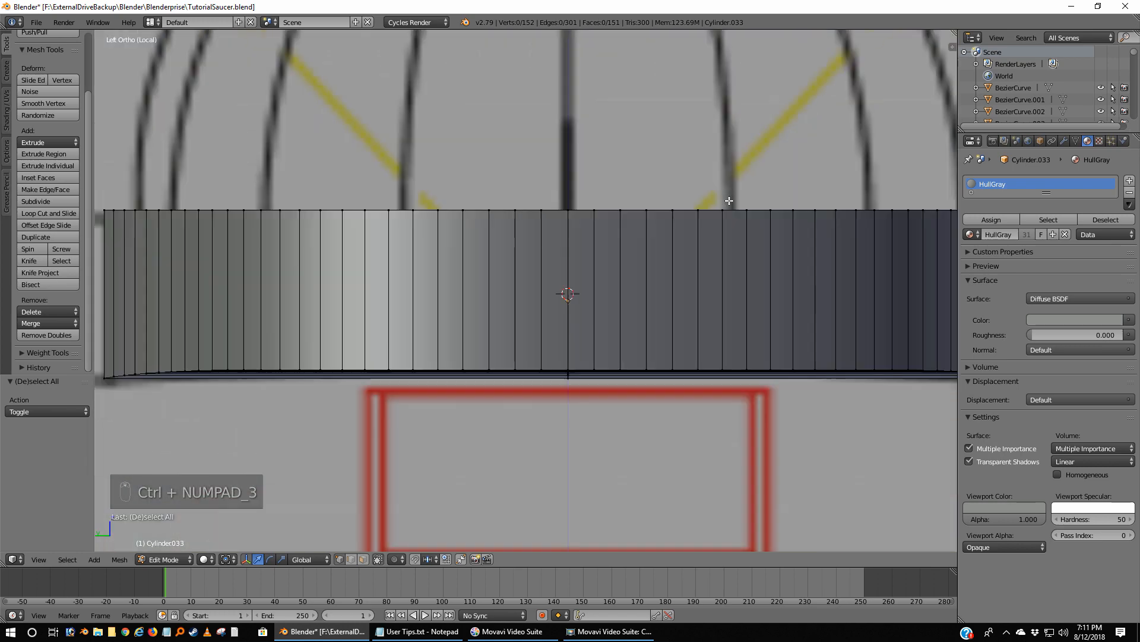
middle_click_drag(731, 207, 727, 176)
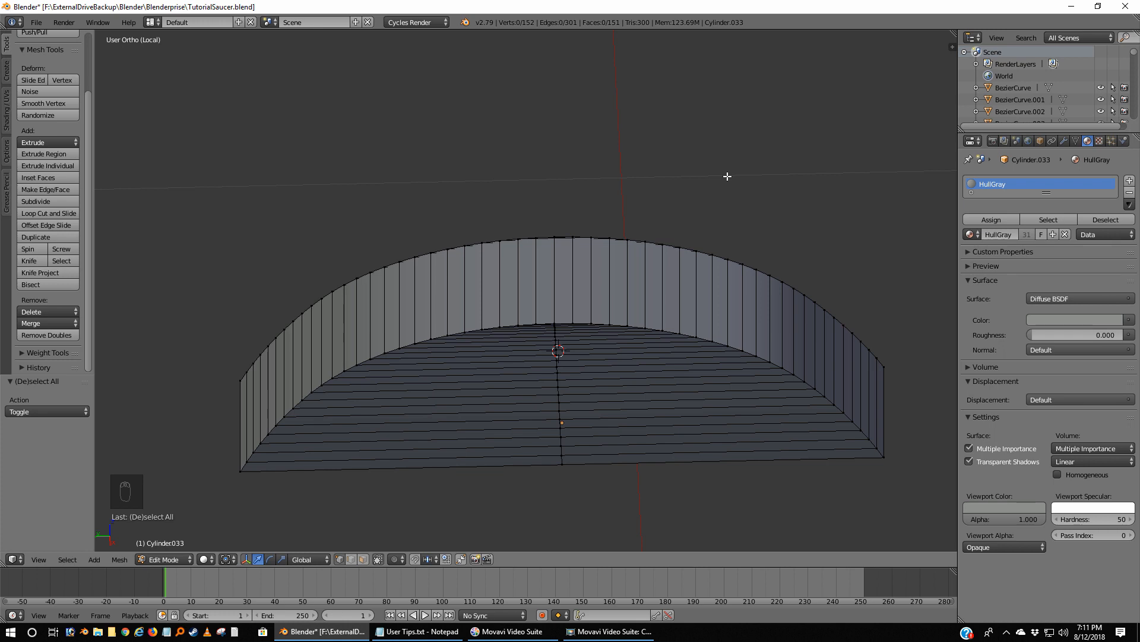
key("KP_7")
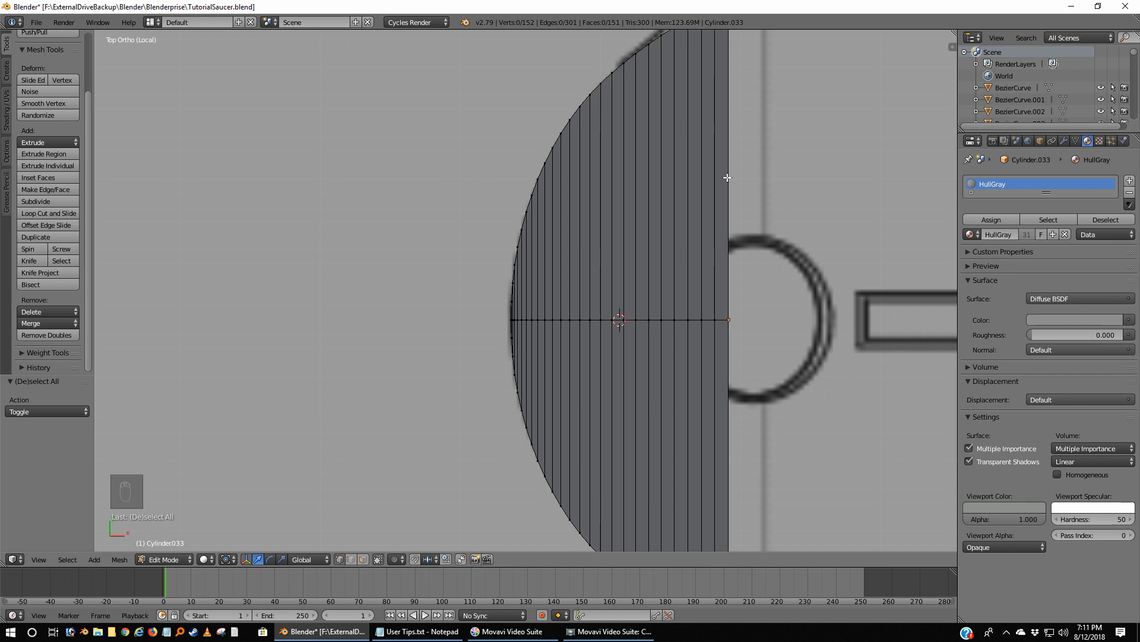
key("Tab")
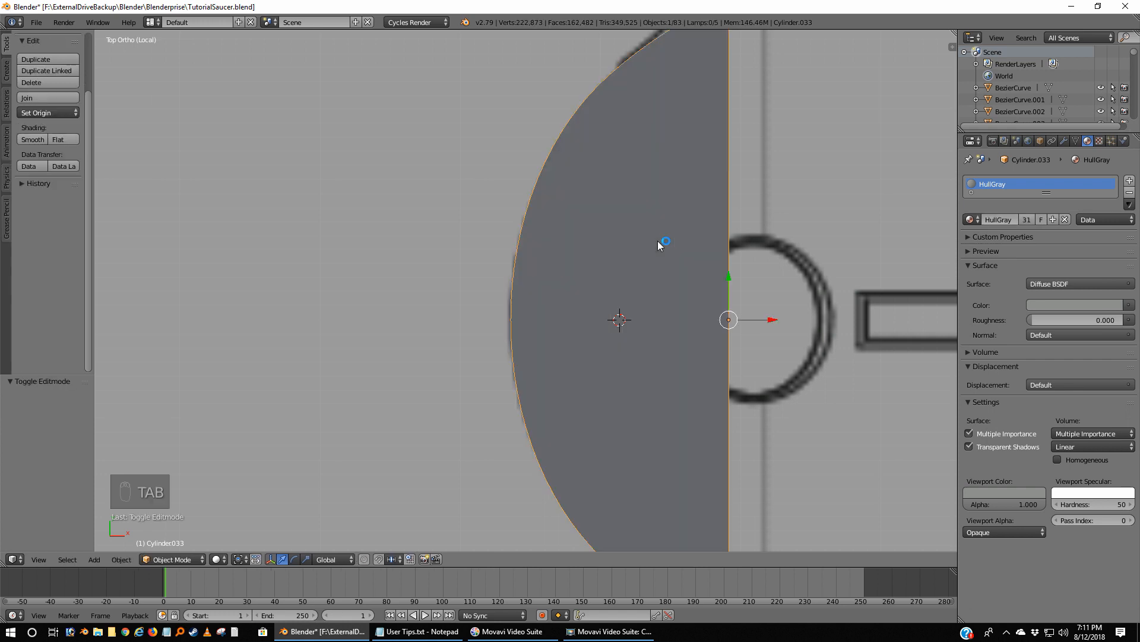
scroll(661, 323, "down", 2)
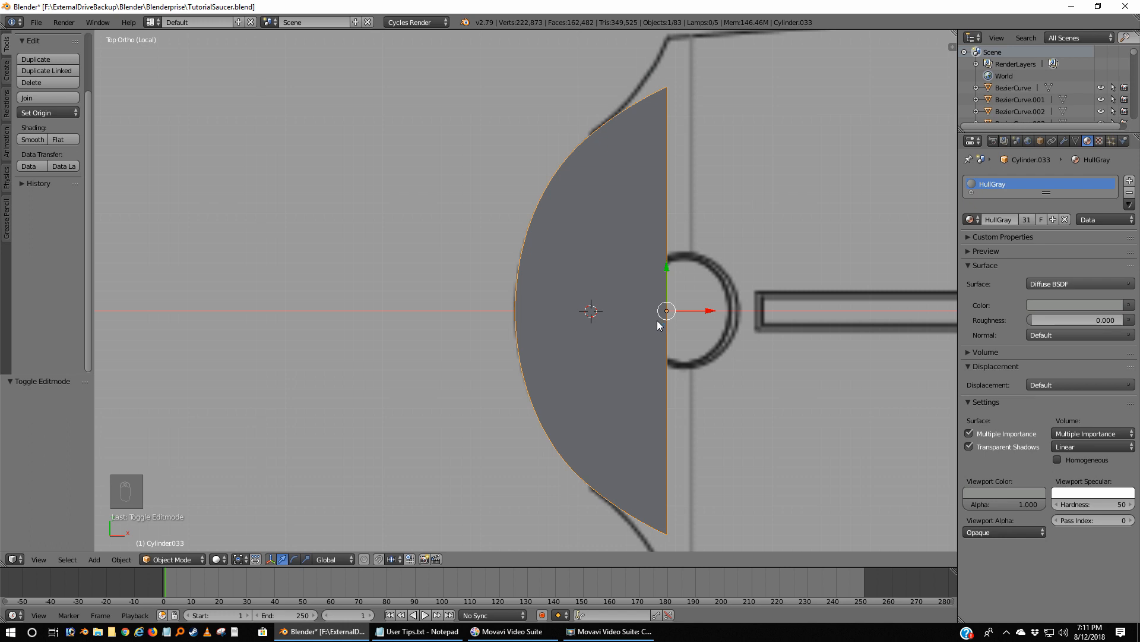
Try to move the half-round base's geometry to its origin, and undo the move.
key("ctrl+alt+shift+c")
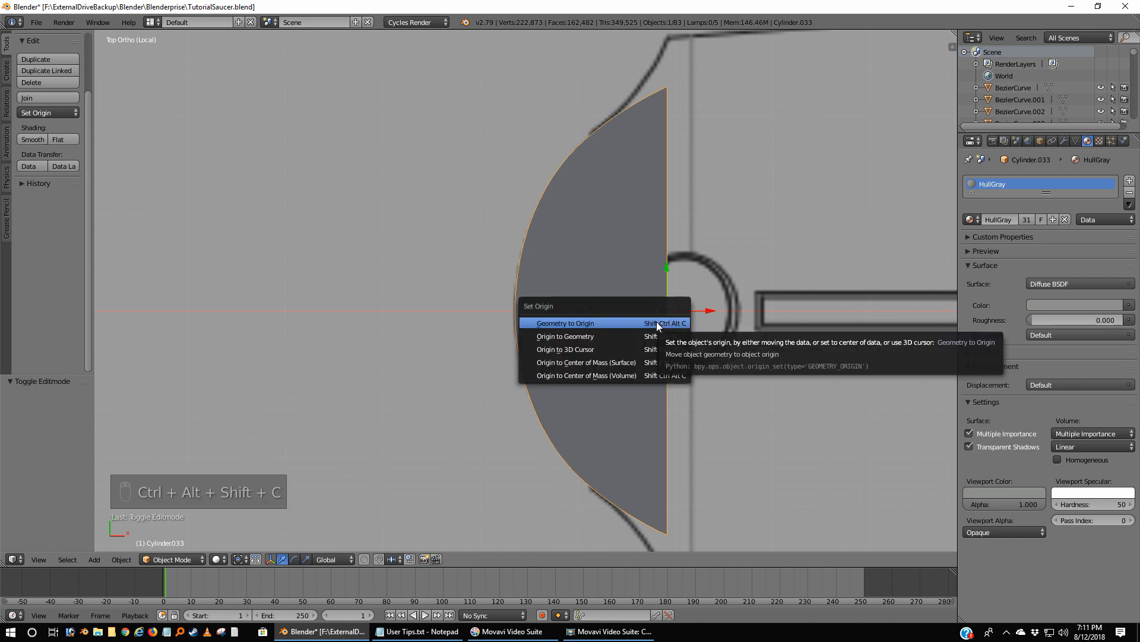
left_click(598, 322)
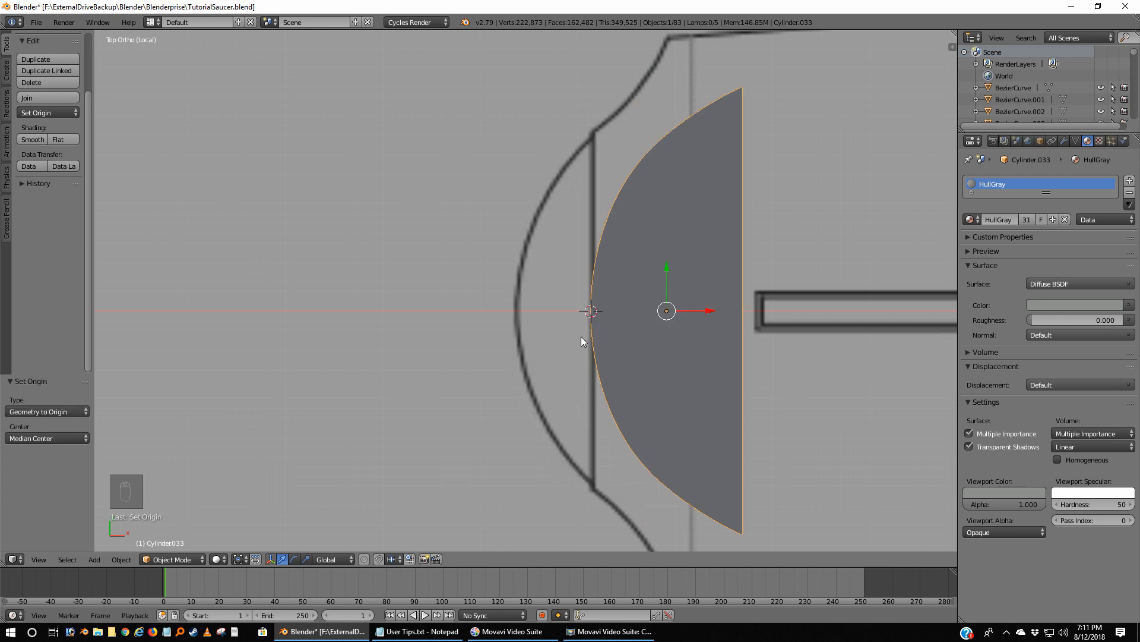
key("ctrl+z")
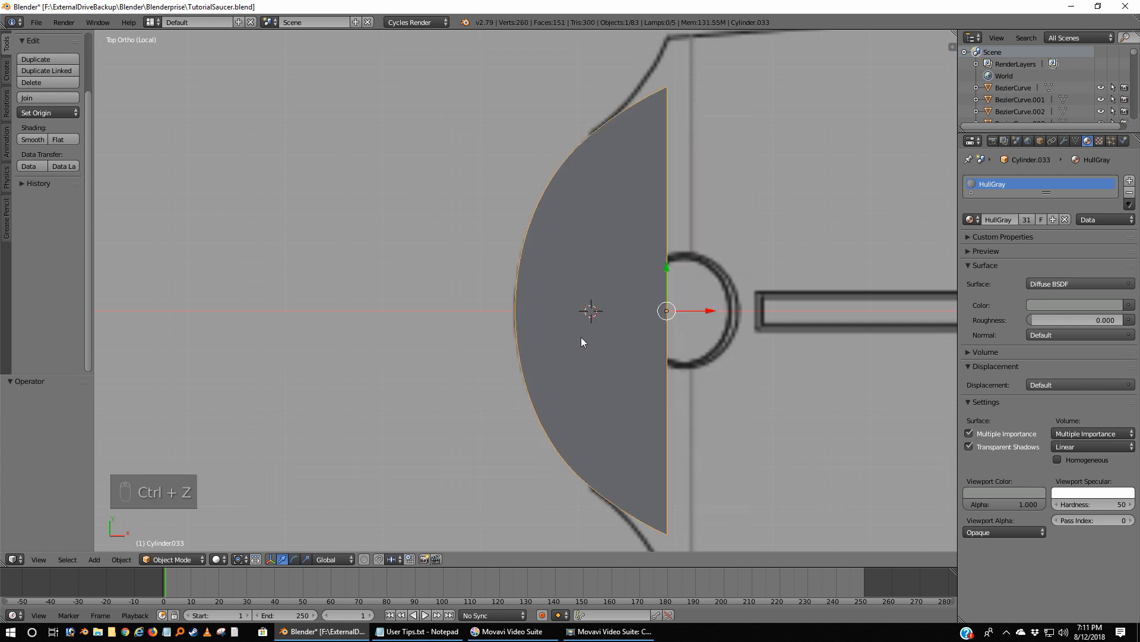
Set the half-round base's origin to its geometry.
key("ctrl+alt+shift+c")
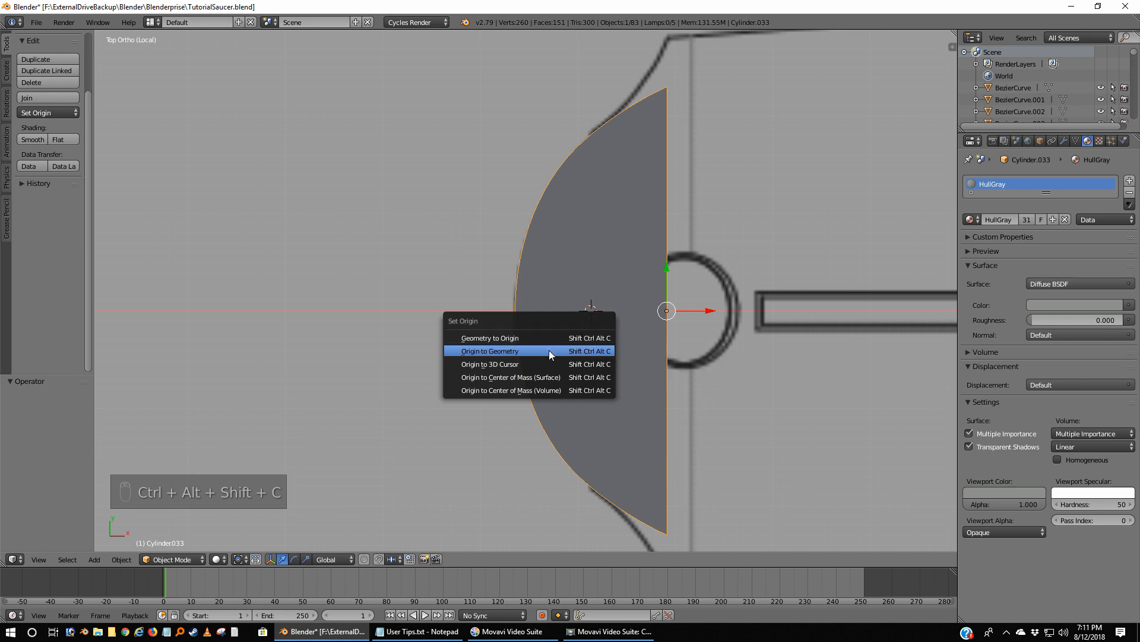
left_click(545, 352)
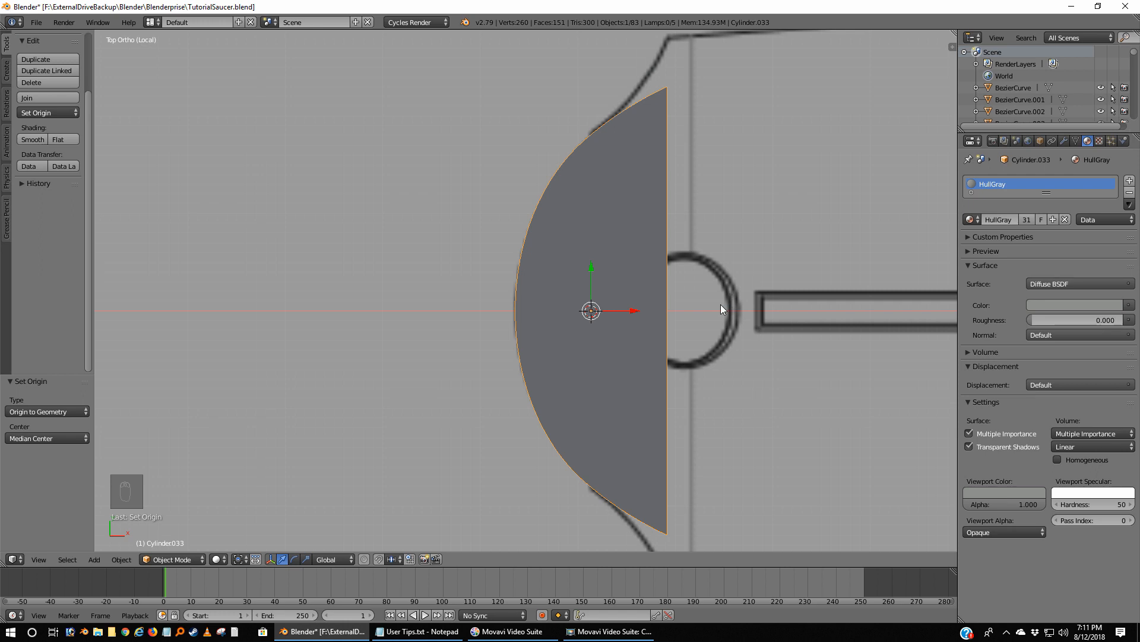
Snap the 3D cursor to the selected half-round base.
key("shift+a")
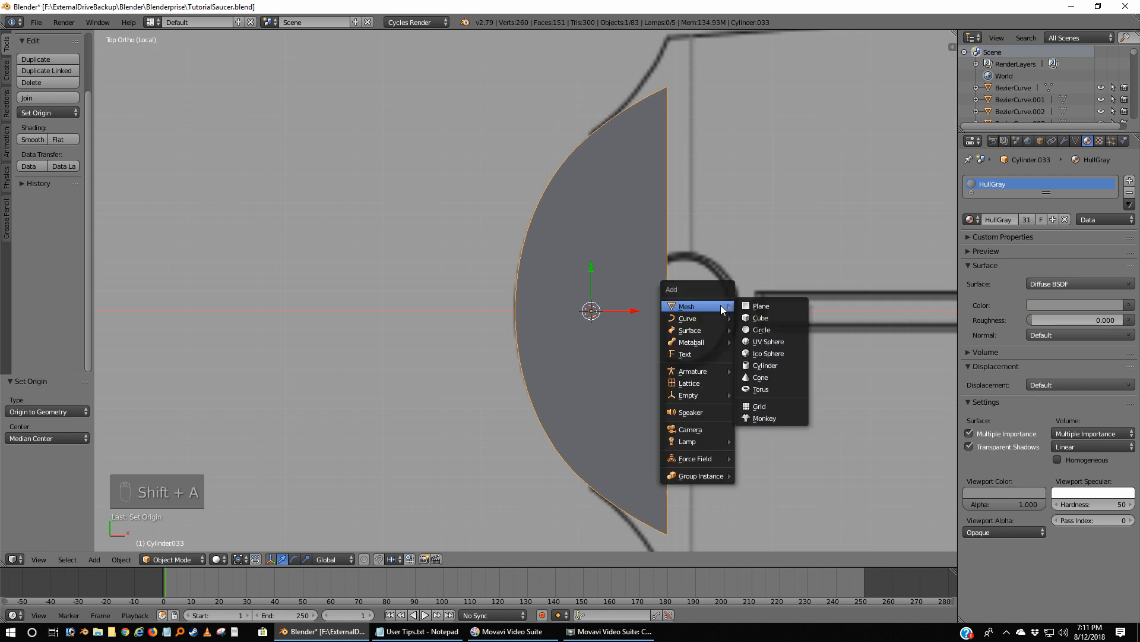
key("shift+s")
key("shift+s")
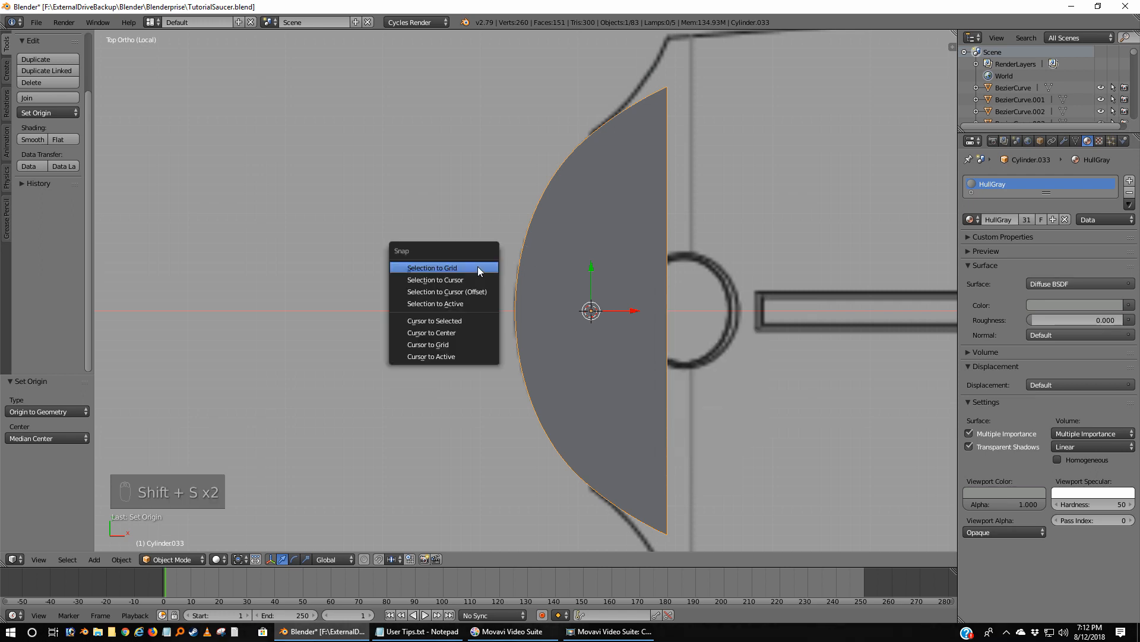
left_click(429, 322)
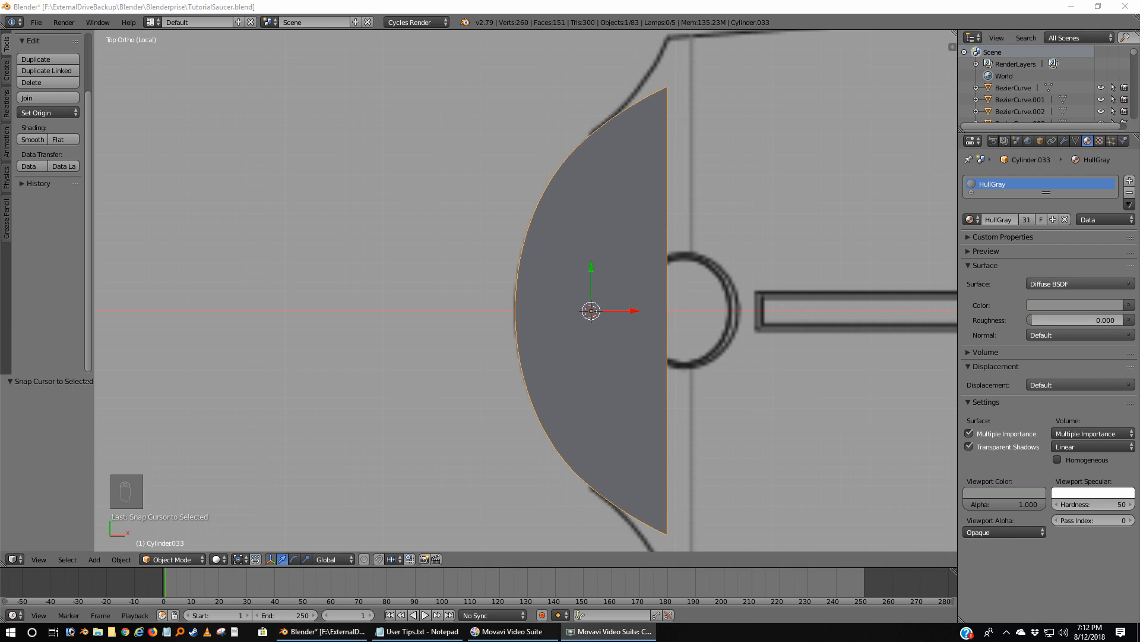
left_click(652, 11)
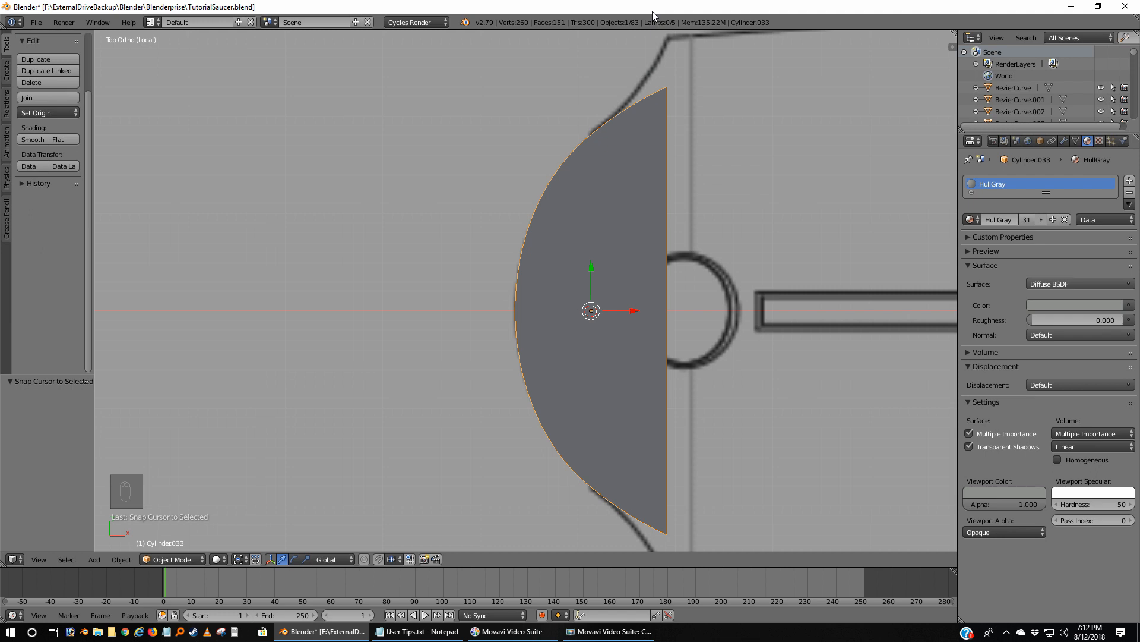
Apply the half-round base's rotation to its mesh data.
key("ctrl+a")
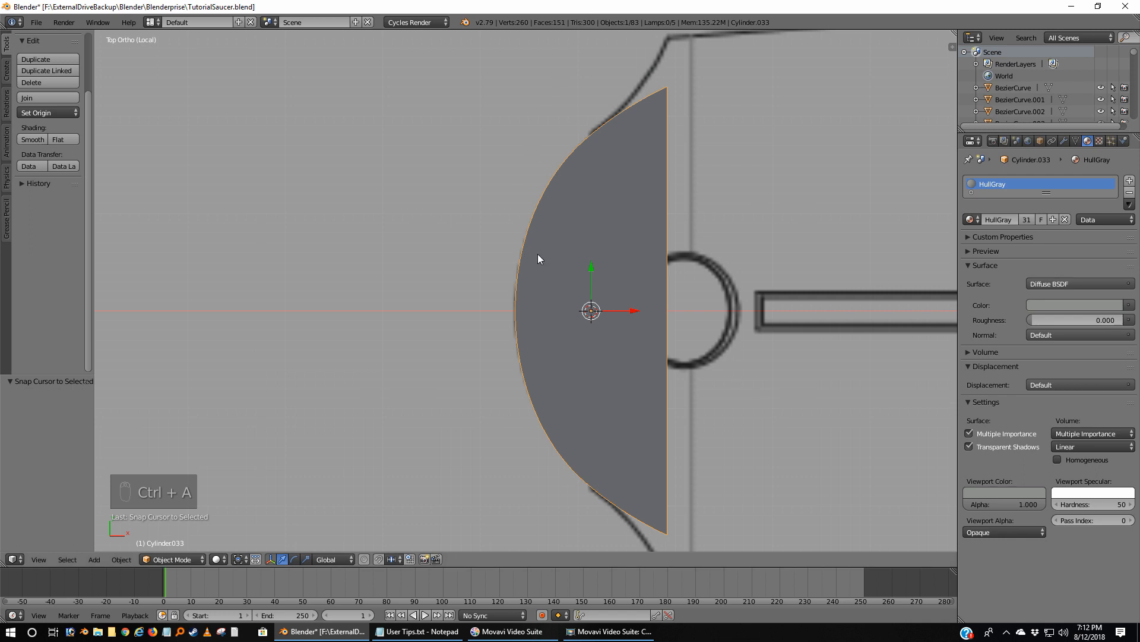
key("ctrl+a")
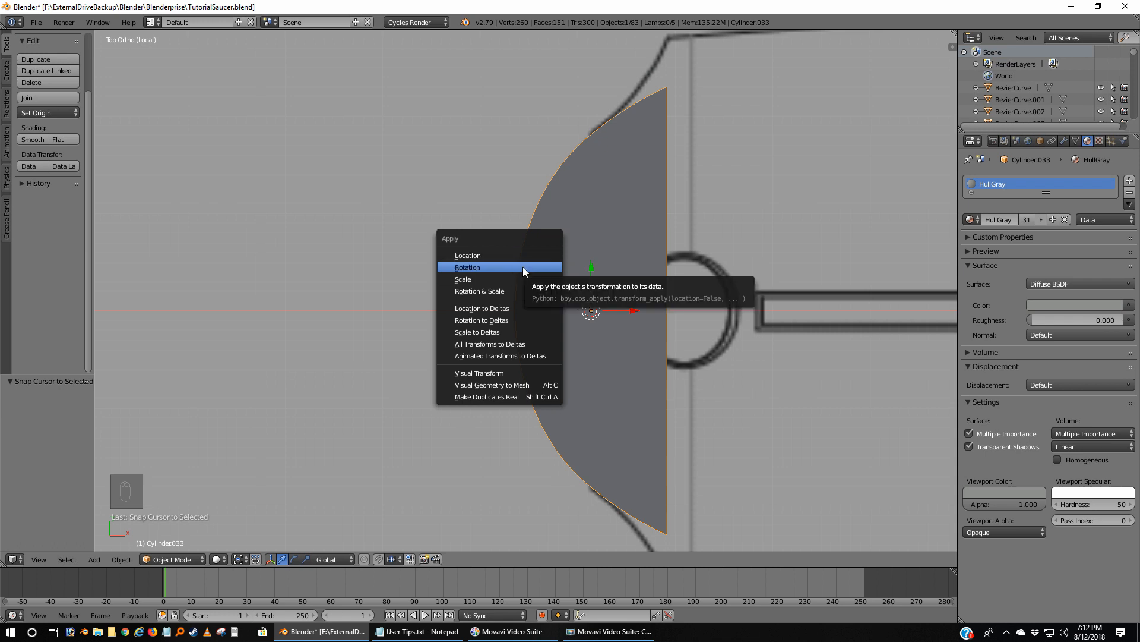
left_click(523, 268)
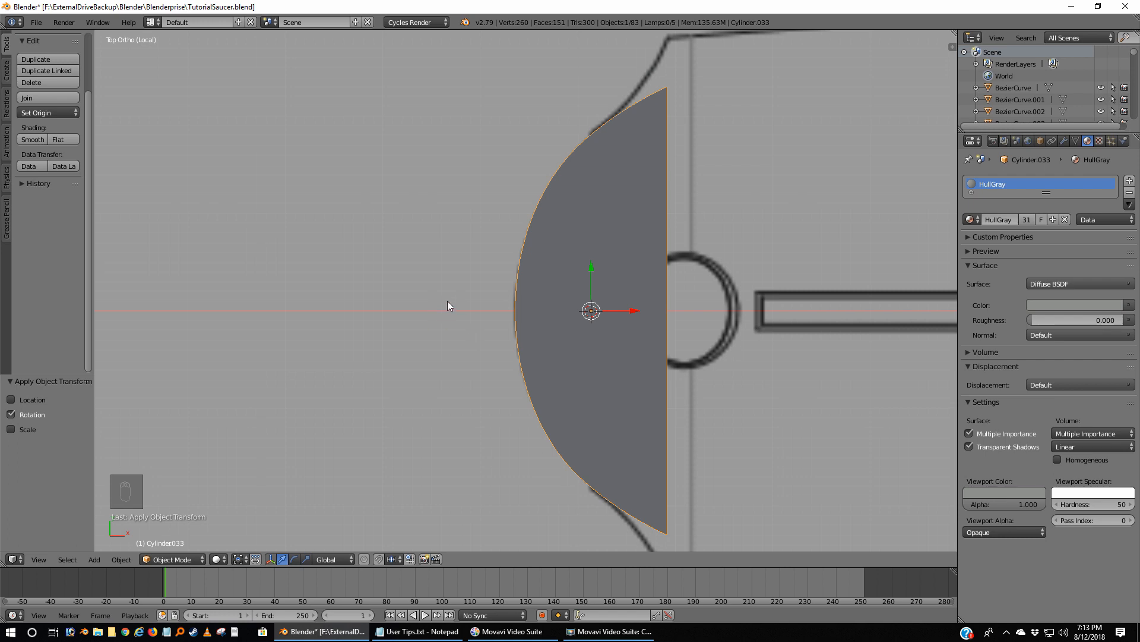
key("Tab")
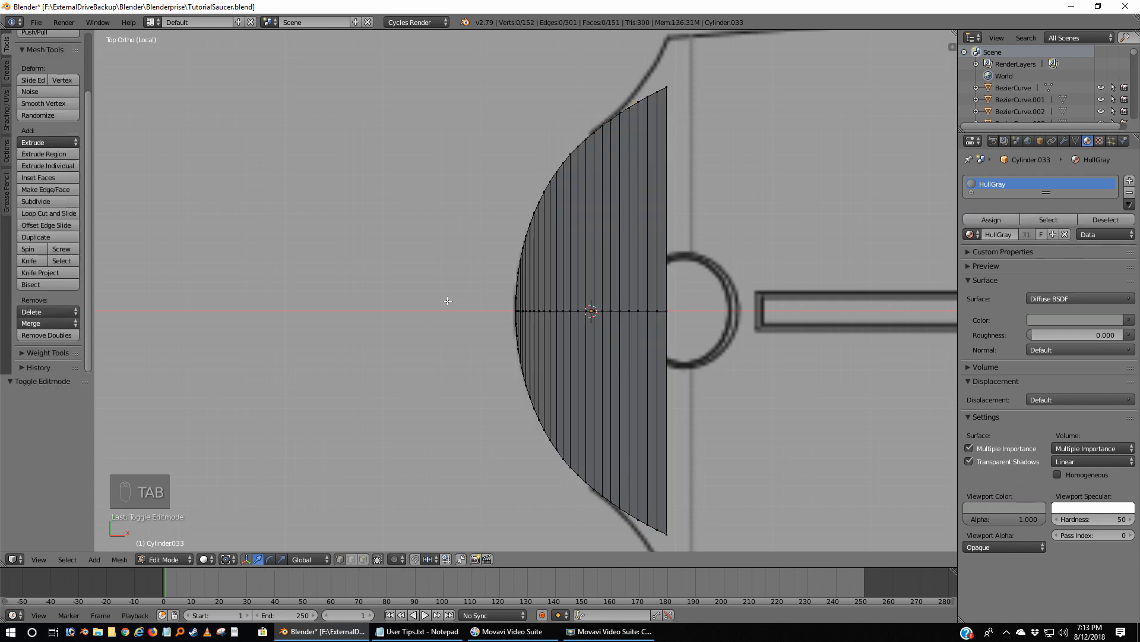
key("Tab")
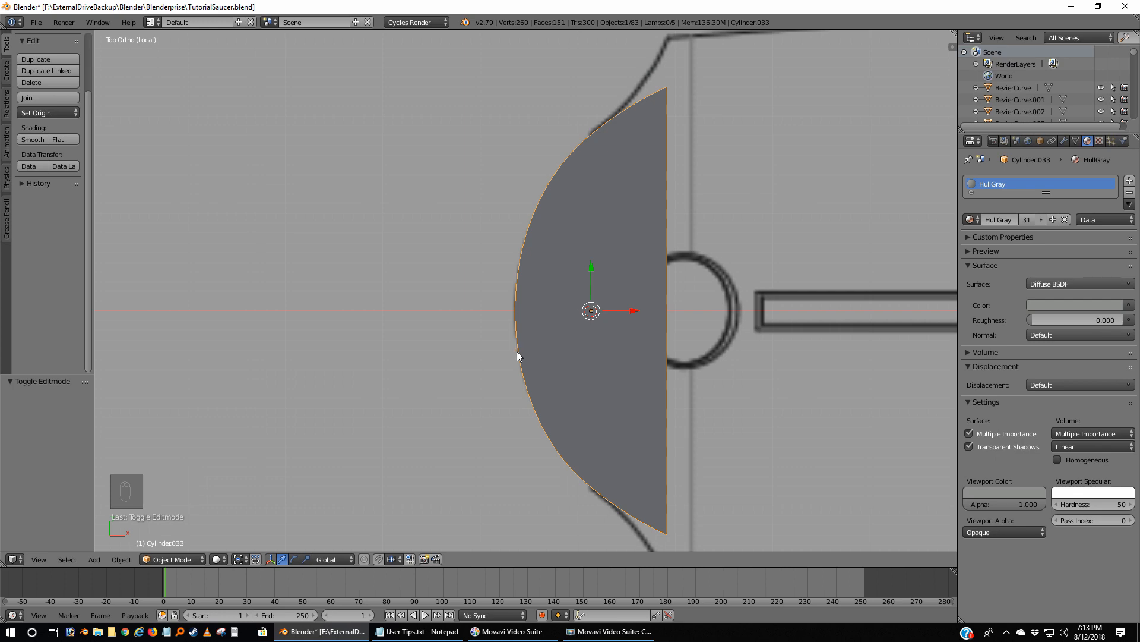
Leave local view and show only the layer that holds the hull cutter shapes and the black window blocks.
key("KP_Divide")
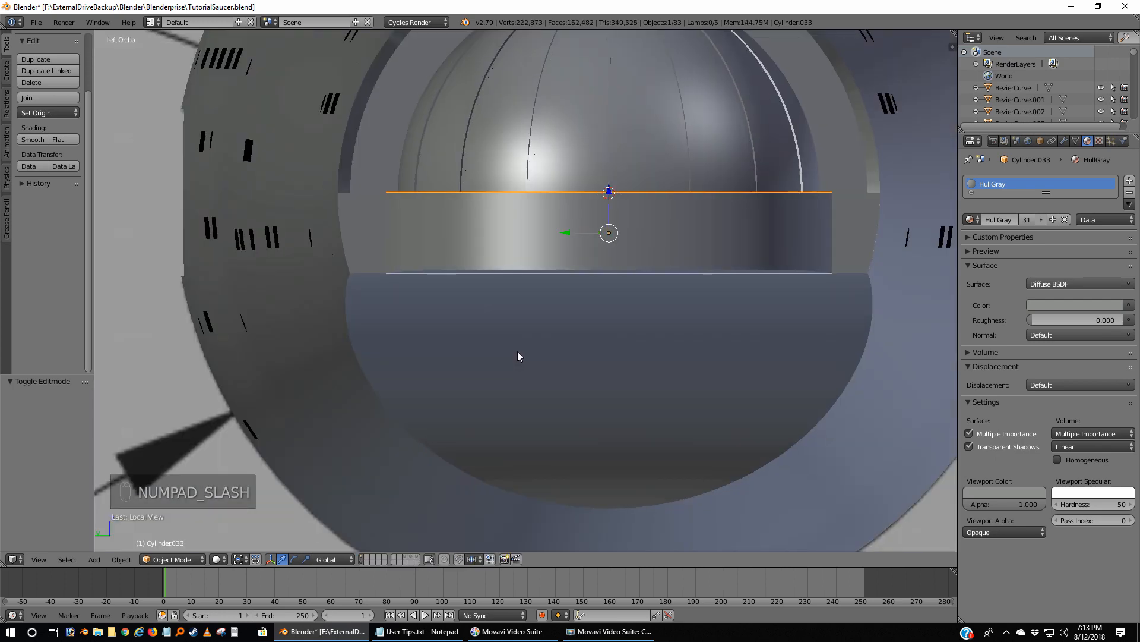
scroll(516, 354, "up", 3)
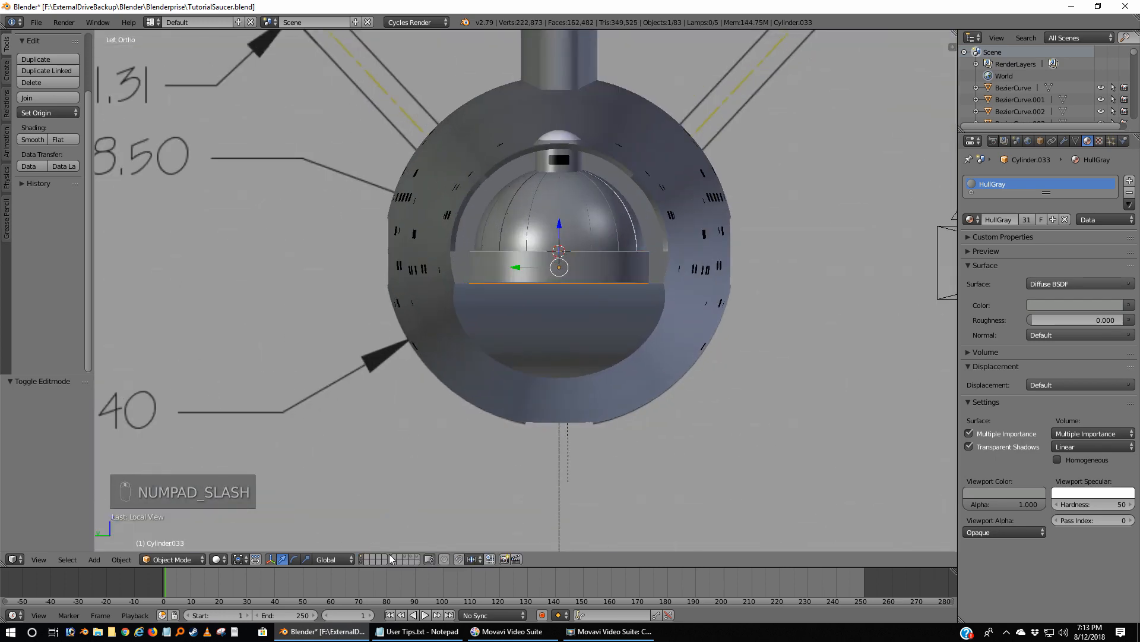
left_click(405, 556)
middle_click_drag(517, 320, 517, 330)
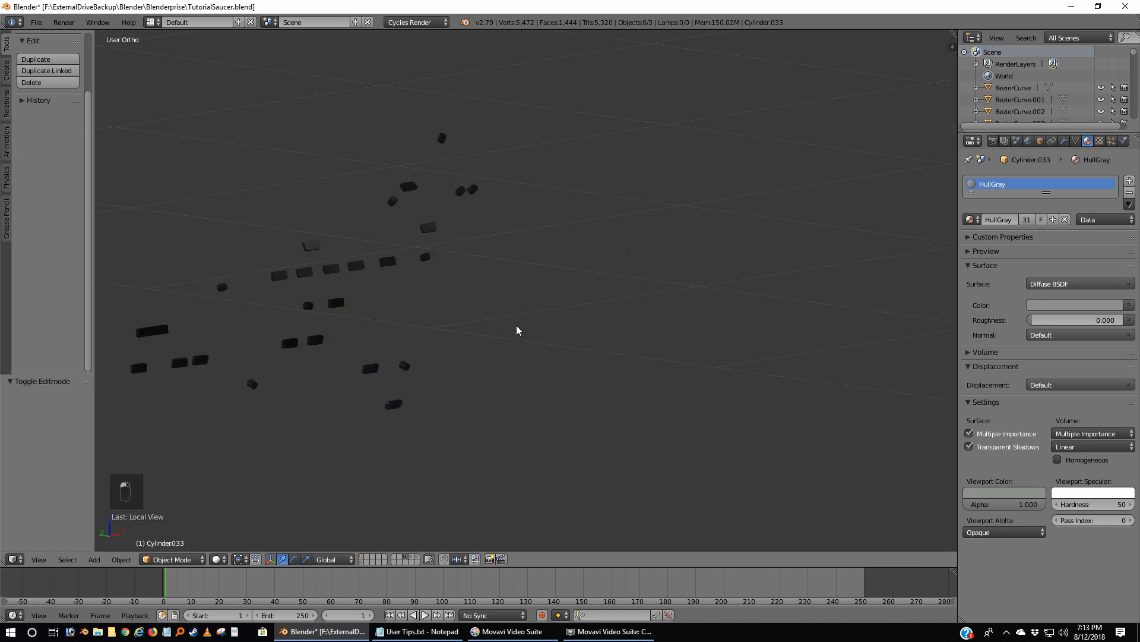
scroll(516, 327, "down", 5)
left_click(414, 555)
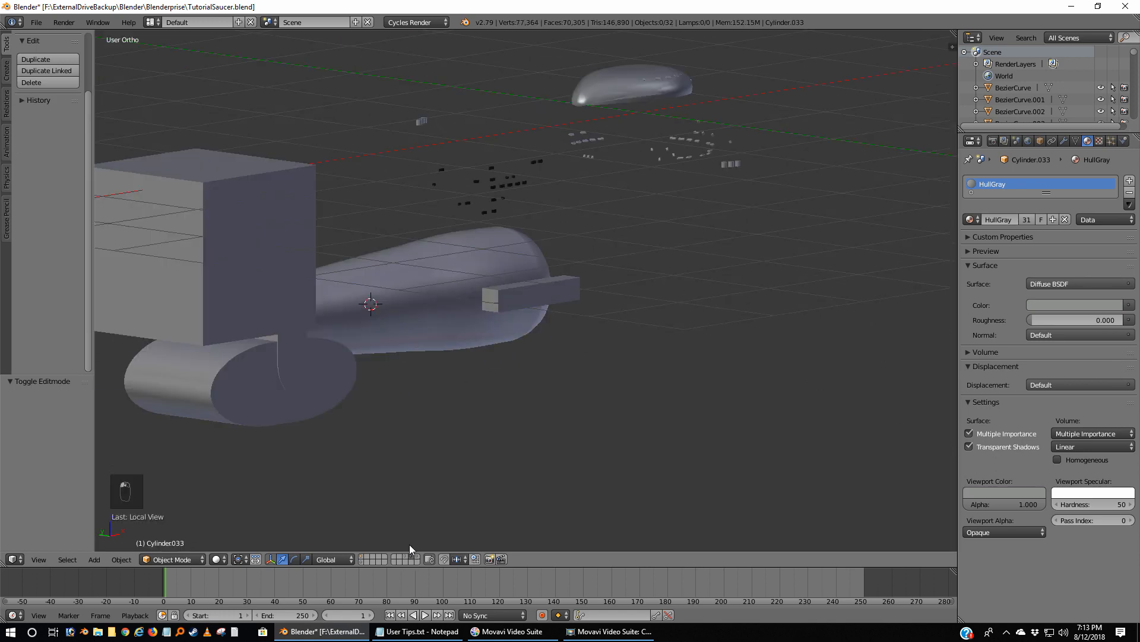
middle_click_drag(572, 301, 488, 195)
Duplicate the isolated rectangular black window block aft of the neck in place, and move the copy to layer 2.
right_click(393, 153)
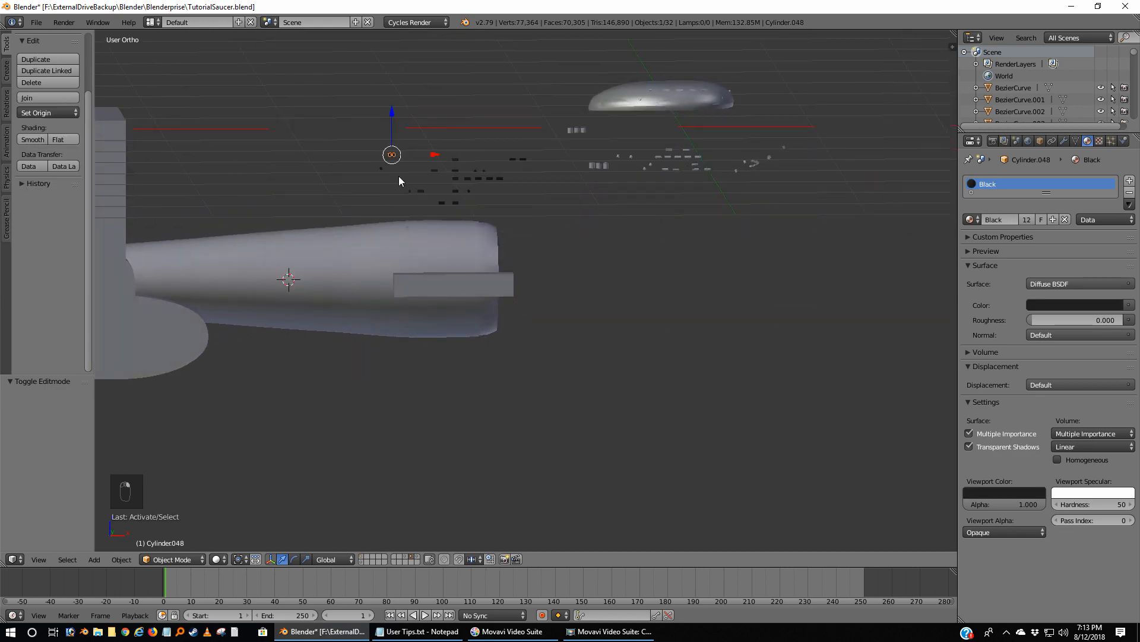
scroll(372, 228, "up", 3)
key("KP_1")
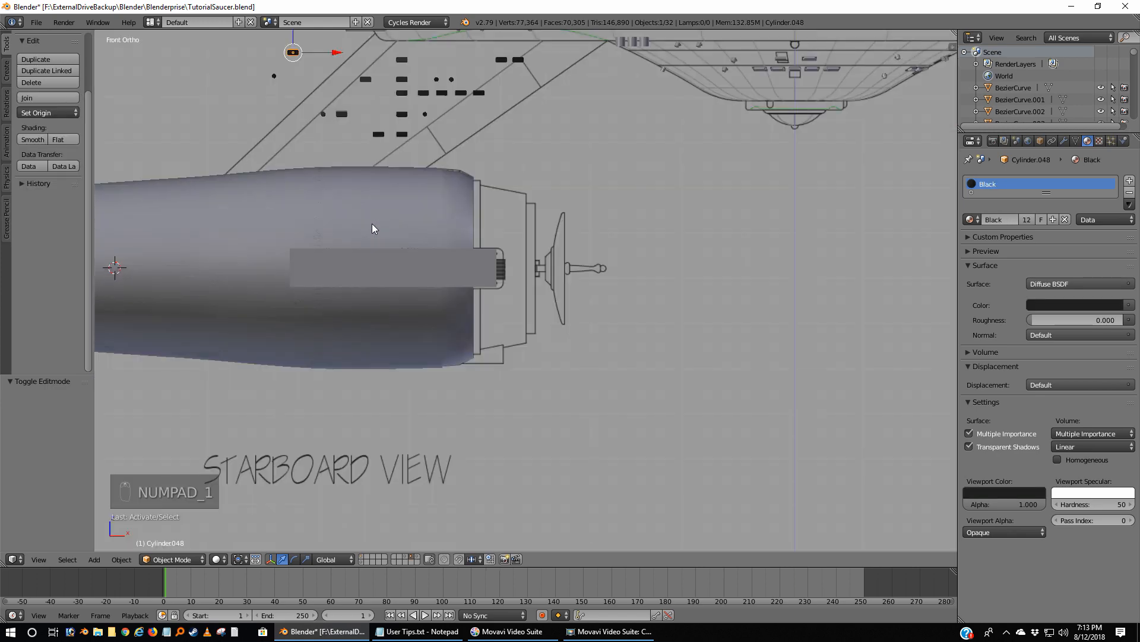
middle_click_drag(276, 119, 499, 261, "shift")
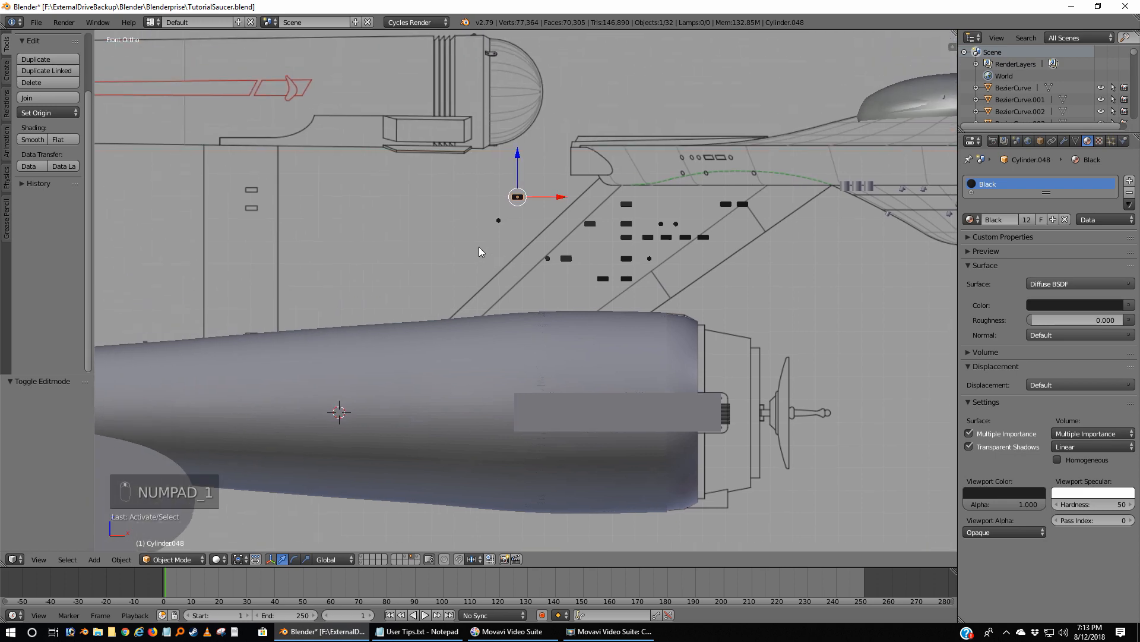
scroll(515, 193, "up", 5)
middle_click_drag(456, 144, 470, 290, "shift")
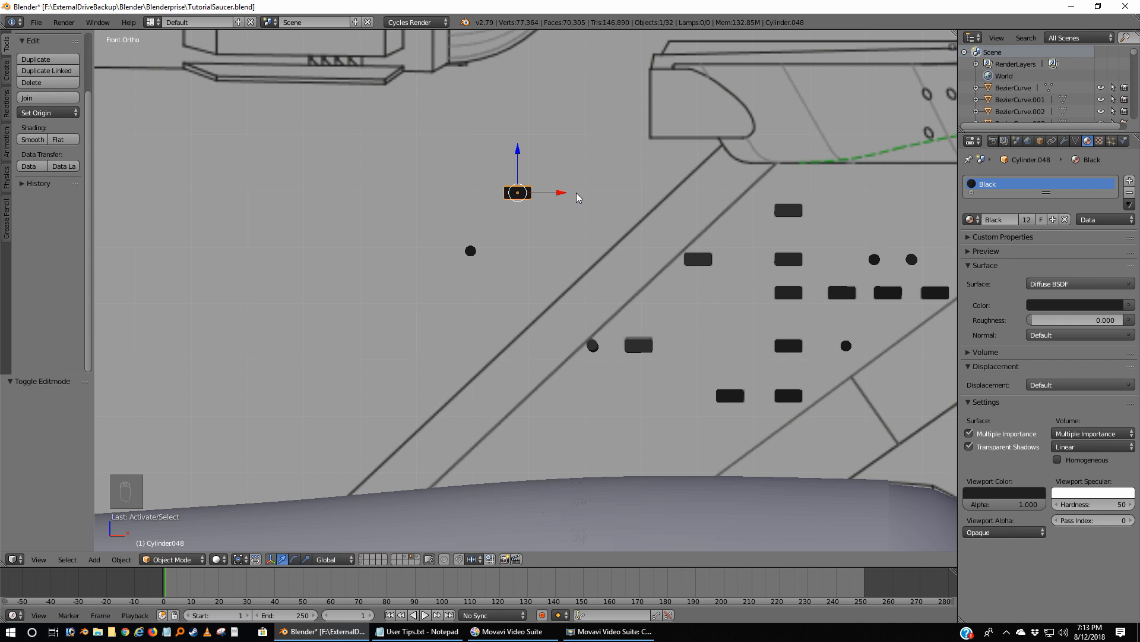
key("shift+d")
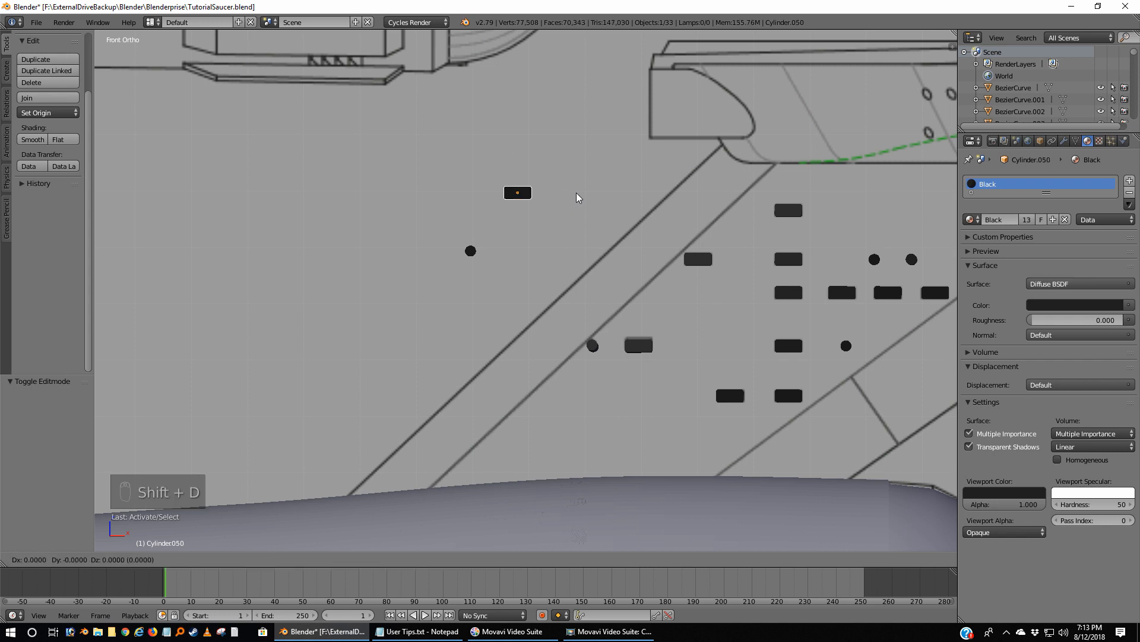
left_click(576, 193)
key("m")
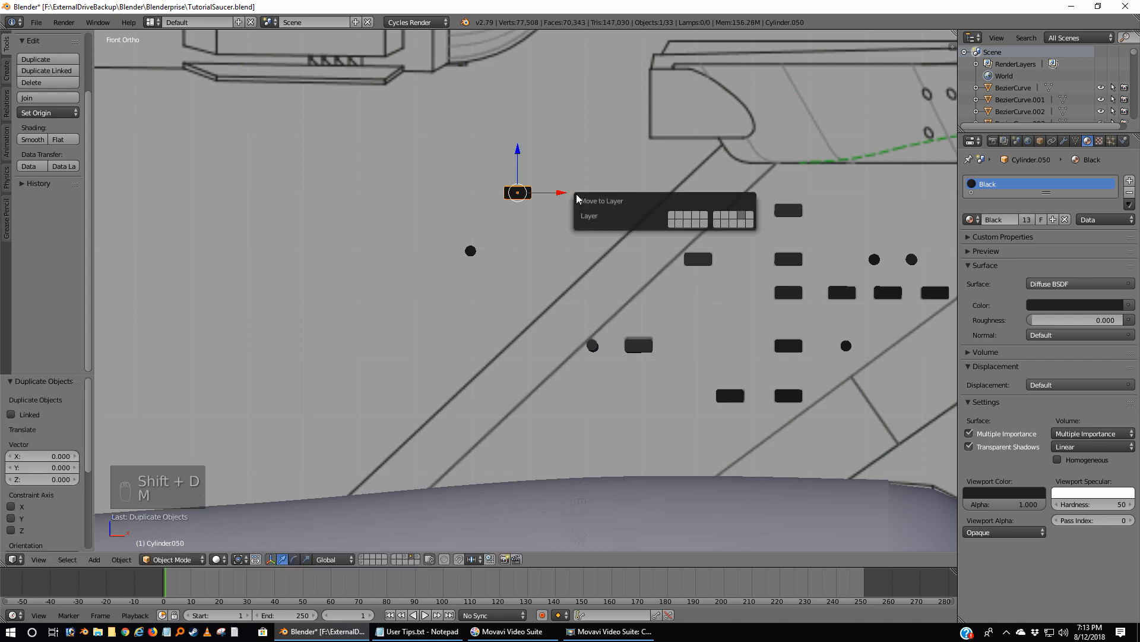
left_click(679, 218)
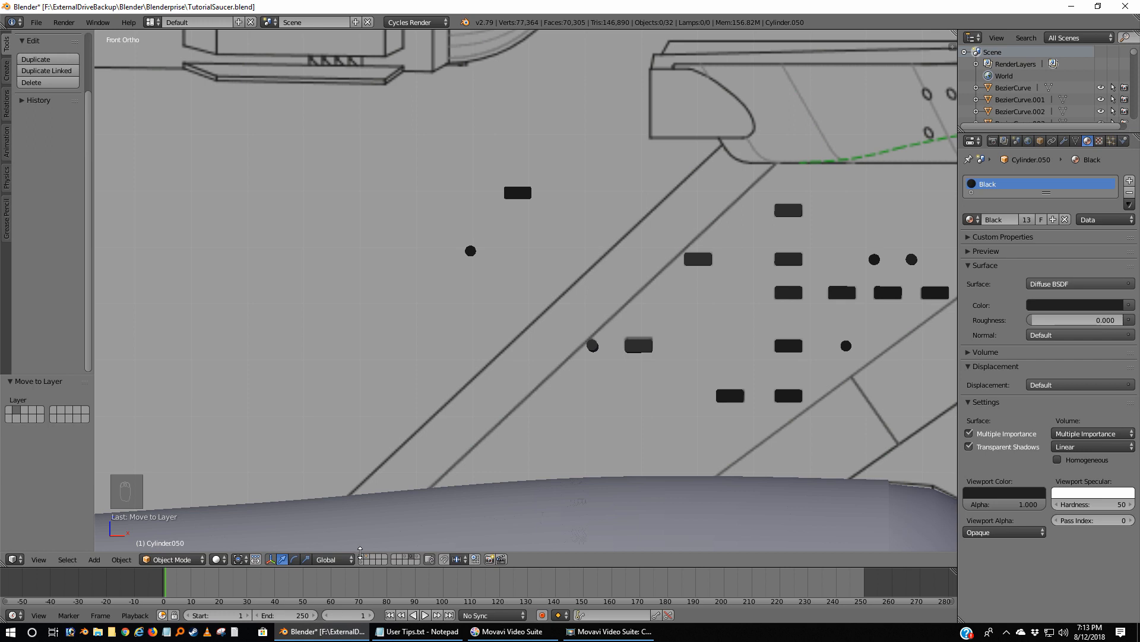
Move the half-round base from layer 1 to layer 2, and show only layer 2.
left_click(362, 556)
scroll(324, 344, "down", 5)
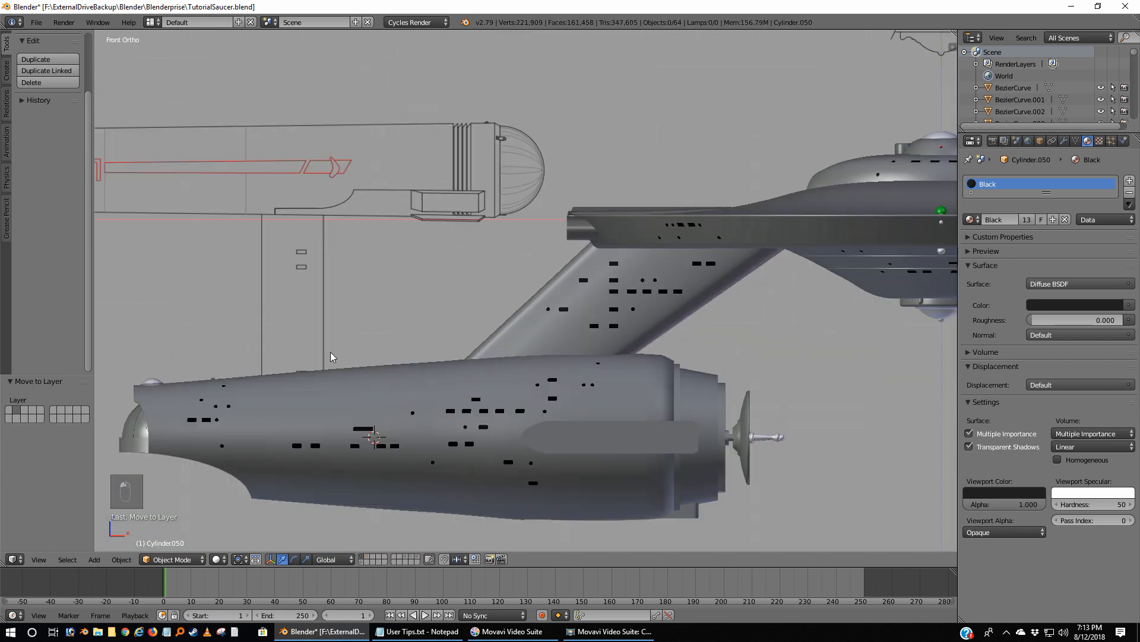
right_click(140, 441)
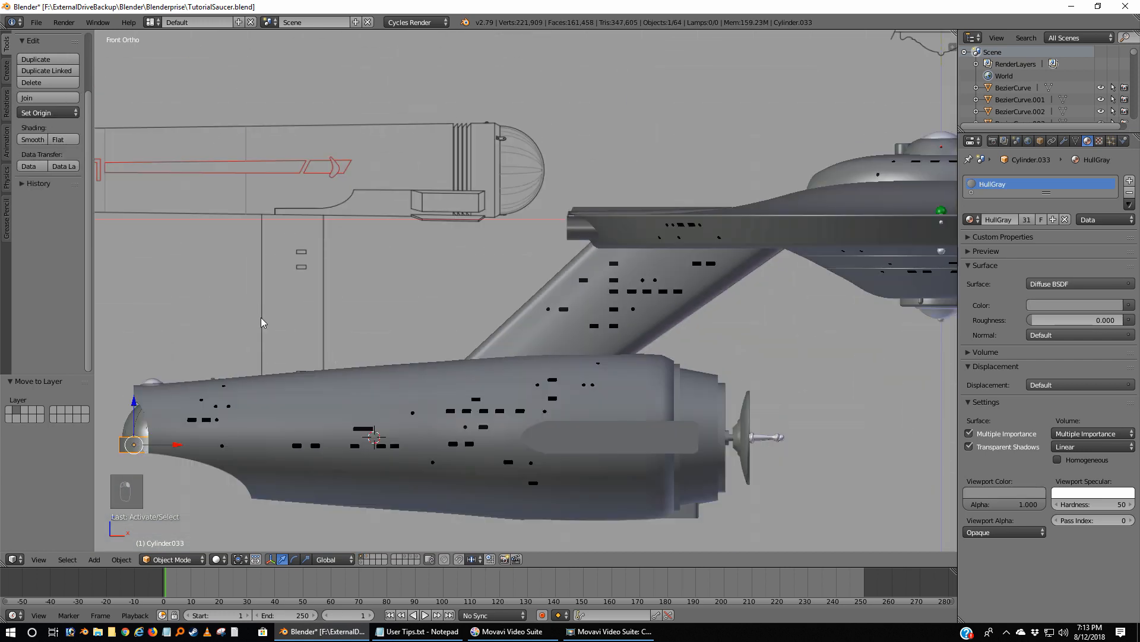
key("m")
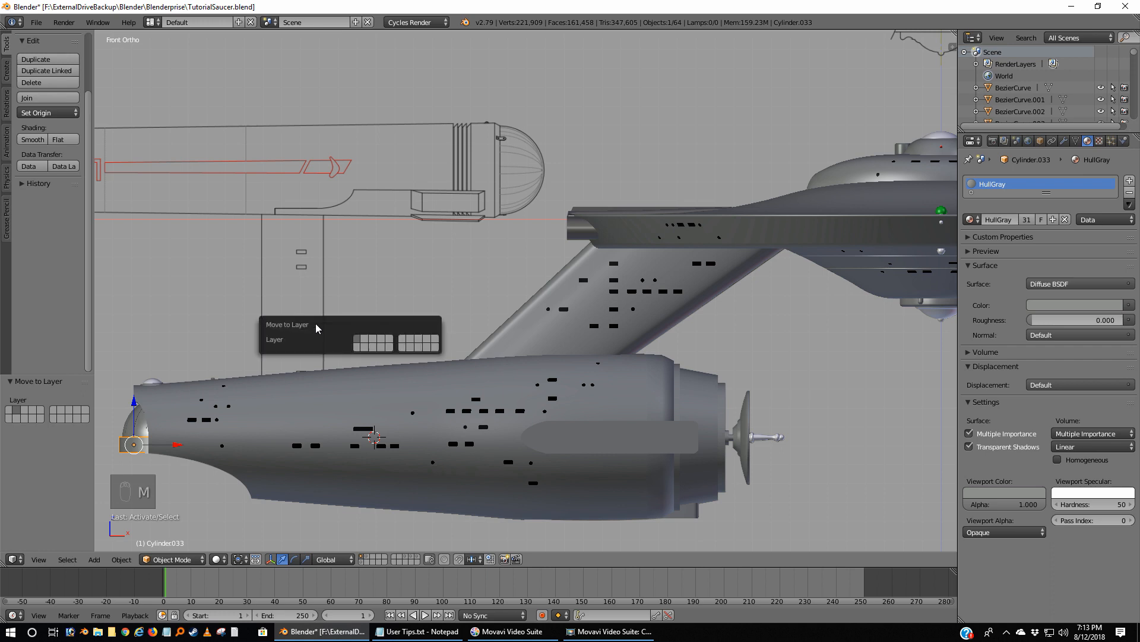
left_click(368, 338)
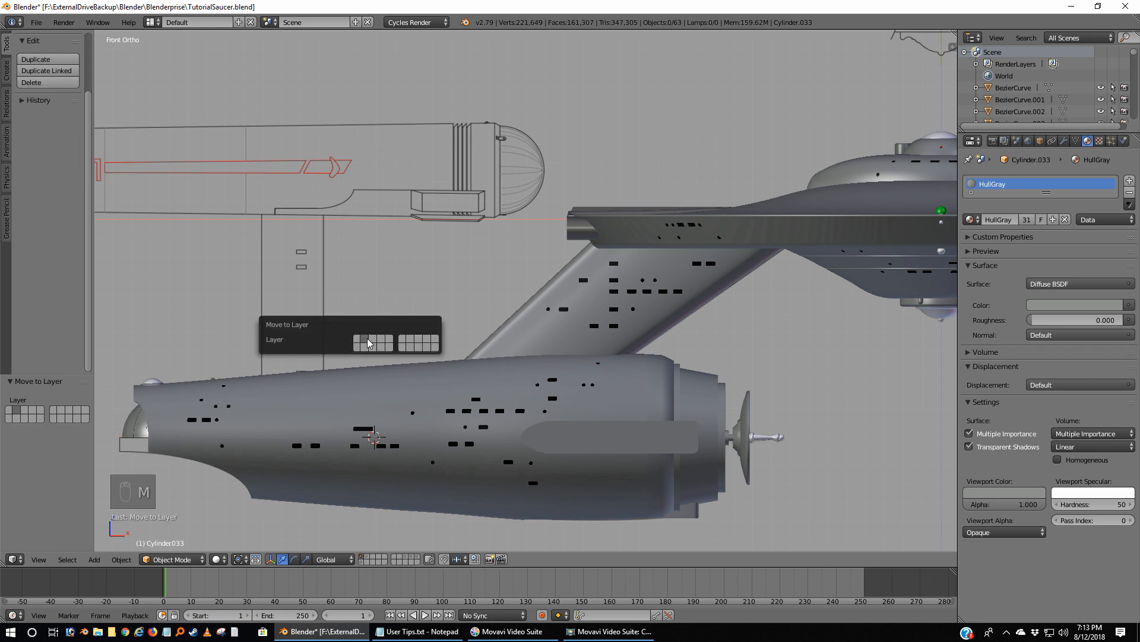
left_click(367, 557)
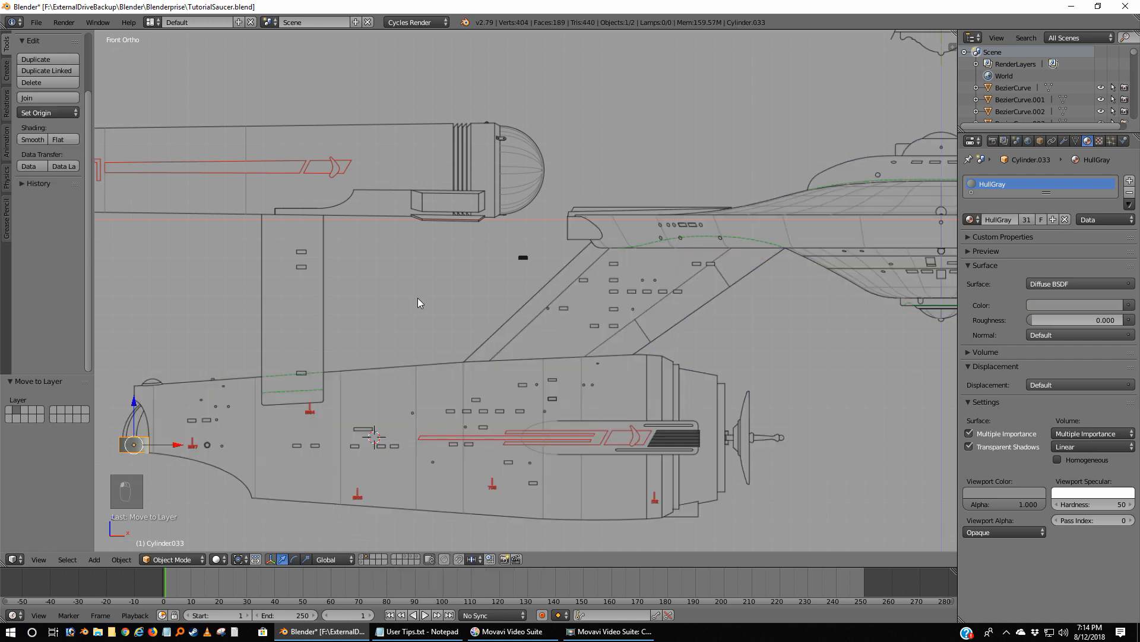
Move the copied window block in front view about -2.194 in X and -0.981 in Z, just aft of the half-round base.
right_click(522, 260)
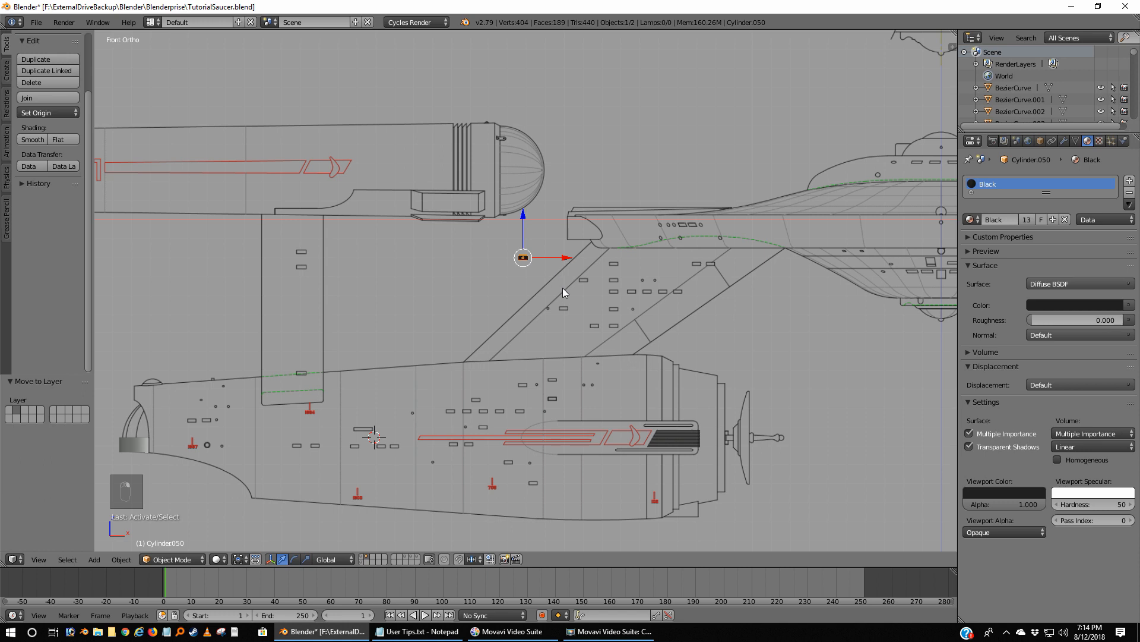
key("g")
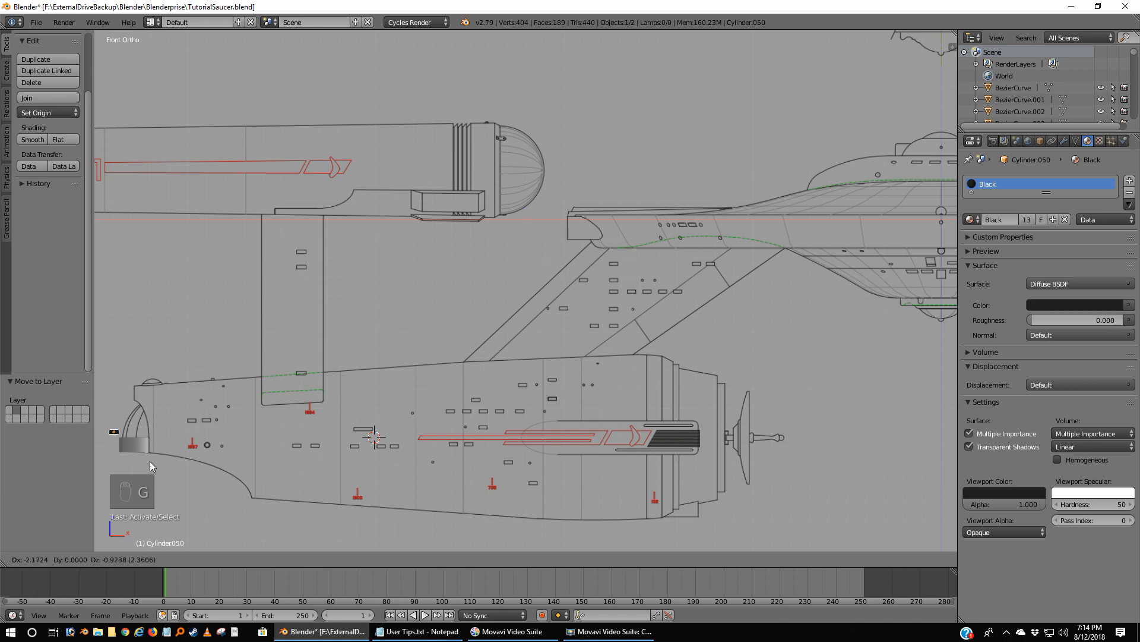
left_click(148, 472)
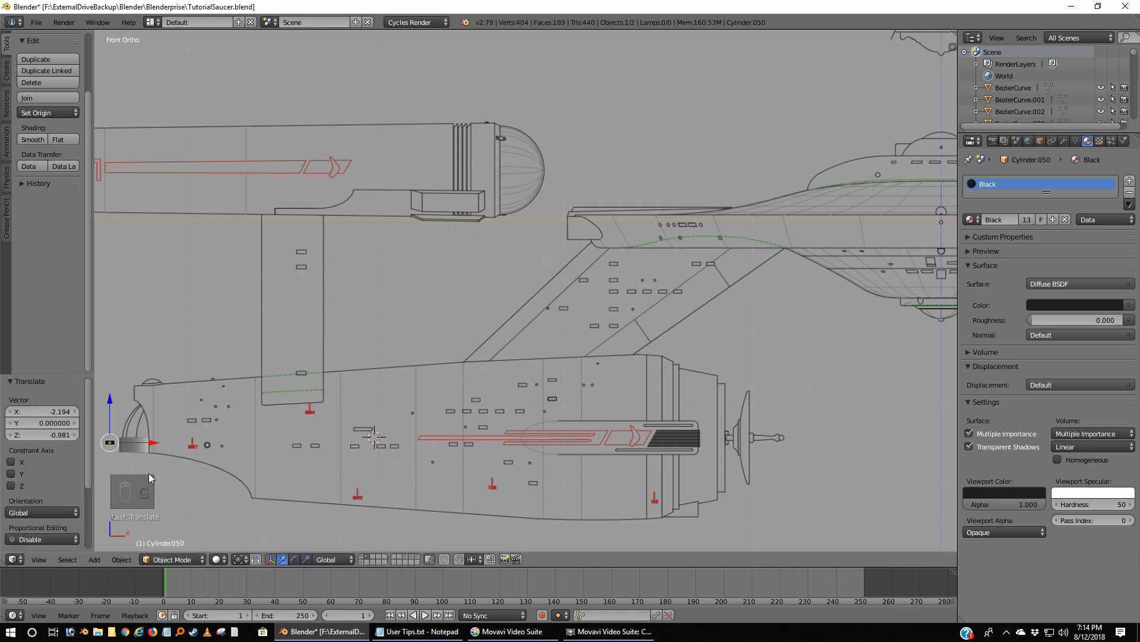
In top view, rotate the copied window block 90° so that its long side faces the half-round base's curved rim.
key("KP_7")
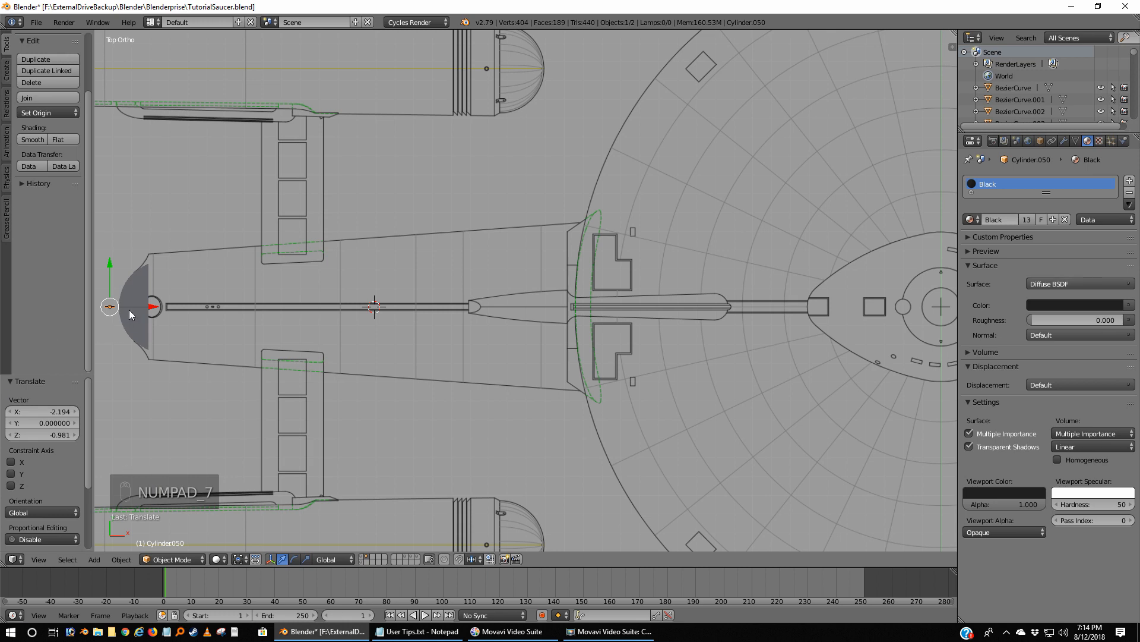
middle_click_drag(129, 315, 369, 351, "shift")
scroll(369, 351, "up", 4)
middle_click_drag(220, 412, 480, 322, "shift")
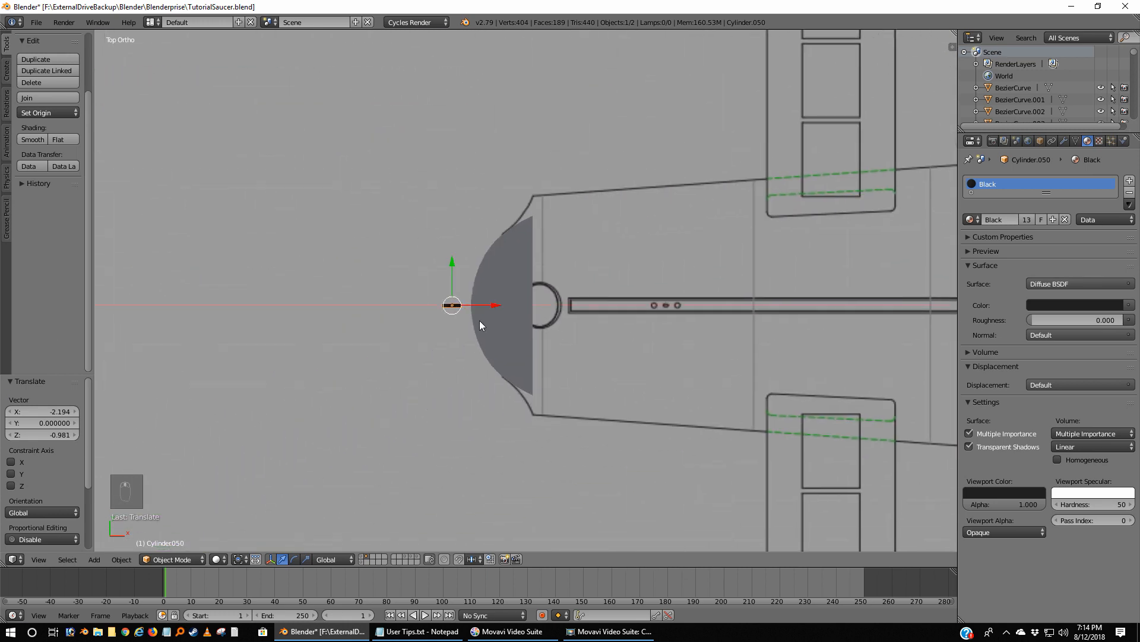
scroll(433, 341, "up", 6)
middle_click_drag(311, 349, 361, 330, "shift")
scroll(362, 331, "up", 3)
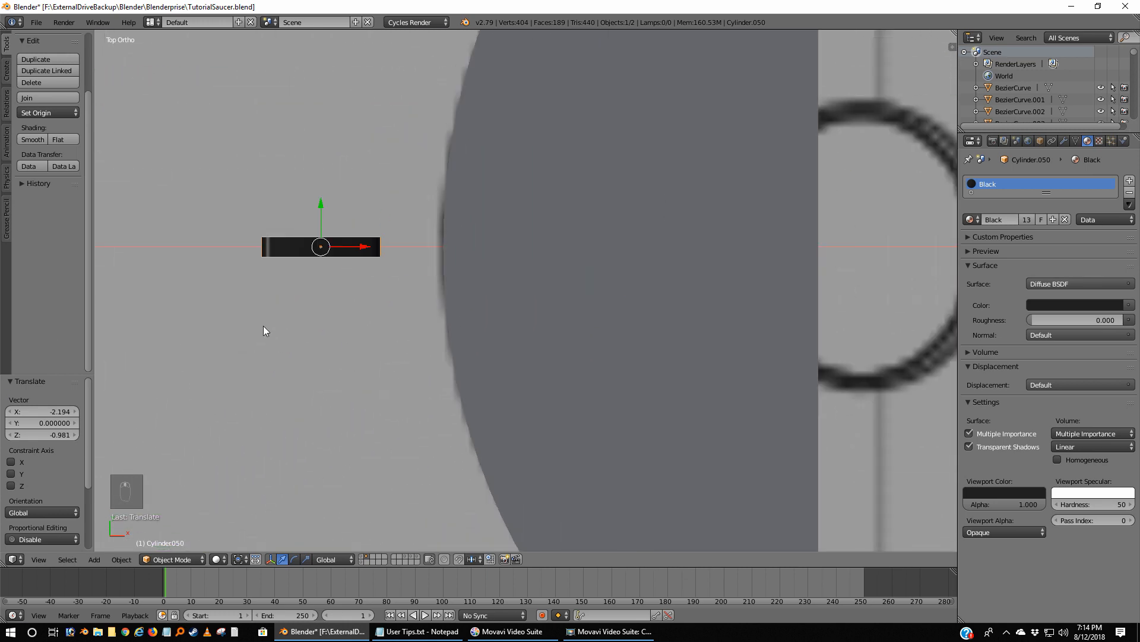
middle_click_drag(264, 331, 363, 360, "shift")
scroll(373, 306, "up", 5)
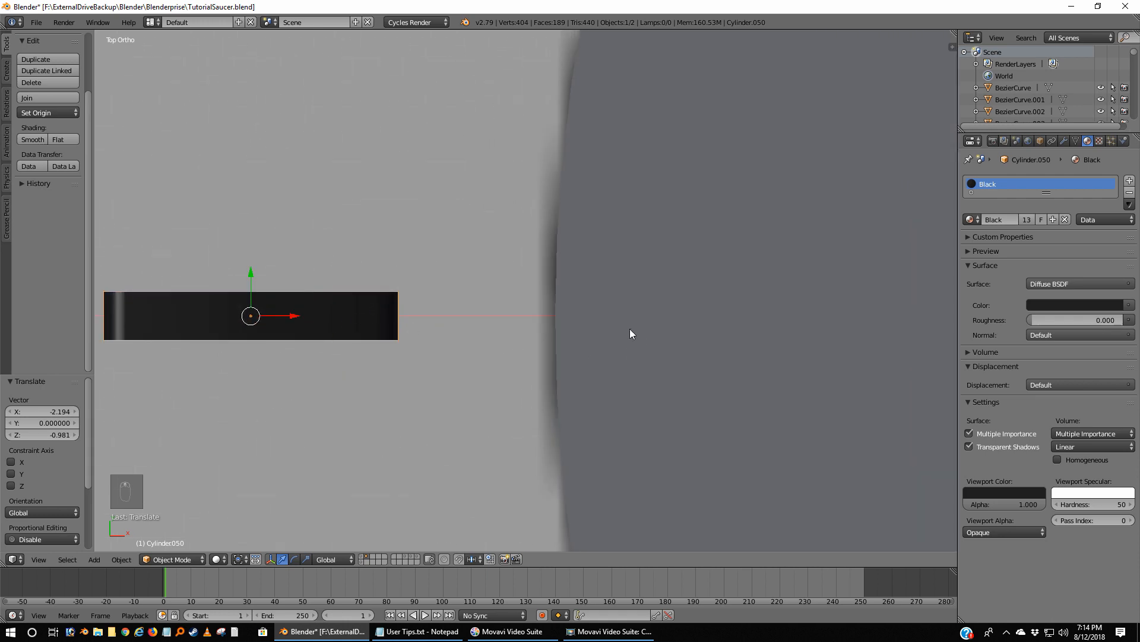
scroll(631, 334, "down", 6)
scroll(683, 298, "down", 4)
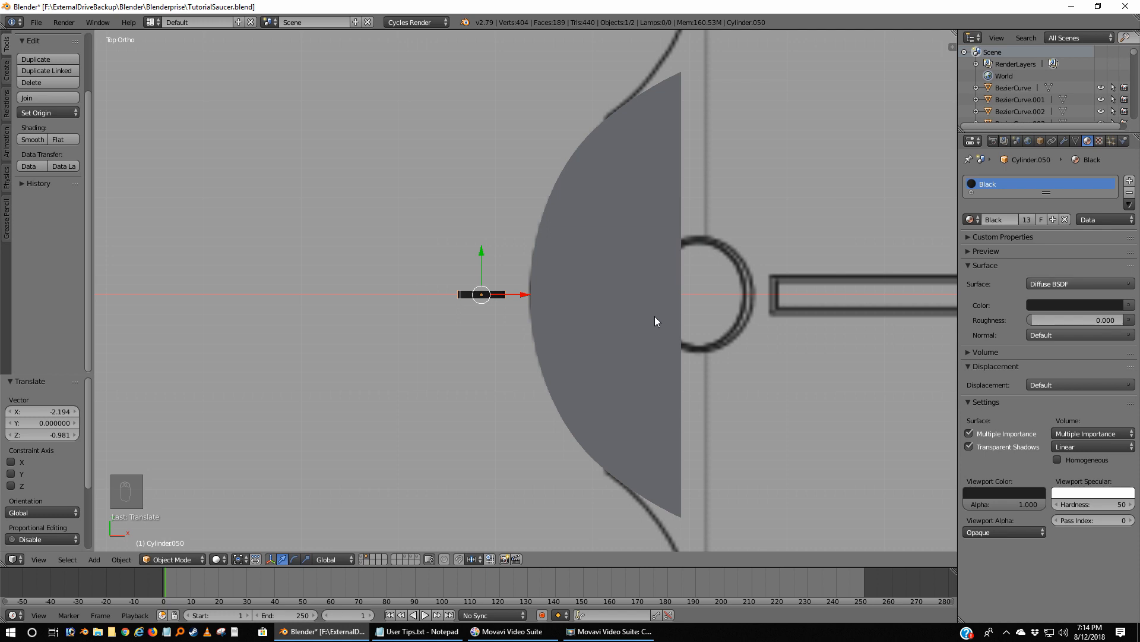
key("z")
key("z")
scroll(507, 326, "up", 4)
scroll(508, 330, "up", 4)
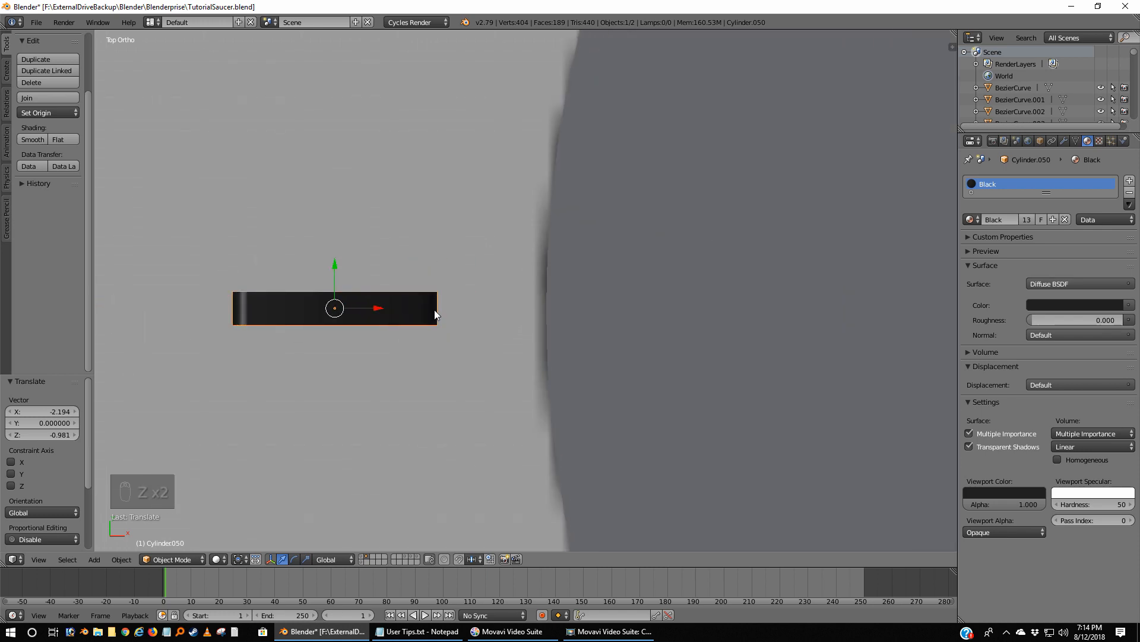
key("r")
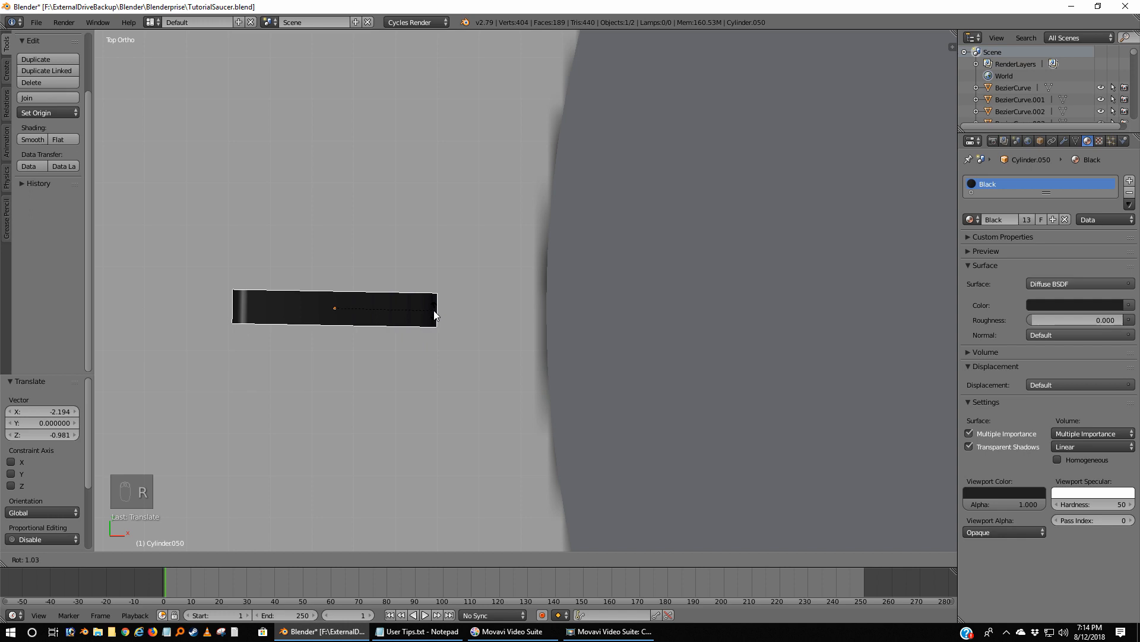
type("90")
key("Return")
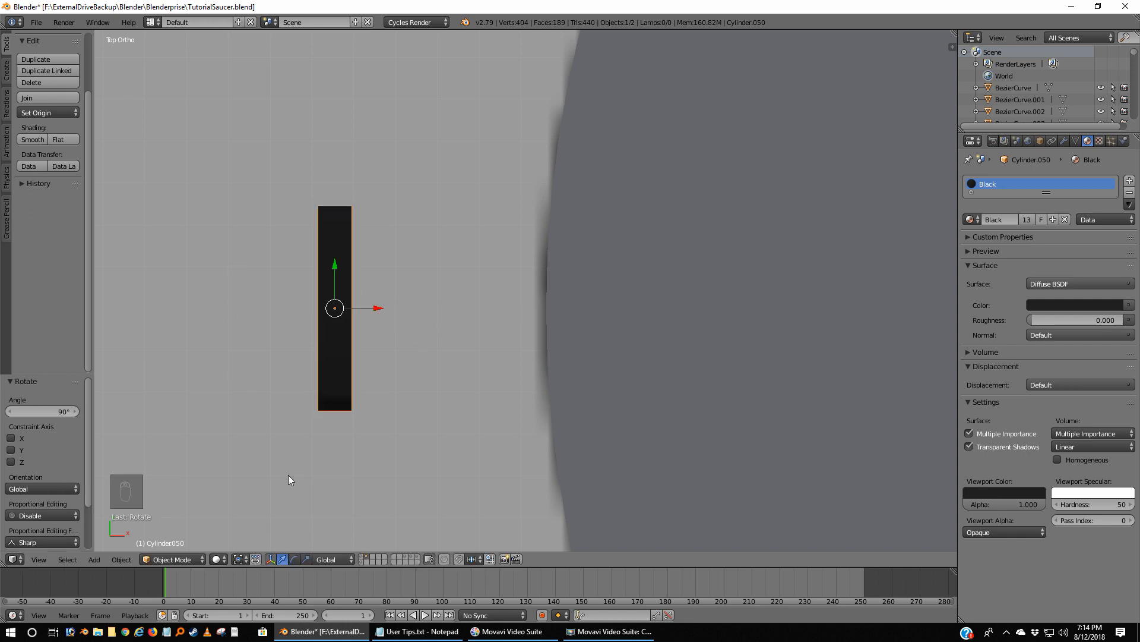
Snap the 3D cursor to the selected half-round base.
left_click(239, 558)
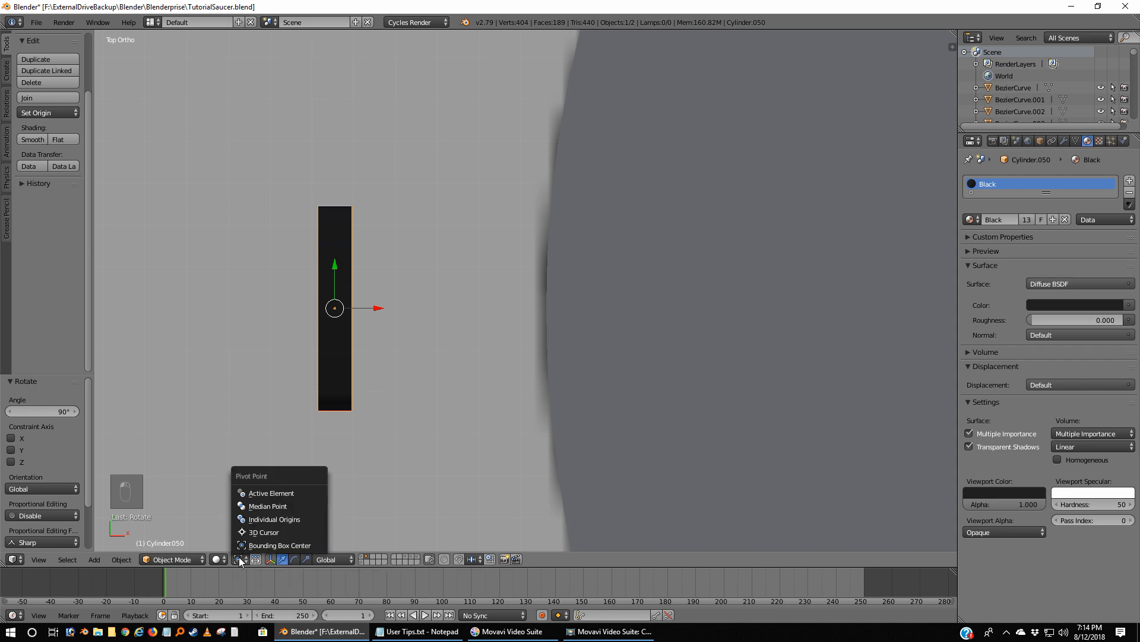
left_click(239, 558)
scroll(388, 367, "down", 8)
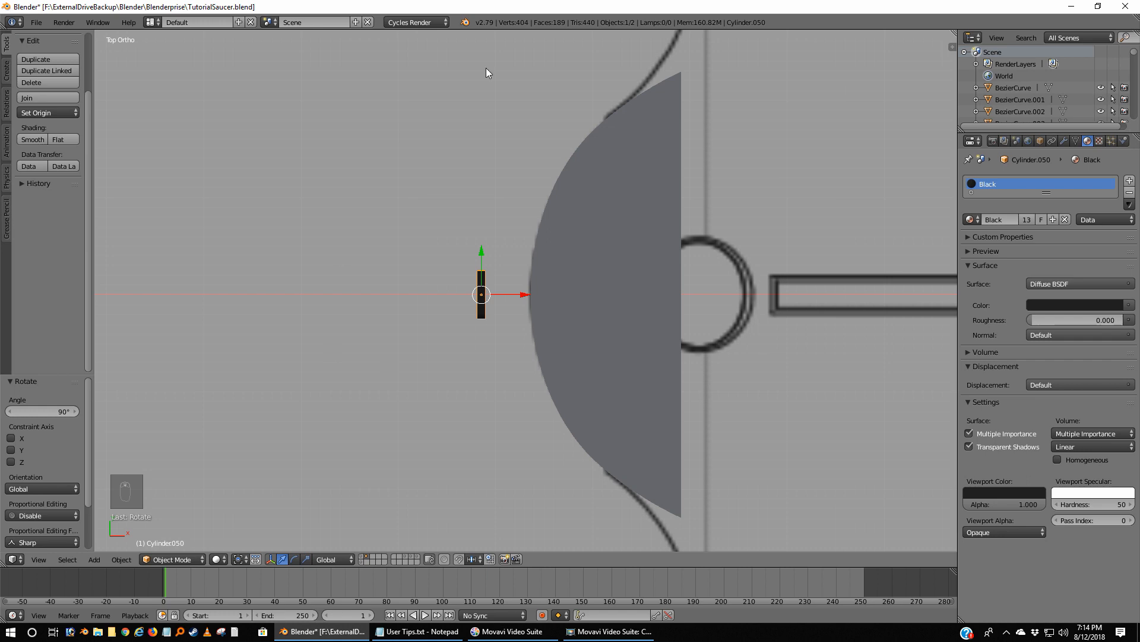
scroll(460, 368, "down", 5)
scroll(461, 367, "up", 6)
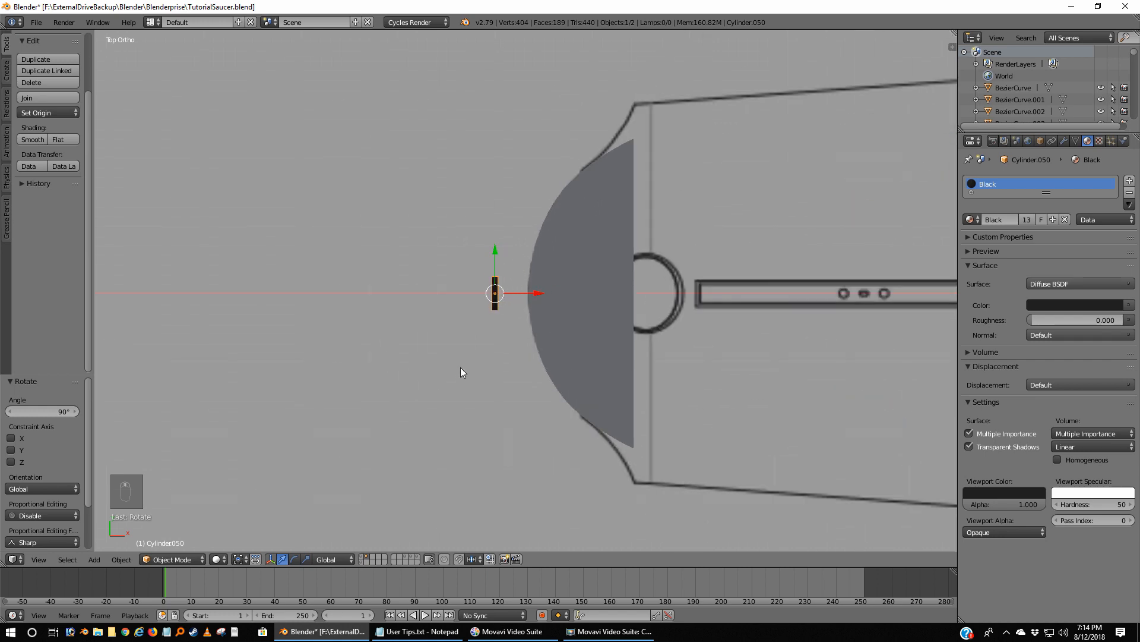
right_click(569, 319)
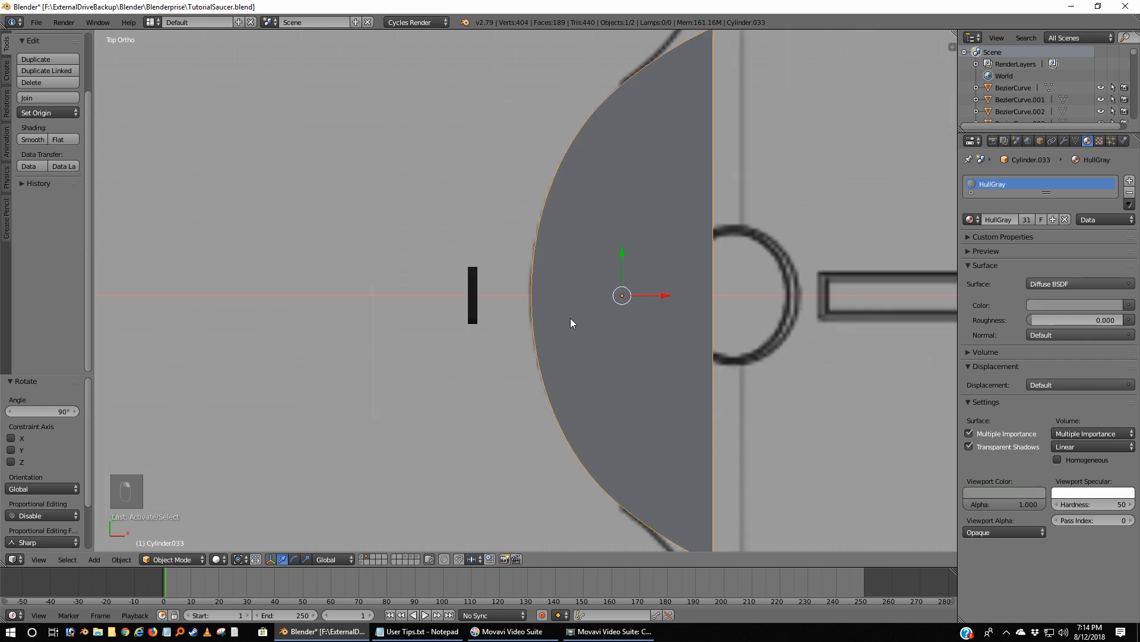
key("shift+s")
left_click(569, 320)
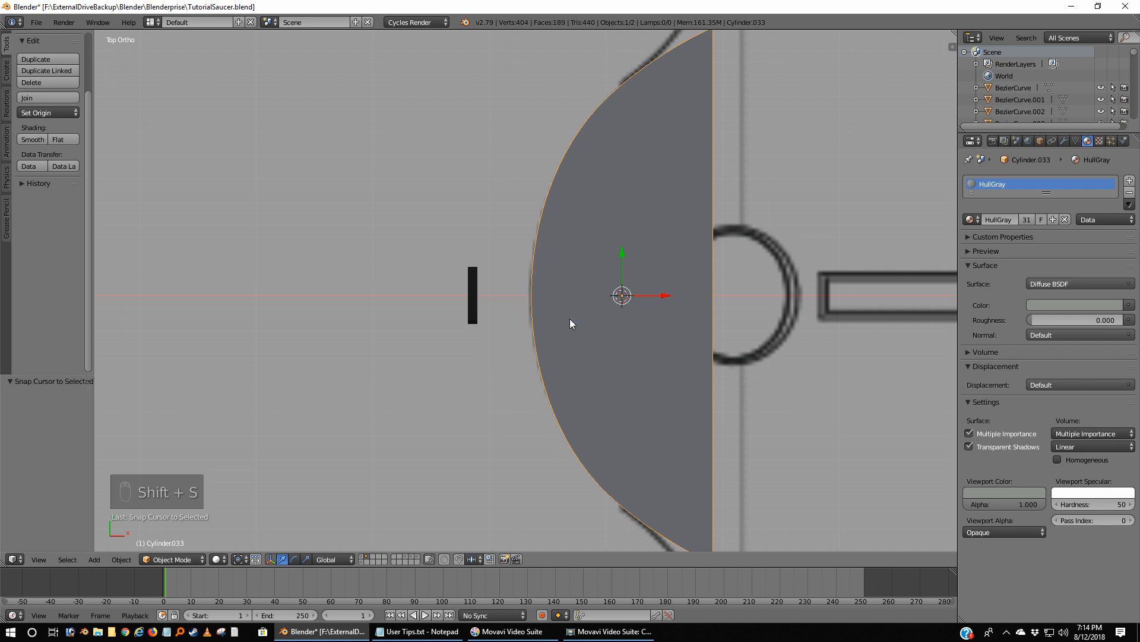
In left wireframe view, duplicate the window block and move the copy up 0.069 in Z, above the half-round base.
right_click(475, 315)
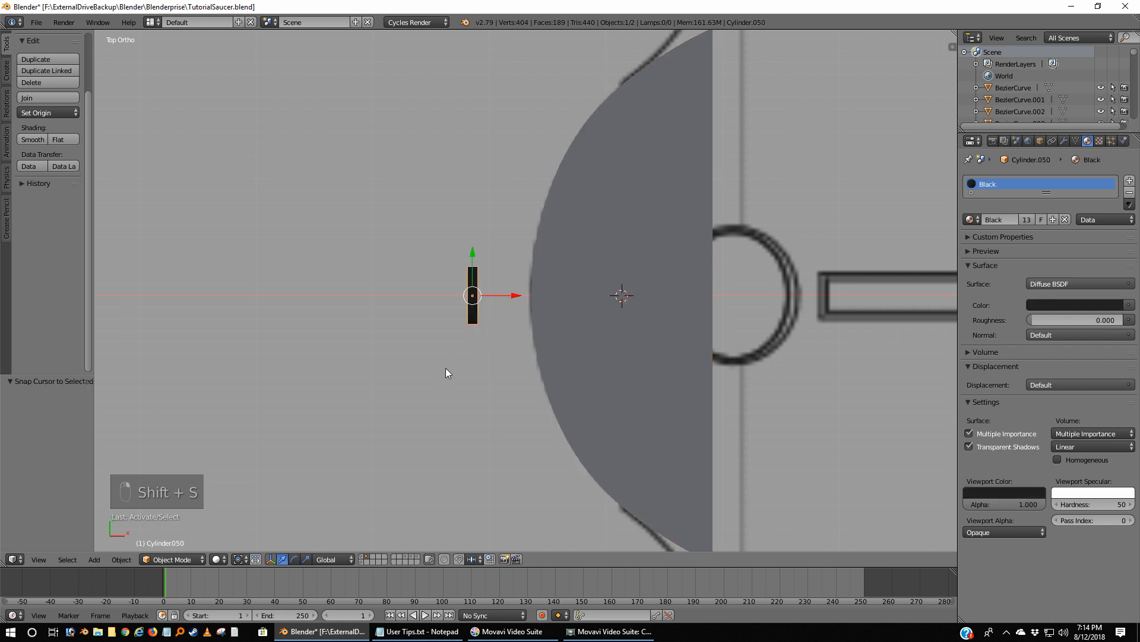
scroll(443, 375, "up", 3)
middle_click_drag(444, 375, 526, 355)
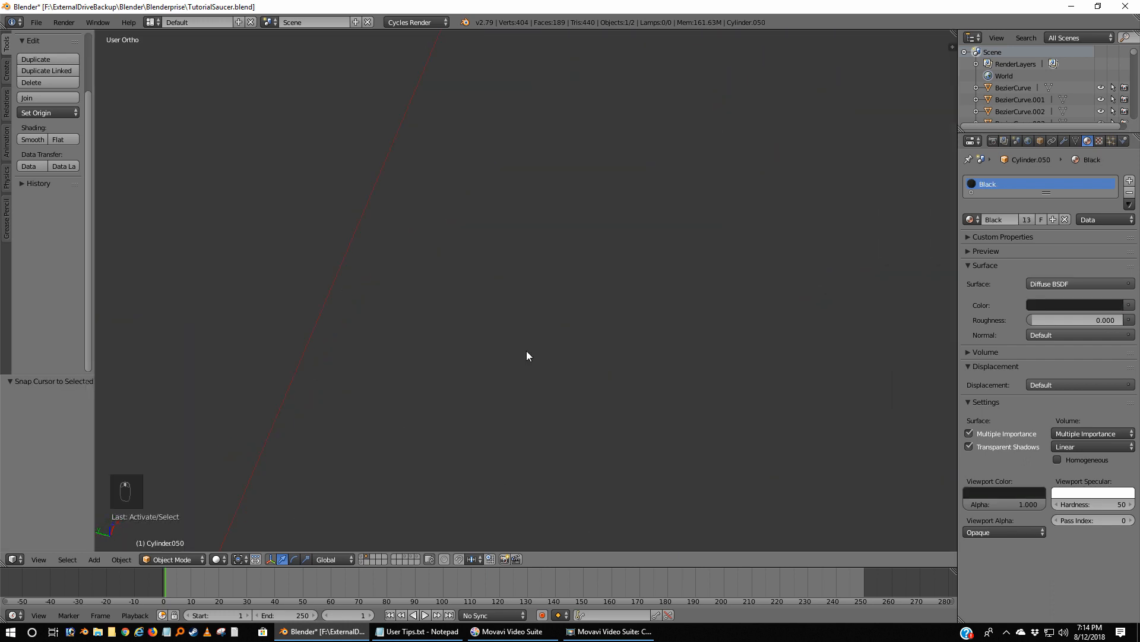
key("ctrl+KP_3")
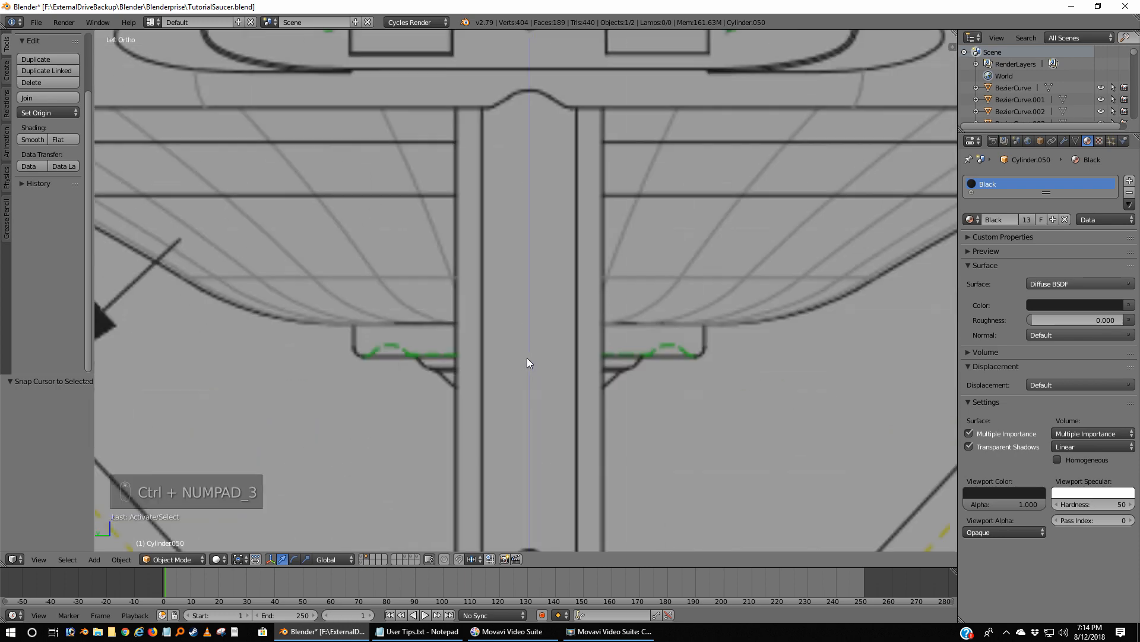
scroll(526, 363, "down", 8)
scroll(525, 392, "up", 2)
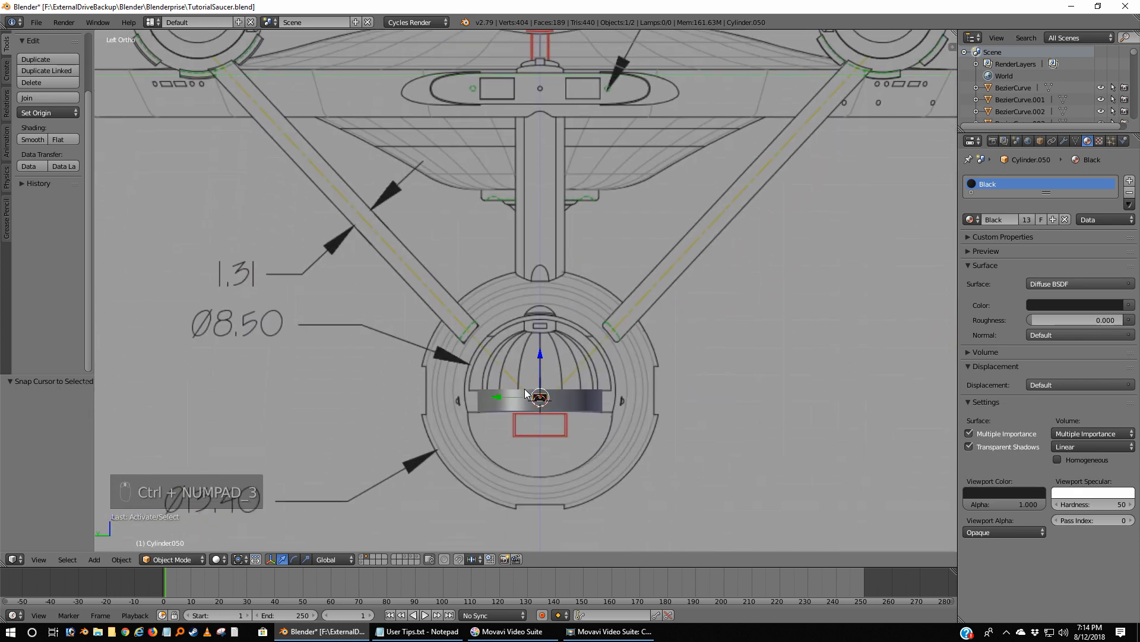
scroll(525, 388, "up", 9)
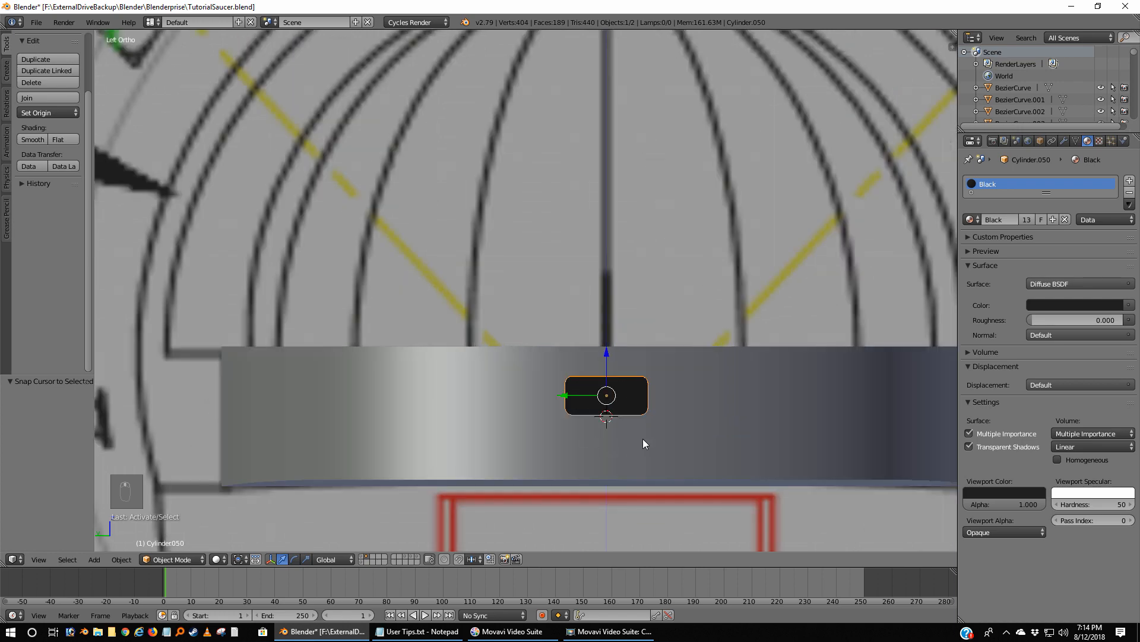
key("z")
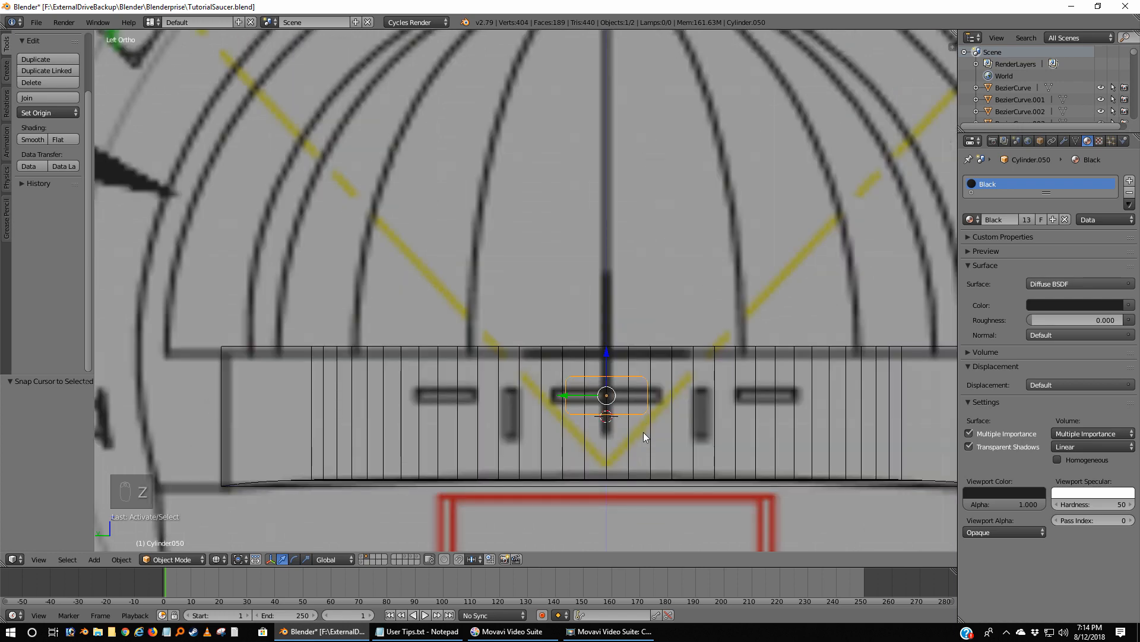
scroll(611, 393, "up", 1)
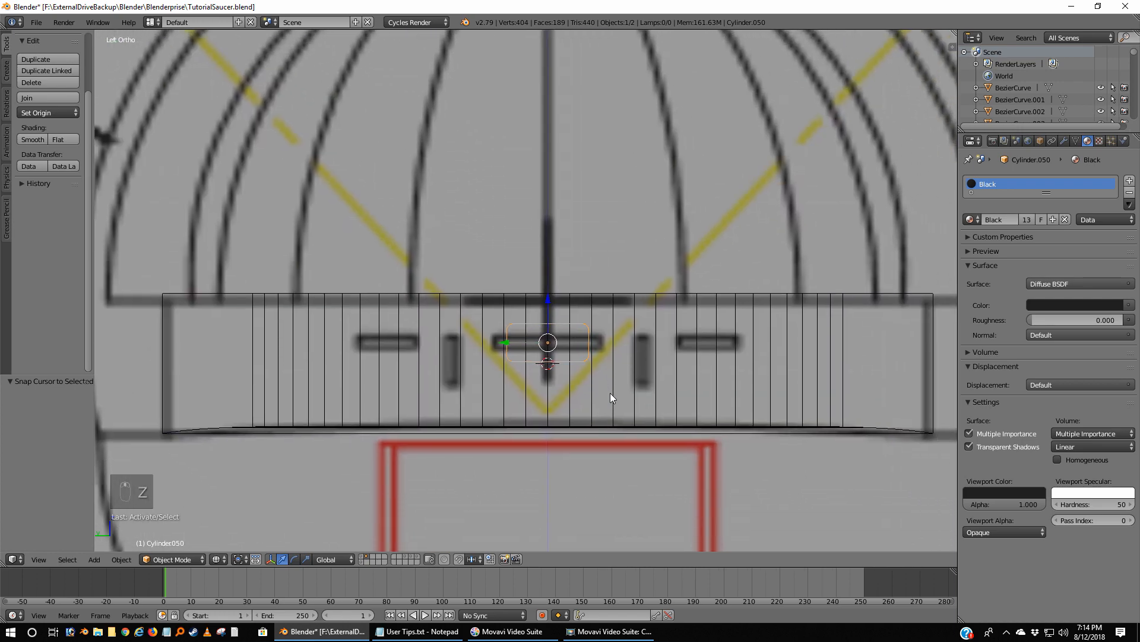
scroll(612, 395, "up", 1)
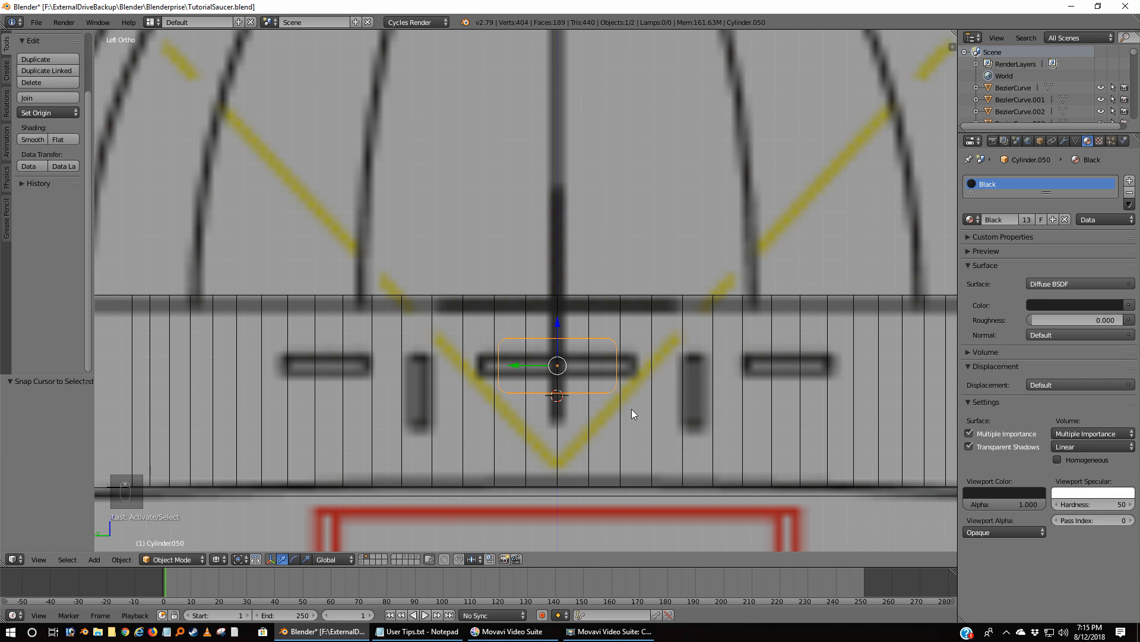
key("shift+d")
right_click(632, 409)
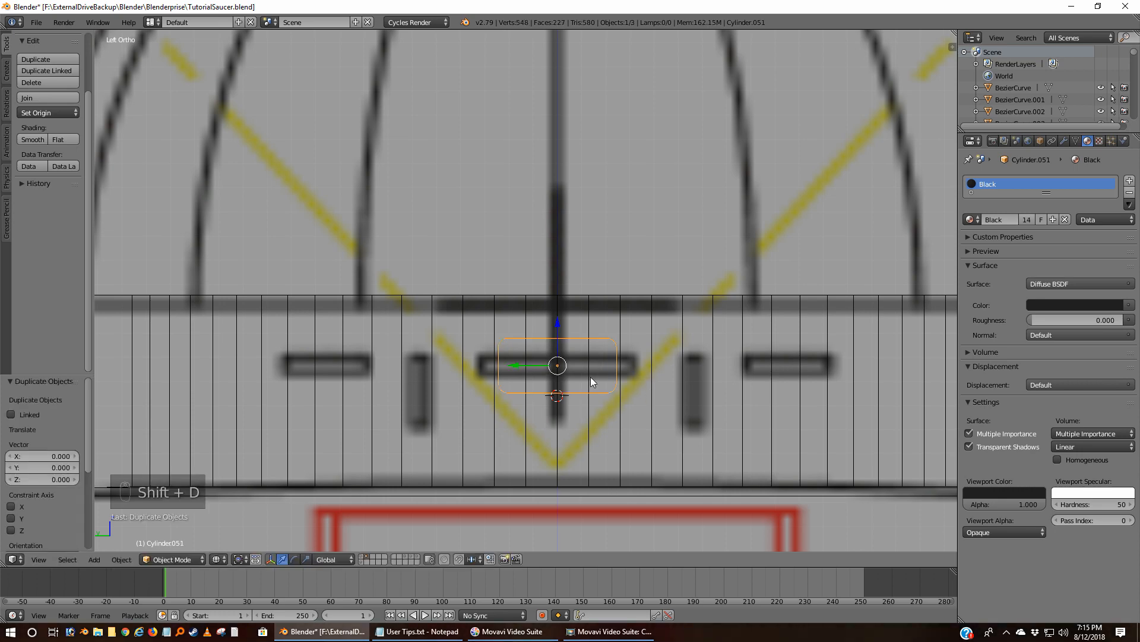
left_click_drag(557, 330, 555, 165)
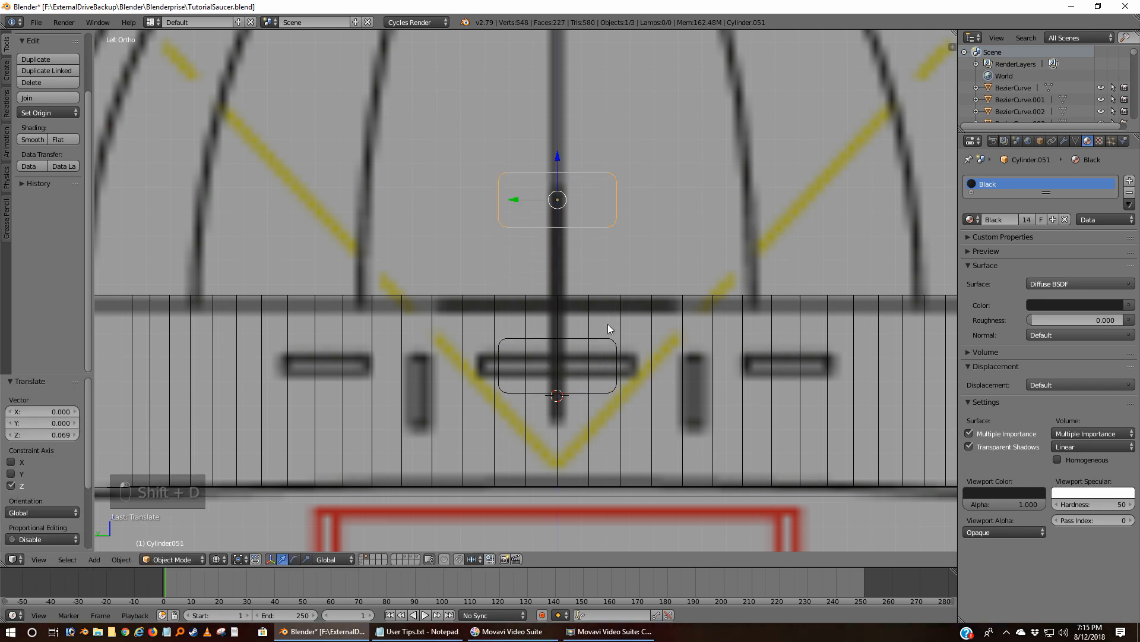
Scale the original window block on the base uniformly to 0.487, matching the height of the central blueprint slot.
right_click(597, 339)
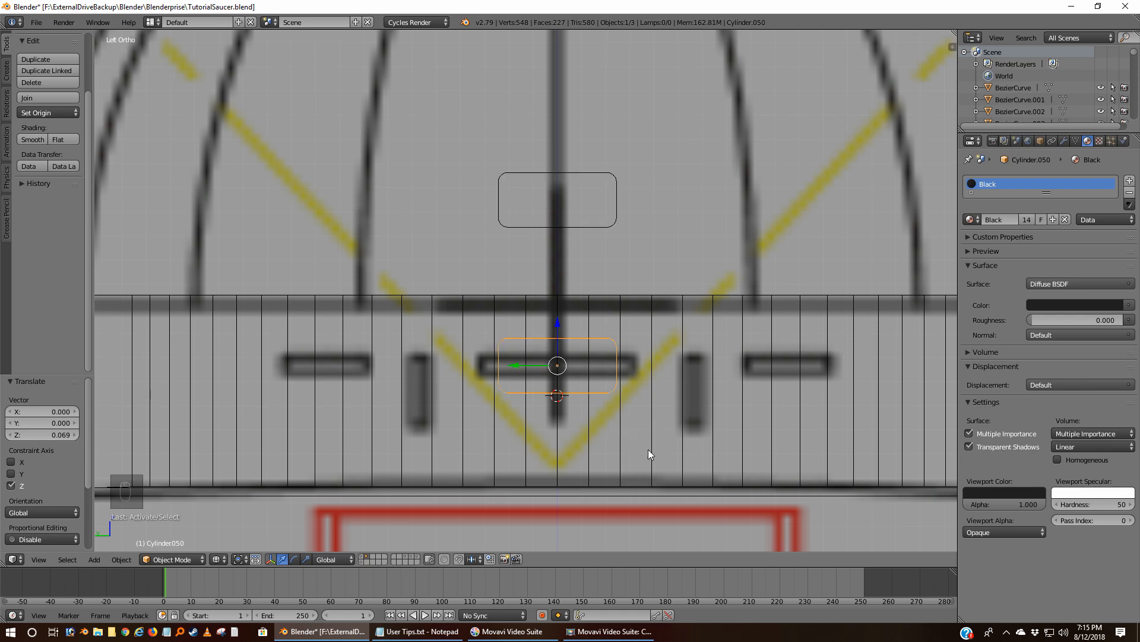
key("s")
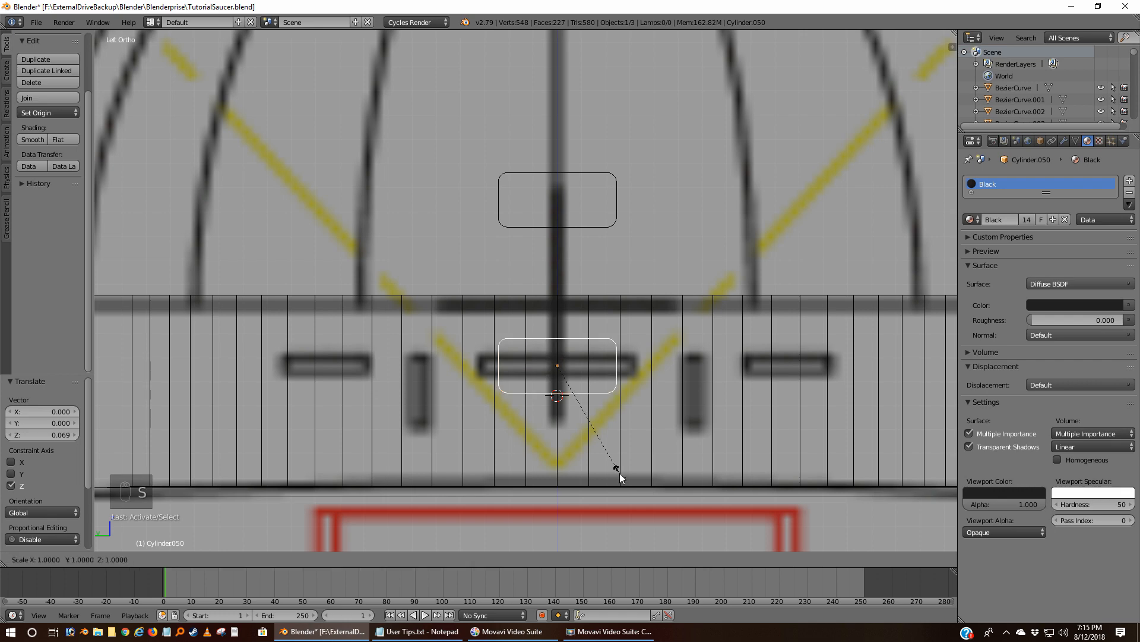
left_click(584, 421)
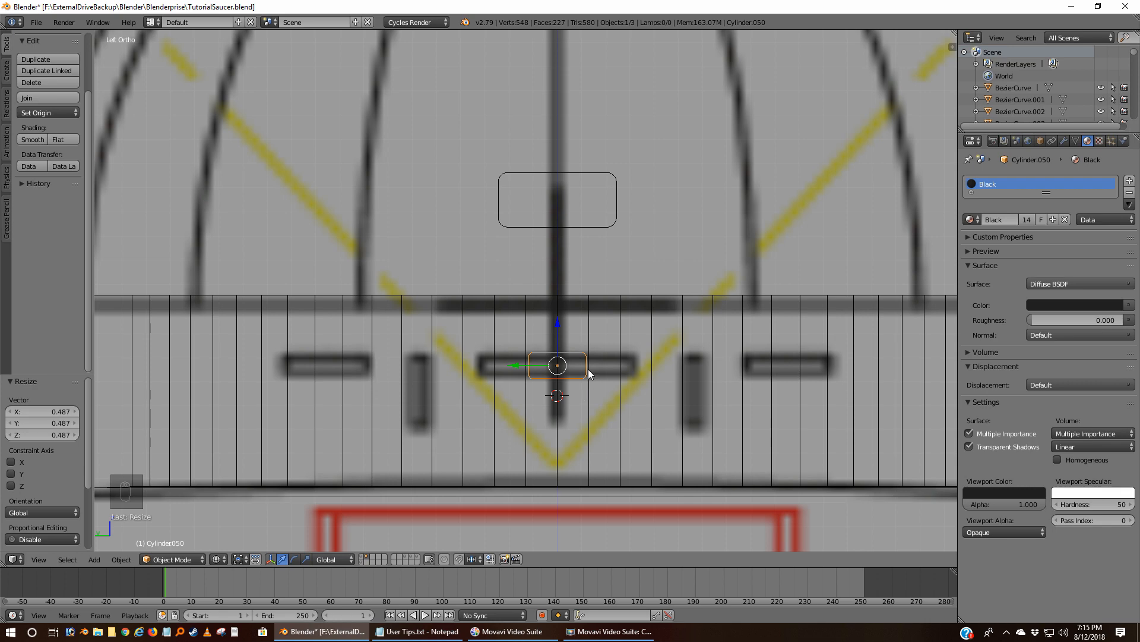
In Edit Mode, select the window block's vertices at its +Y end and move them 0.022 in Y to the blueprint slot's end.
key("Tab")
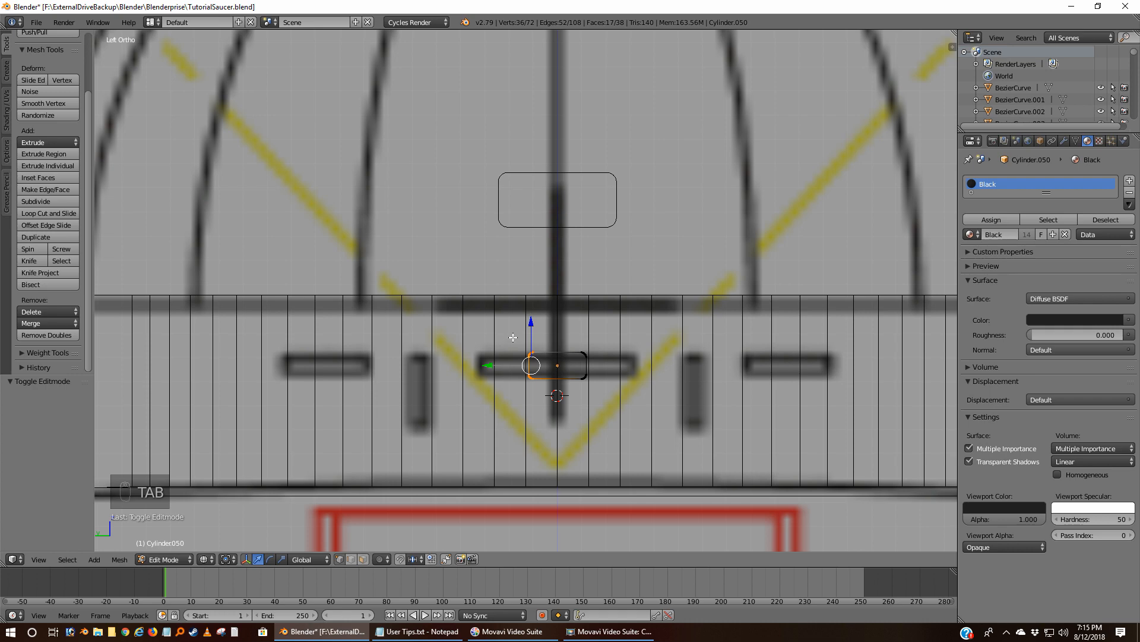
scroll(504, 366, "up", 2)
scroll(504, 366, "up", 2)
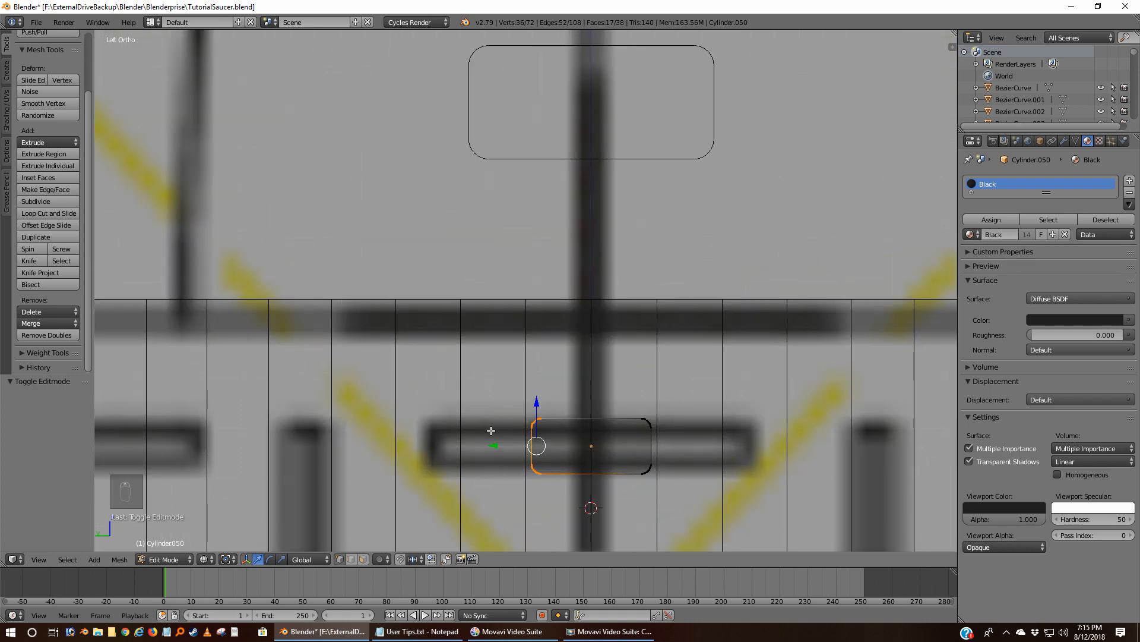
middle_click_drag(492, 427, 489, 344, "shift")
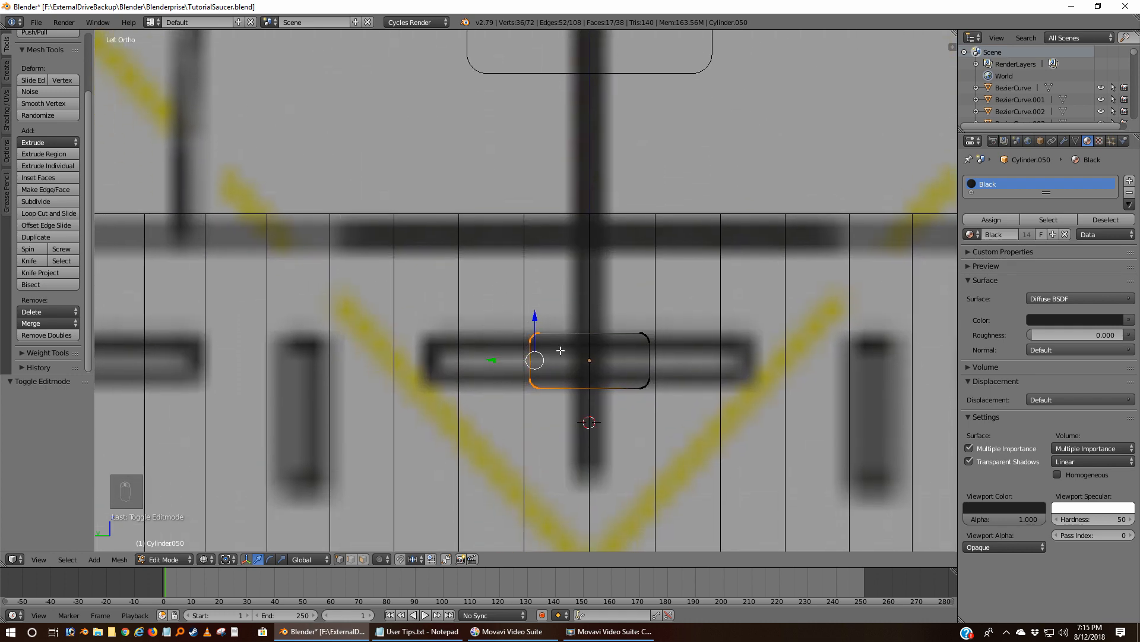
key("a")
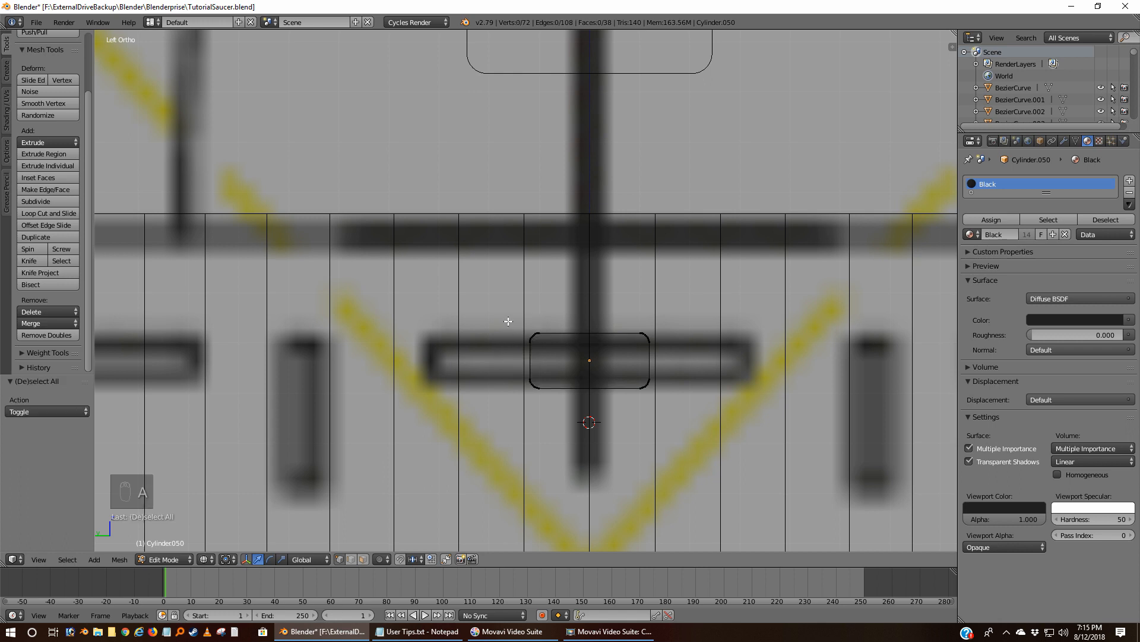
key("b")
left_click_drag(508, 301, 570, 463)
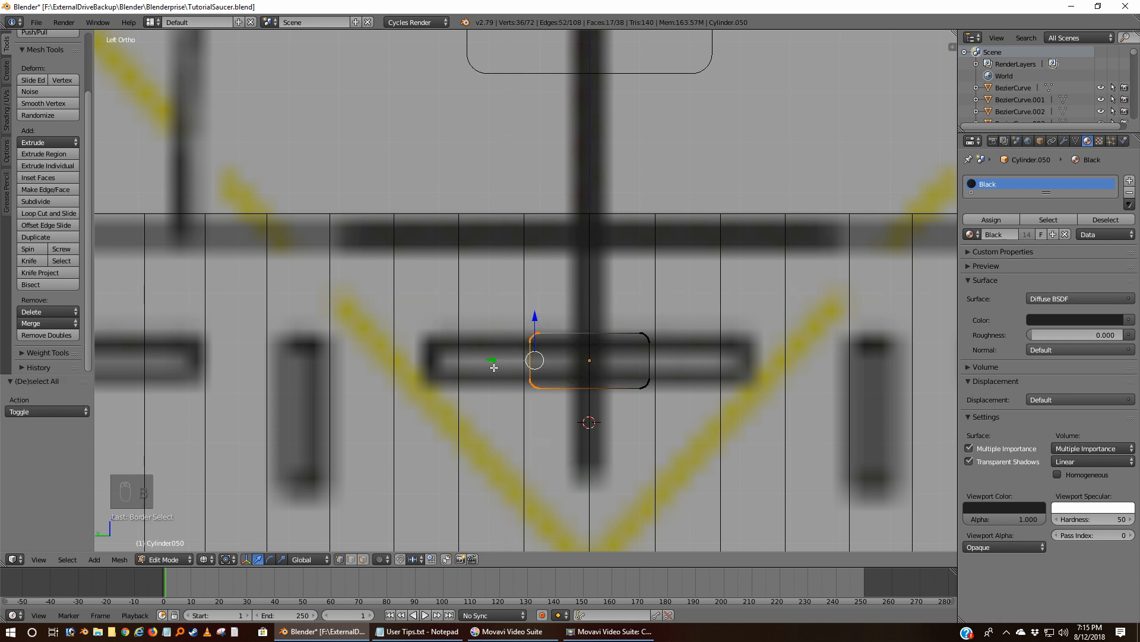
left_click_drag(494, 361, 384, 358)
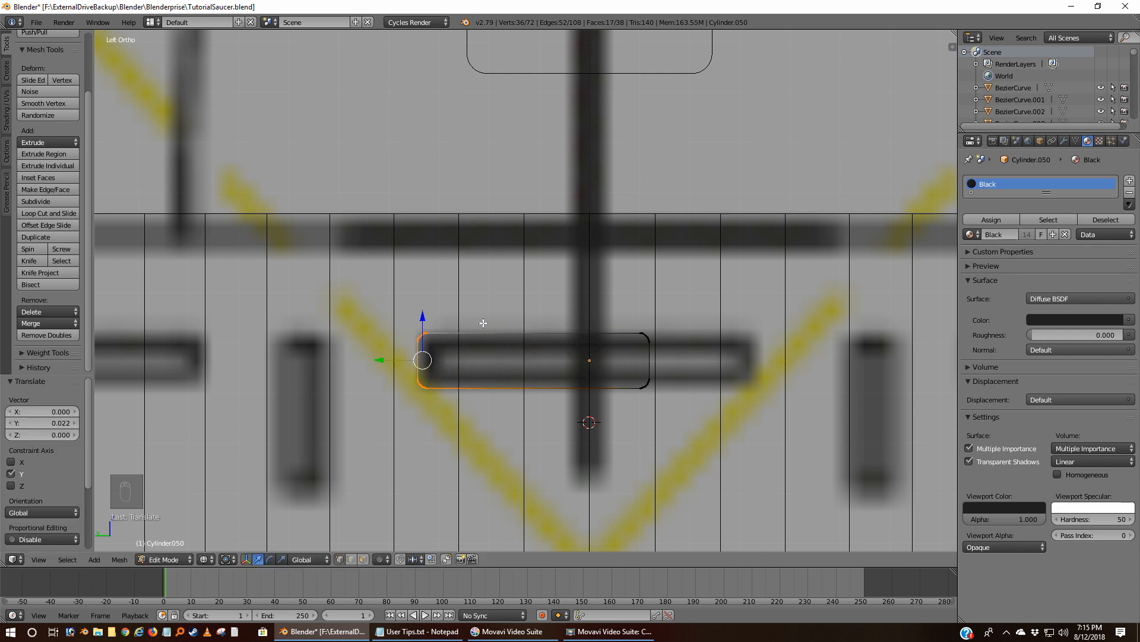
Select only the vertices at the window block's -Y end and move them -0.023 in Y to the slot's opposite end.
key("a")
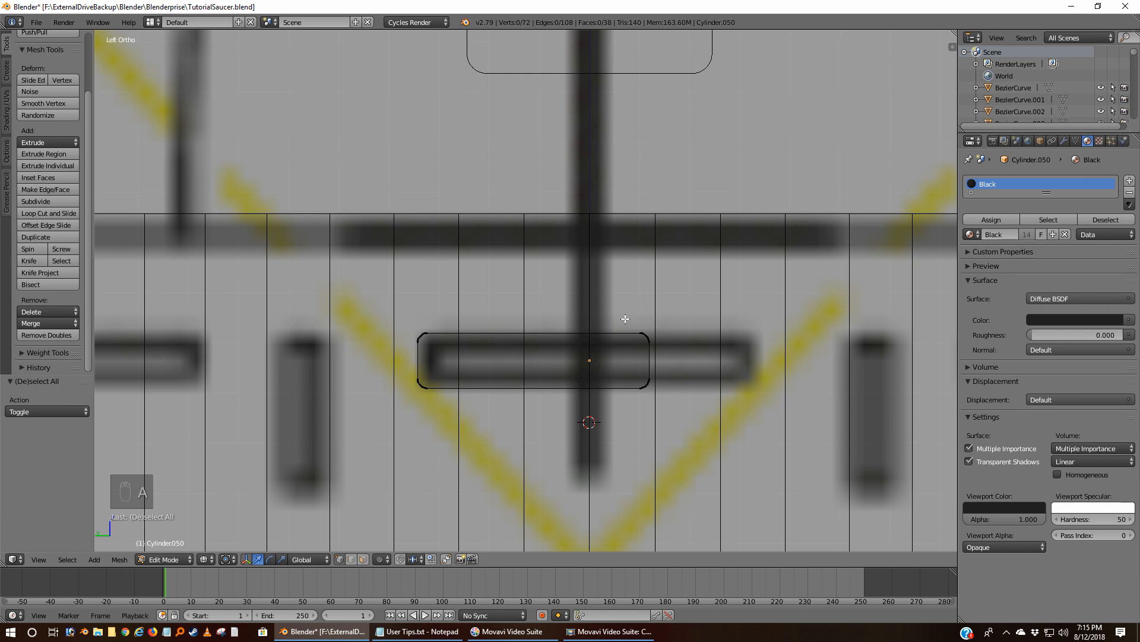
key("b")
left_click_drag(621, 325, 666, 394)
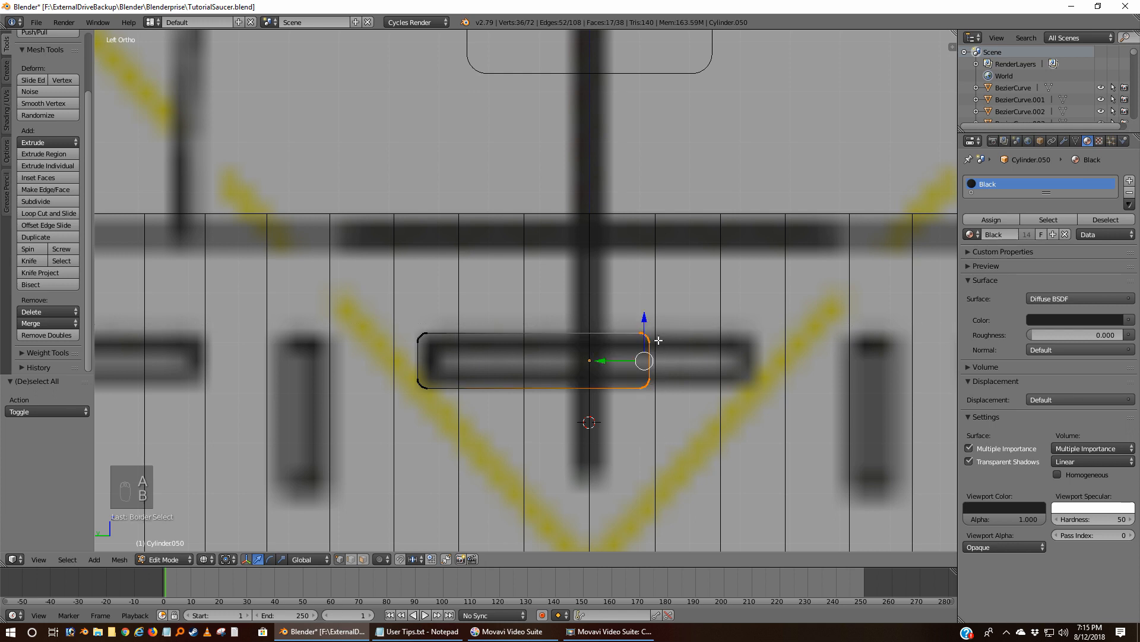
left_click_drag(611, 361, 713, 365)
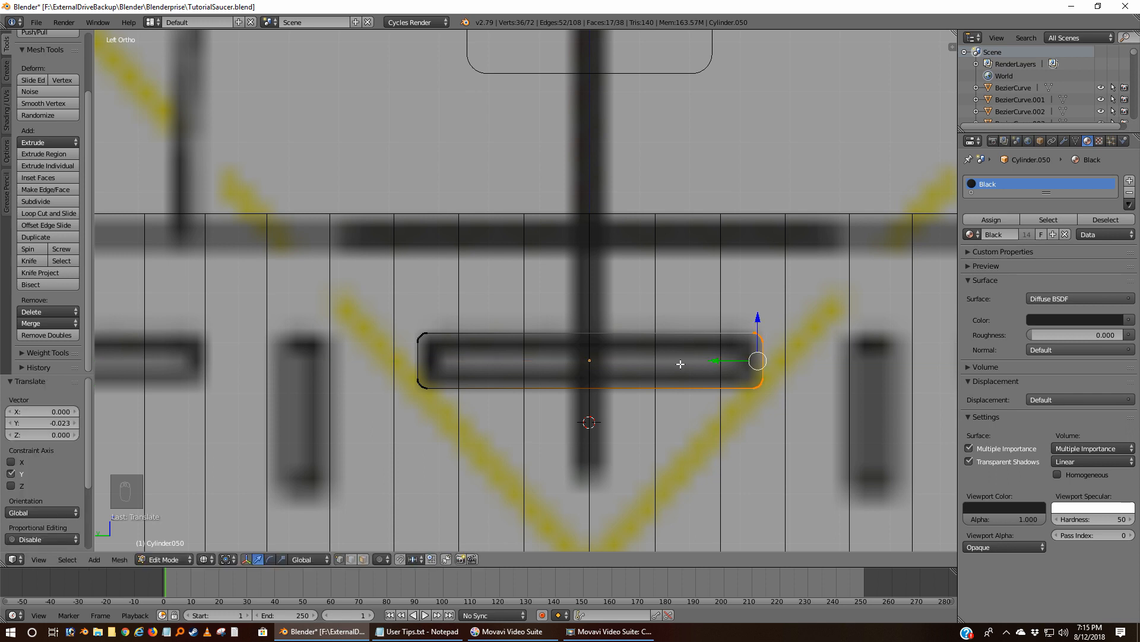
Deselect the central window block's vertices and return to Object Mode.
key("a")
key("Tab")
scroll(680, 364, "down", 4)
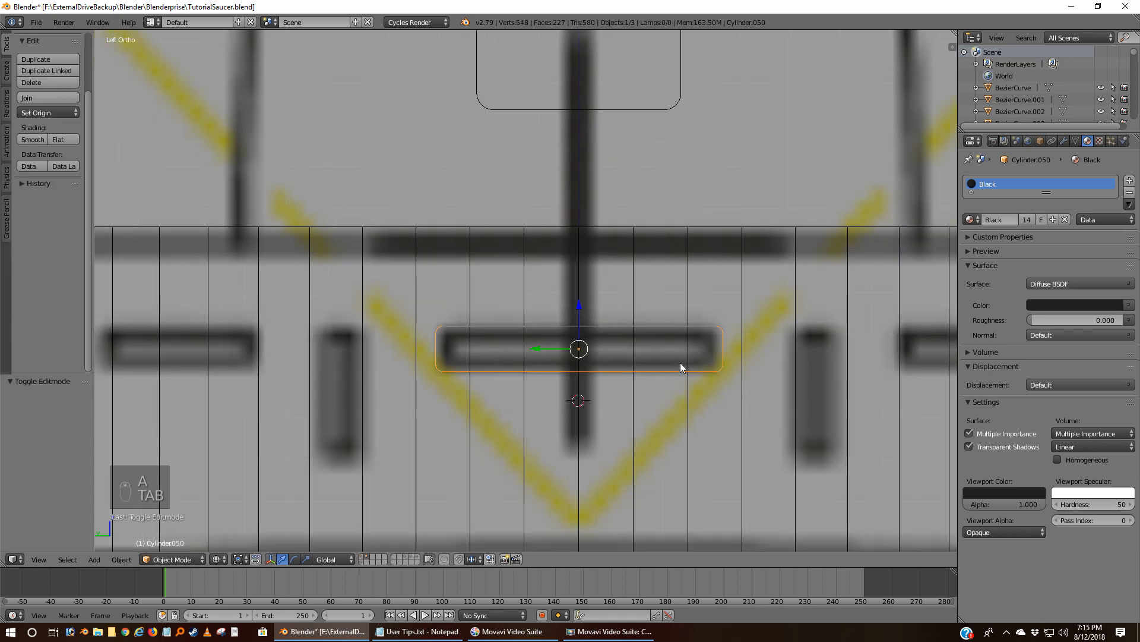
right_click(585, 212)
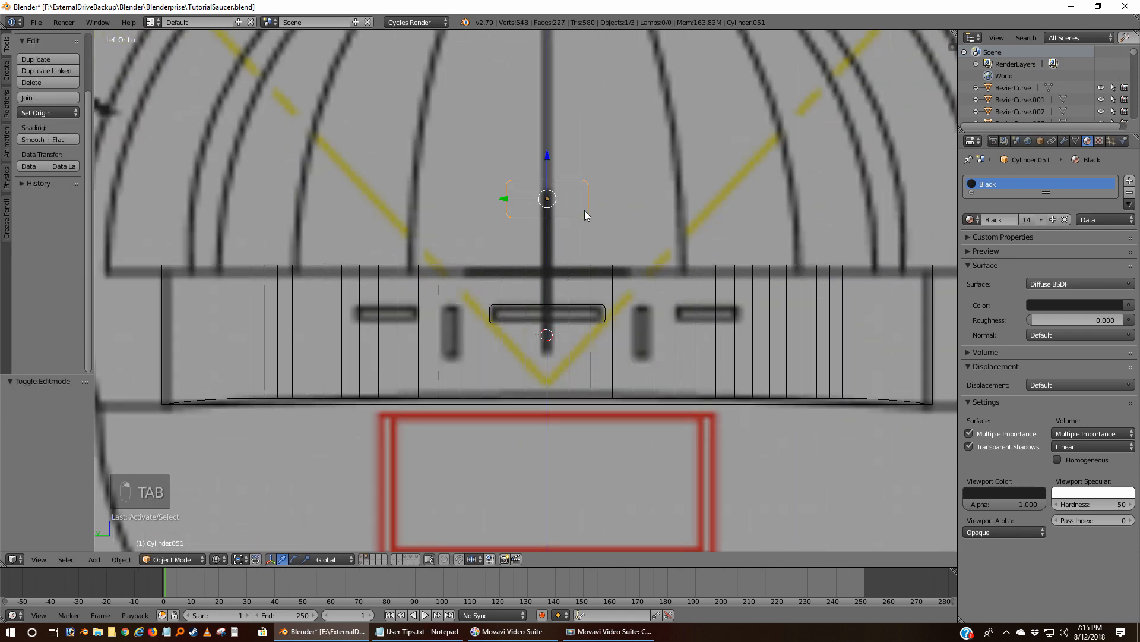
key("shift+d")
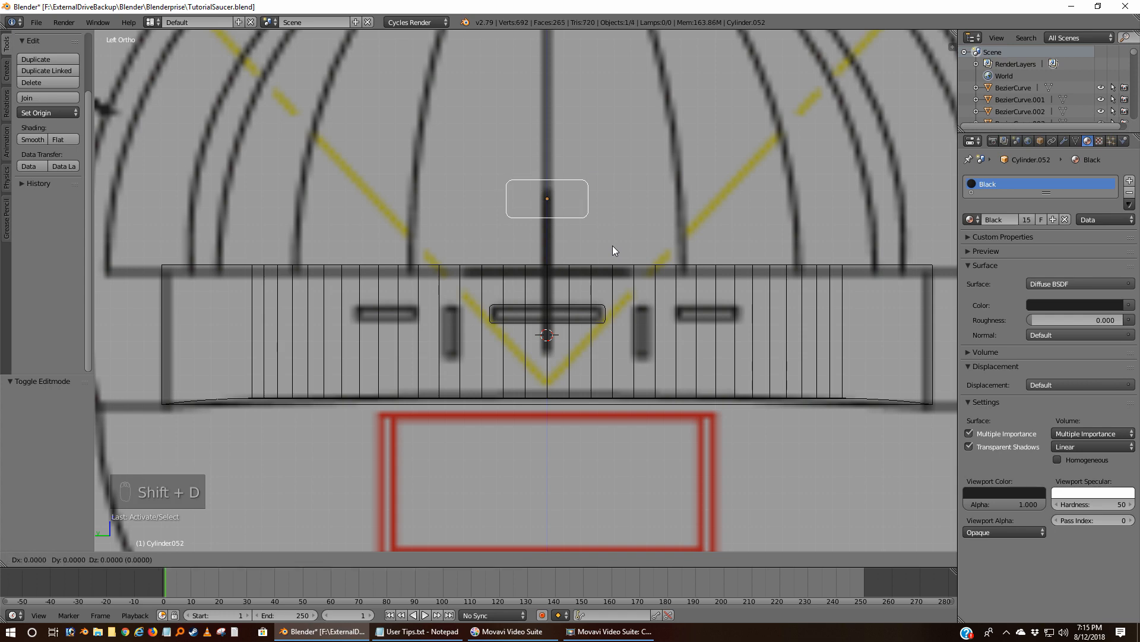
right_click(612, 245)
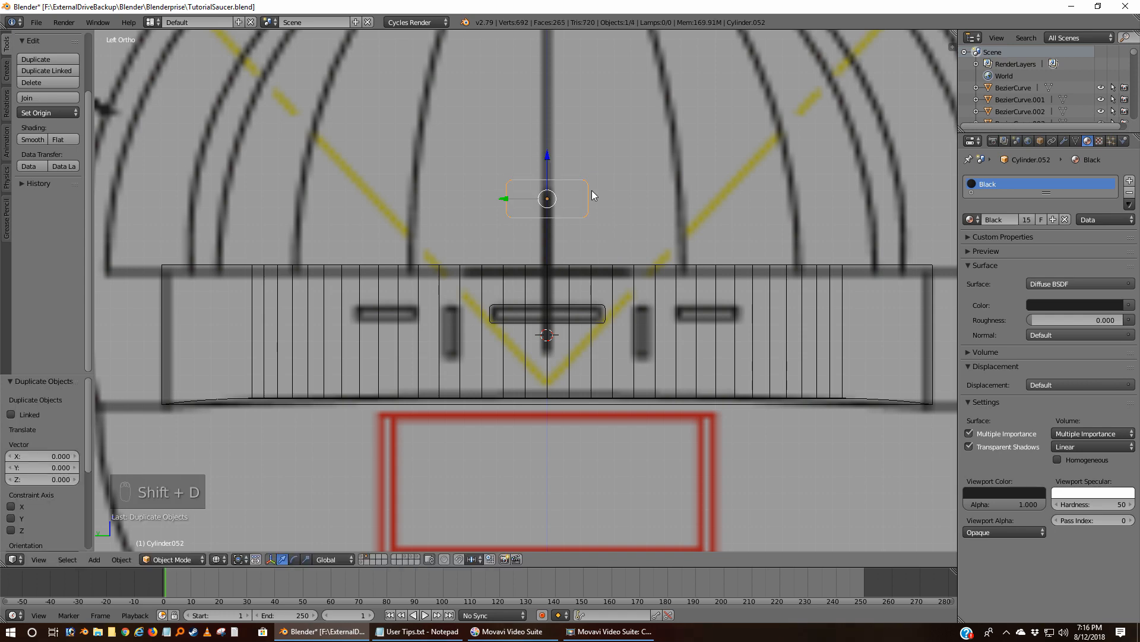
type("r90")
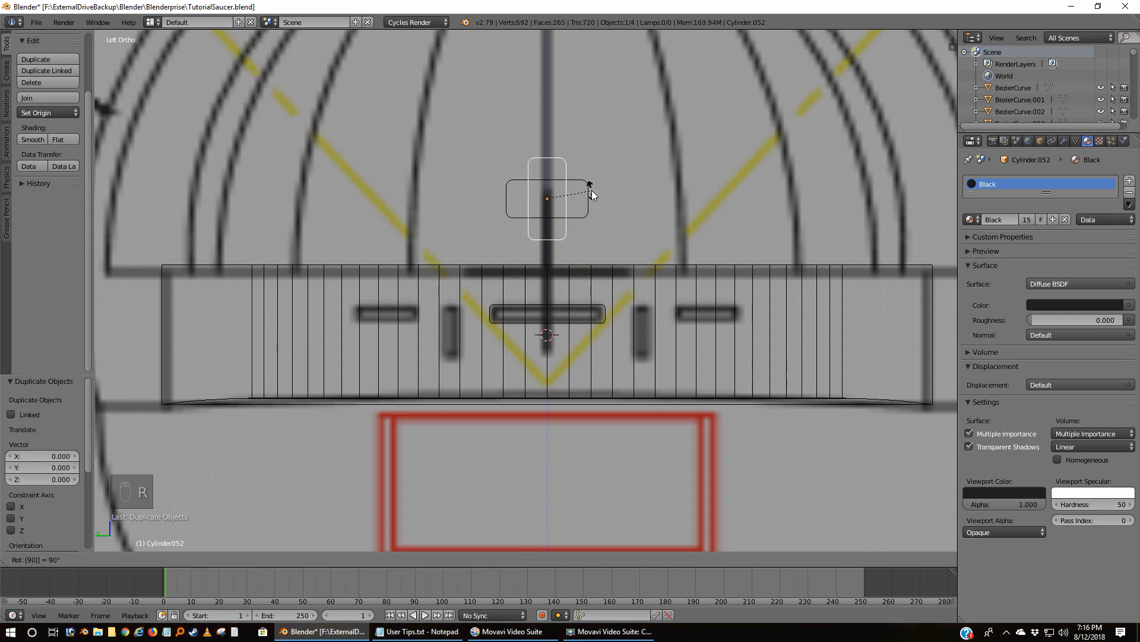
key("Return")
key("g")
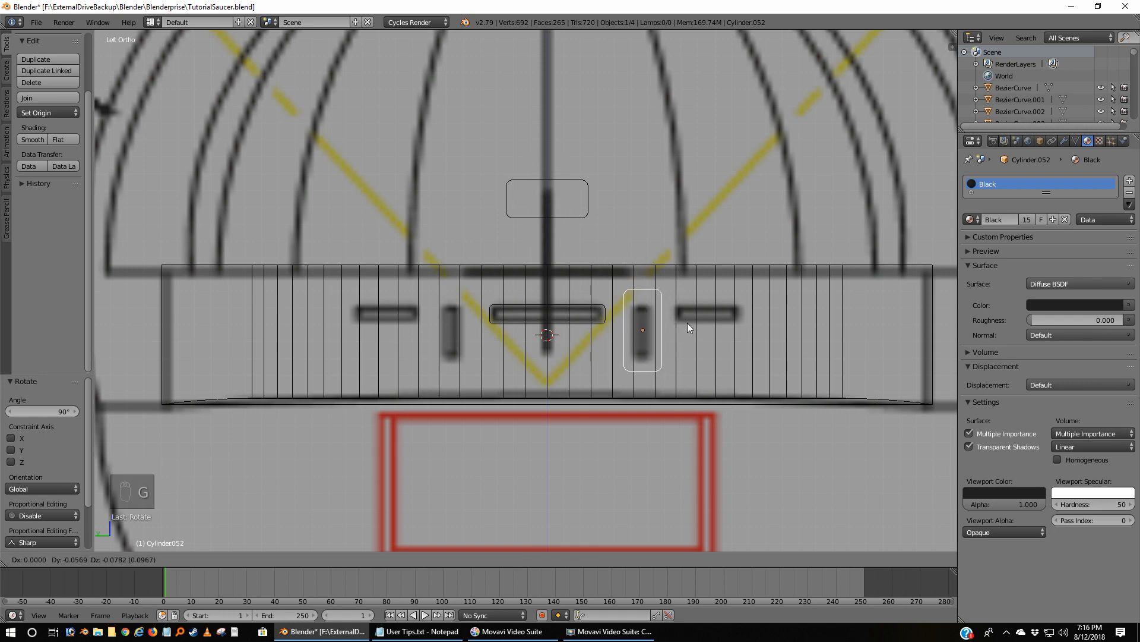
key("Escape")
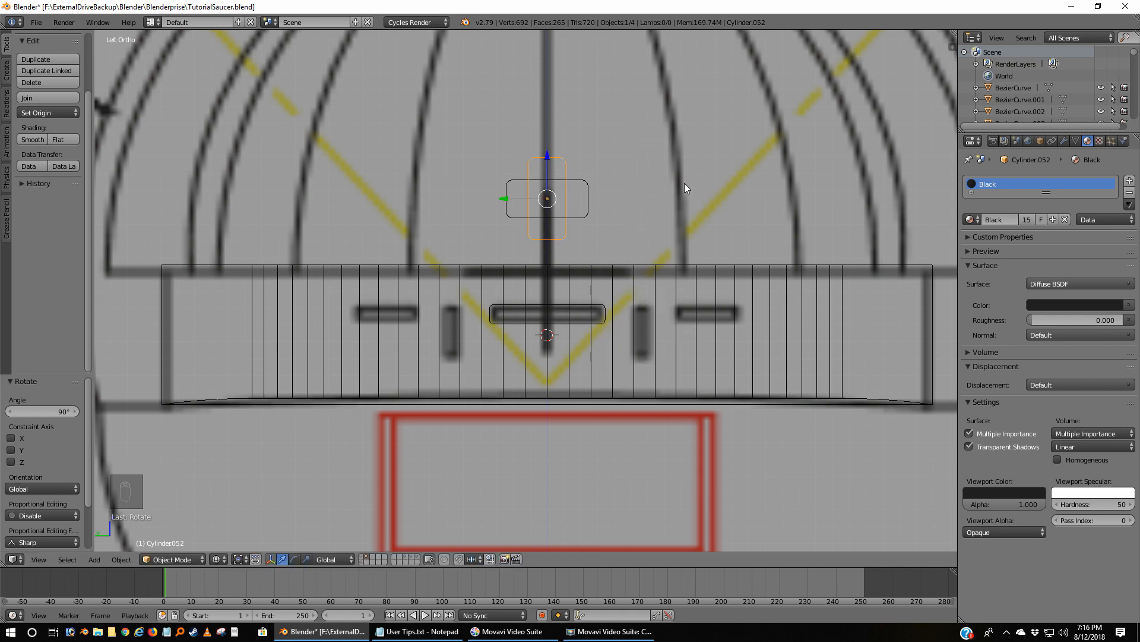
key("x")
left_click(679, 203)
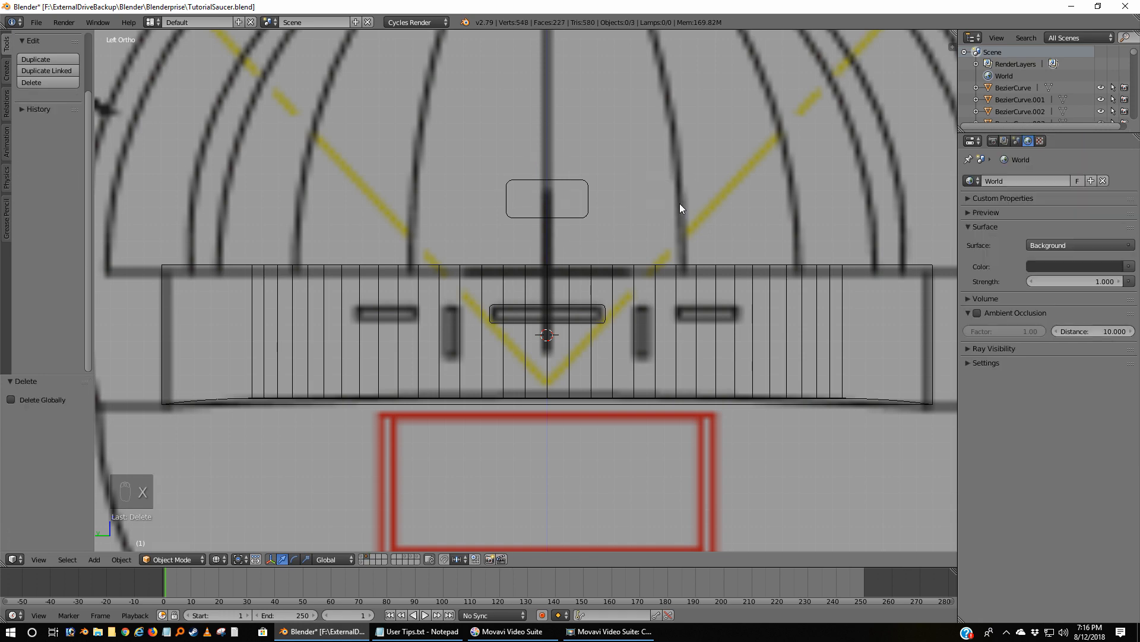
Duplicate the central window block on the base and move the copy -0.057 in Y and -0.010 in Z, onto the adjacent upright slot.
right_click(600, 322)
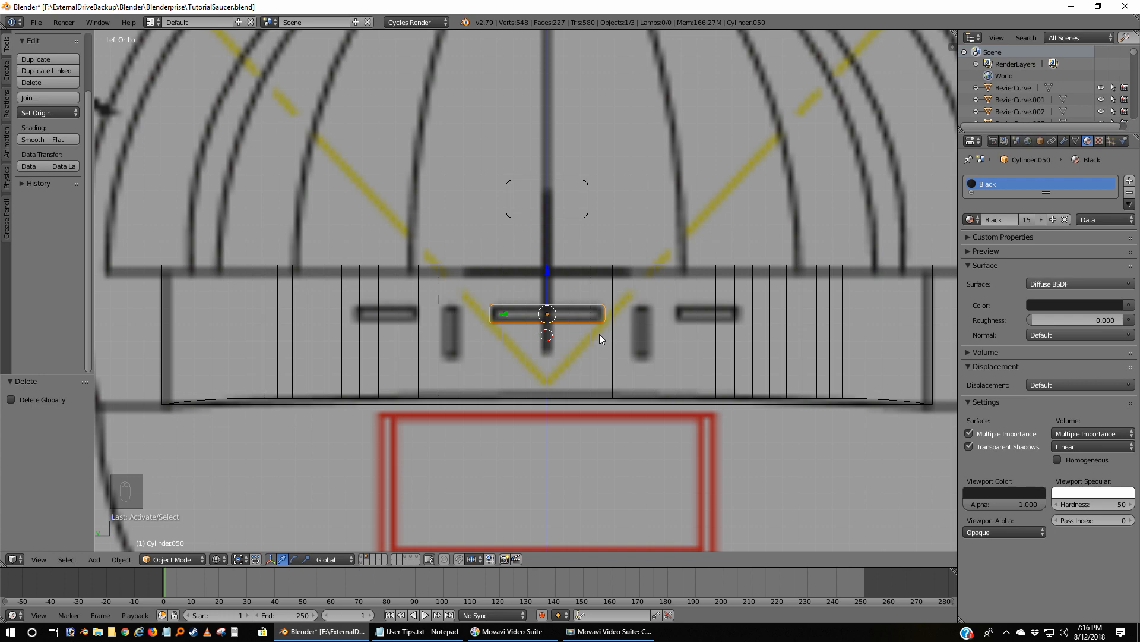
key("shift+d")
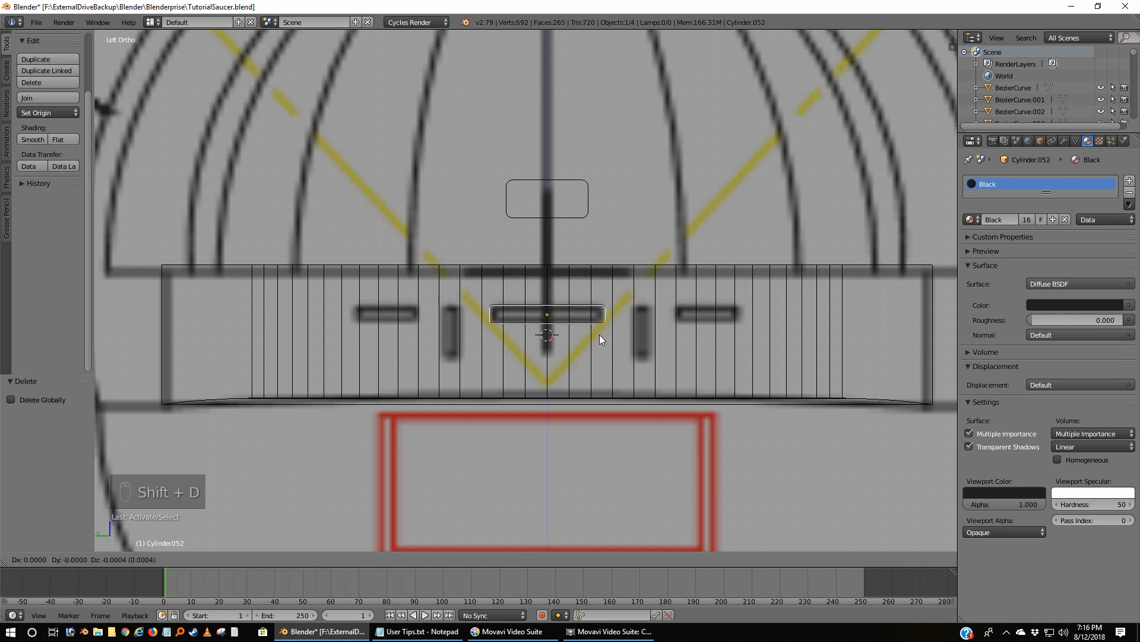
right_click(600, 334)
key("g")
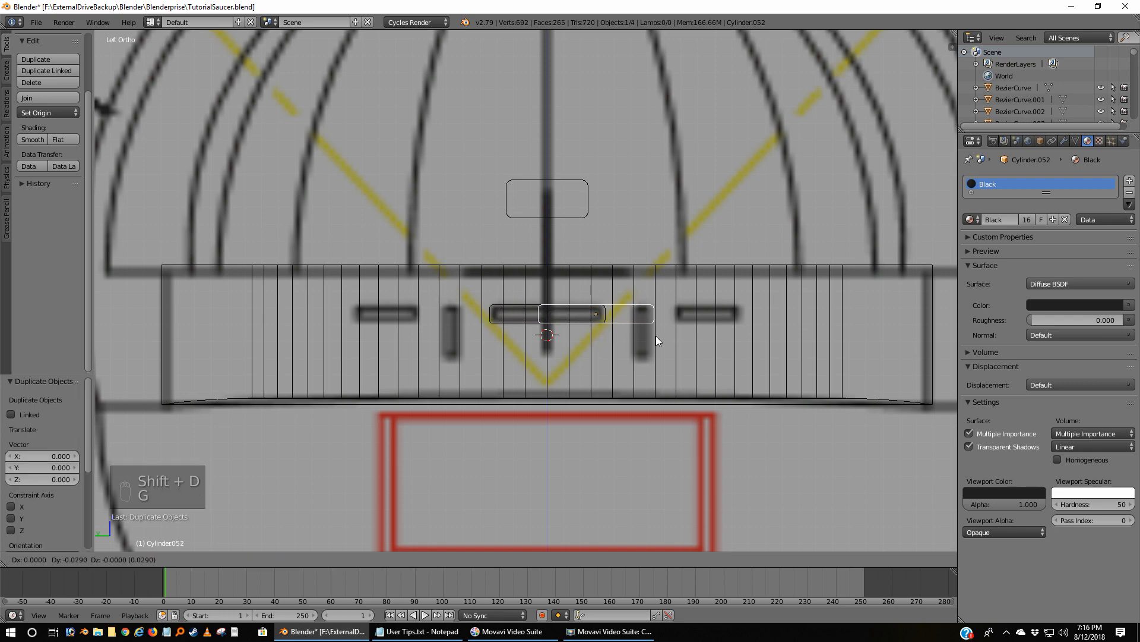
left_click(695, 352)
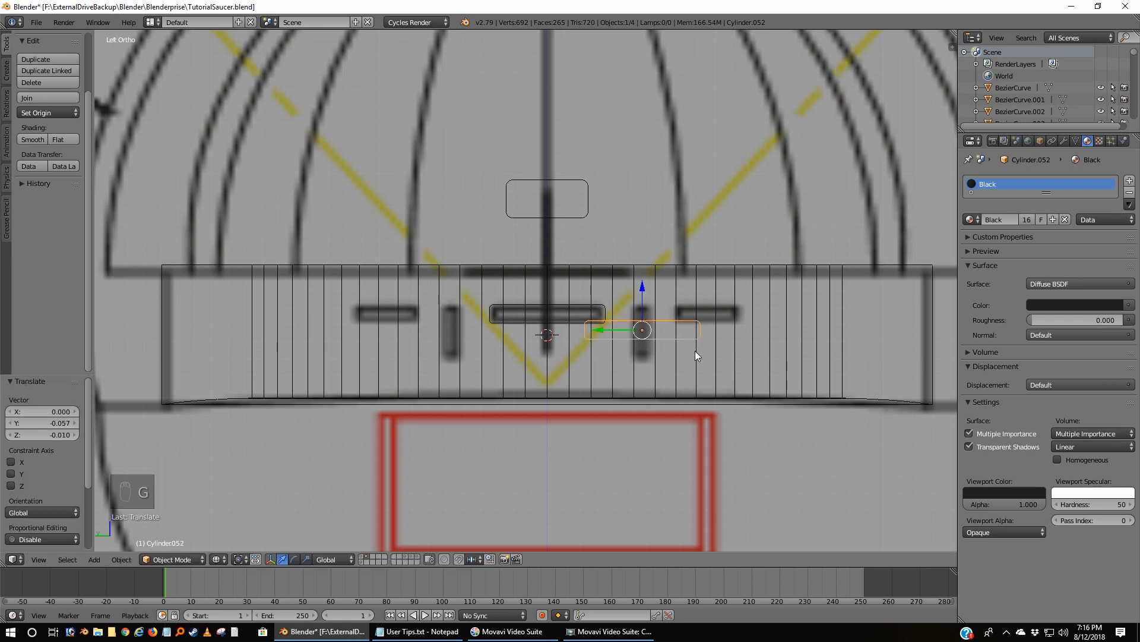
Rotate the copied window block 90° so it stands upright over the vertical blueprint slot.
type("r90")
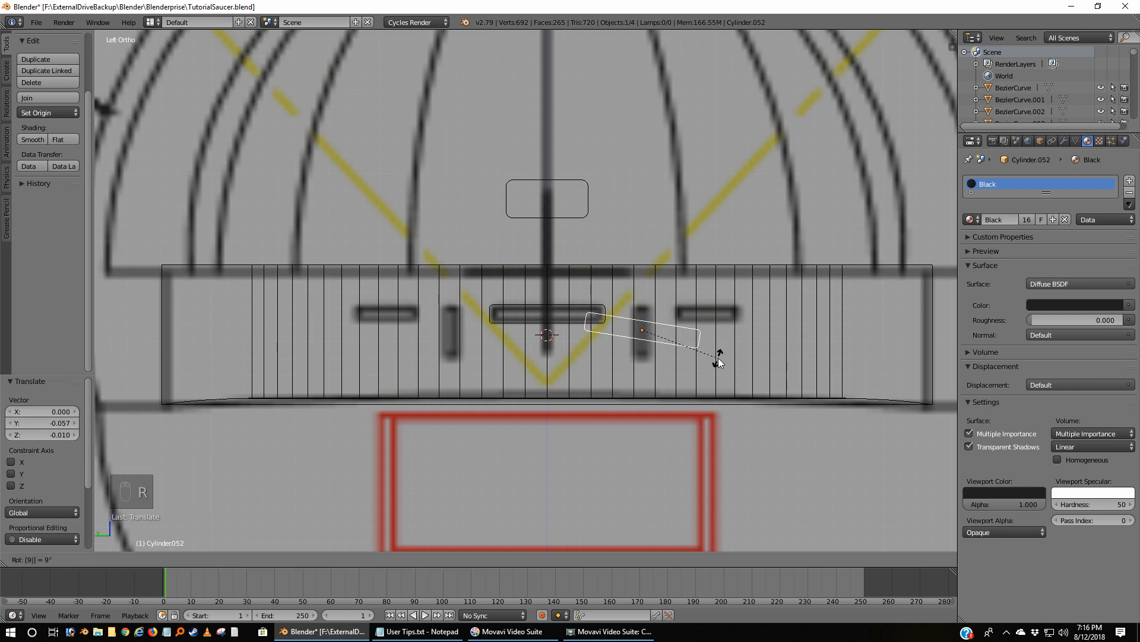
key("Return")
scroll(720, 359, "up", 2)
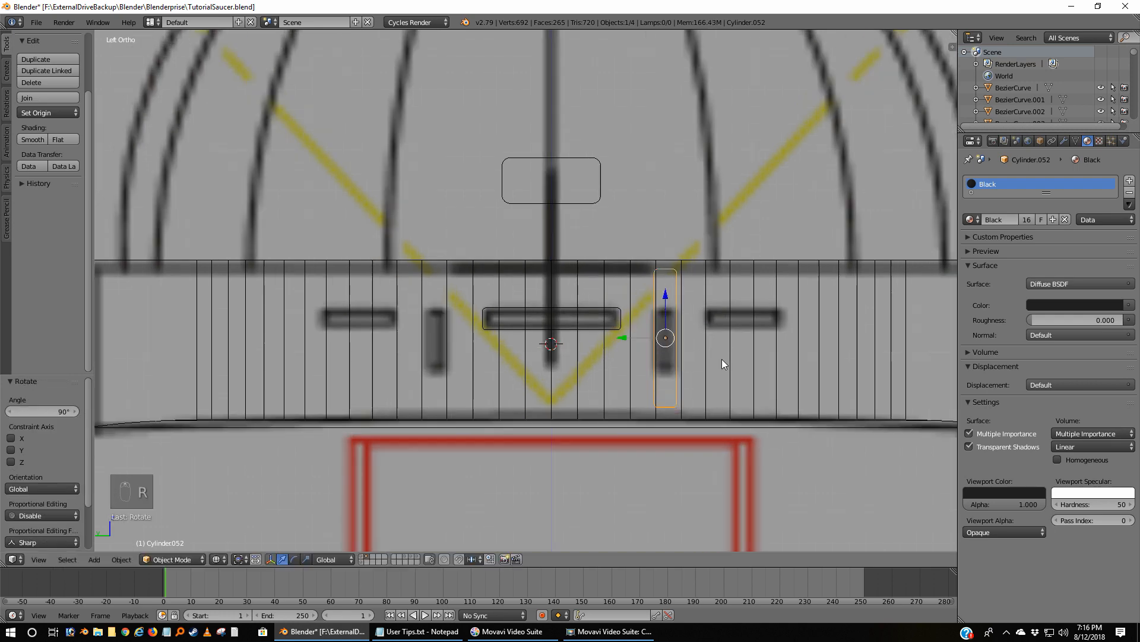
middle_click_drag(734, 375, 675, 344, "shift")
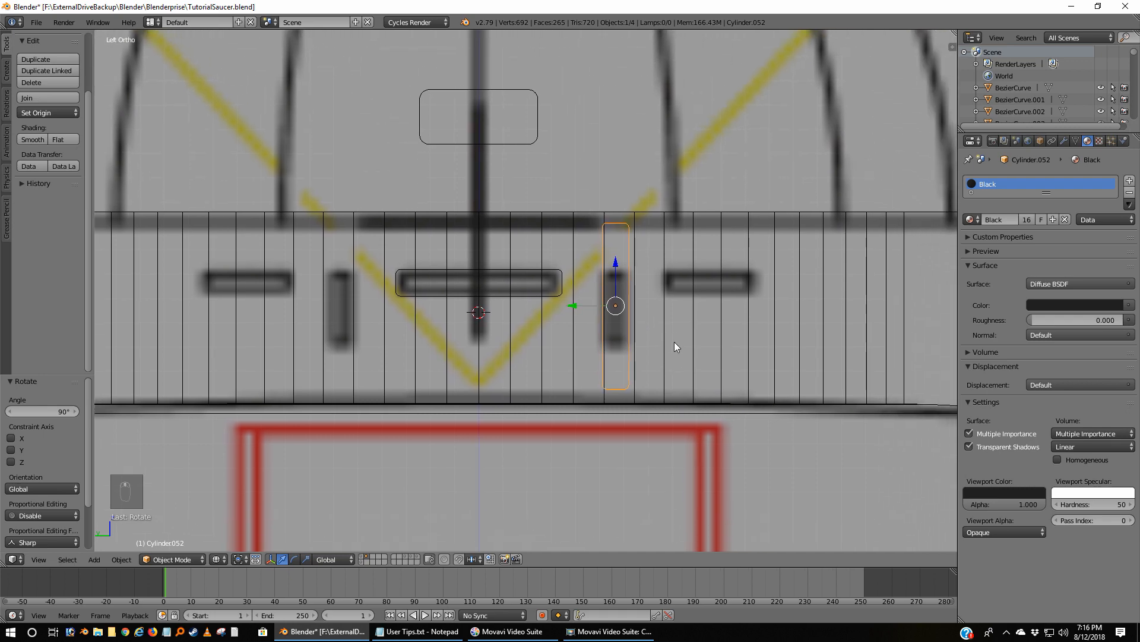
scroll(683, 347, "up", 3)
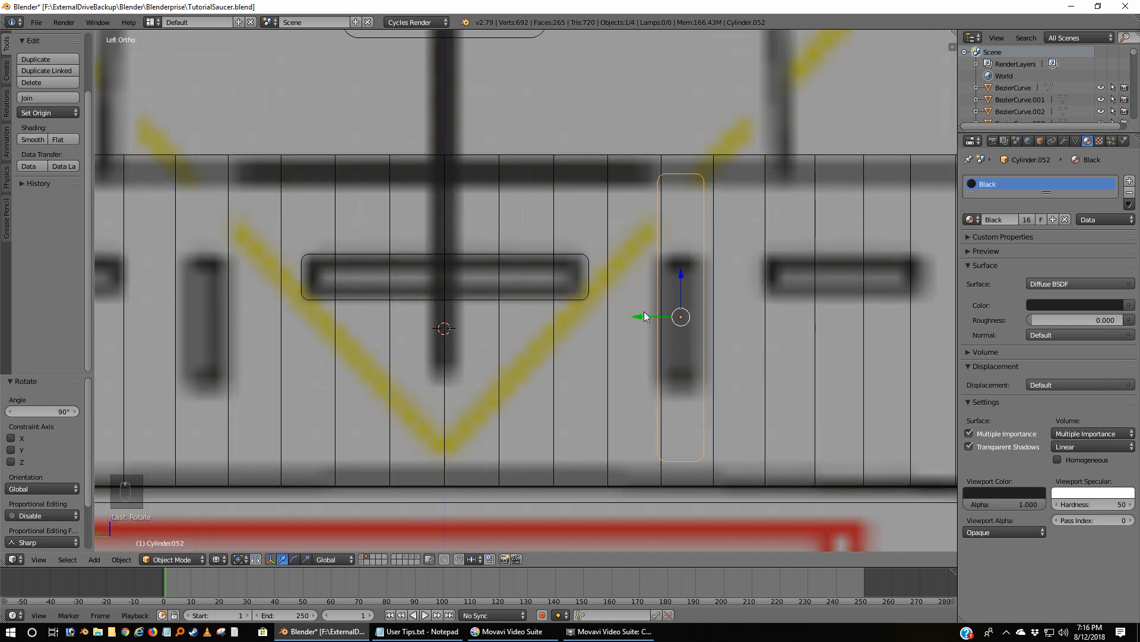
left_click_drag(640, 317, 639, 322)
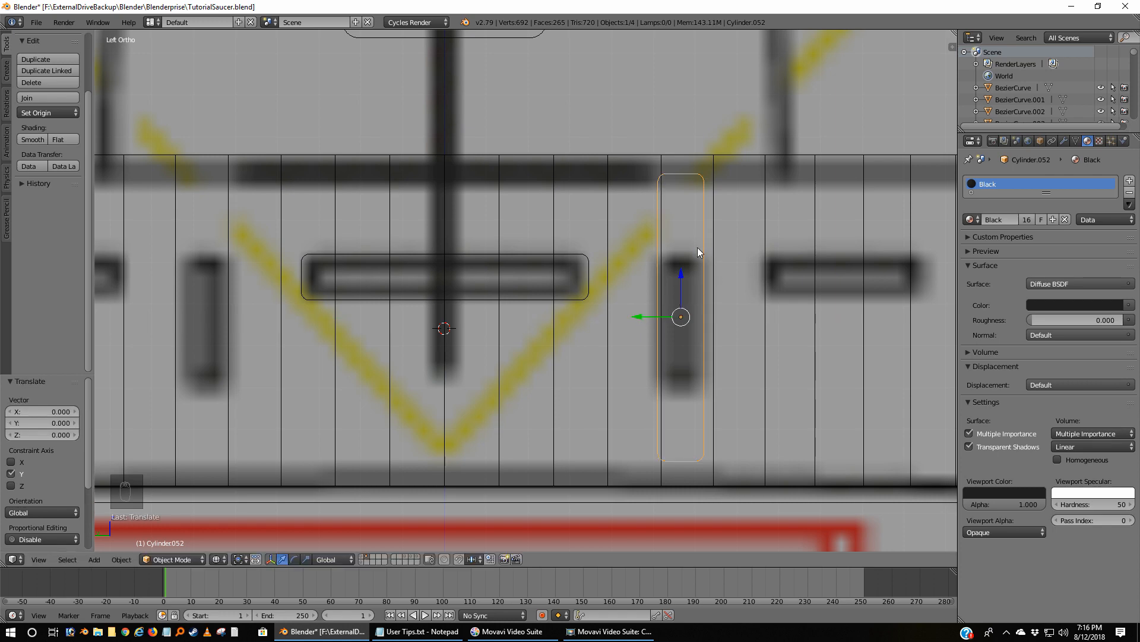
In Edit Mode, select the upright block's upper-end vertices and move them about -0.0185 in Z to the blueprint slot's upper end.
key("Tab")
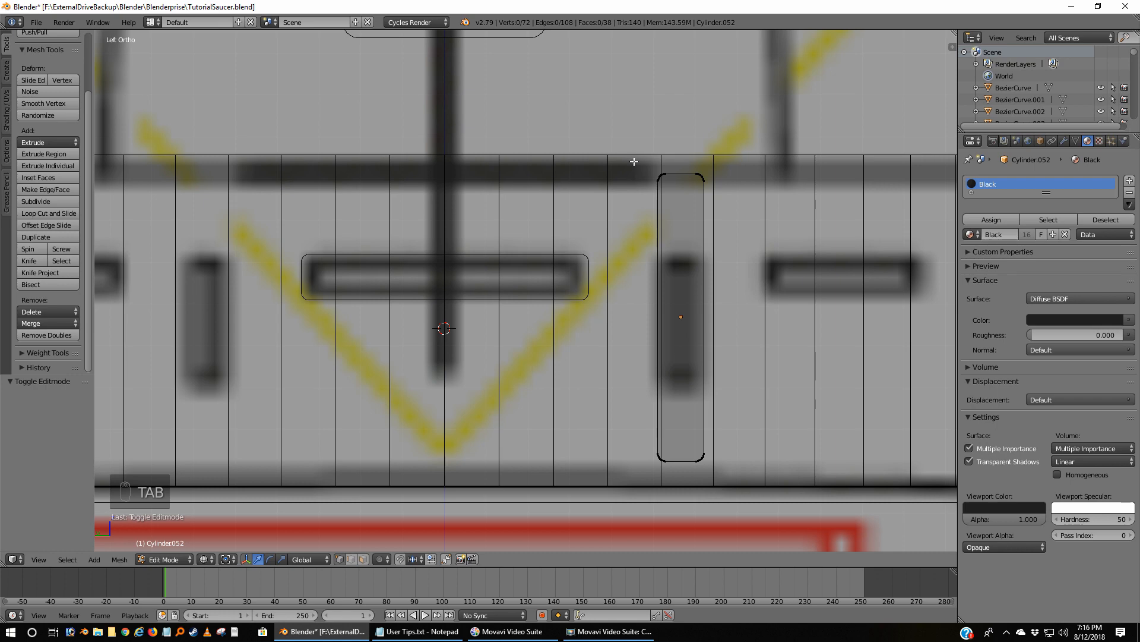
key("b")
key("b")
left_click_drag(634, 161, 748, 232)
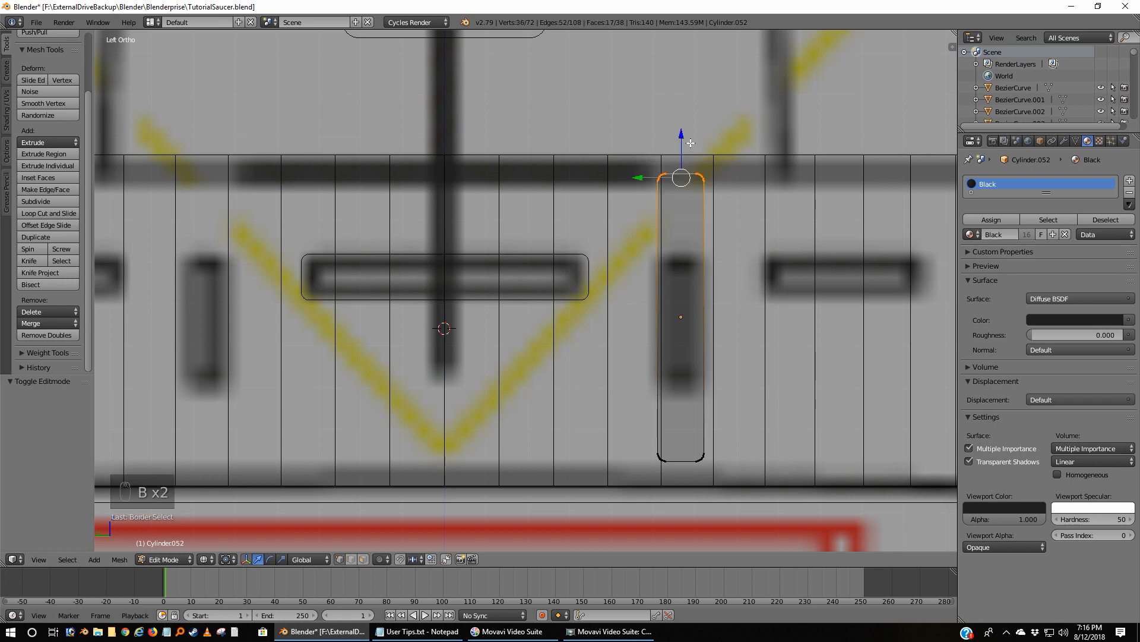
key("g")
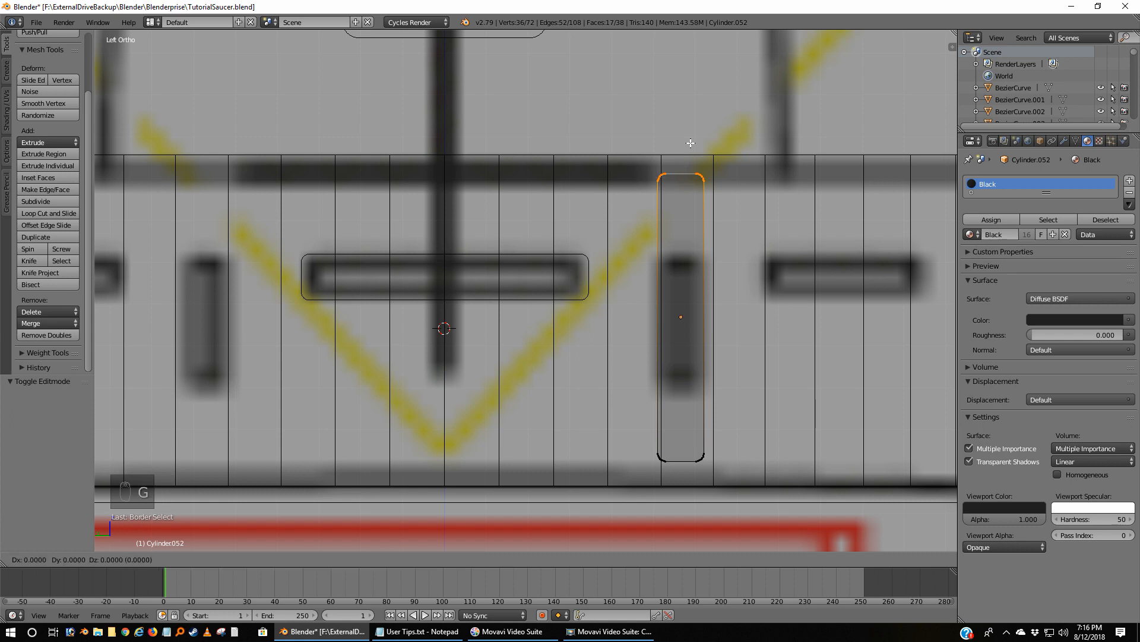
key("z")
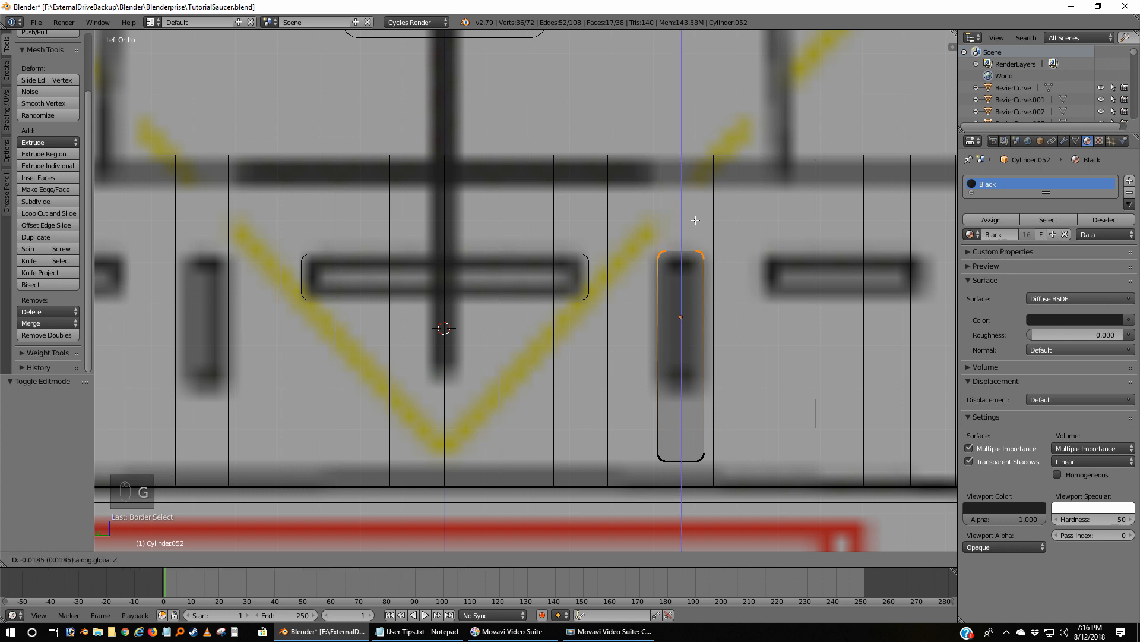
left_click(695, 220)
Move only the upright block's lower-end vertices 0.014 in Z to the slot's lower end, and return to Object Mode.
key("a")
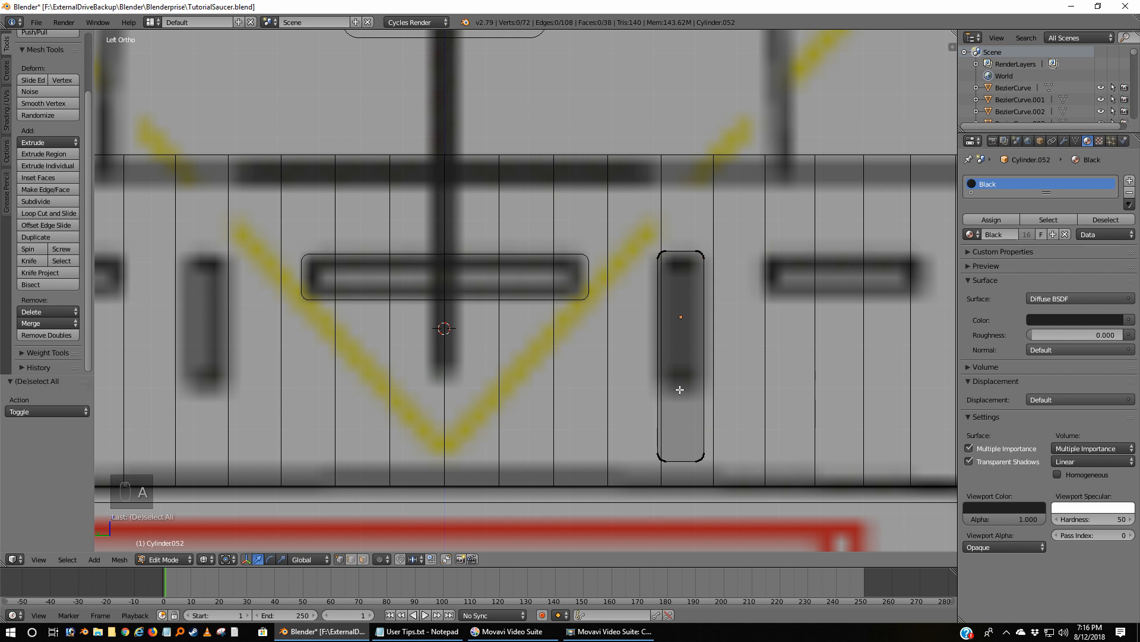
key("b")
left_click_drag(641, 430, 723, 491)
left_click_drag(685, 414, 693, 361)
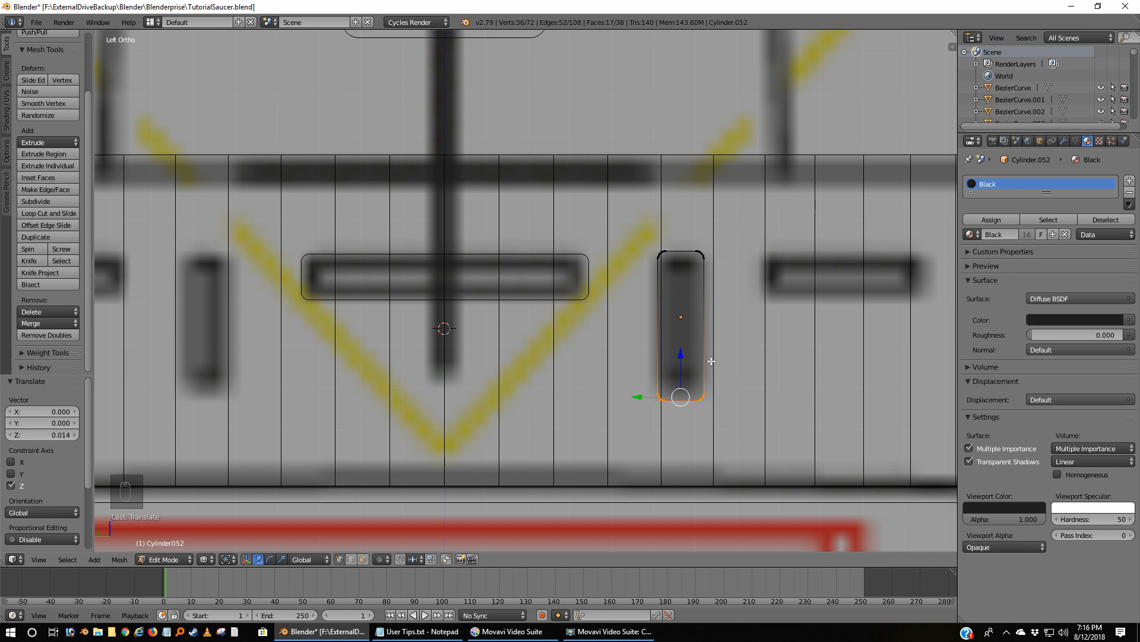
key("a")
key("Tab")
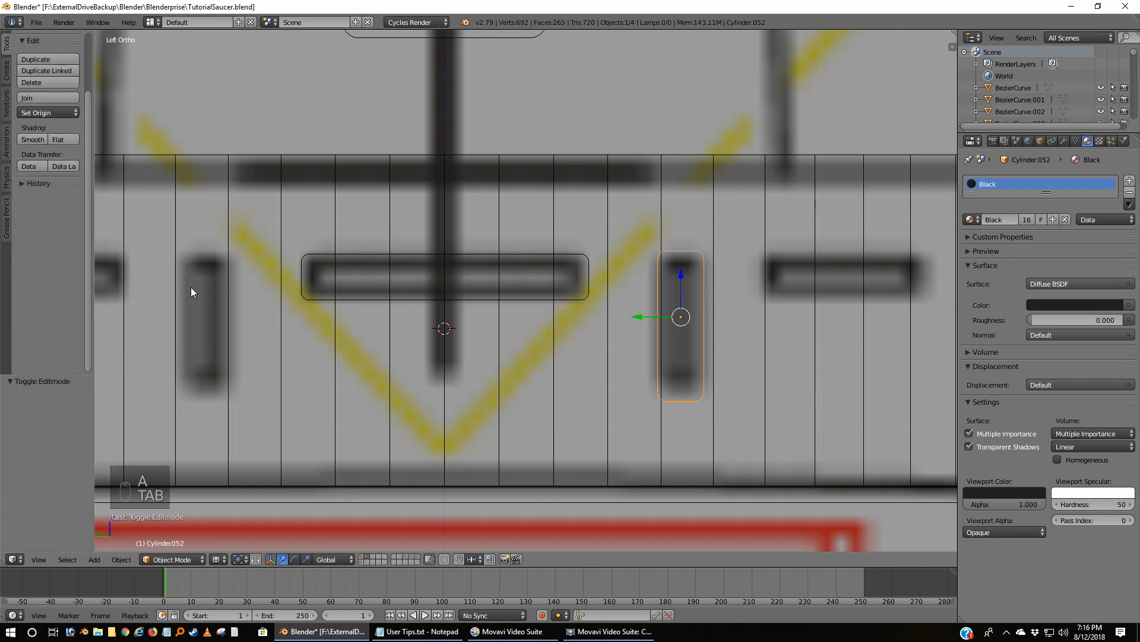
Duplicate the central window block and move the copy -0.095 in Y, over the short horizontal slot beyond the upright one.
right_click(467, 303)
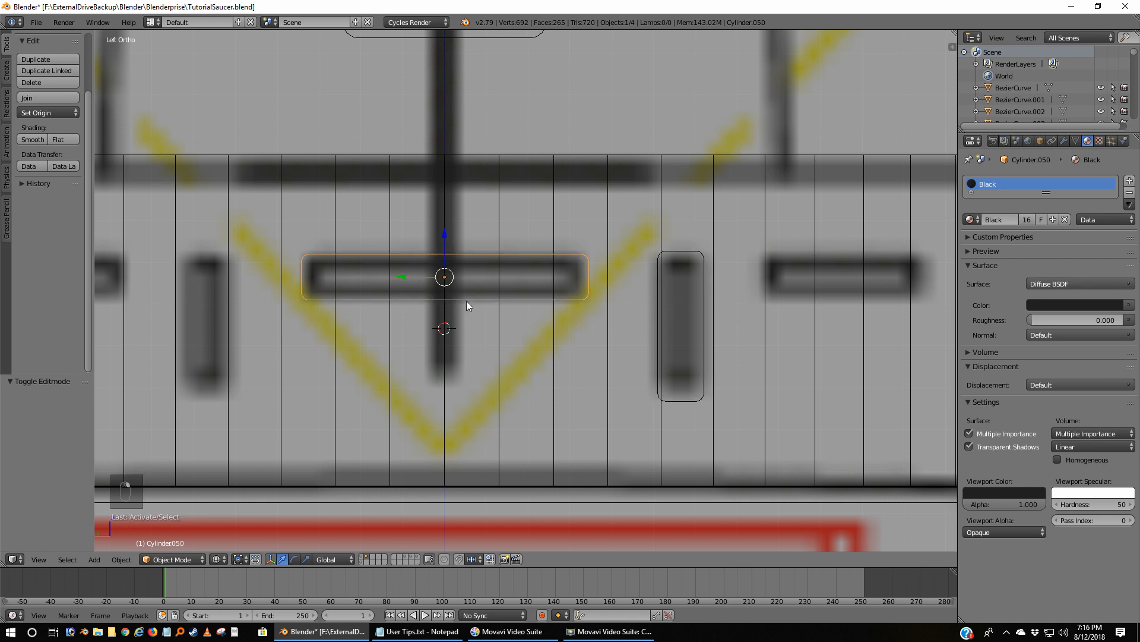
key("shift+s")
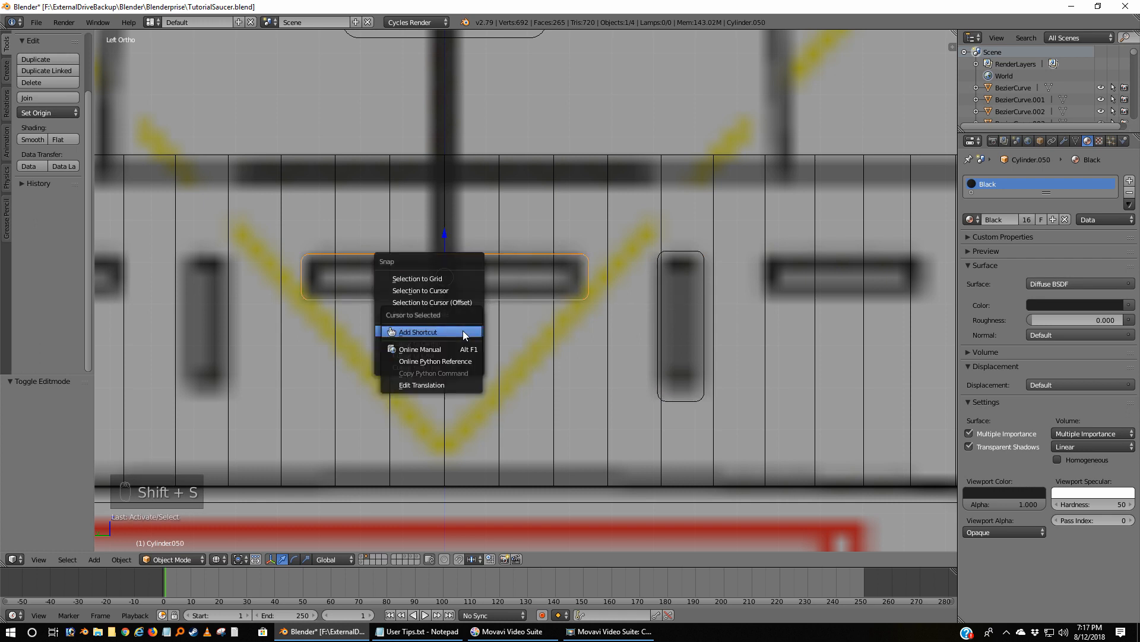
key("shift+d")
right_click(513, 317)
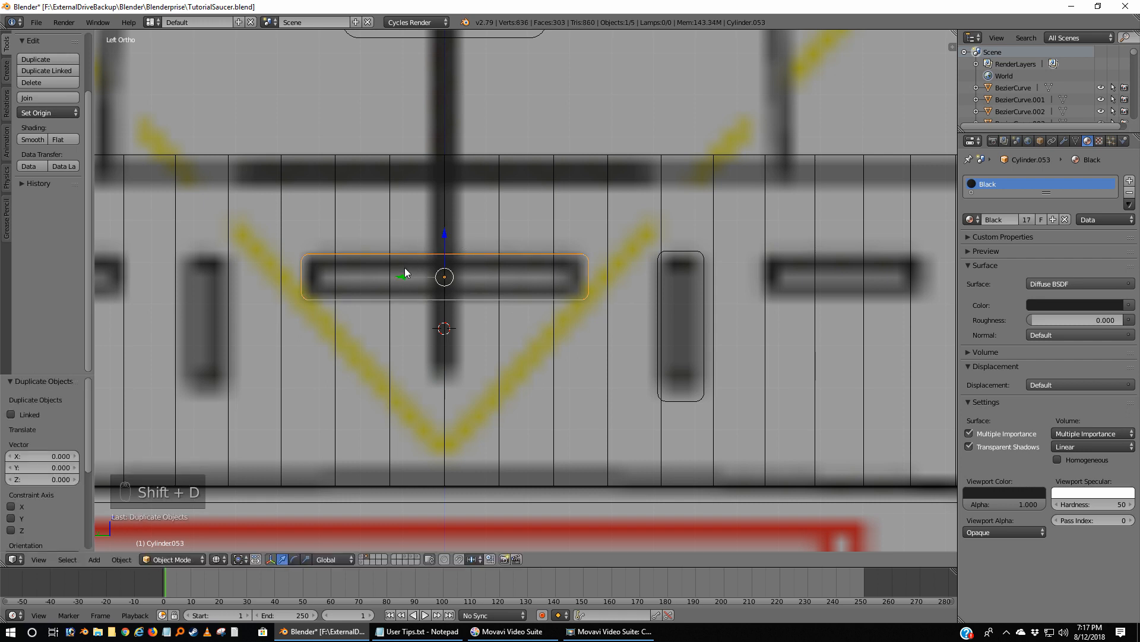
left_click_drag(404, 275, 800, 327)
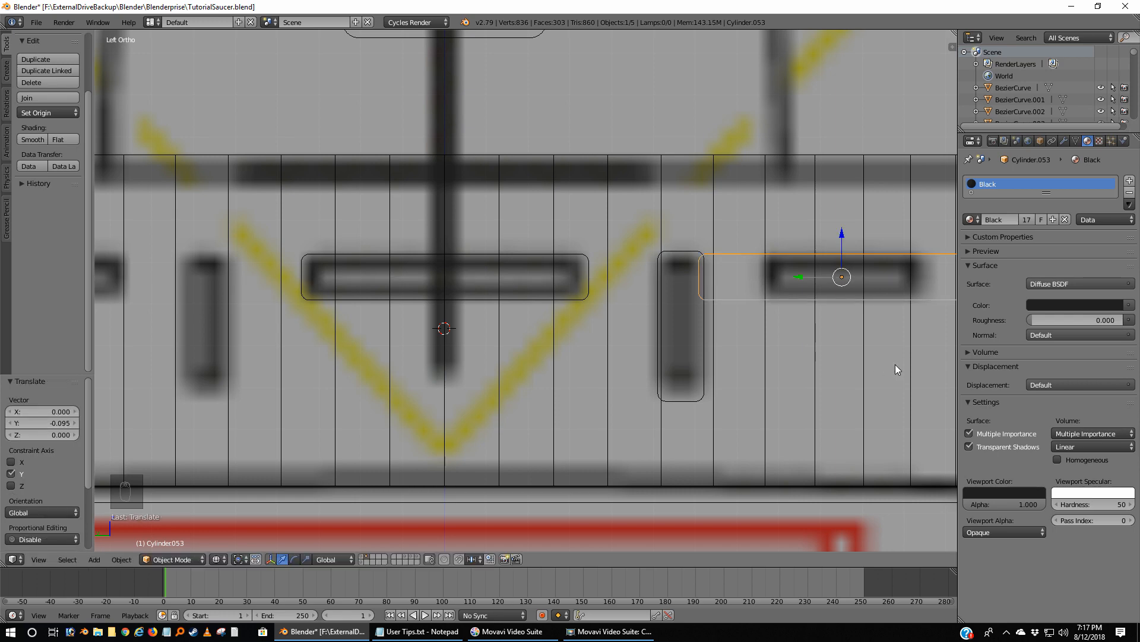
middle_click_drag(900, 356, 689, 356, "shift")
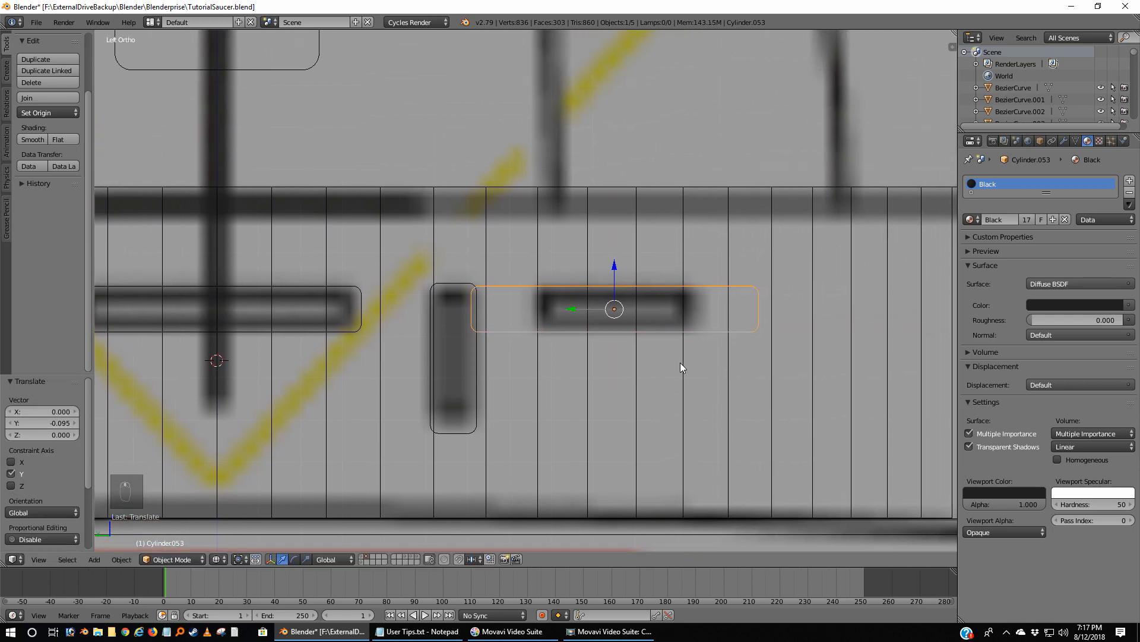
In Edit Mode, select the new copy's +Y end vertices and move them -0.015 in Y to the short slot's near end.
key("Tab")
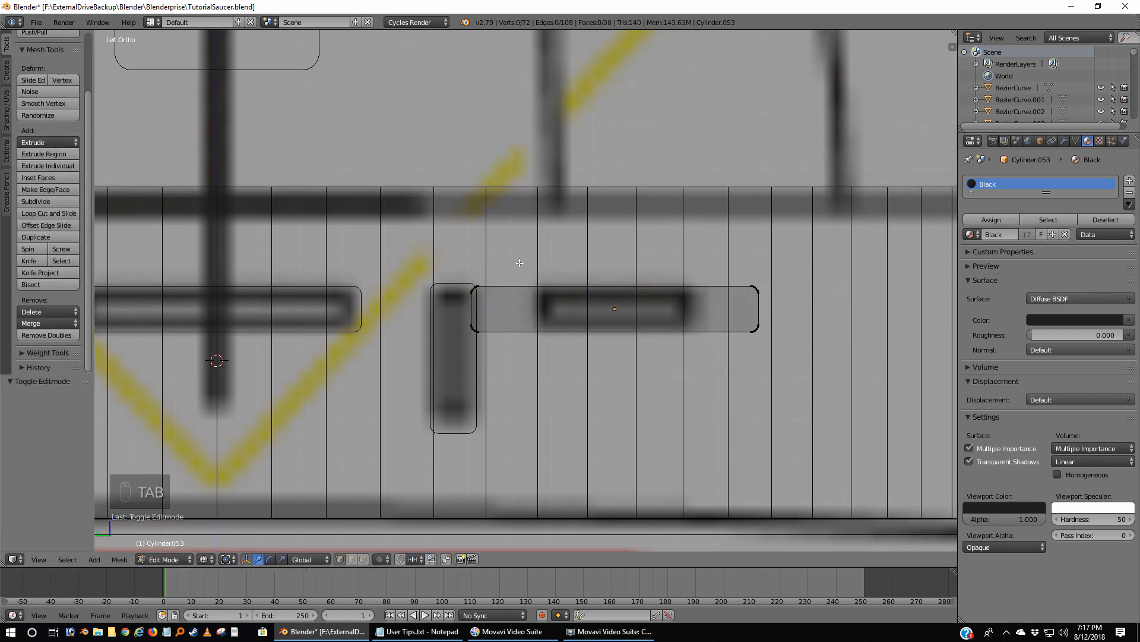
key("b")
key("b")
left_click_drag(519, 263, 394, 361)
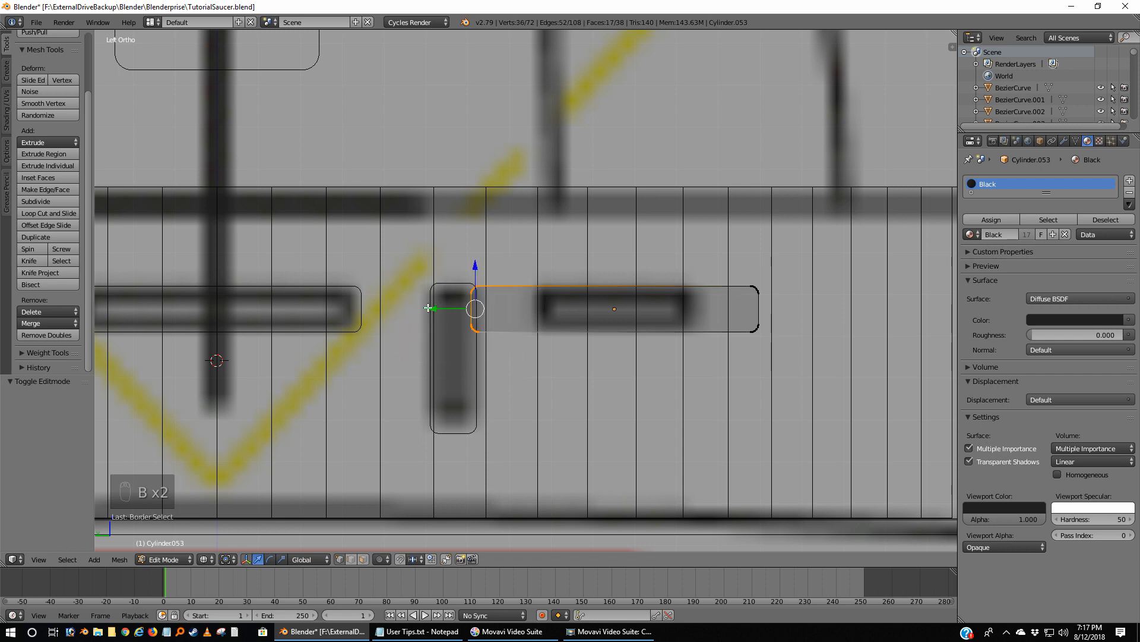
left_click_drag(429, 308, 492, 316)
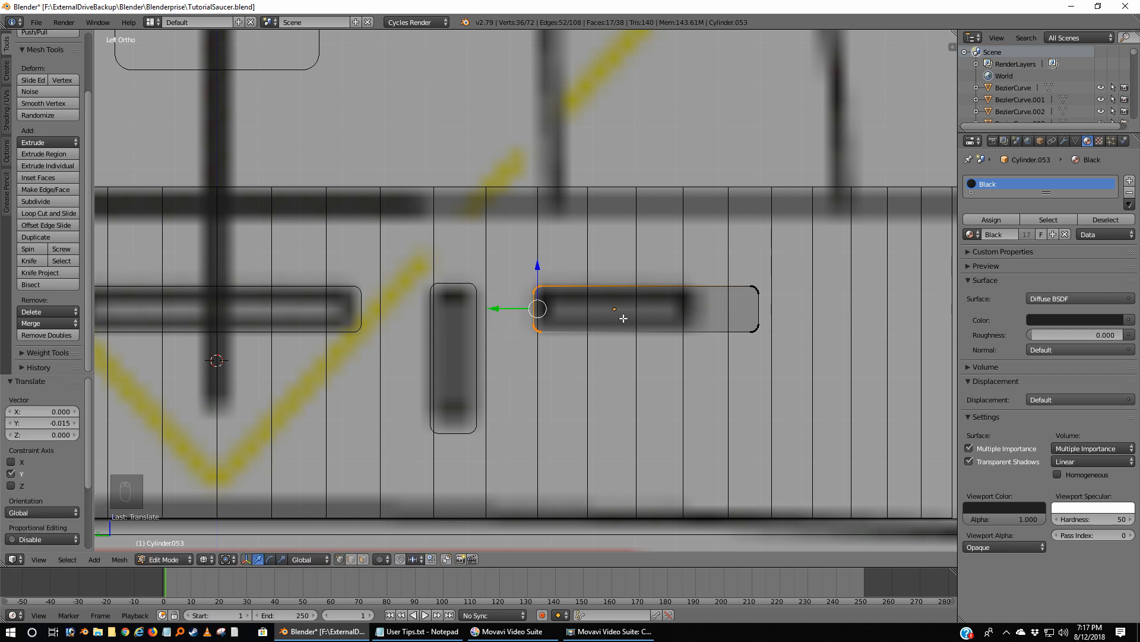
Select only the short block's -Y end vertices, move them about 0.012 in Y to the slot's far end, and return to Object Mode.
key("a")
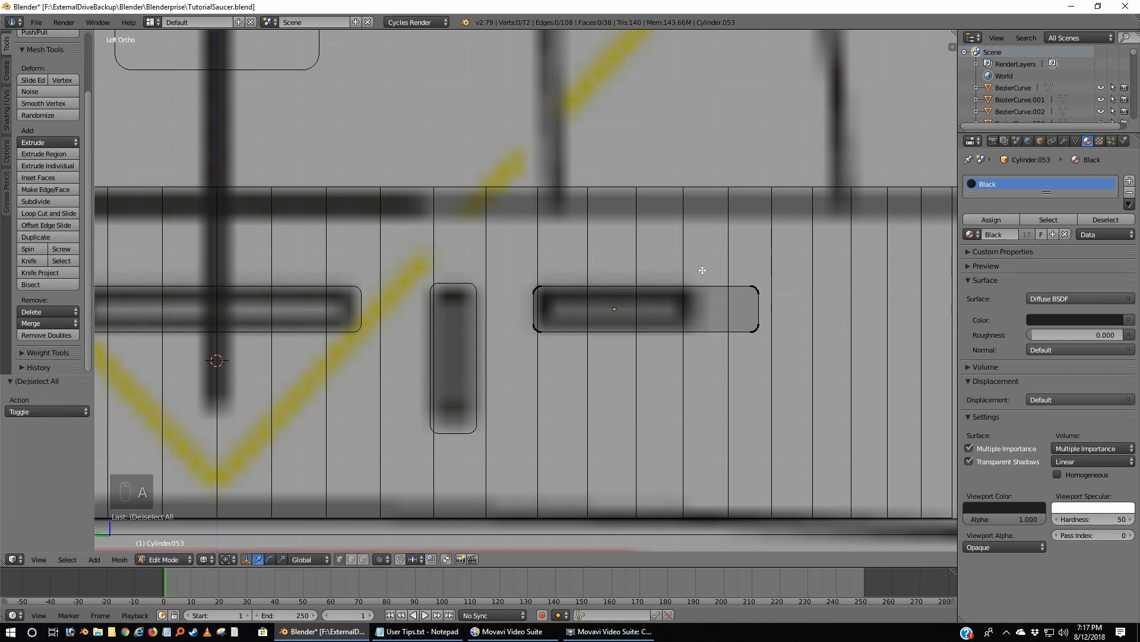
key("b")
left_click_drag(729, 267, 772, 356)
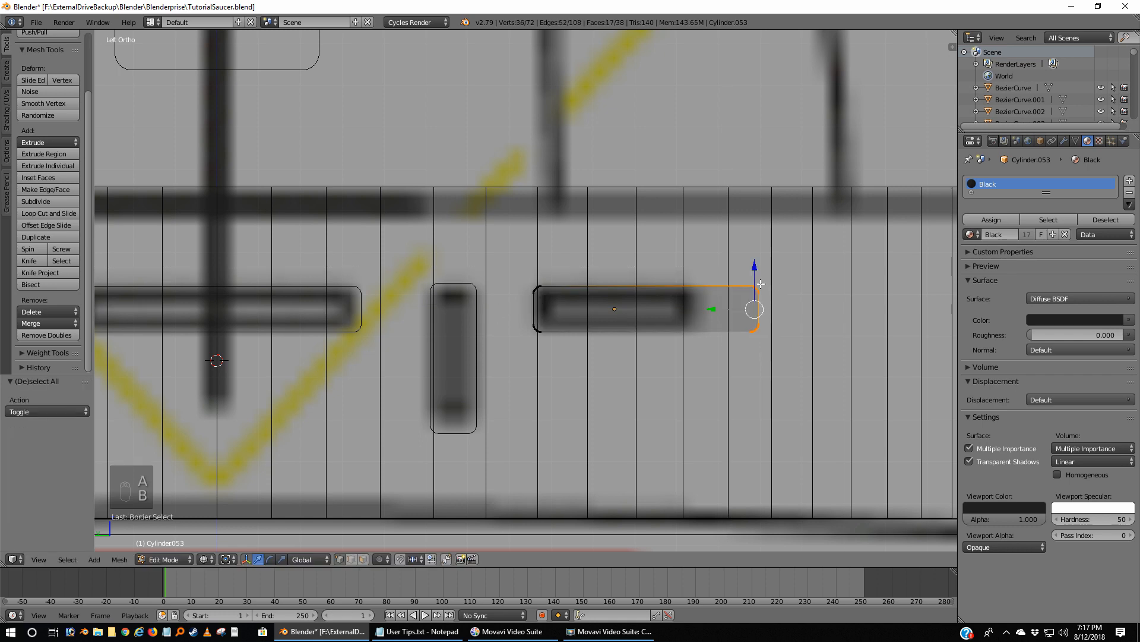
key("g")
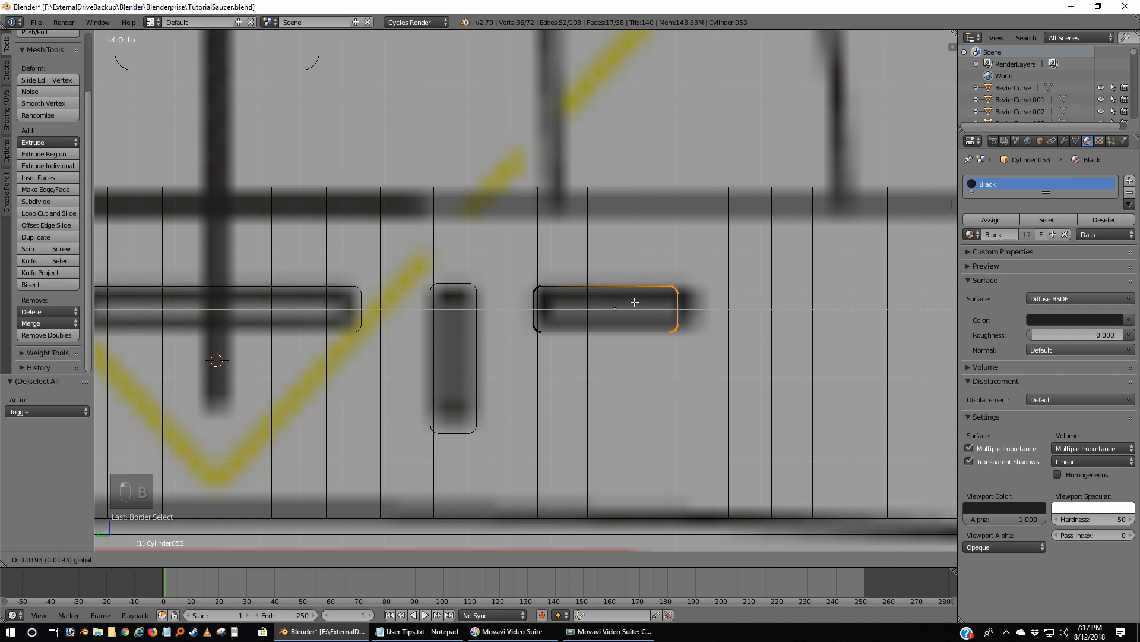
left_click(663, 300)
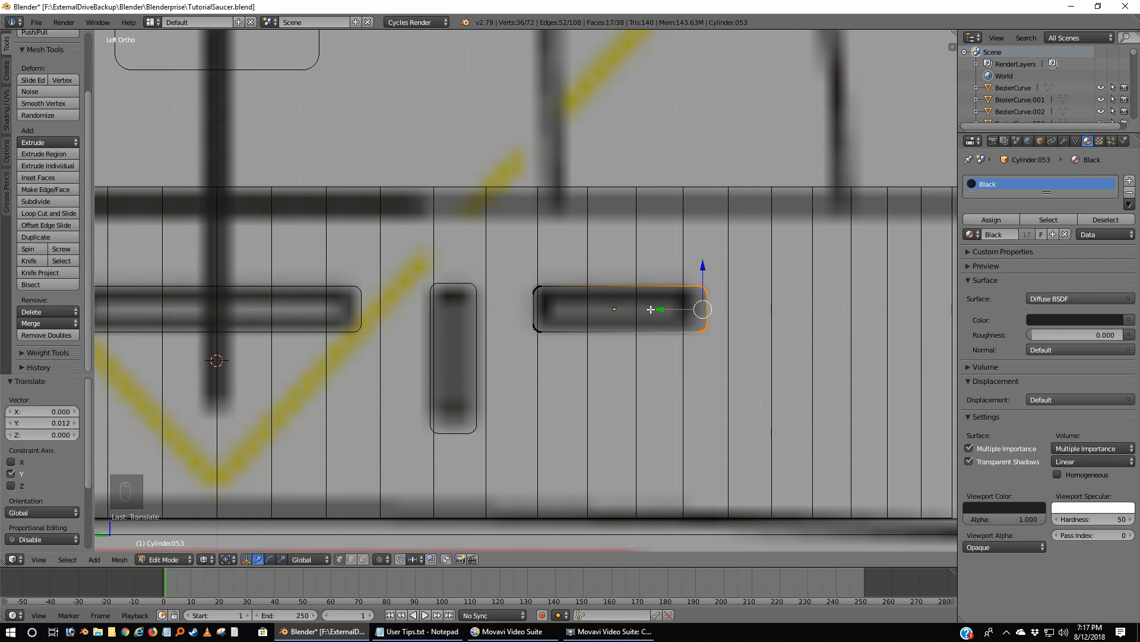
key("g")
left_click(654, 310)
key("a")
scroll(663, 326, "down", 8)
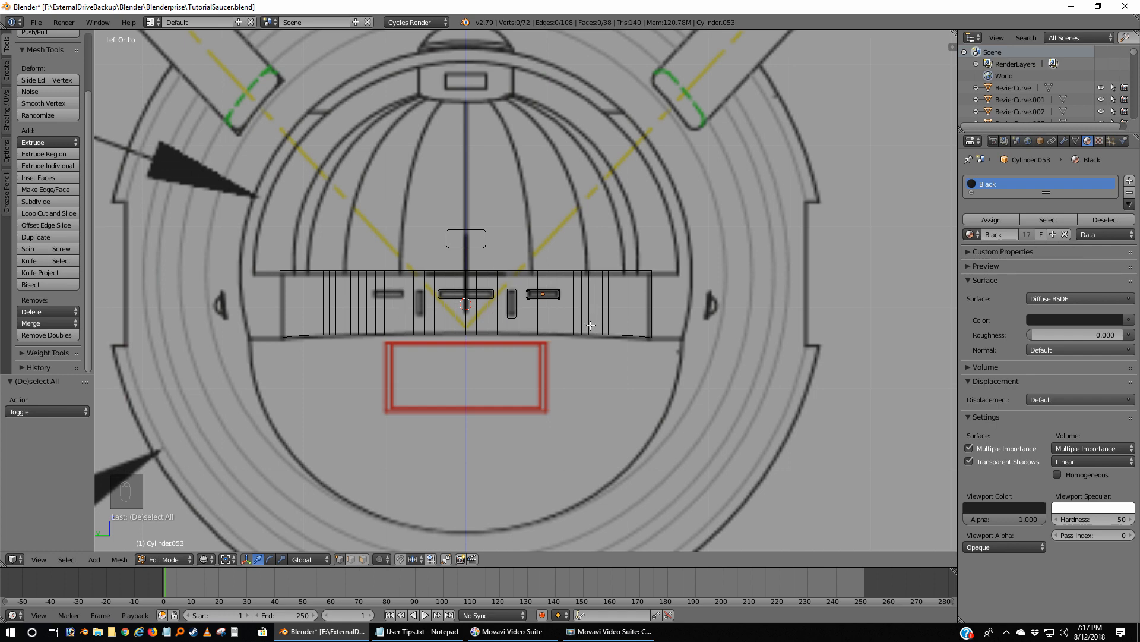
key("Tab")
In Edit Mode on the half-round base, add a horizontal loop cut just above the window blocks with slide factor -0.485.
right_click(591, 326)
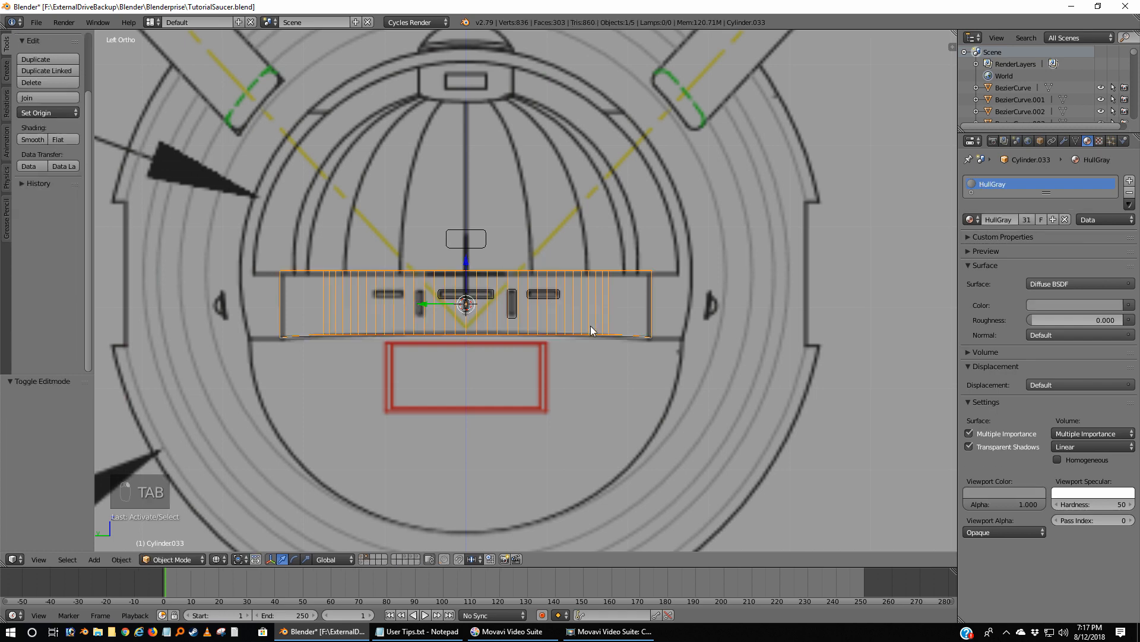
key("Tab")
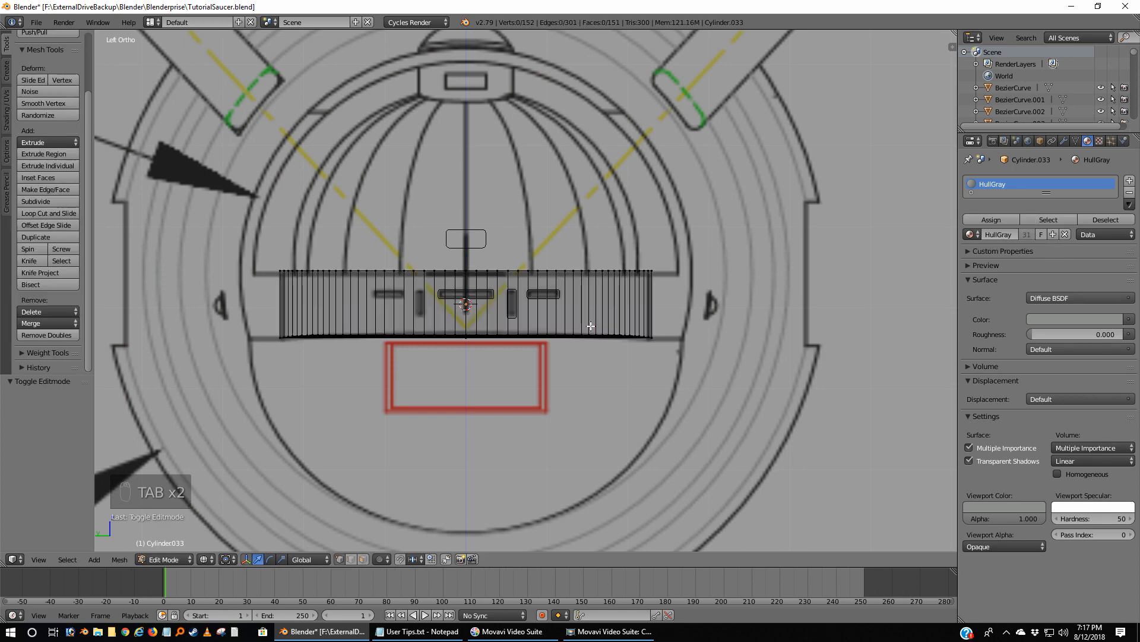
scroll(590, 325, "up", 5)
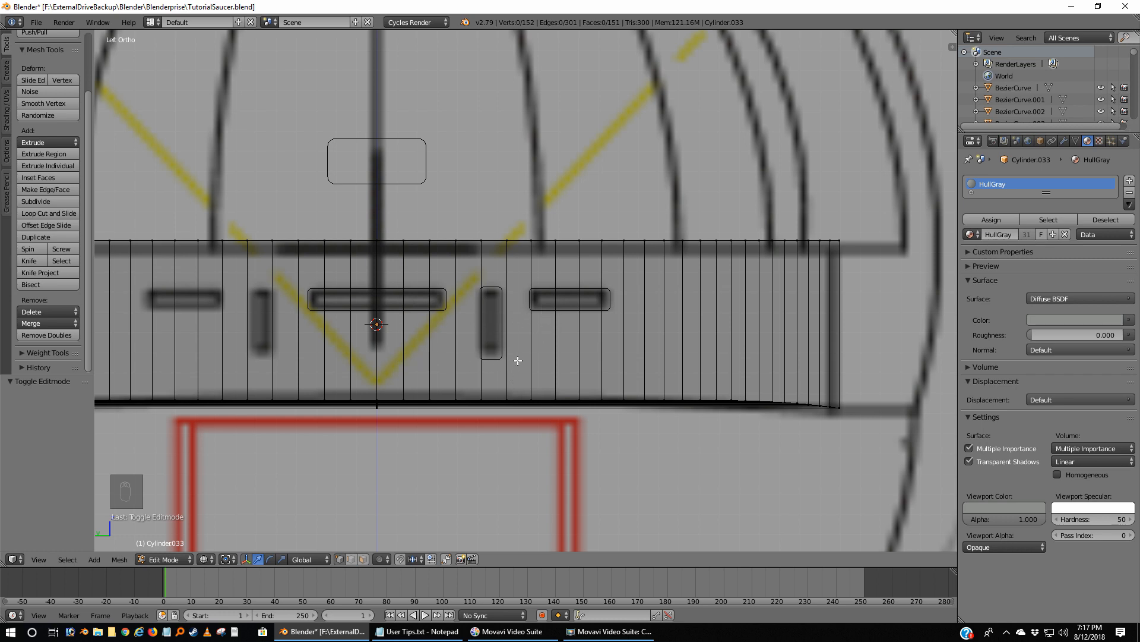
key("ctrl+r")
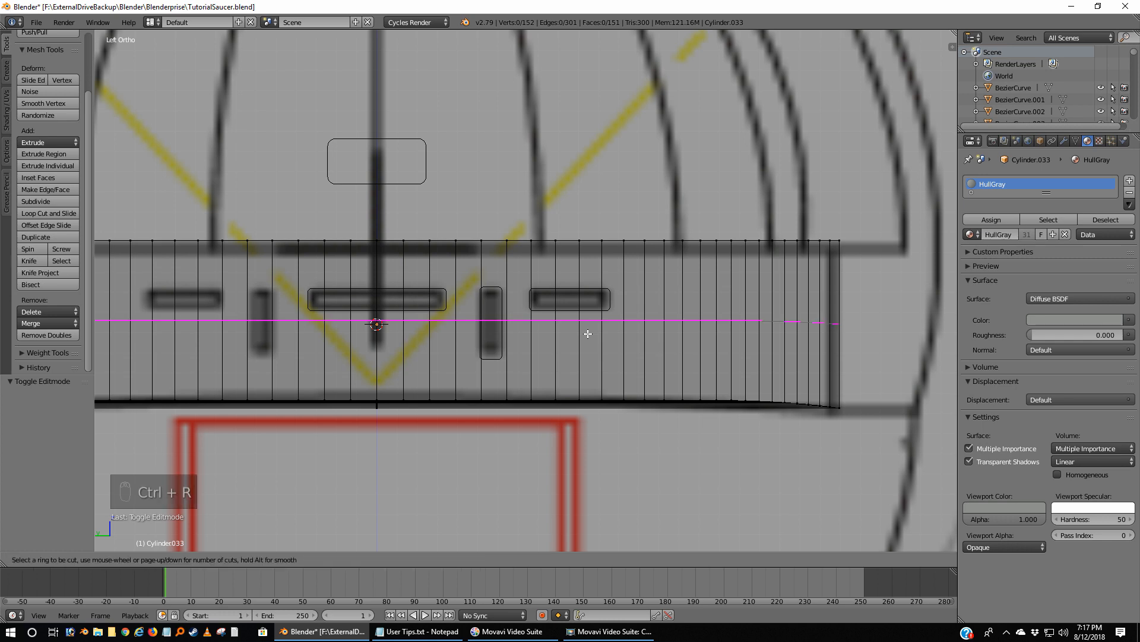
left_click(587, 334)
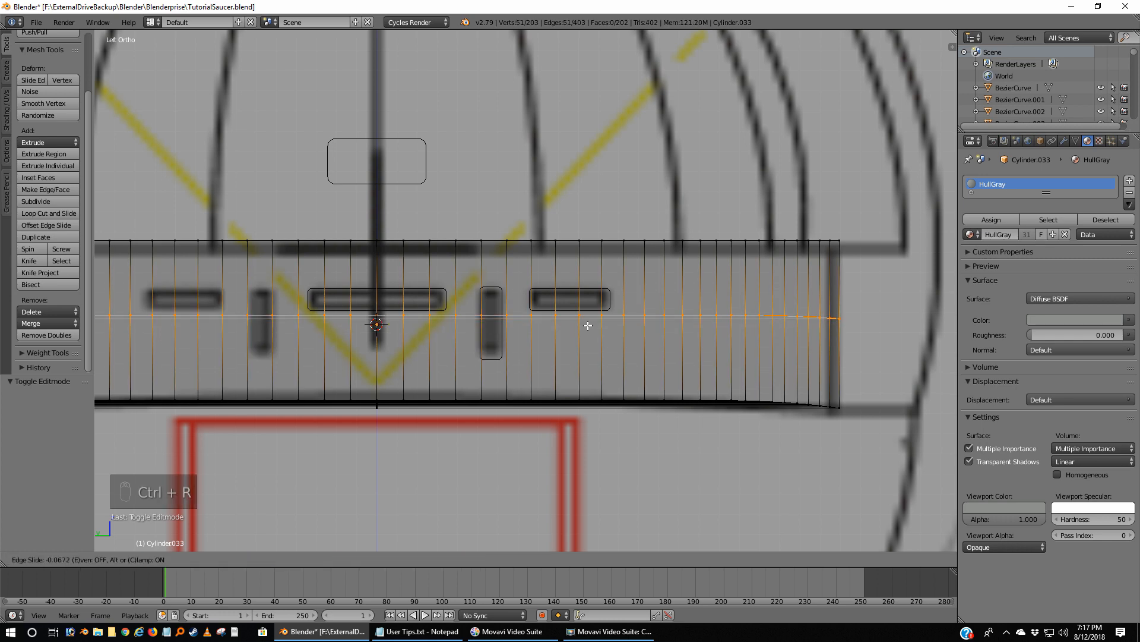
left_click(591, 296)
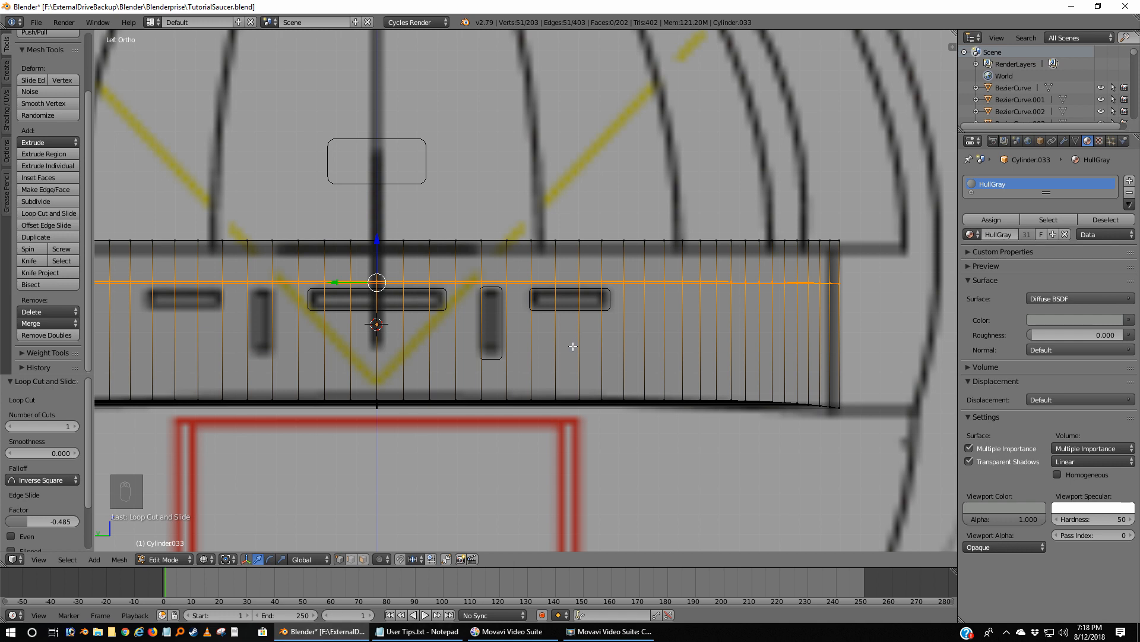
key("a")
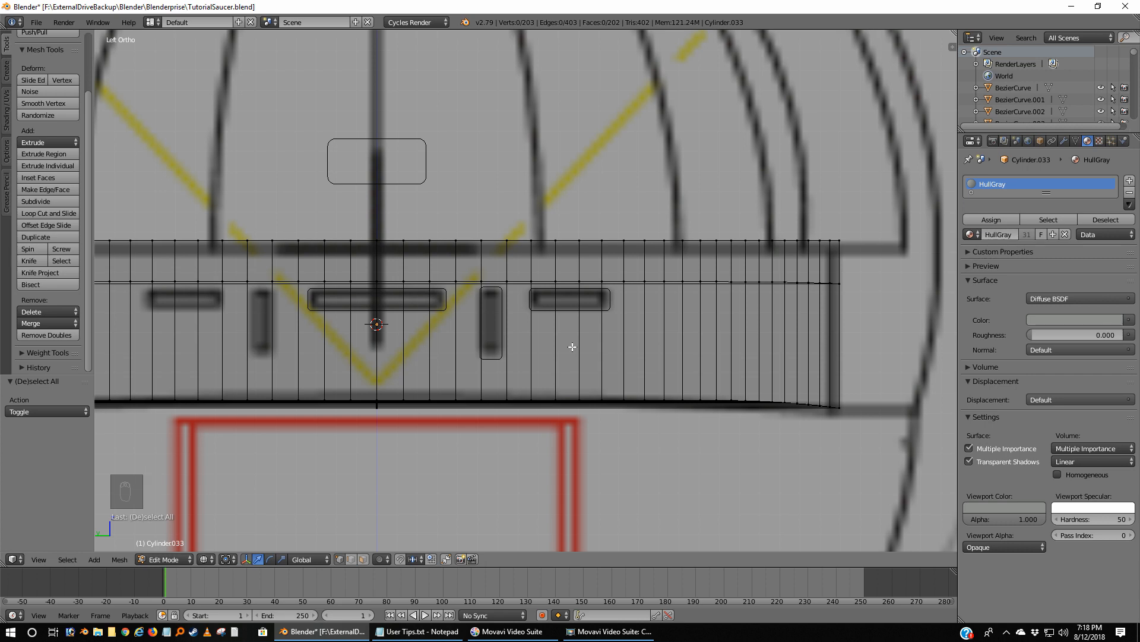
In solid shading, add a horizontal loop cut on the base just below the horizontal window blocks, with slide factor about -0.434.
key("z")
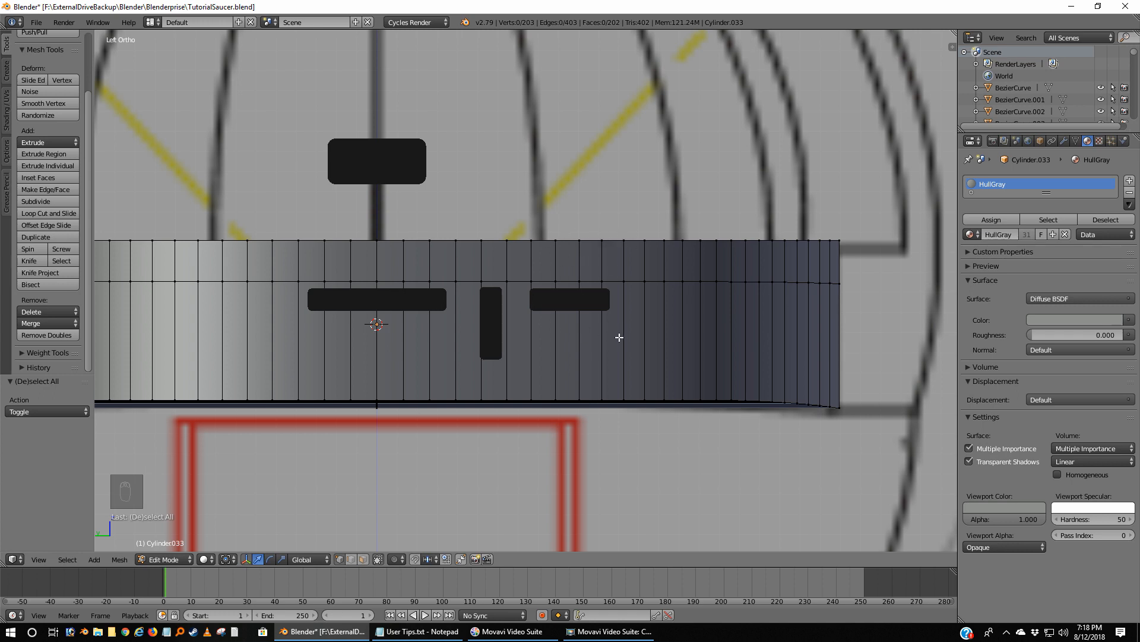
key("ctrl+r")
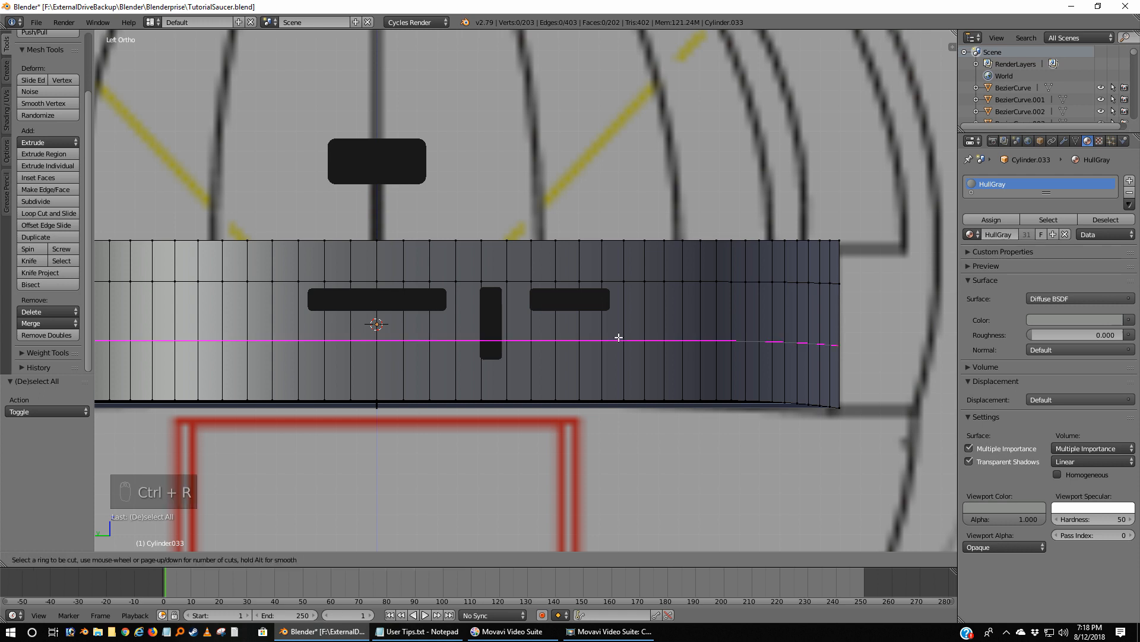
left_click(618, 336)
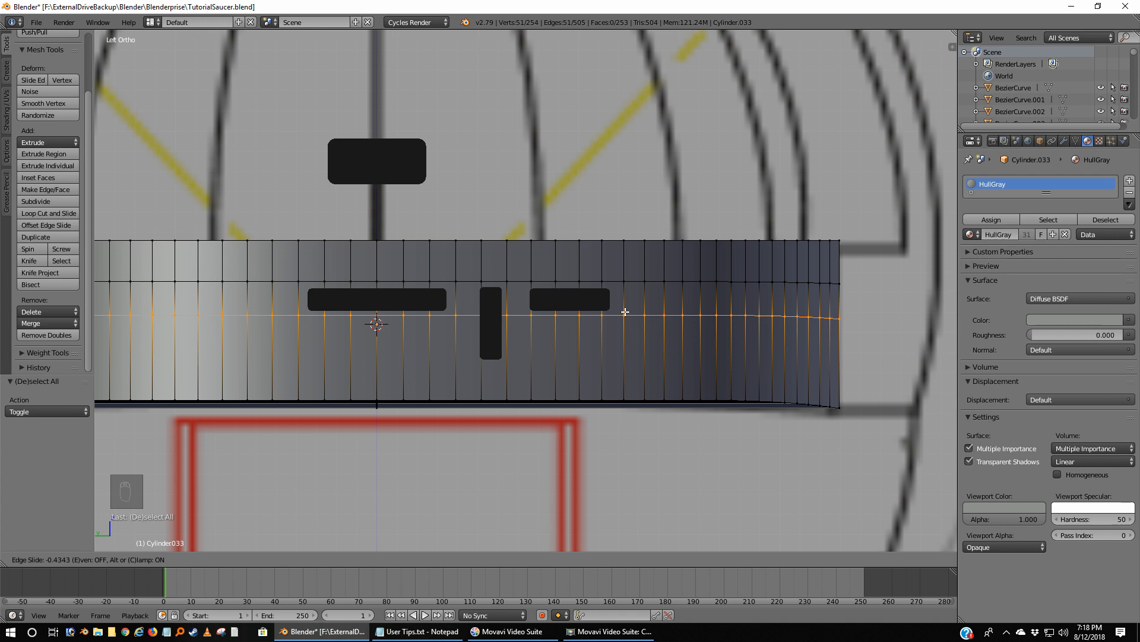
left_click(625, 311)
key("a")
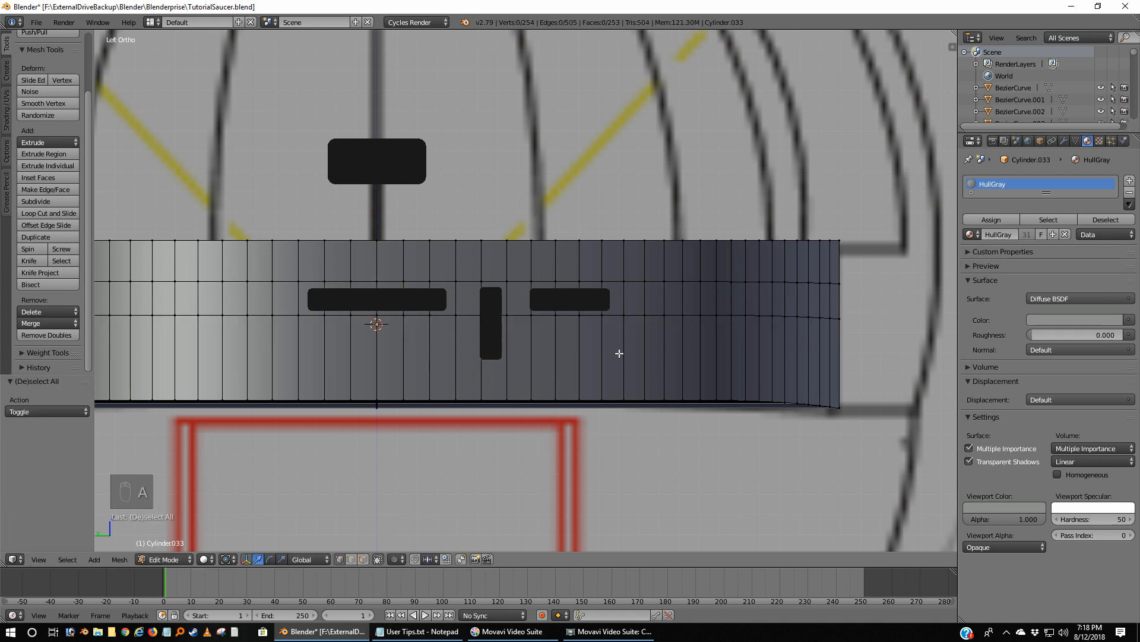
Add horizontal loop cuts just below and just above the upright block's lower end, with slide factors 0.127 and 0.475 respectively.
key("ctrl+r")
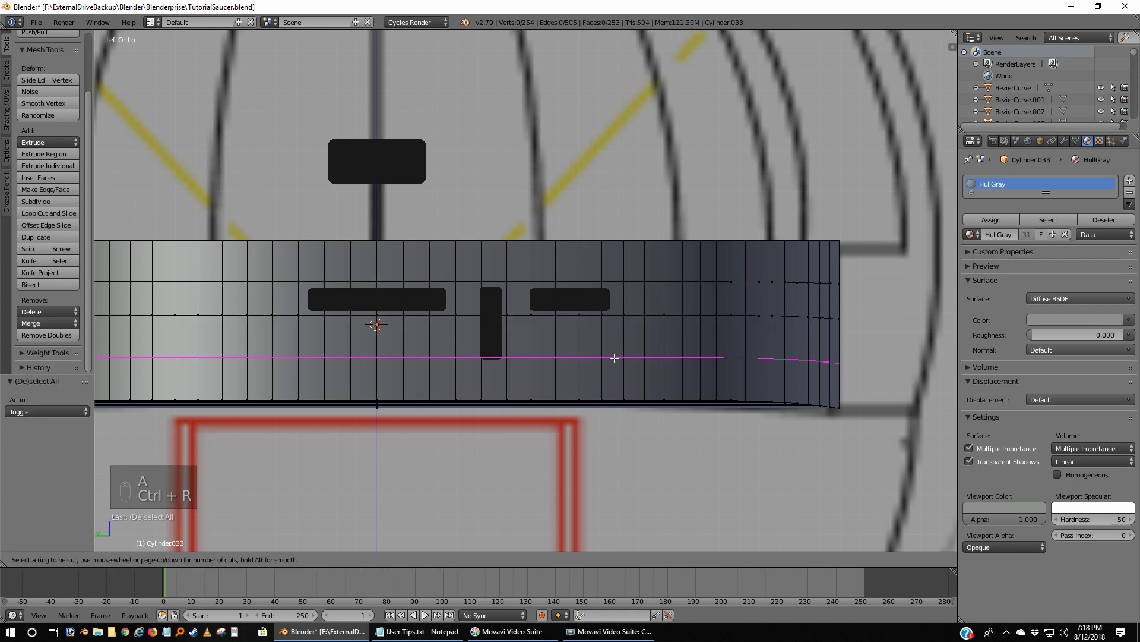
left_click(614, 358)
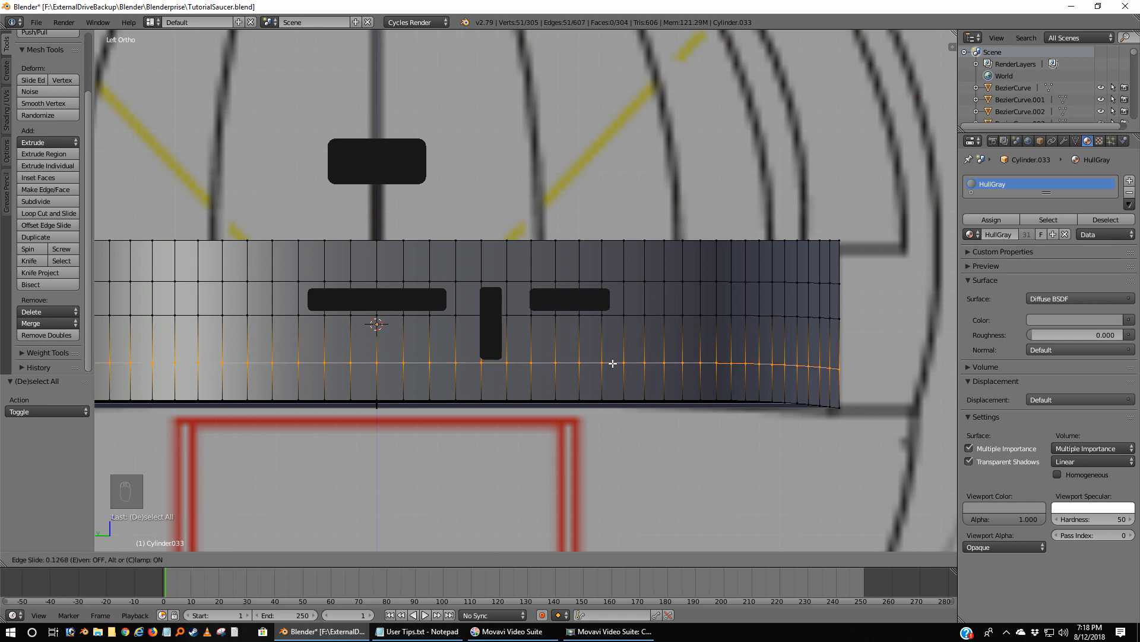
left_click(613, 363)
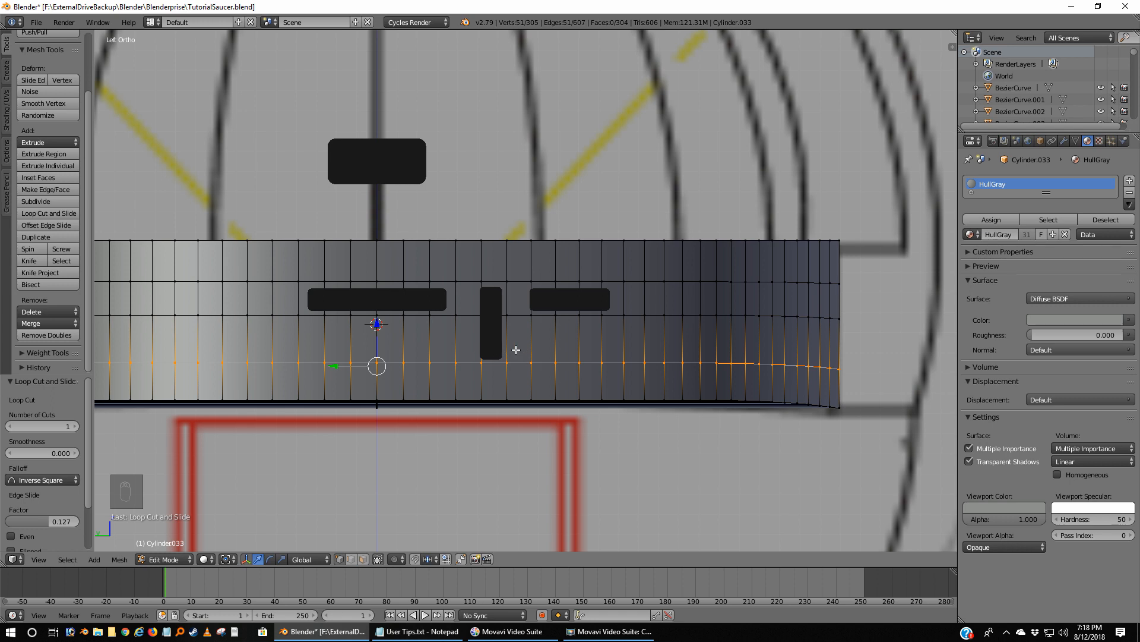
key("a")
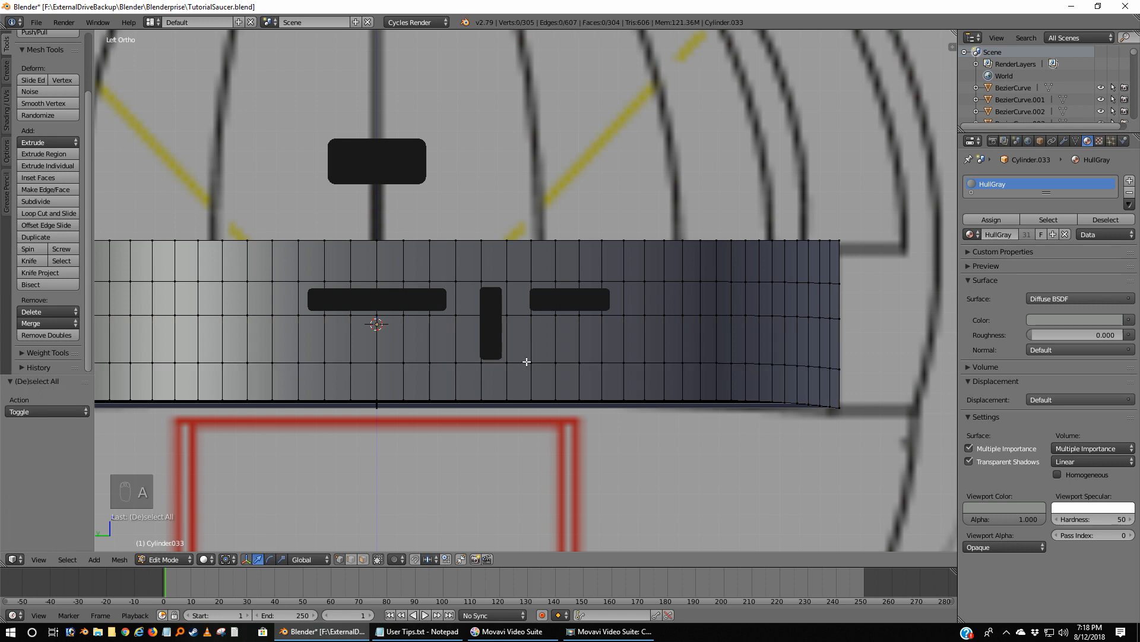
key("ctrl+r")
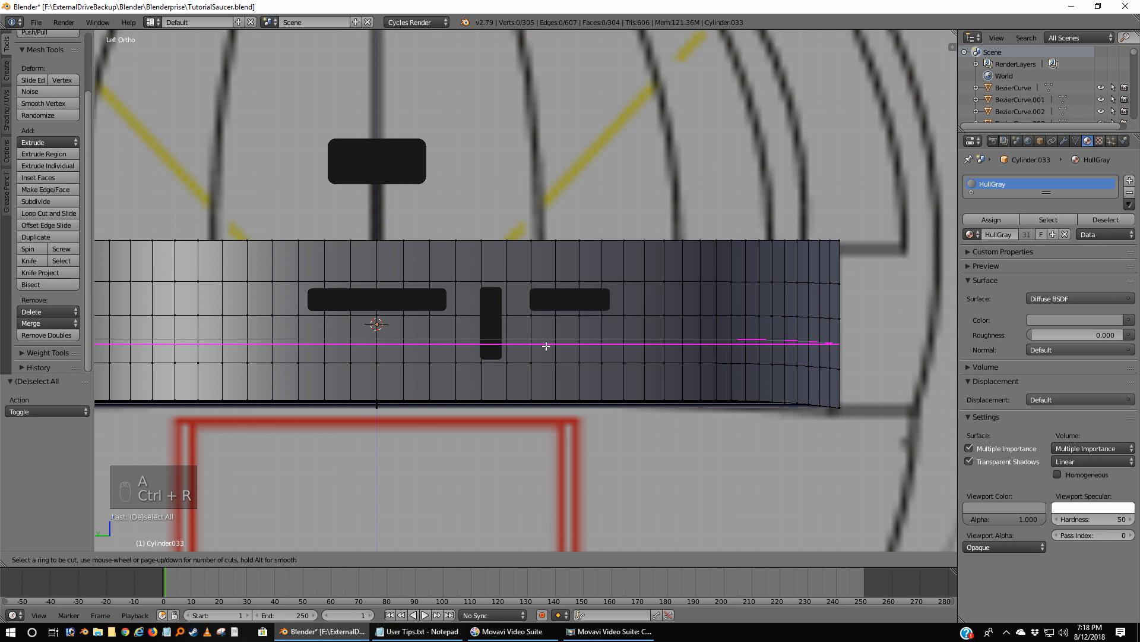
left_click(543, 344)
left_click(544, 356)
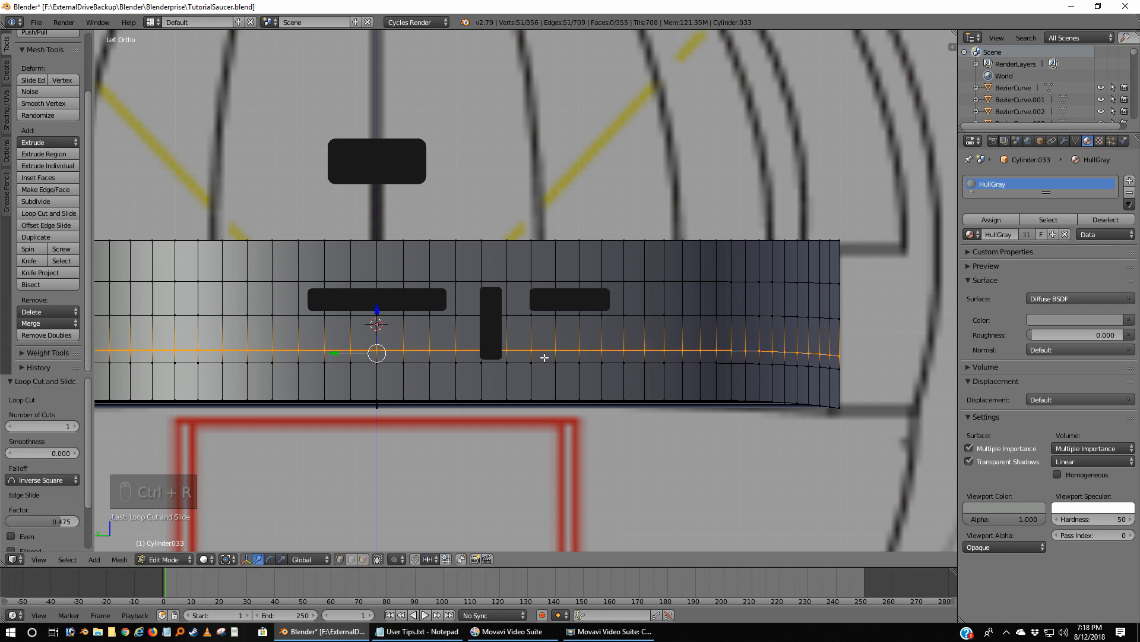
key("a")
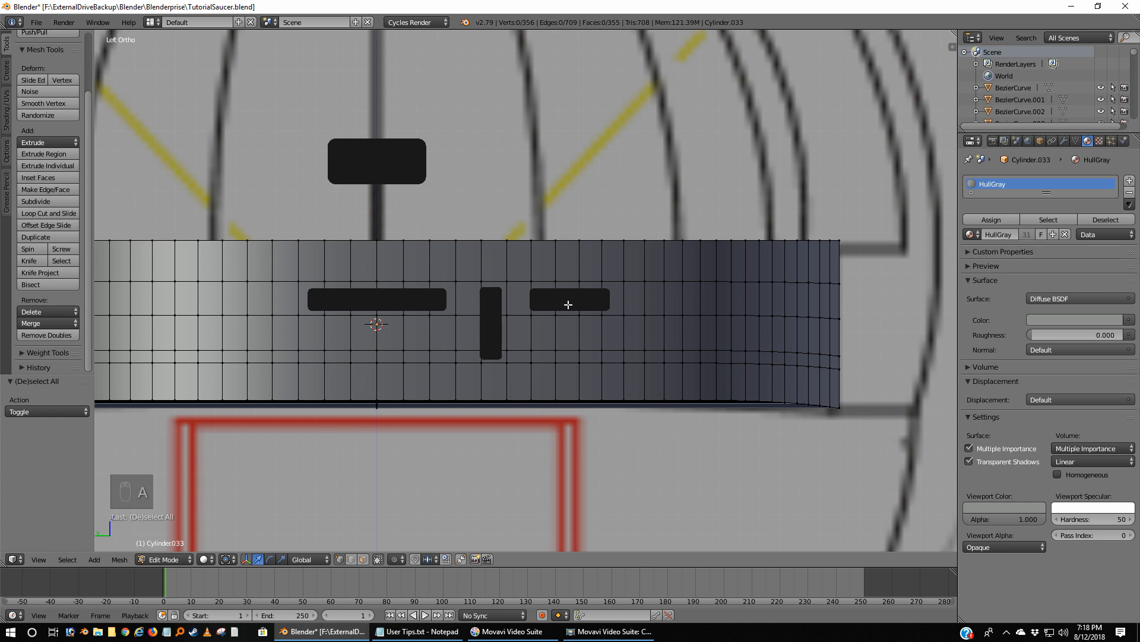
Add two horizontal loop cuts running behind the horizontal window blocks, with slide factors -0.107 and -0.133.
key("ctrl+r")
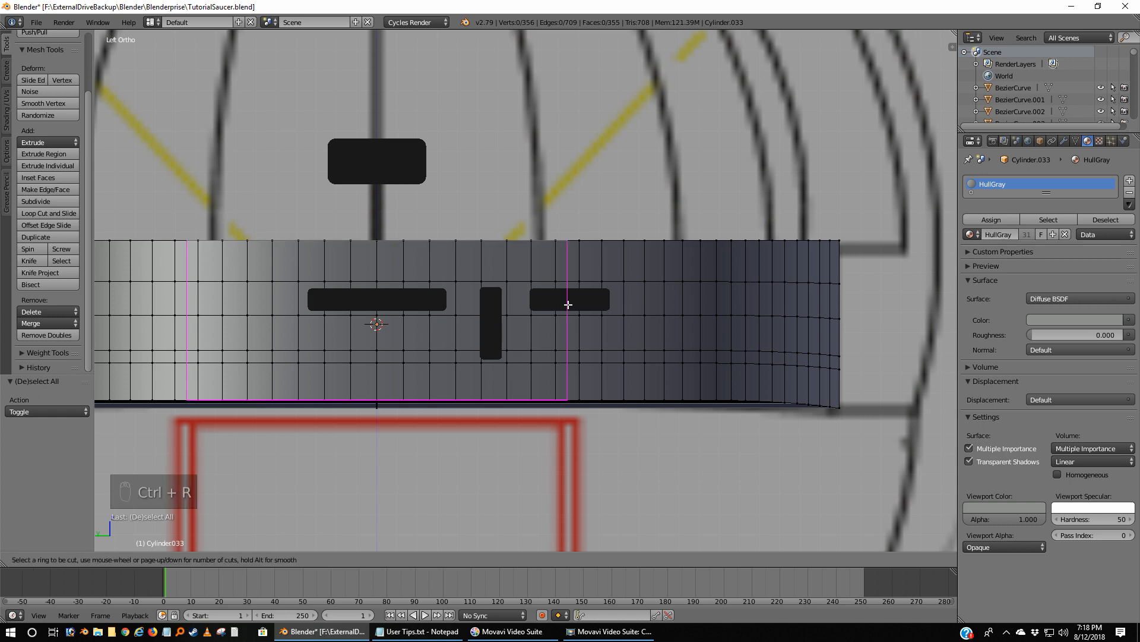
left_click(600, 302)
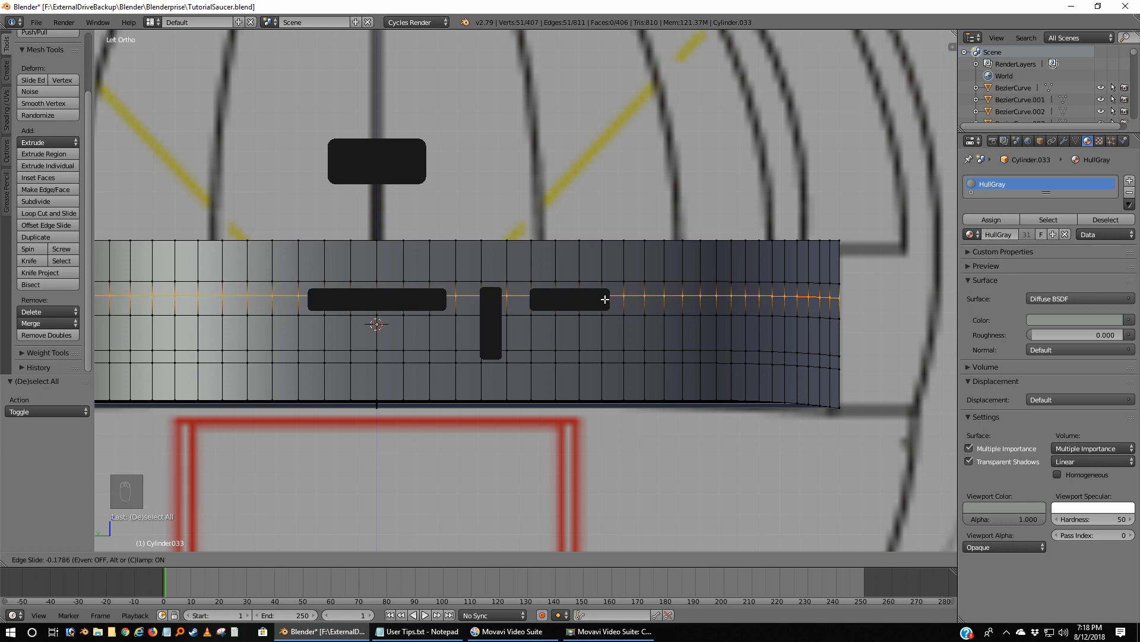
left_click(604, 300)
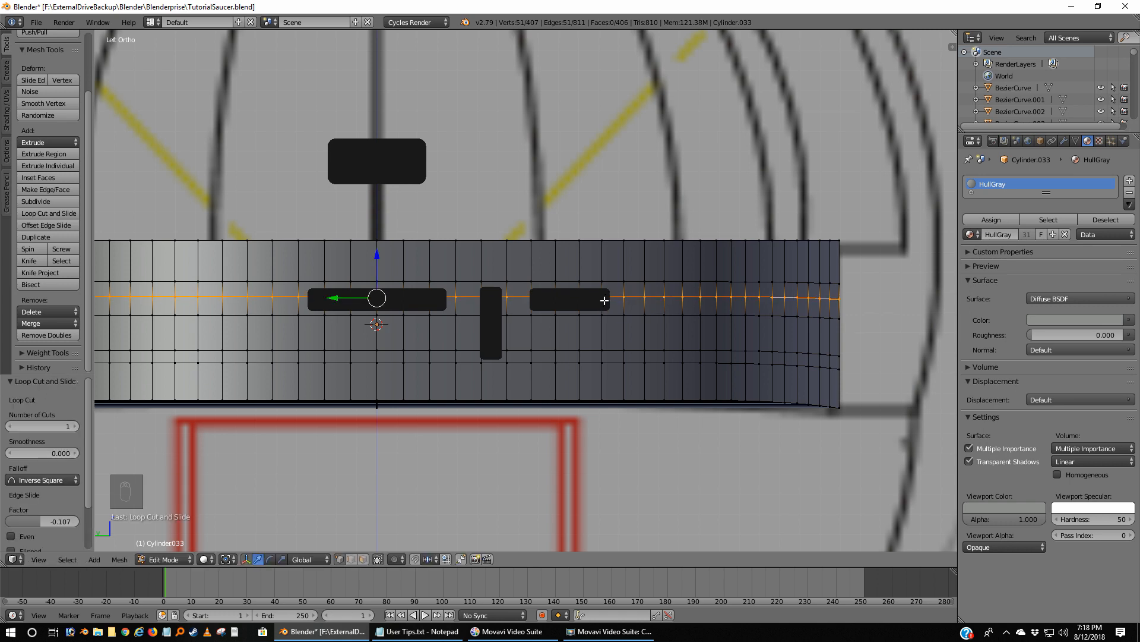
key("a")
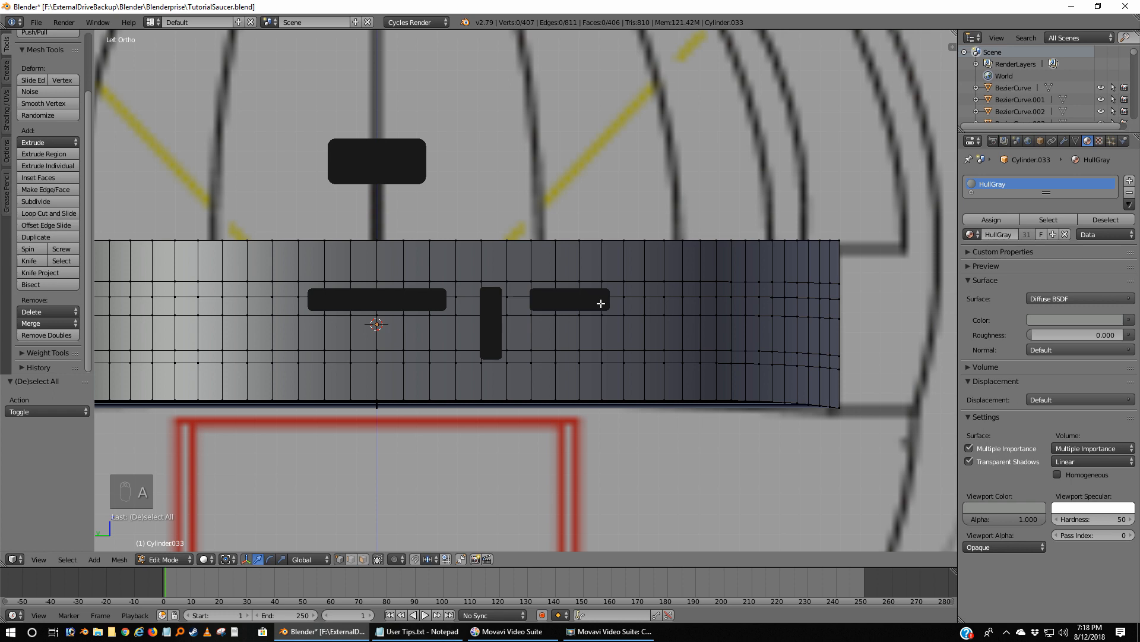
key("ctrl+r")
left_click(601, 303)
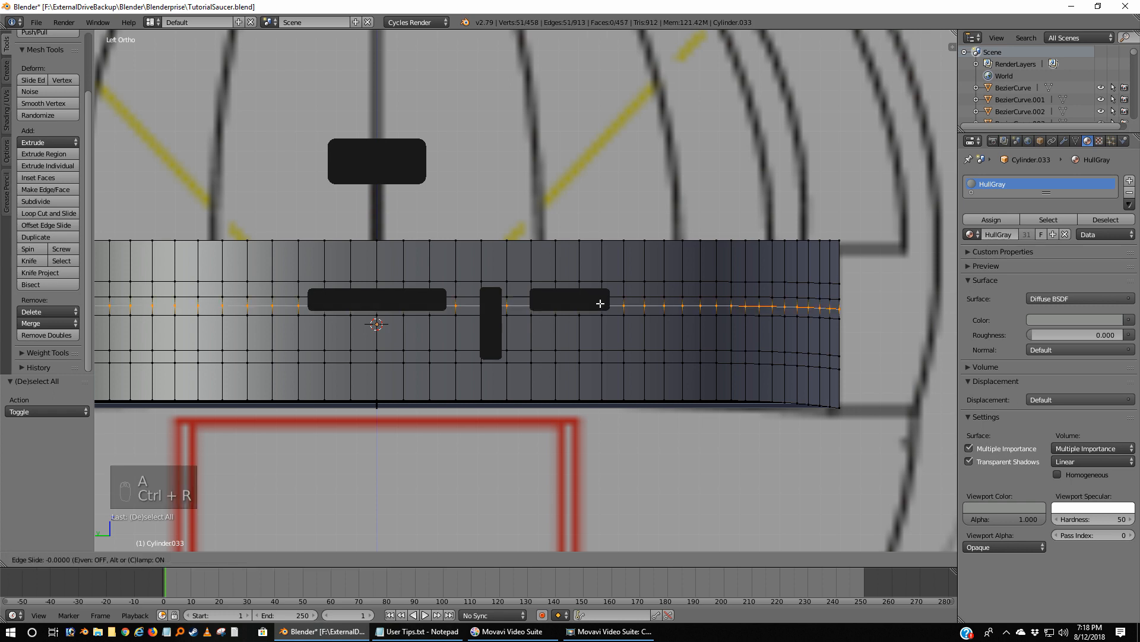
left_click(601, 303)
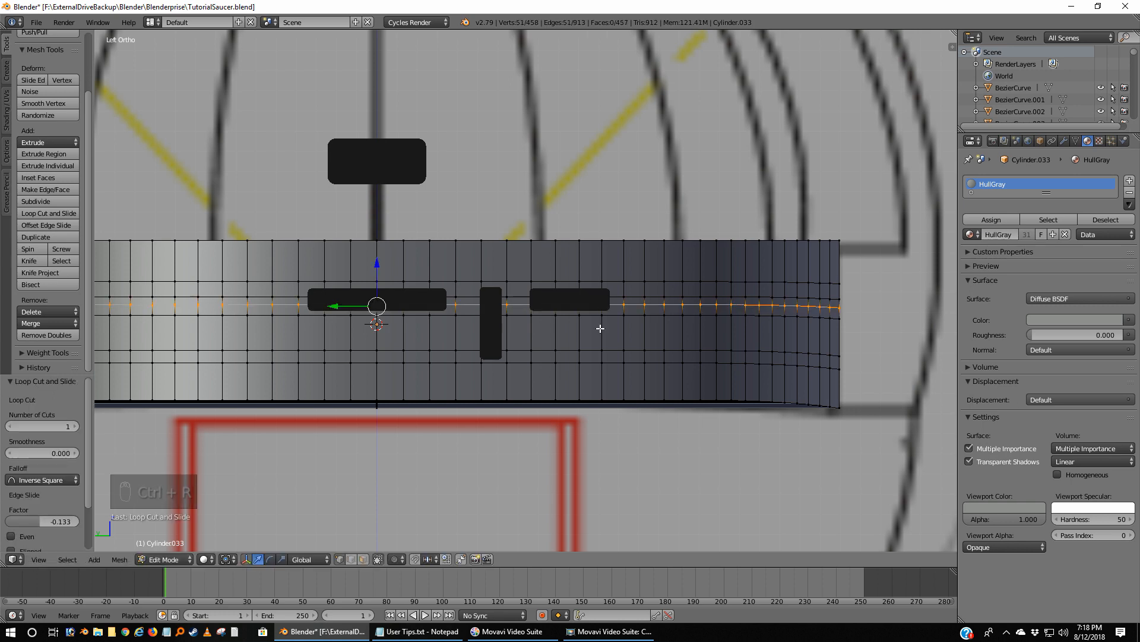
key("a")
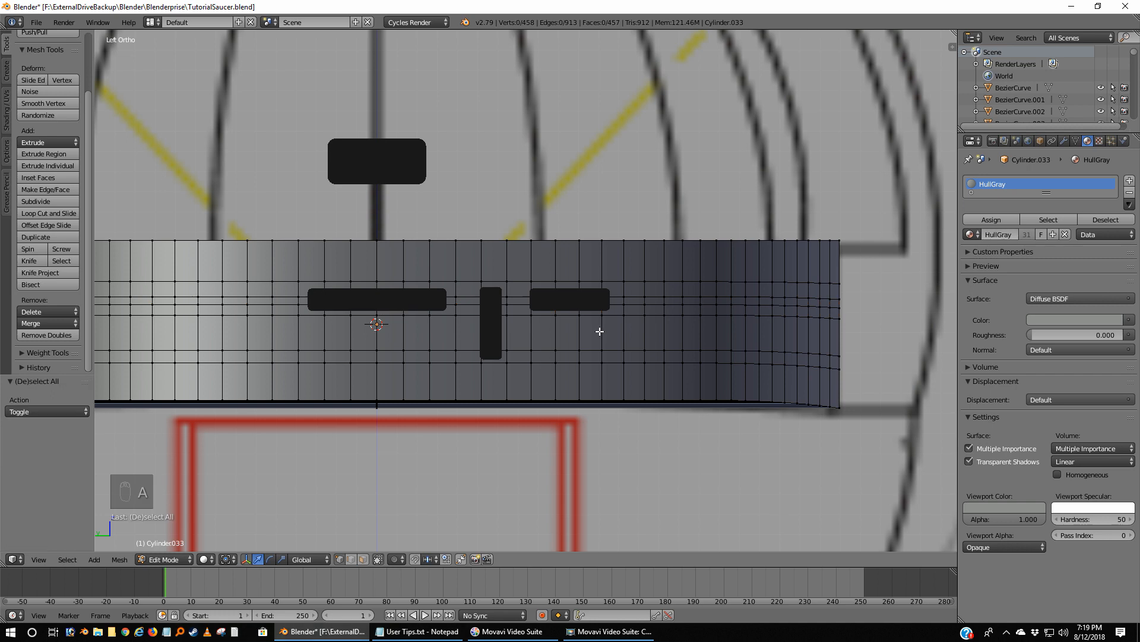
Add vertical loop cuts beside the upright block's inner side and just beyond the central block's end, with slide factors -0.563 and -0.618.
key("ctrl+r")
left_click(467, 389)
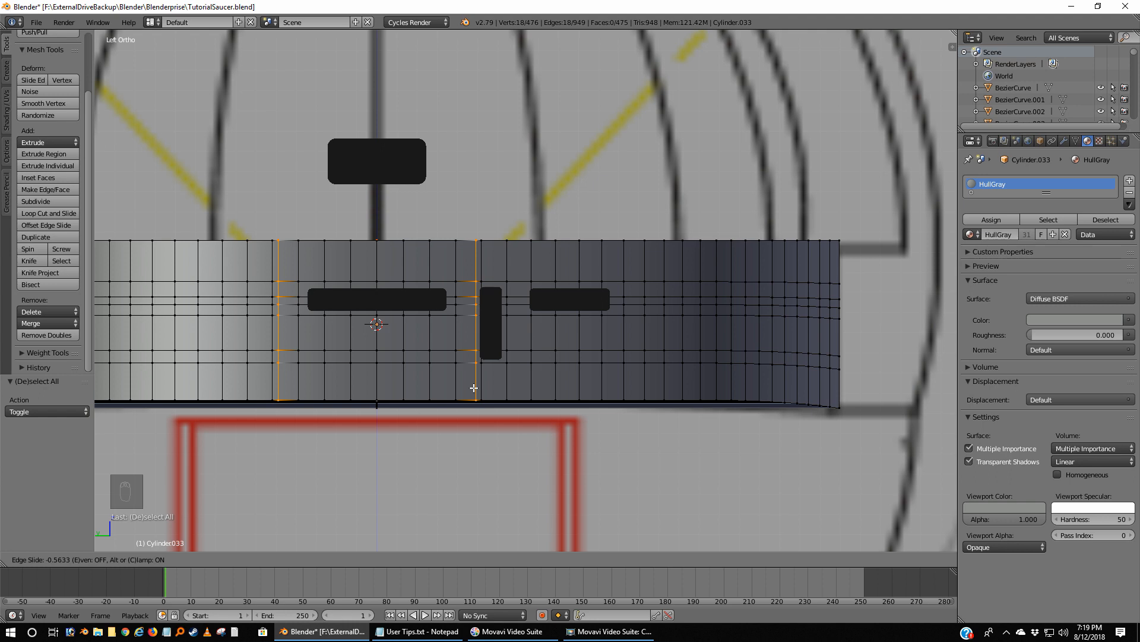
left_click(474, 388)
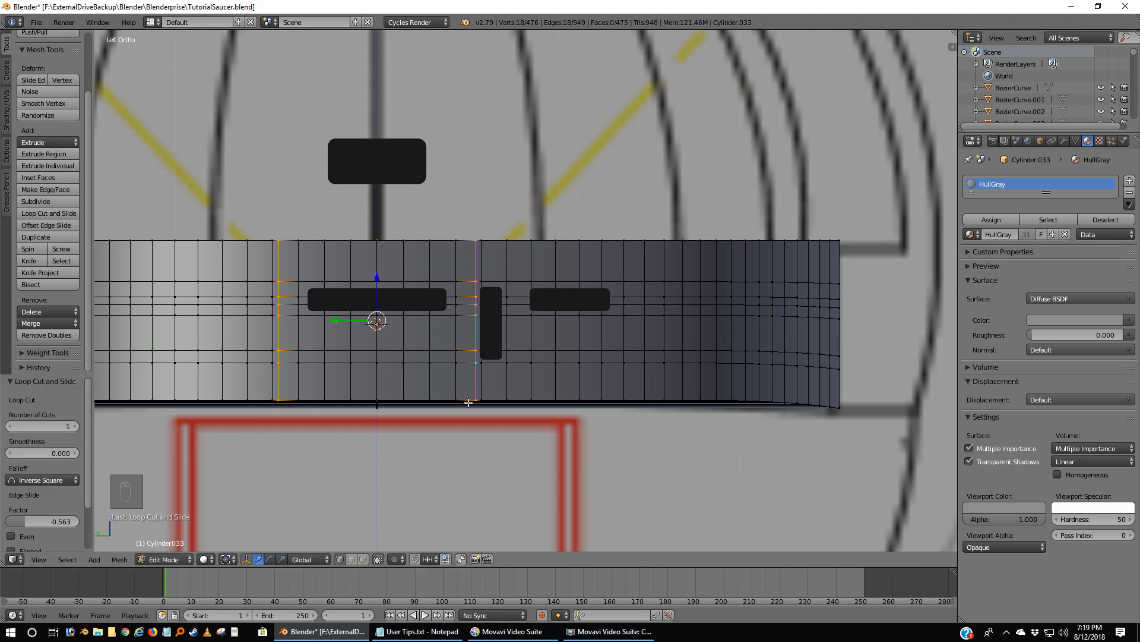
key("a")
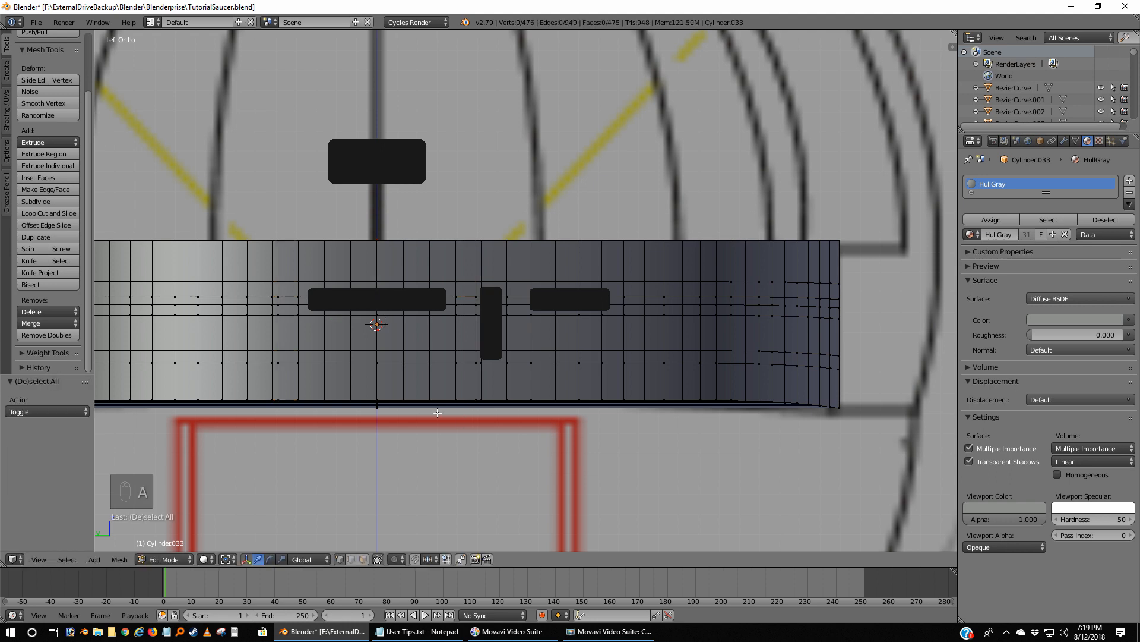
key("ctrl+r")
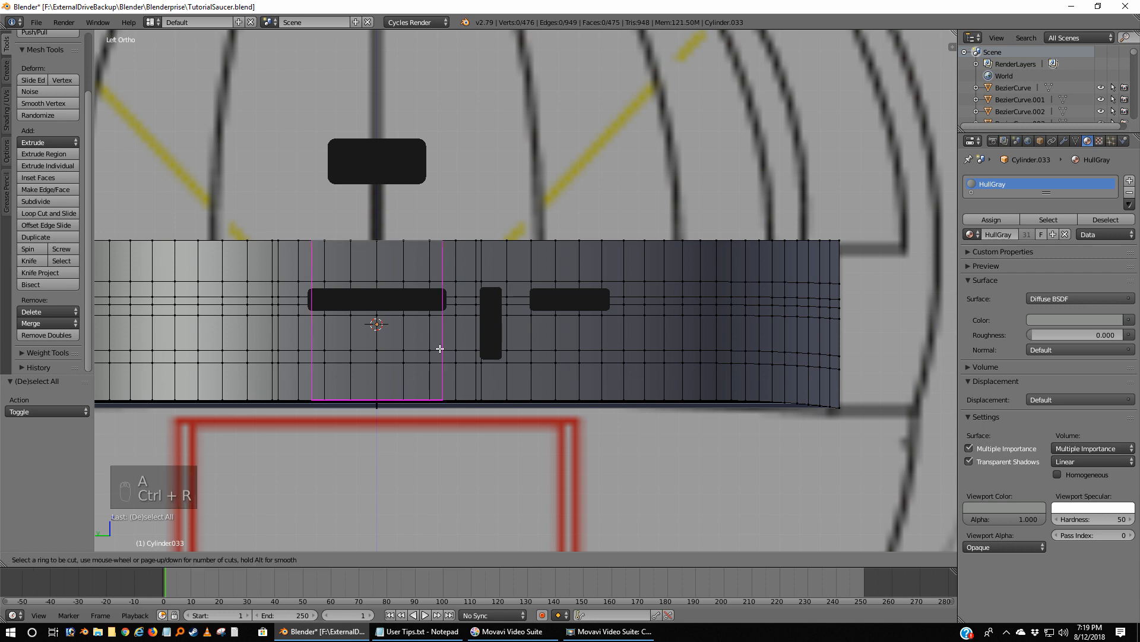
left_click(439, 349)
left_click(507, 379)
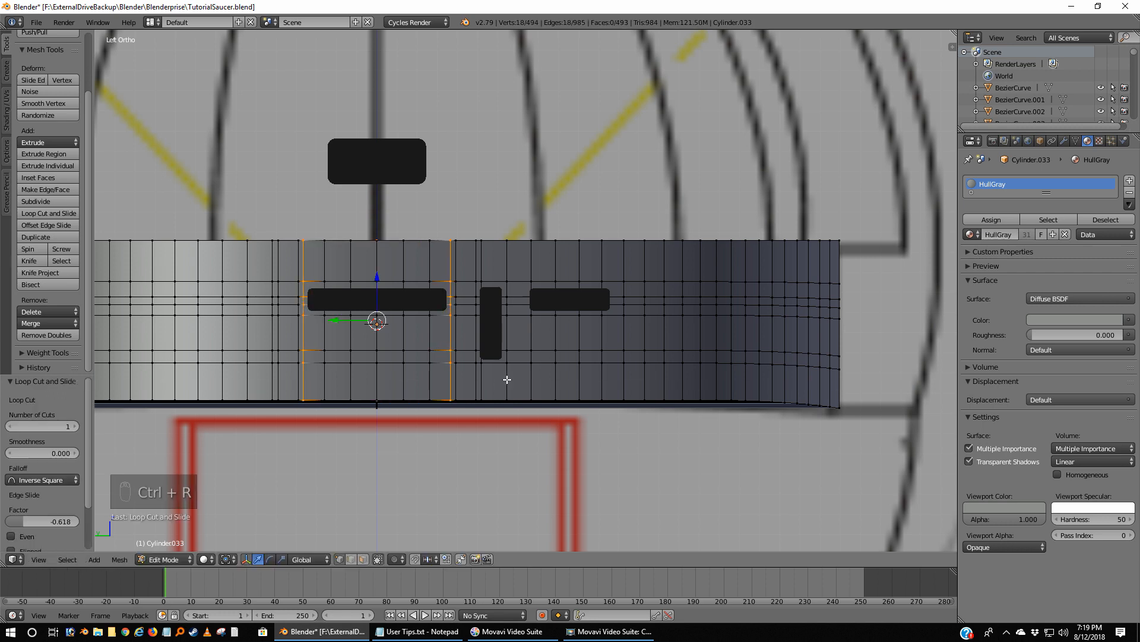
Add vertical loop cuts just beyond both ends of the outer horizontal window block, with slide factors -0.441 and -0.108.
key("a")
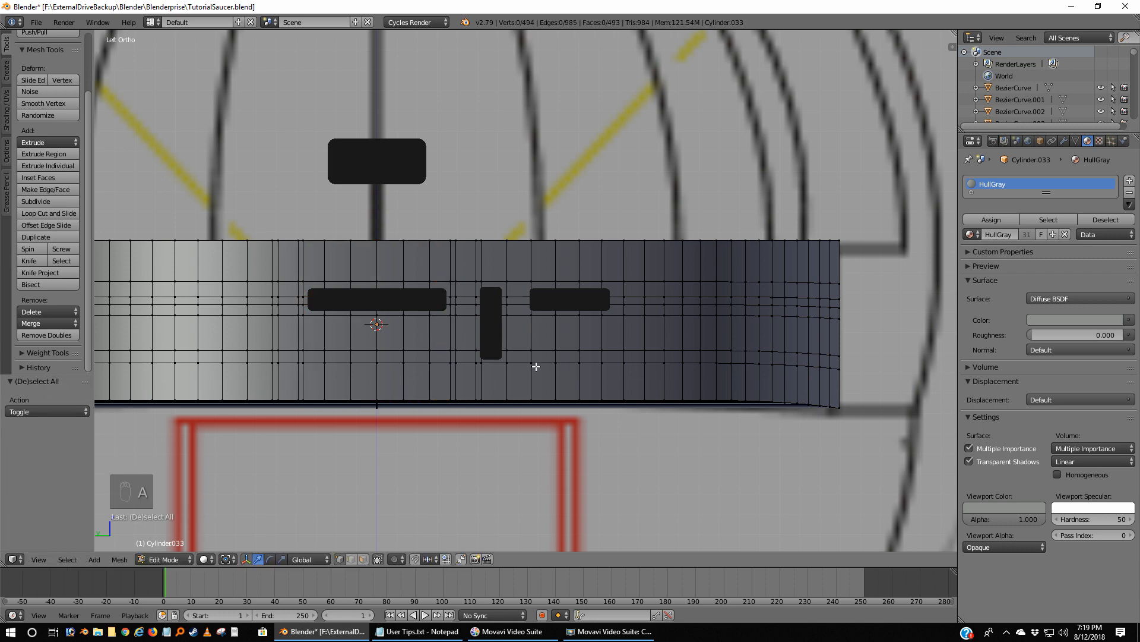
key("ctrl+r")
left_click(519, 356)
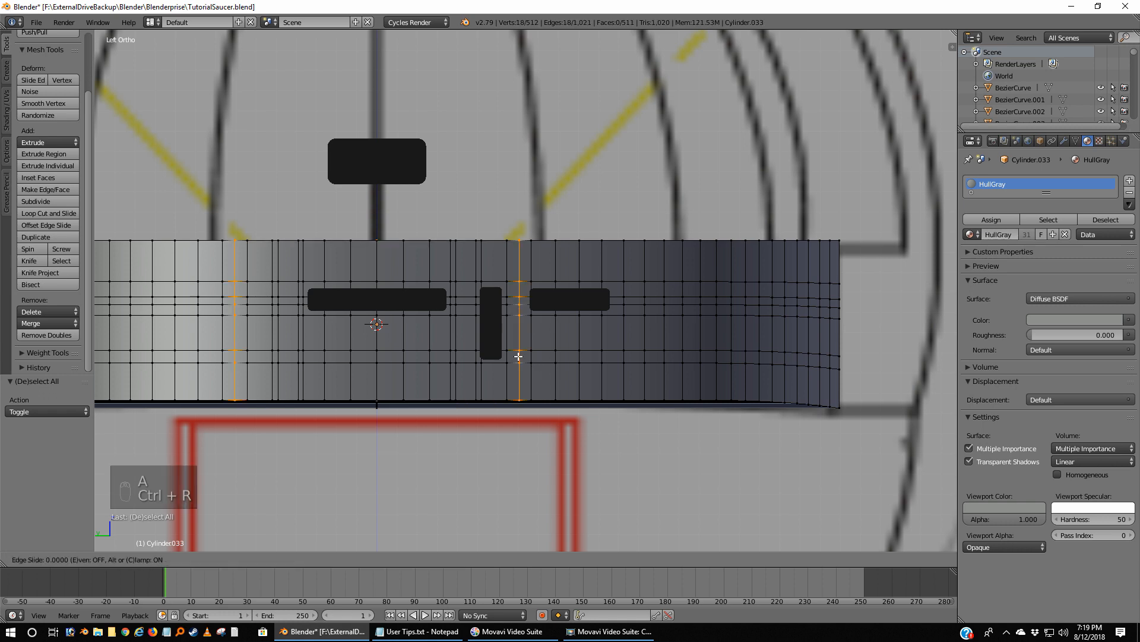
left_click(523, 355)
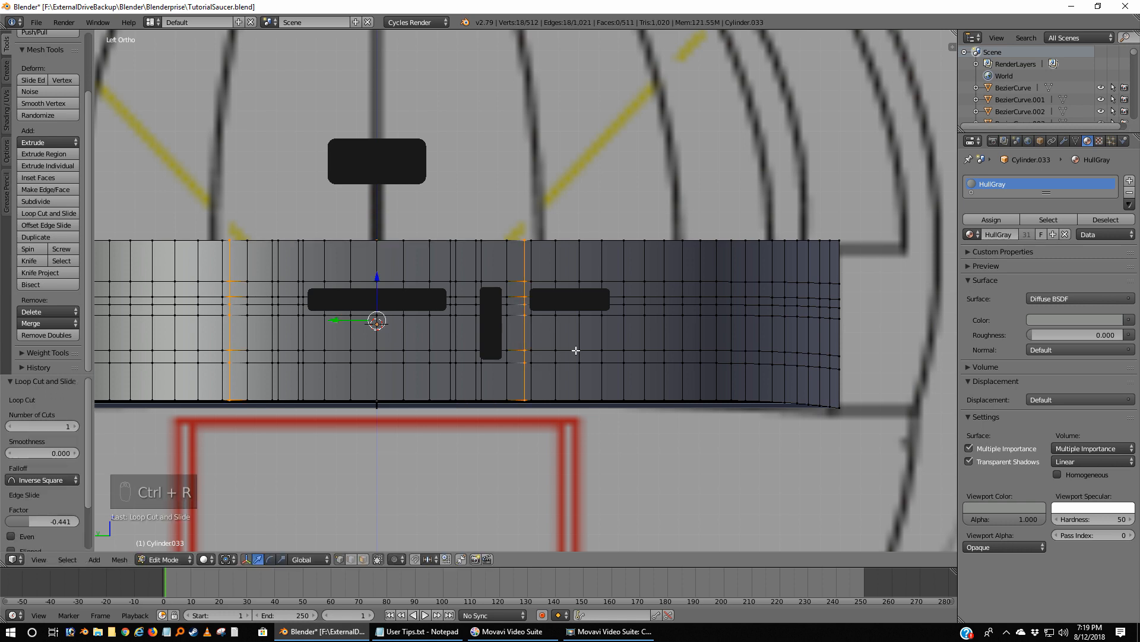
key("a")
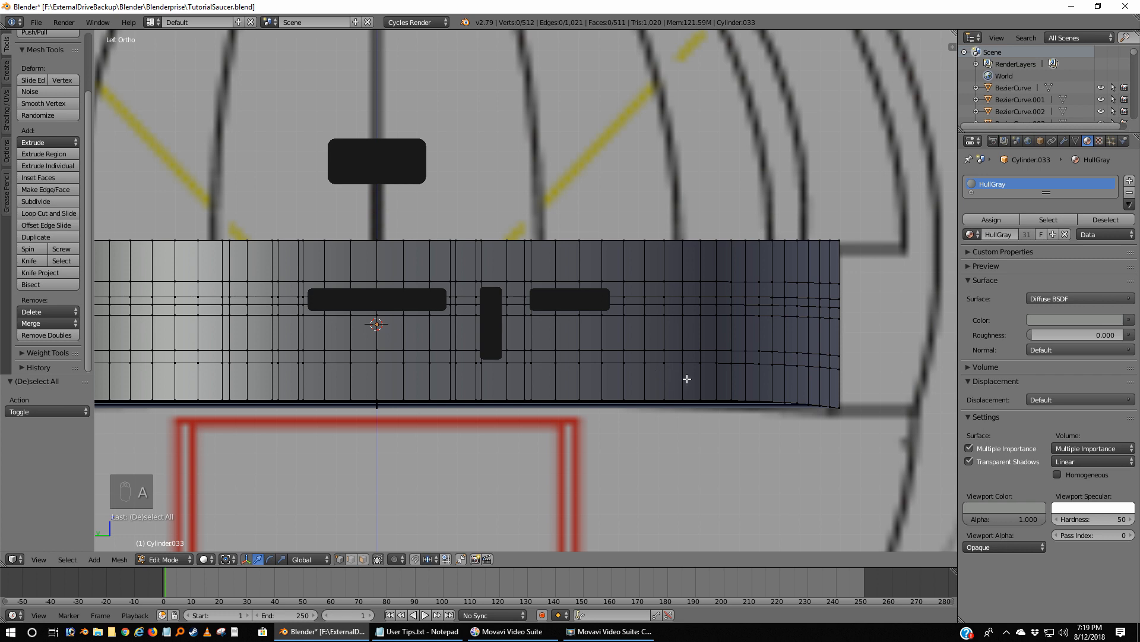
key("ctrl+r")
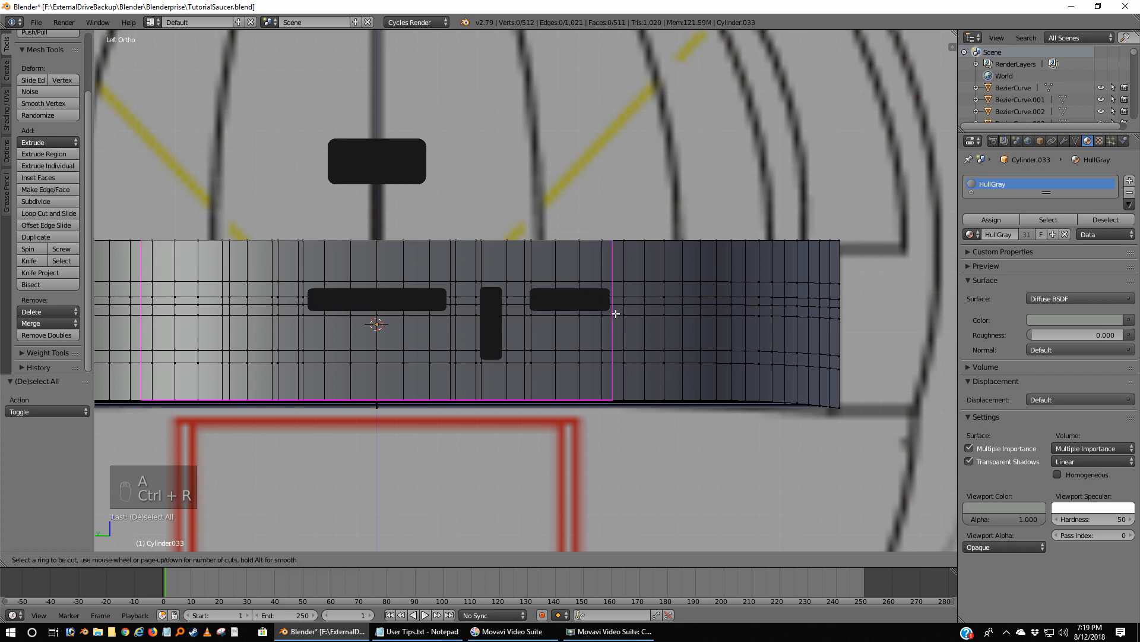
left_click(617, 312)
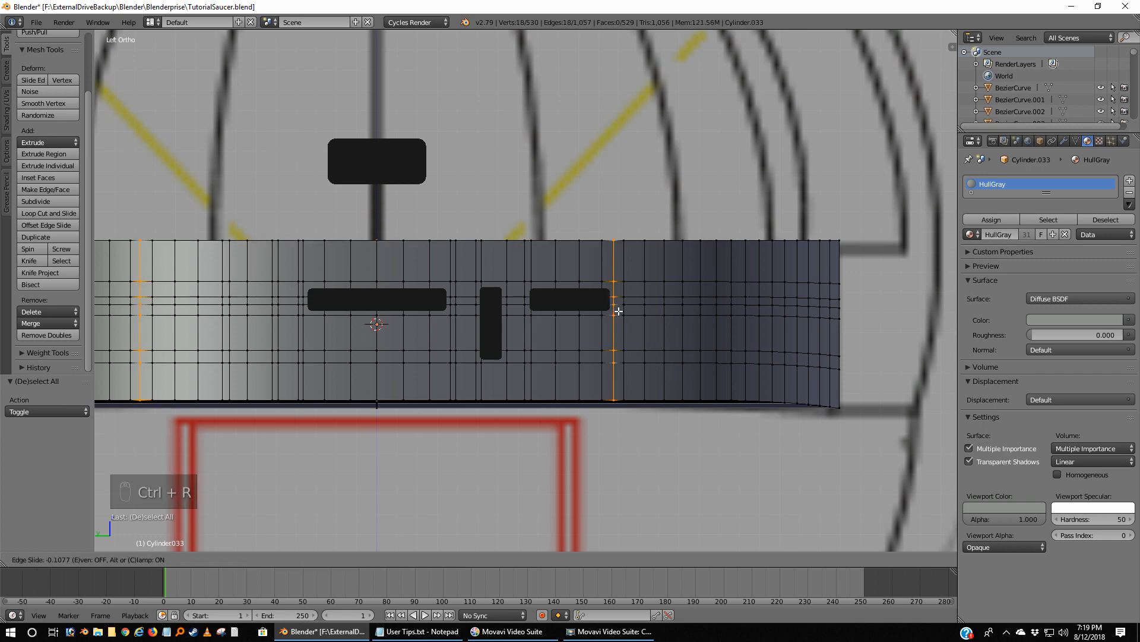
left_click(618, 312)
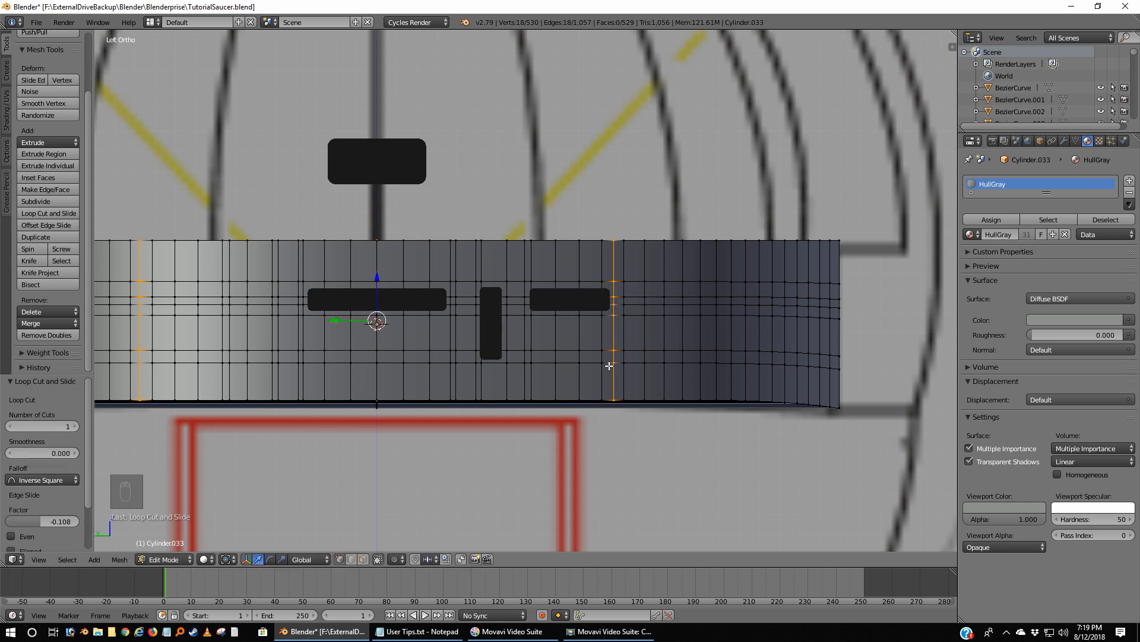
key("a")
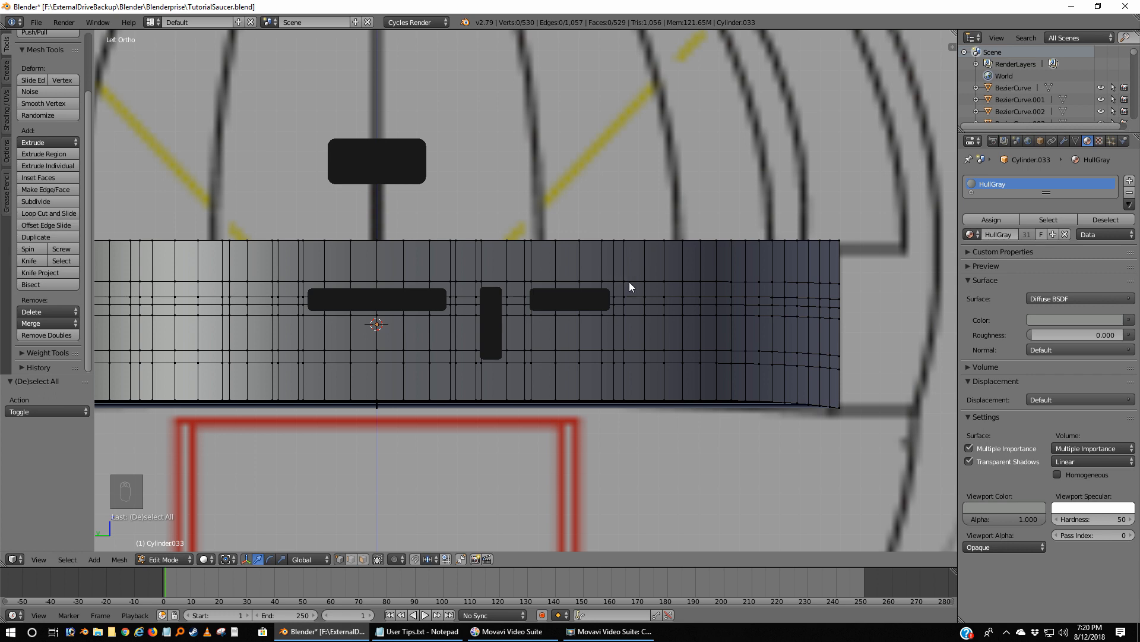
Return to Object Mode and duplicate the half-round base in place.
key("Tab")
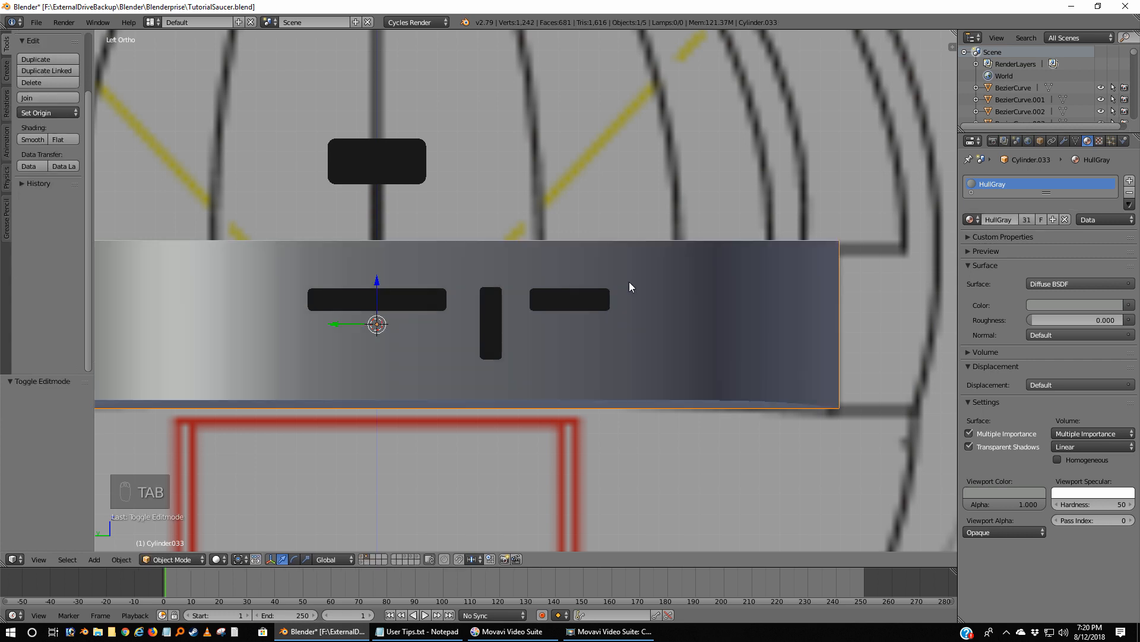
key("shift+d")
right_click(669, 276)
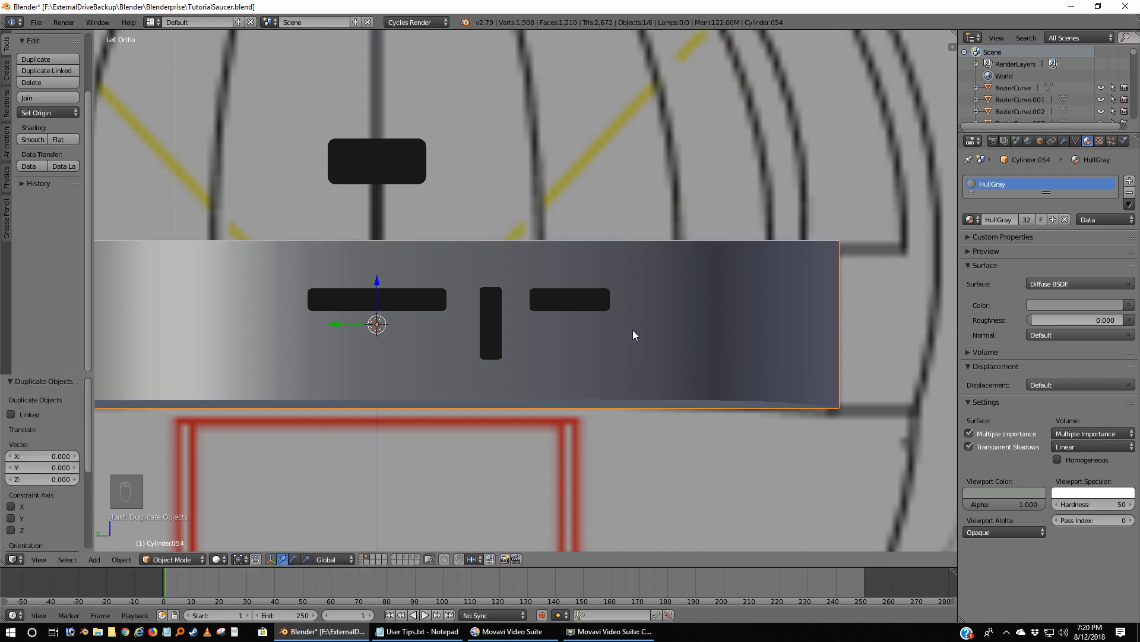
Move the spare black block above the base to layer 9.
right_click(403, 172)
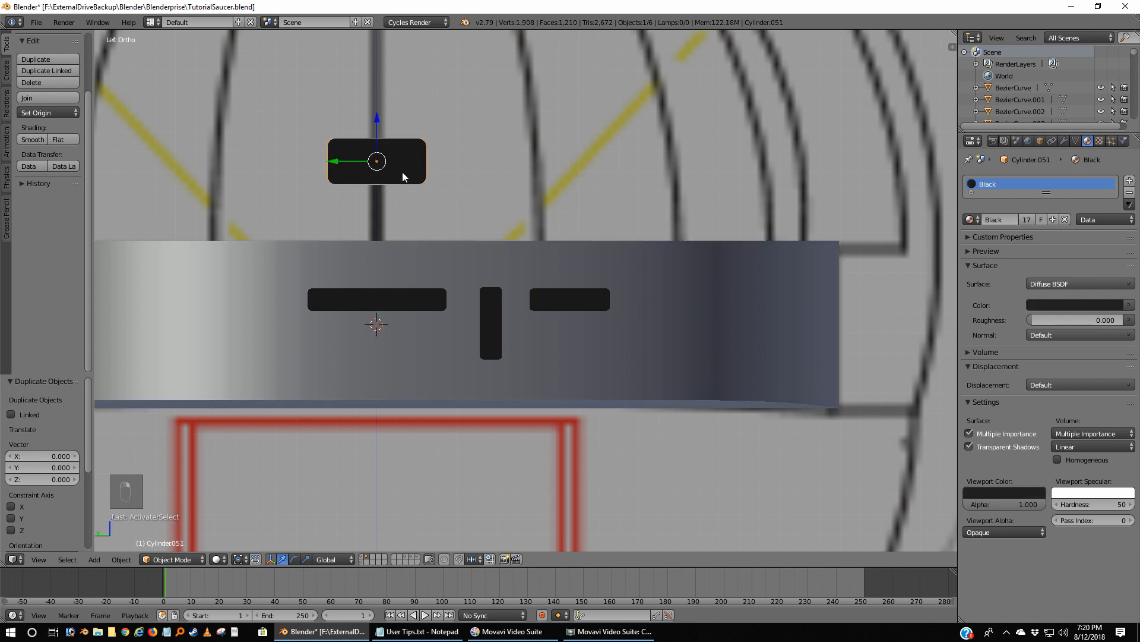
key("m")
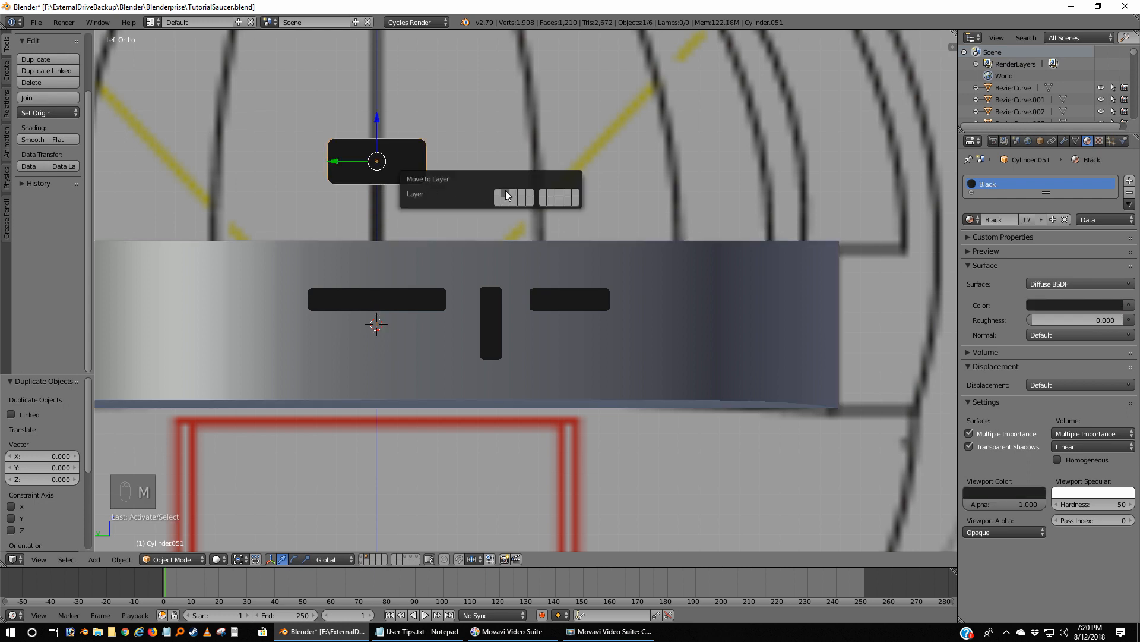
left_click(567, 193)
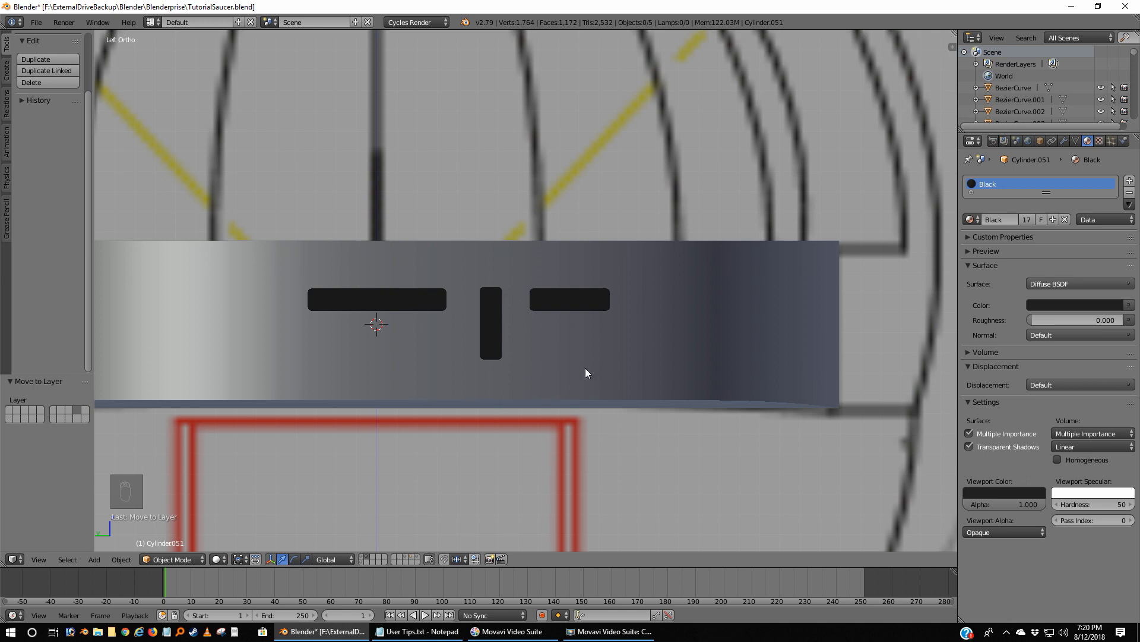
In top view, select the three black window blocks and scale them along X by about 11.162.
key("KP_7")
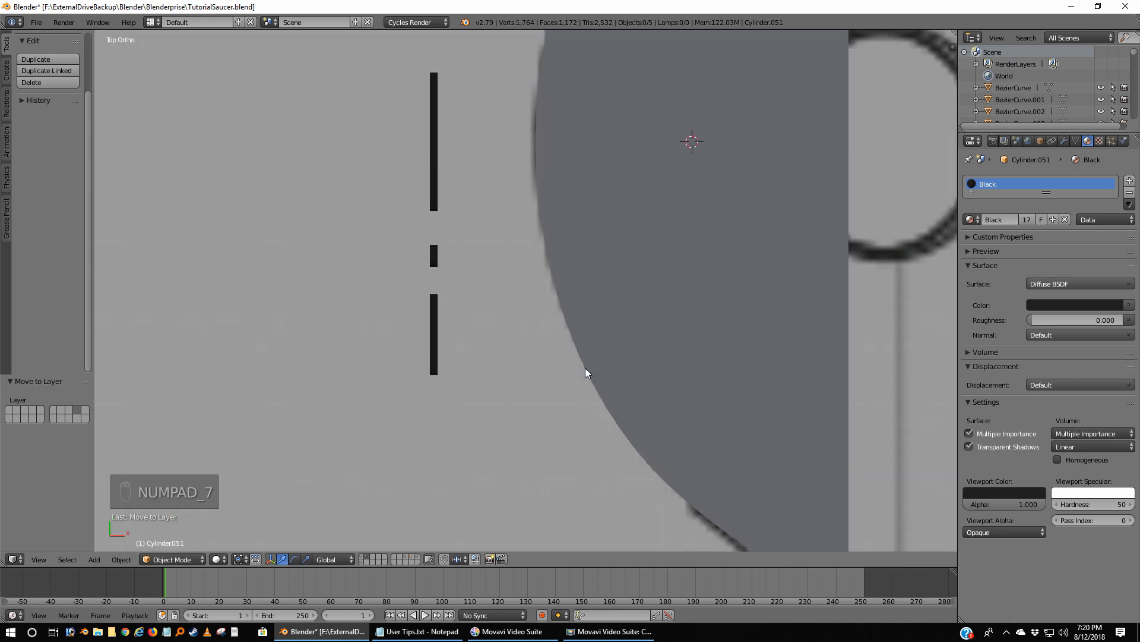
right_click(436, 179)
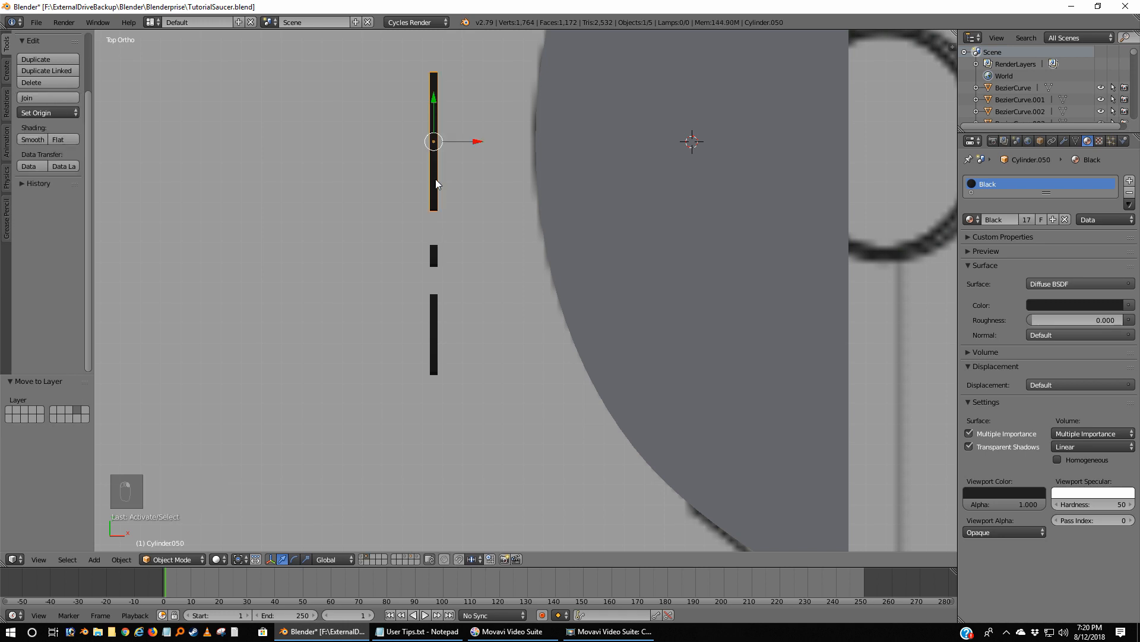
right_click(437, 258, "shift")
right_click(433, 315, "shift")
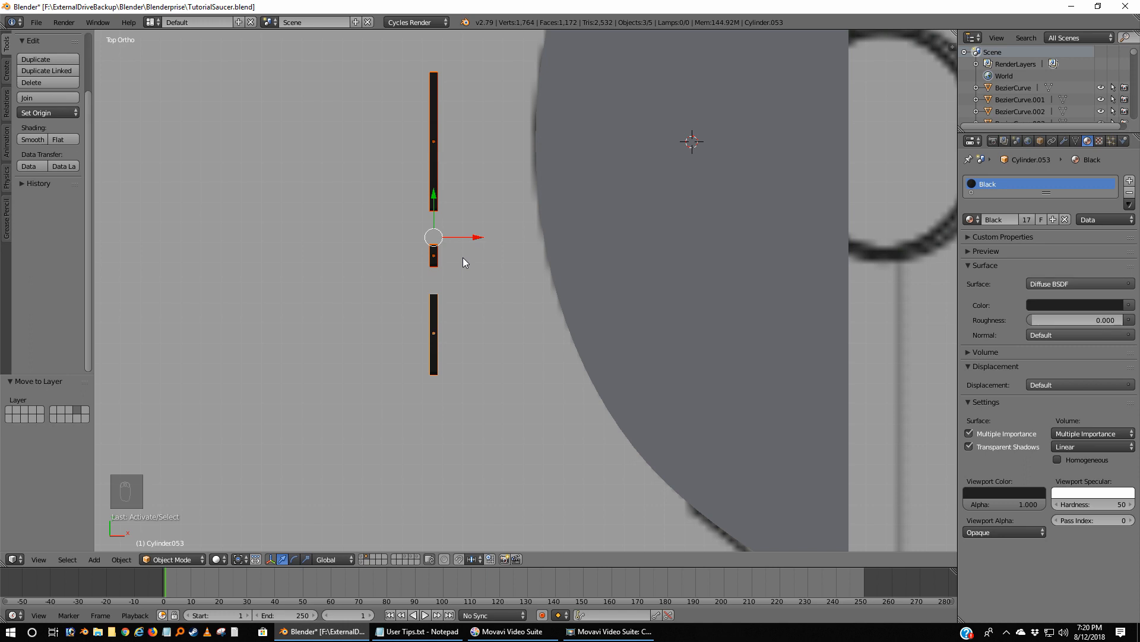
key("s")
key("x")
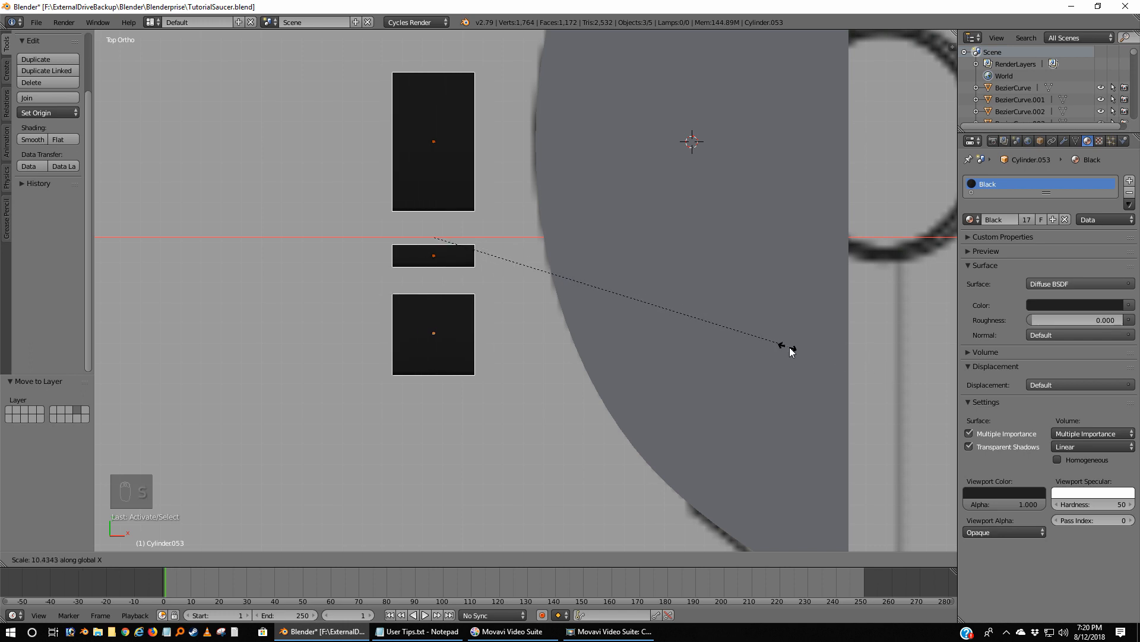
left_click(809, 351)
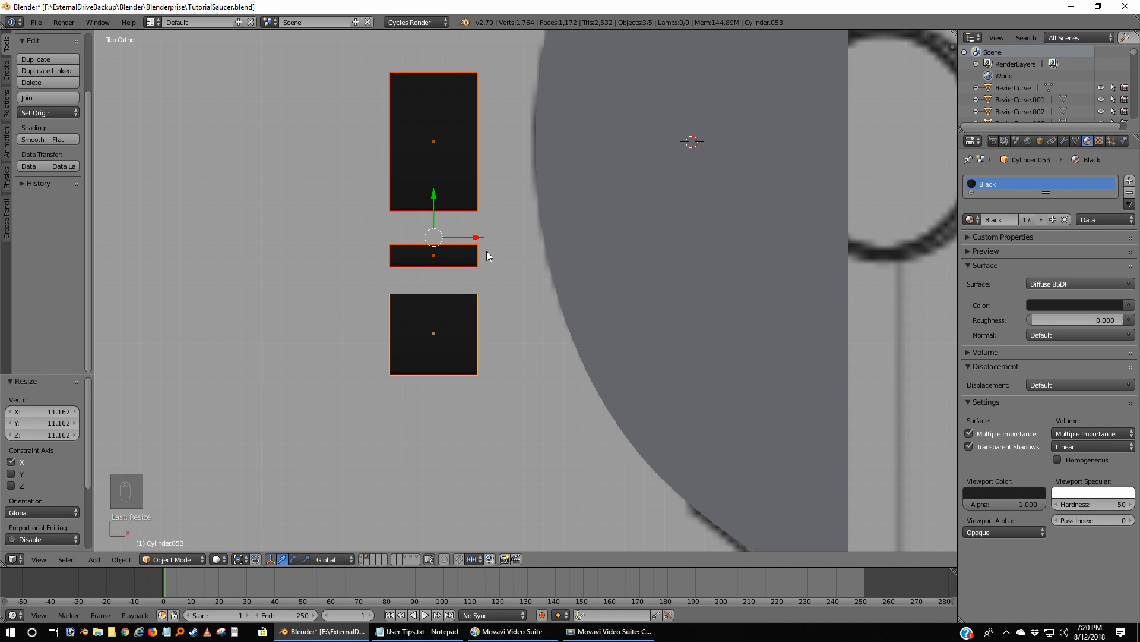
Duplicate the three deepened window blocks and move the copies about 0.025 along X toward the base.
key("shift+d")
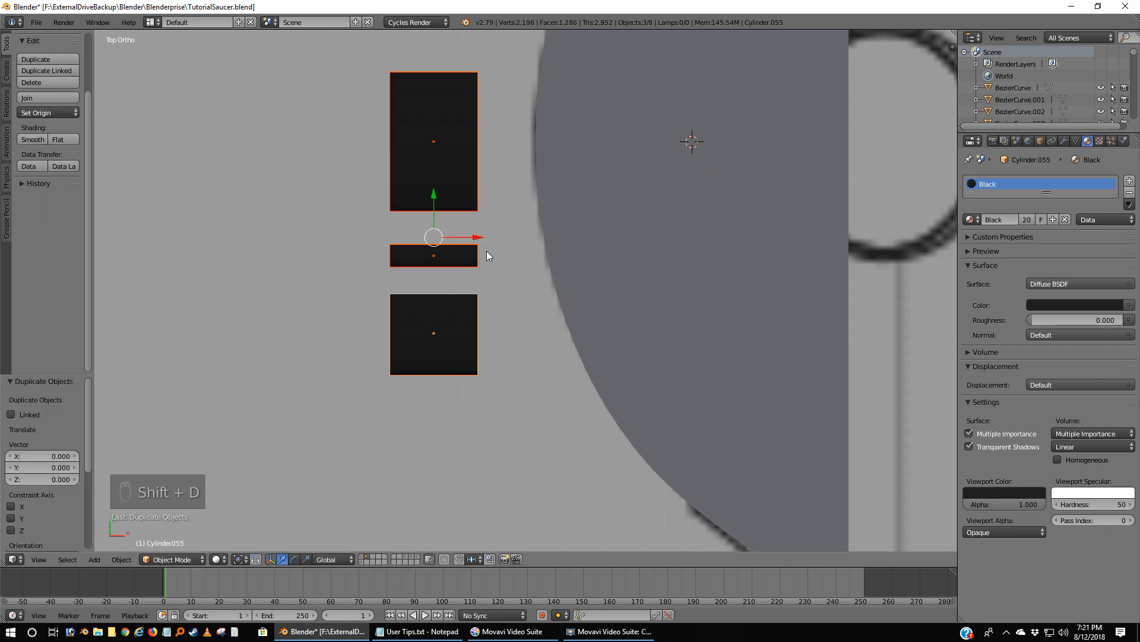
key("x")
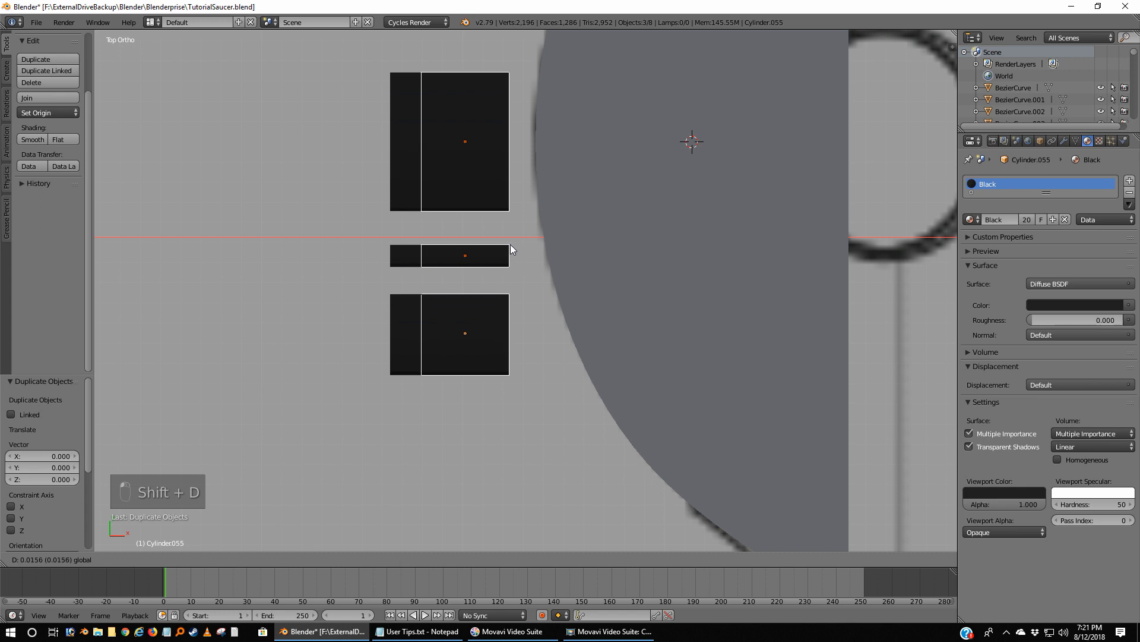
left_click(529, 249)
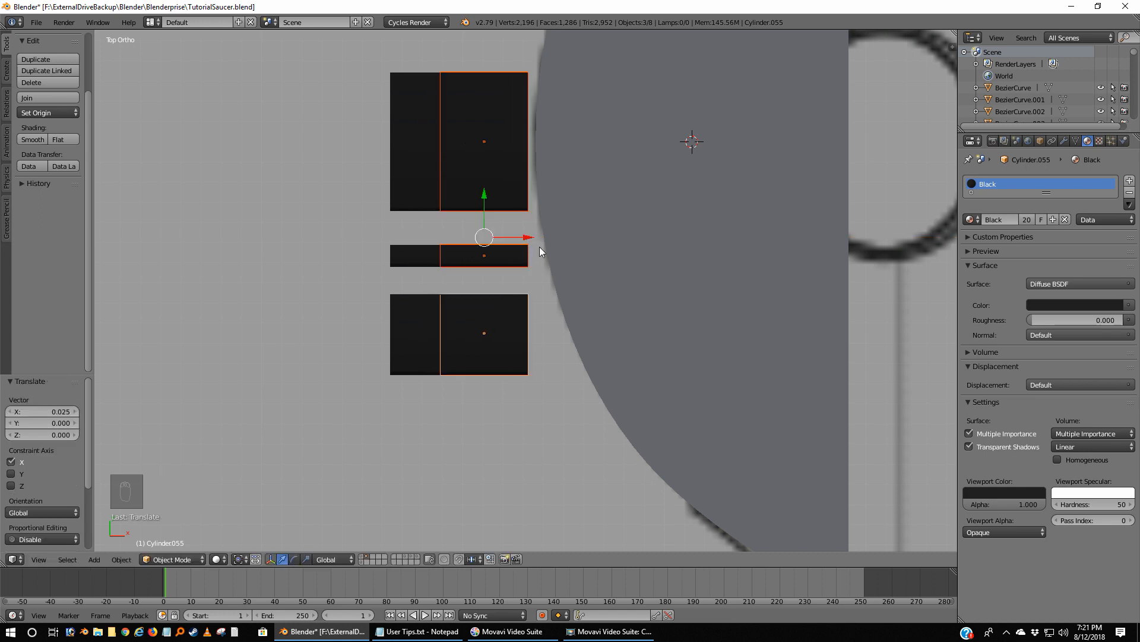
key("a")
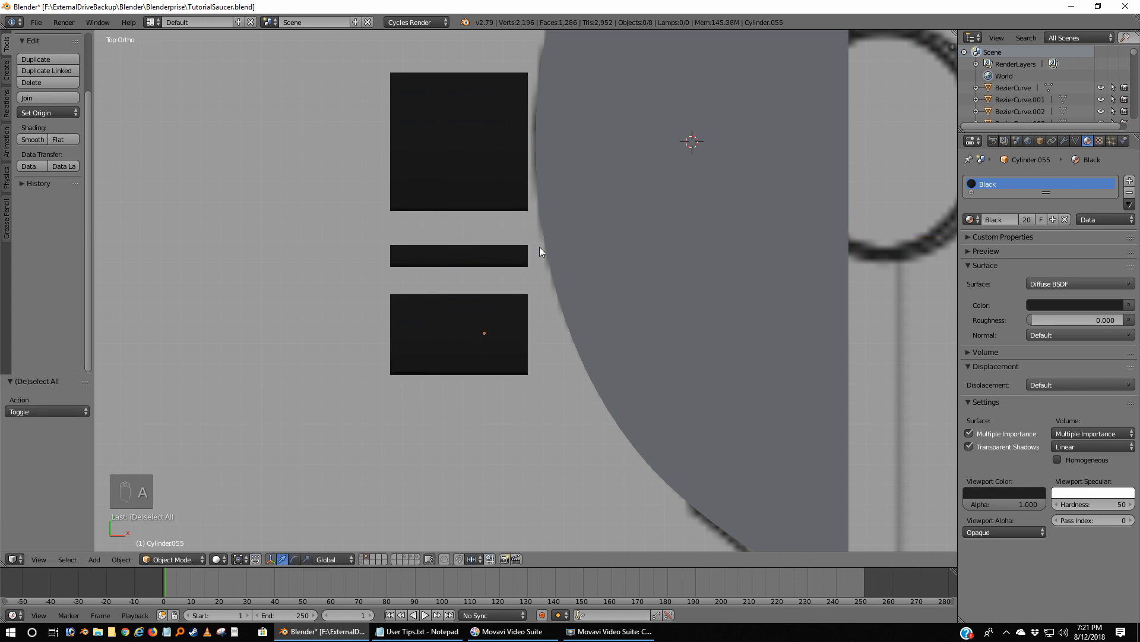
Move the central block's copy about 0.014 and the upright block's copy about 0.016 along X into the base's curved edge.
right_click(522, 204)
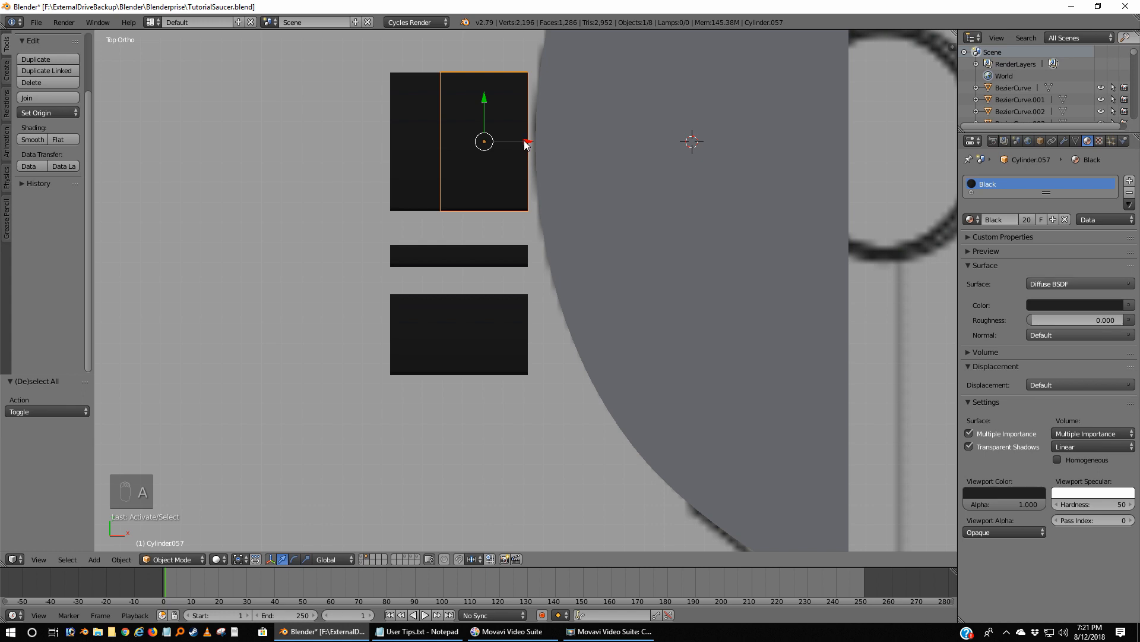
right_click_drag(523, 143, 554, 144)
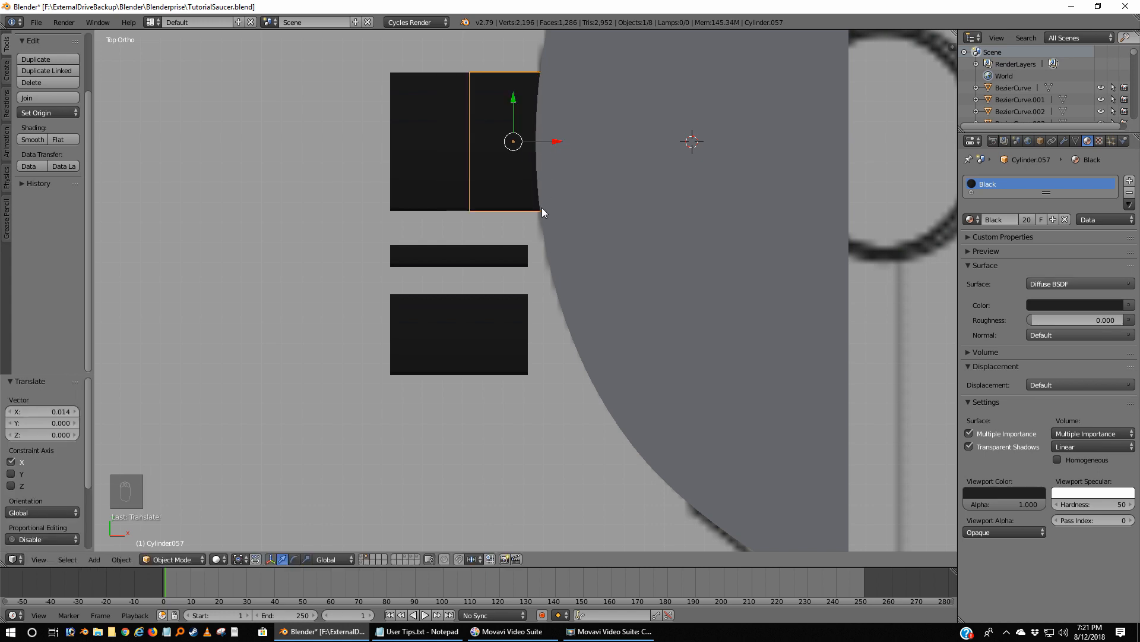
mouse_move(541, 208)
middle_mouse_down()
mouse_move(553, 140)
mouse_move(511, 158)
mouse_move(531, 216)
middle_mouse_up()
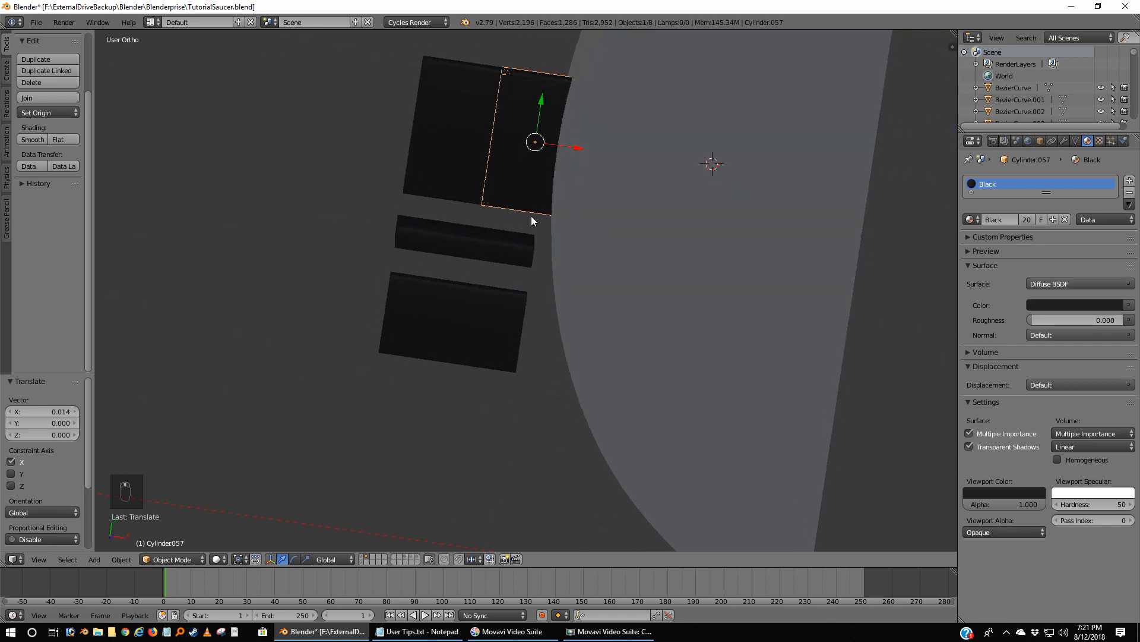
right_click(523, 250)
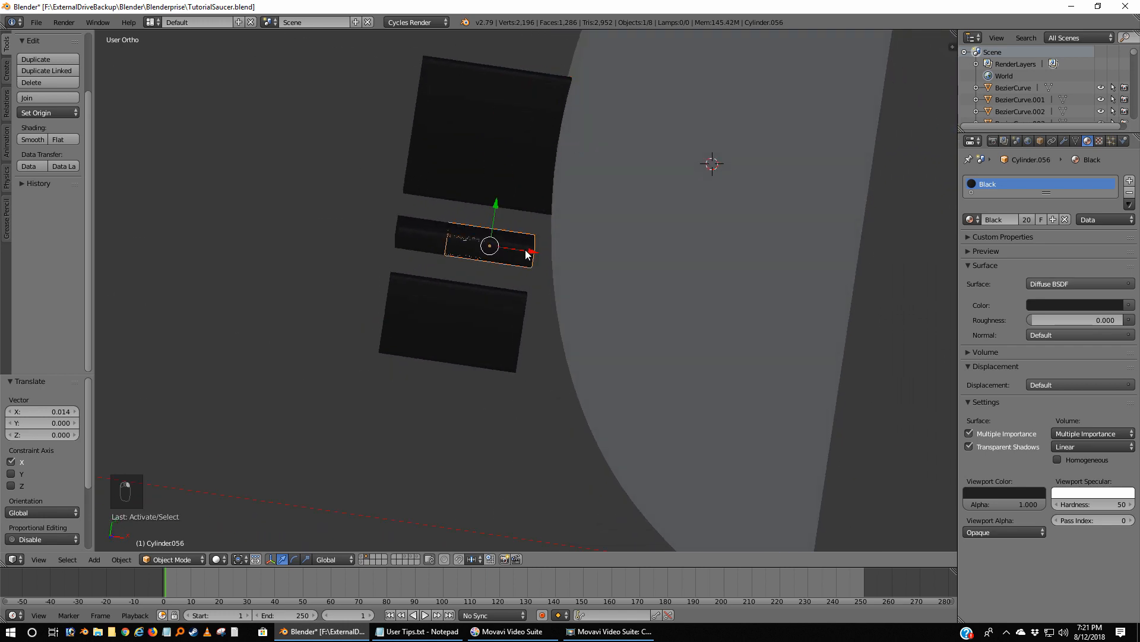
key("KP_7")
key("g")
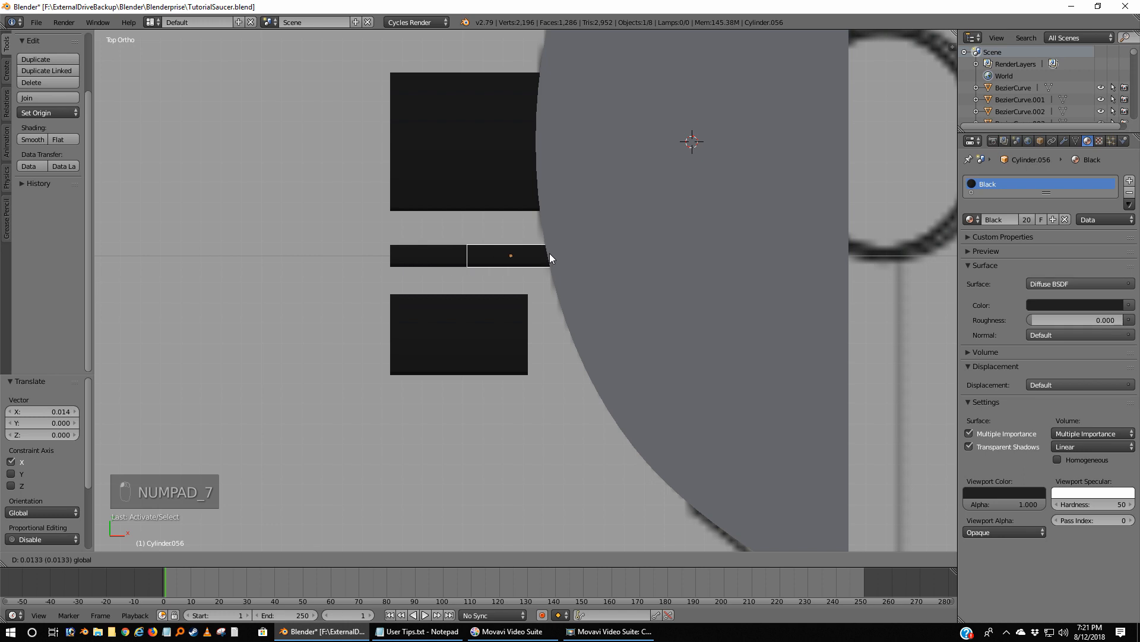
left_click(554, 250)
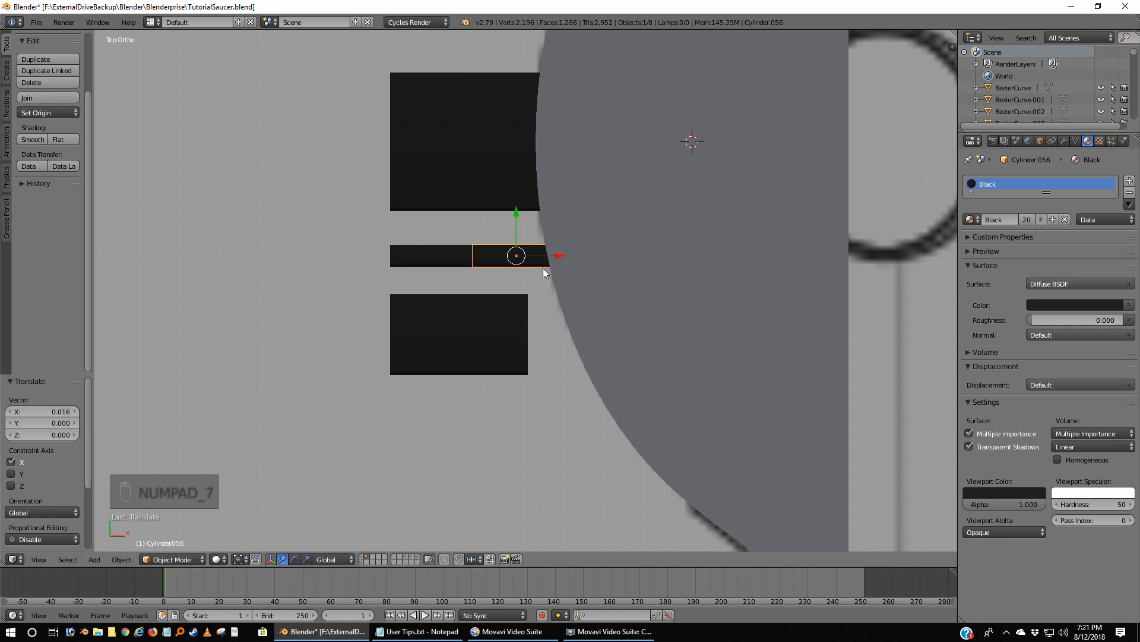
Move the outer horizontal block's copy about 0.037 along X into the base's curved edge.
right_click(516, 317)
left_click_drag(486, 291, 522, 289)
key("ctrl+z")
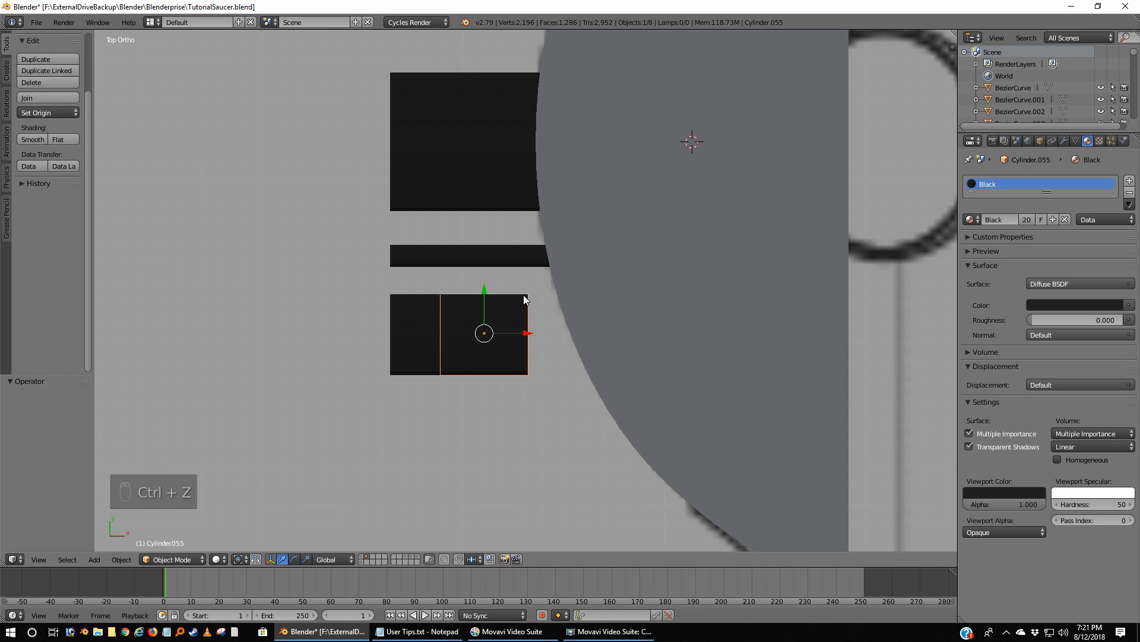
key("g")
key("x")
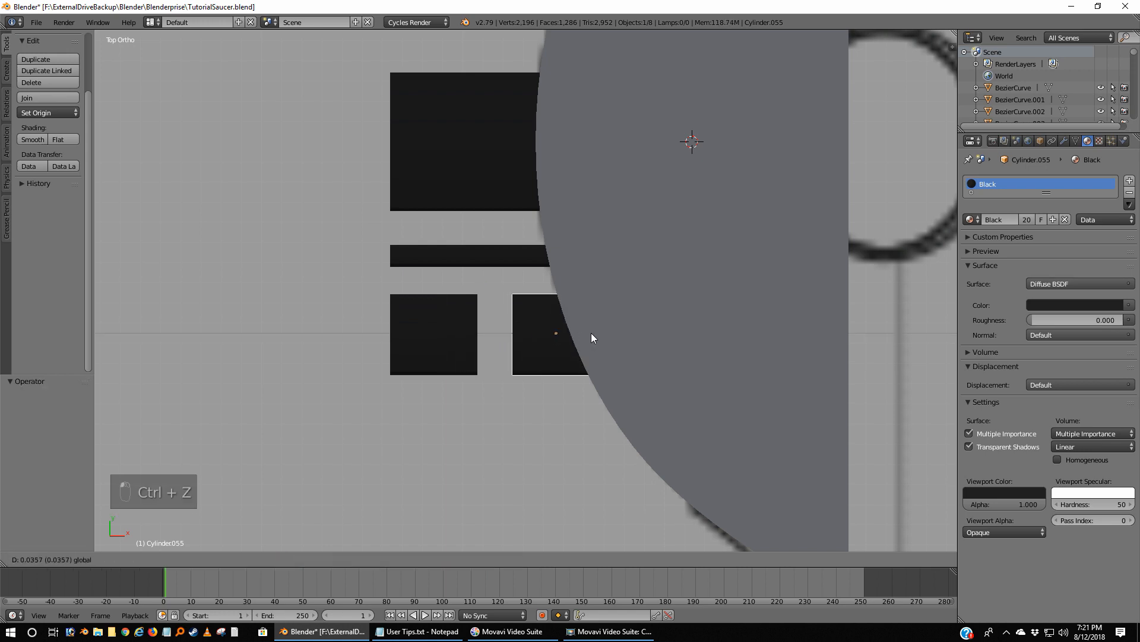
left_click(594, 332)
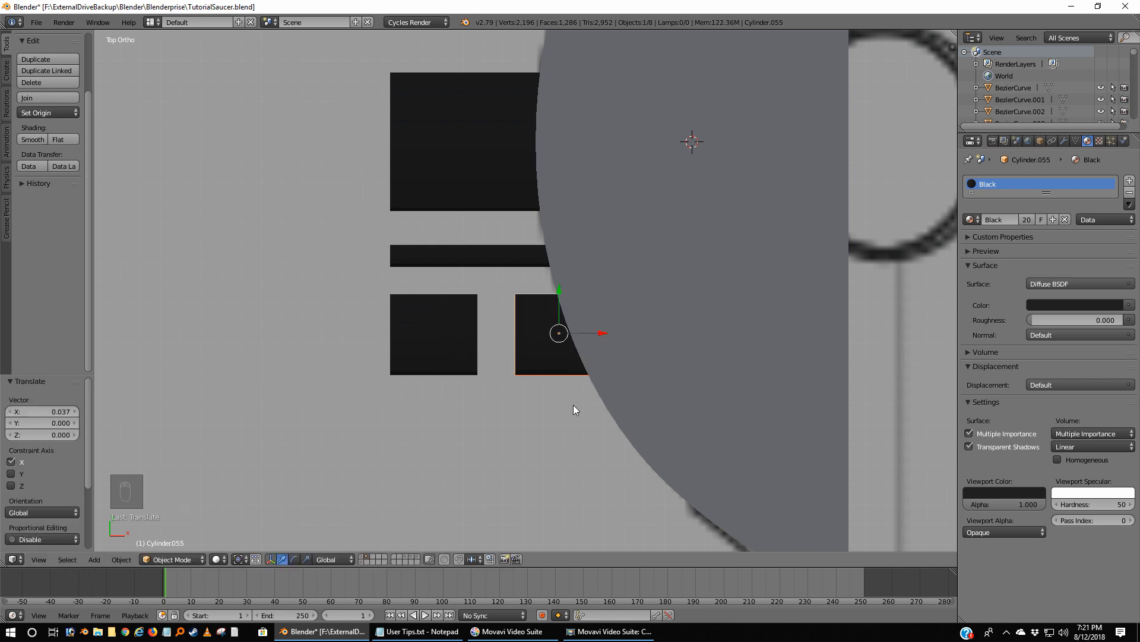
In wireframe shading, shift the outer block's copy about -0.004 along X to match the base's curved edge.
key("z")
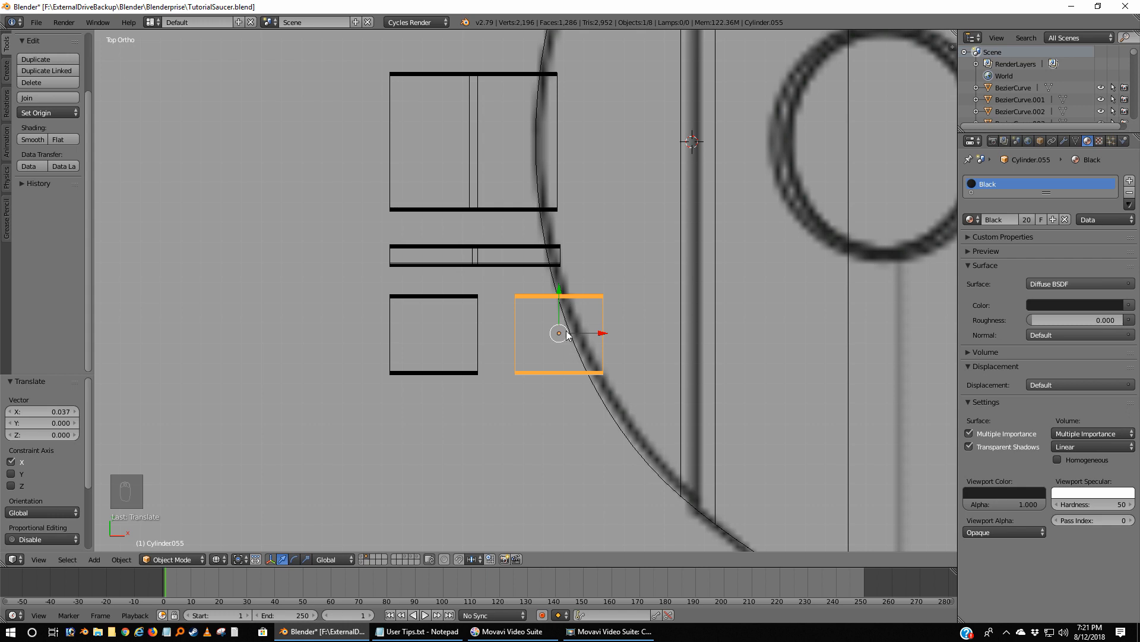
key("g")
key("x")
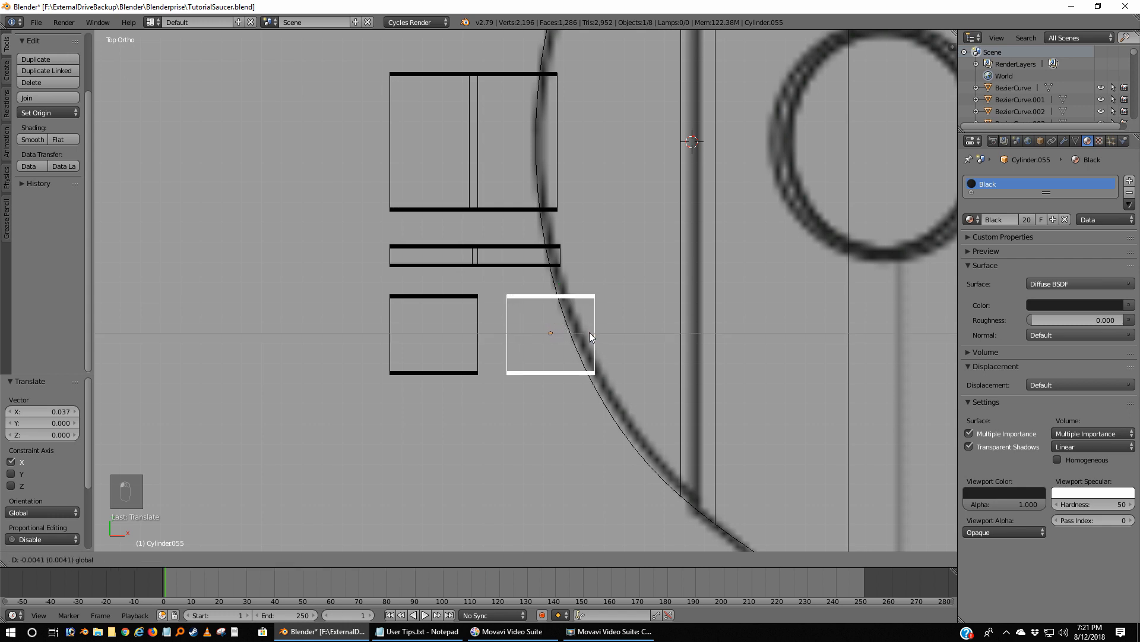
left_click(590, 333)
Shift the upright block's copy about -0.002 and the central block's copy about -0.006 along X to match the base's curved edge.
right_click(519, 260)
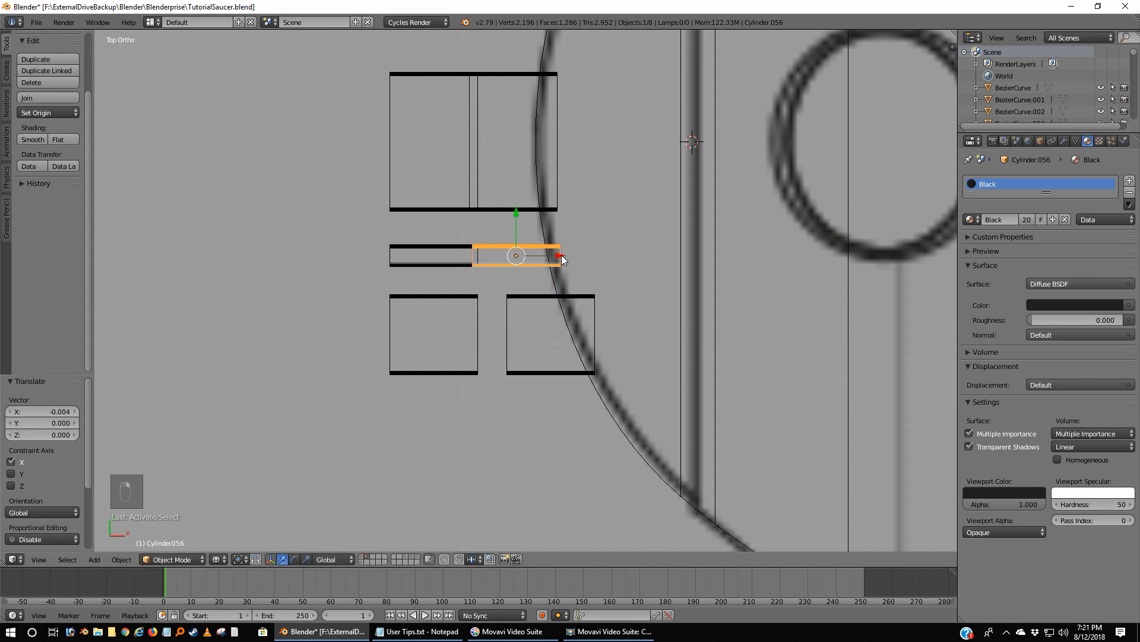
key("g")
key("x")
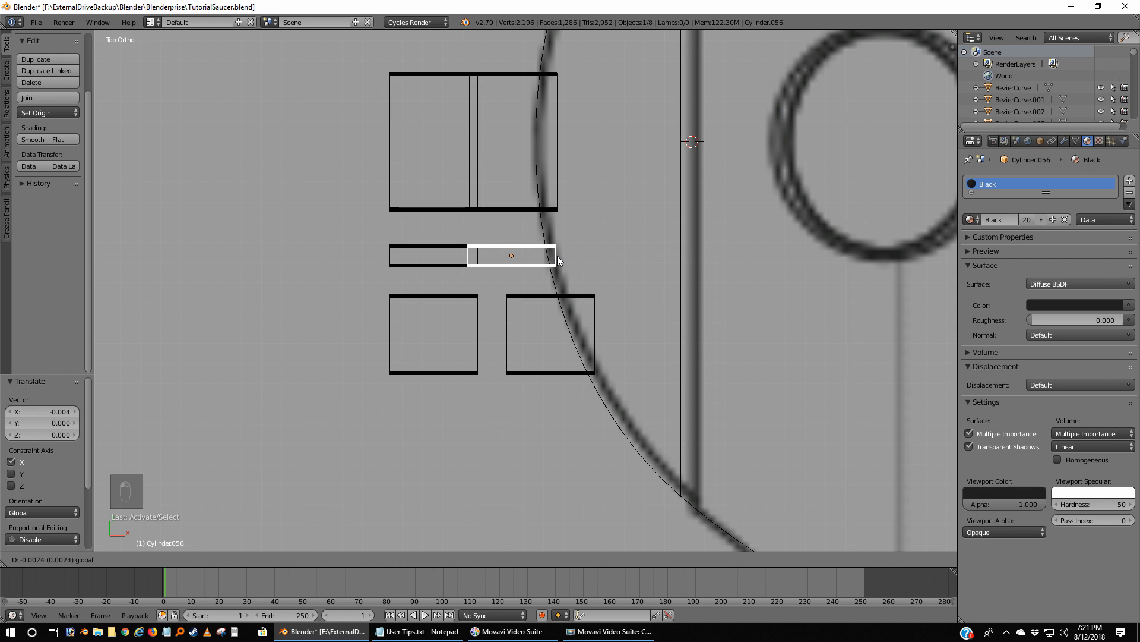
left_click(558, 256)
right_click(552, 191)
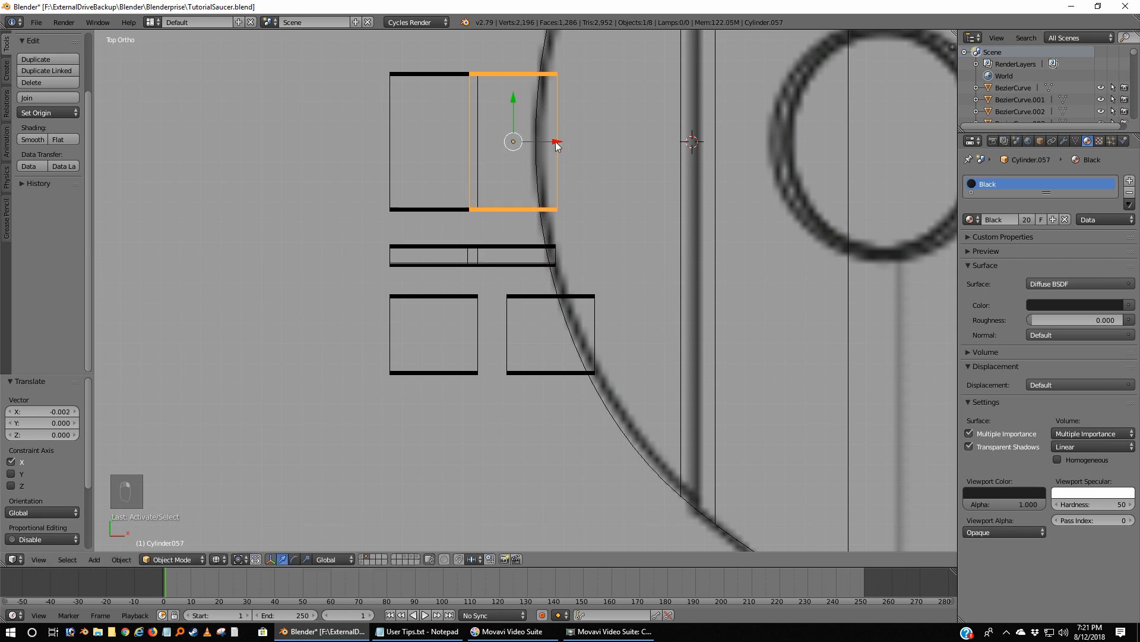
key("g")
key("x")
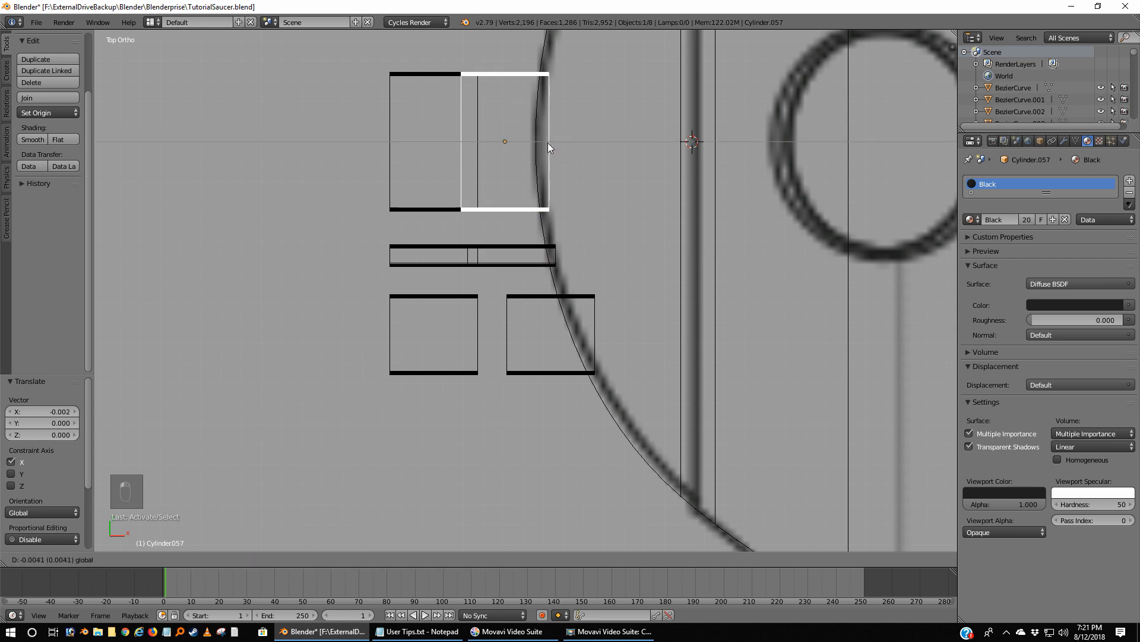
left_click(544, 144)
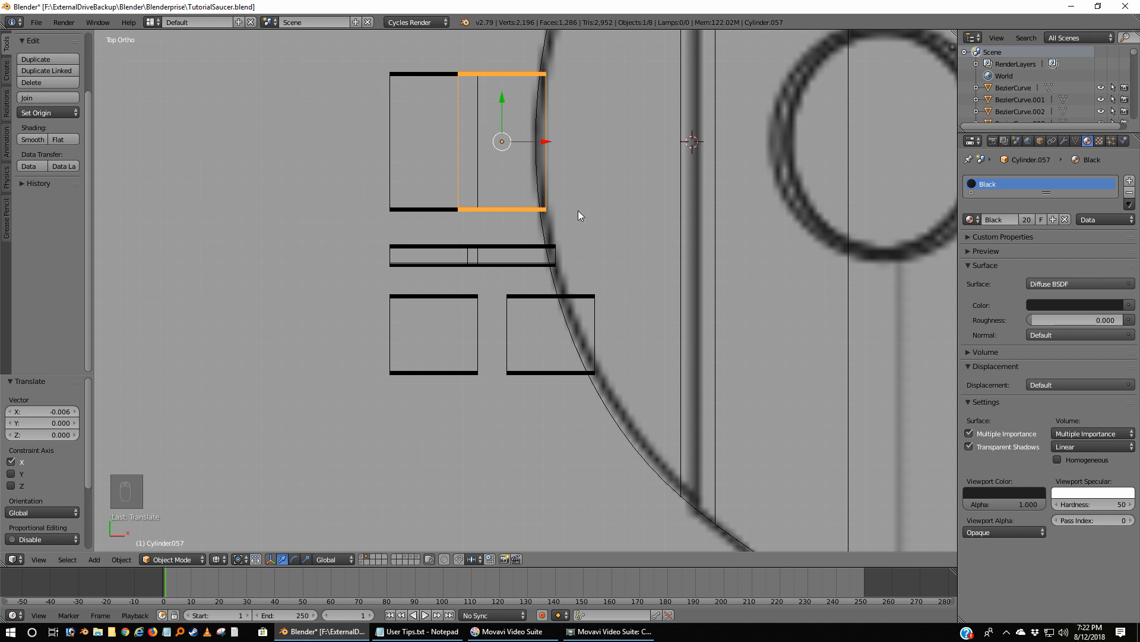
Join the three window block copies at the base's curved edge into one object.
right_click(523, 244, "shift")
right_click(530, 306, "shift")
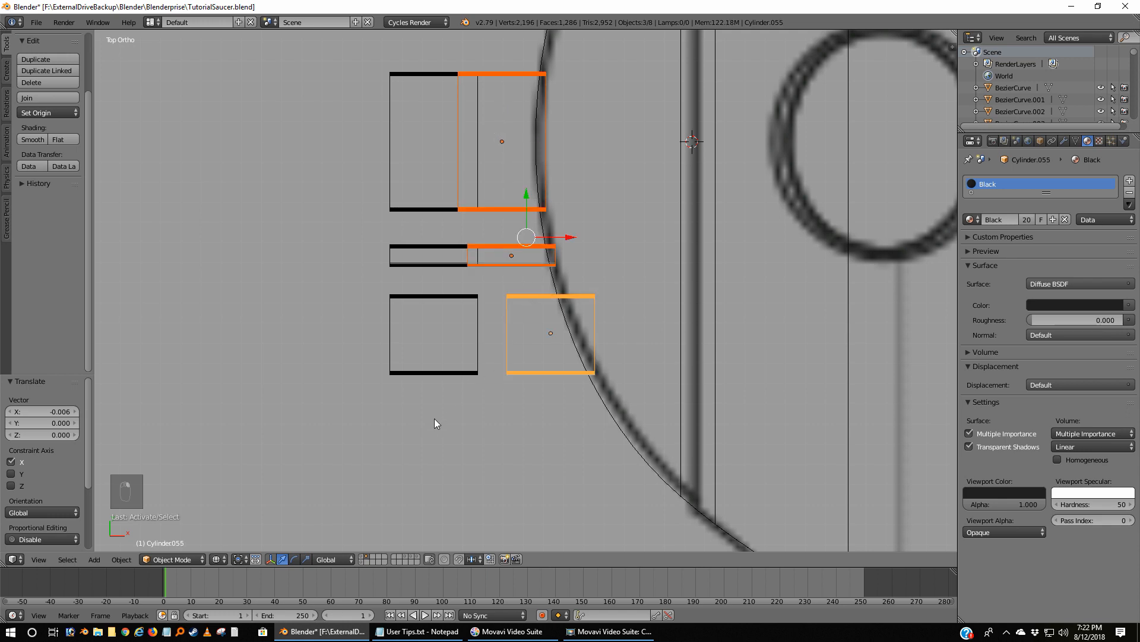
key("ctrl+j")
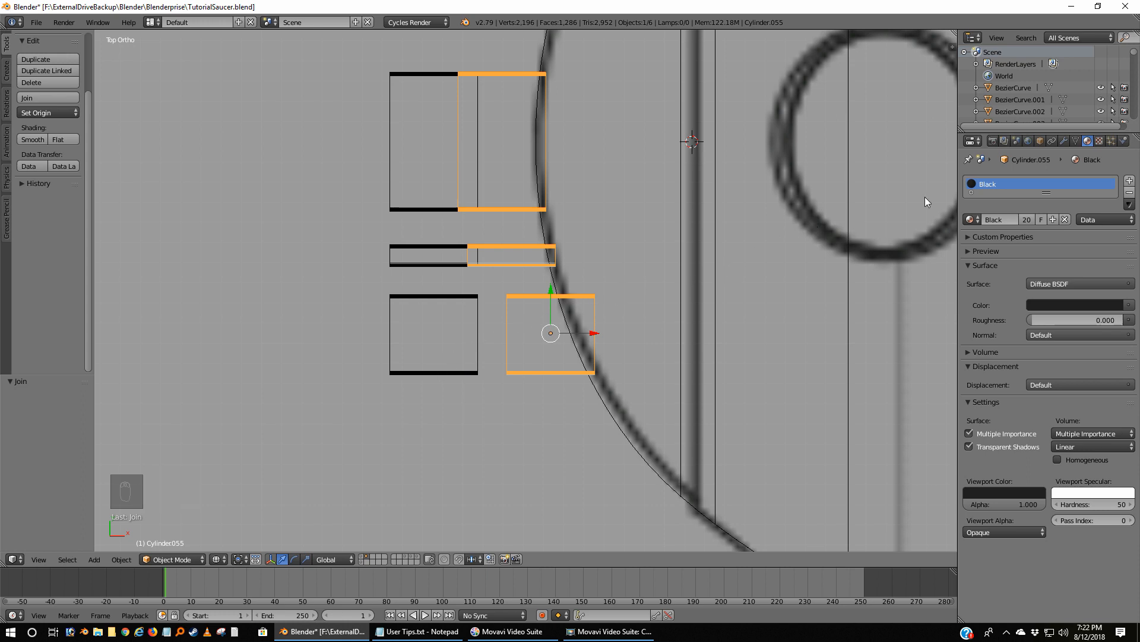
Subtract the half-round base (Cylinder.054) from the joined block copies with a Boolean Difference modifier placed above Edge Split, and apply it.
left_click(1064, 141)
left_click(1003, 182)
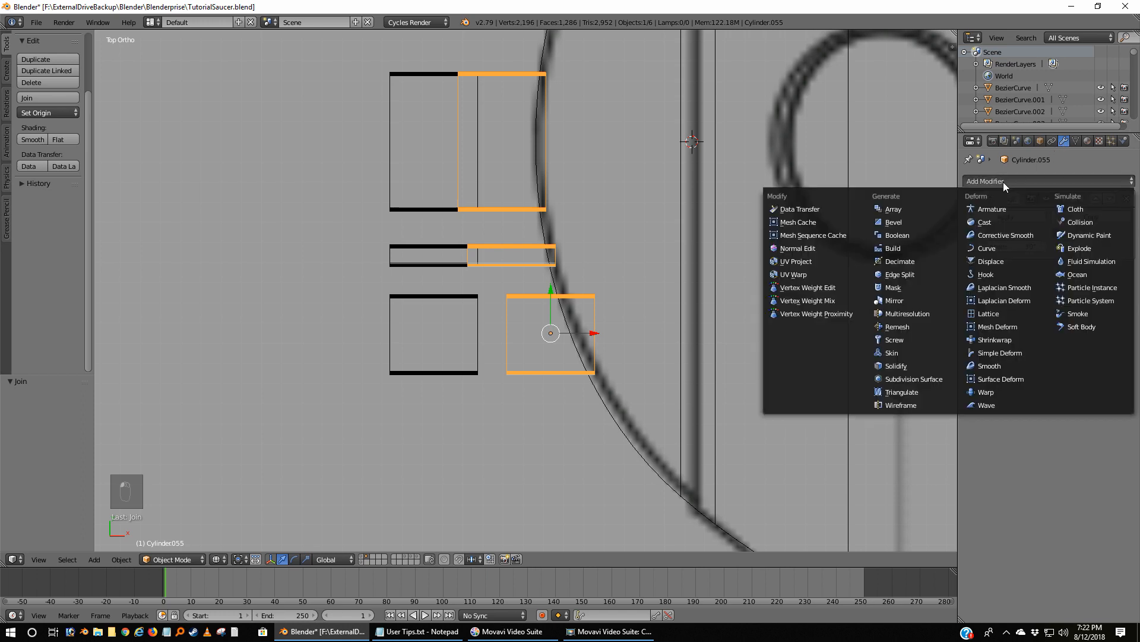
left_click(921, 237)
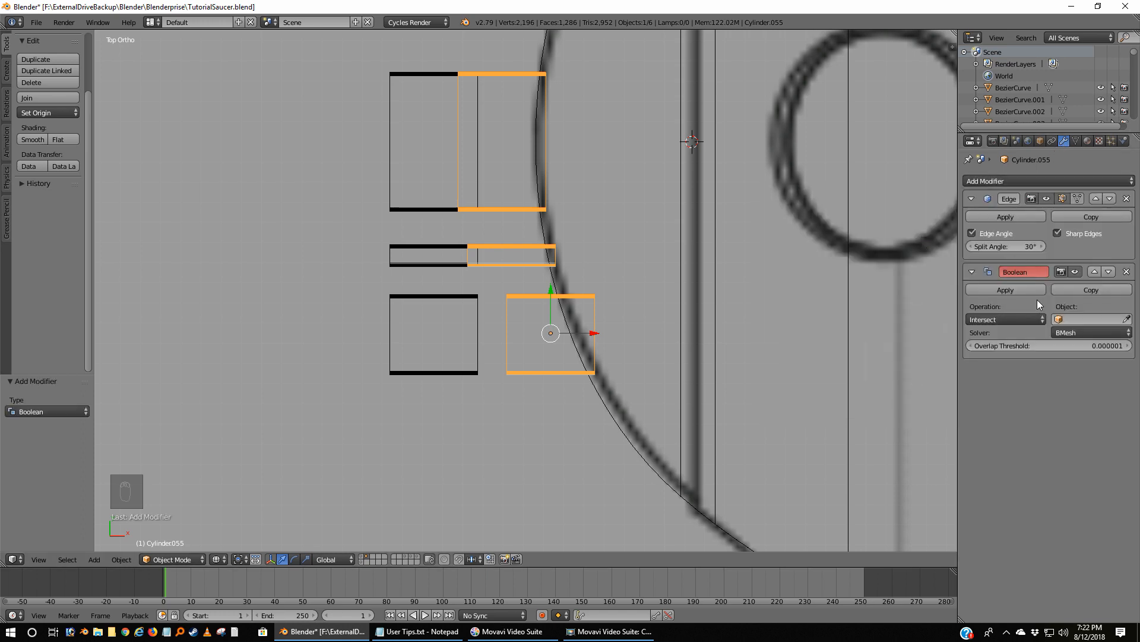
left_click(1093, 272)
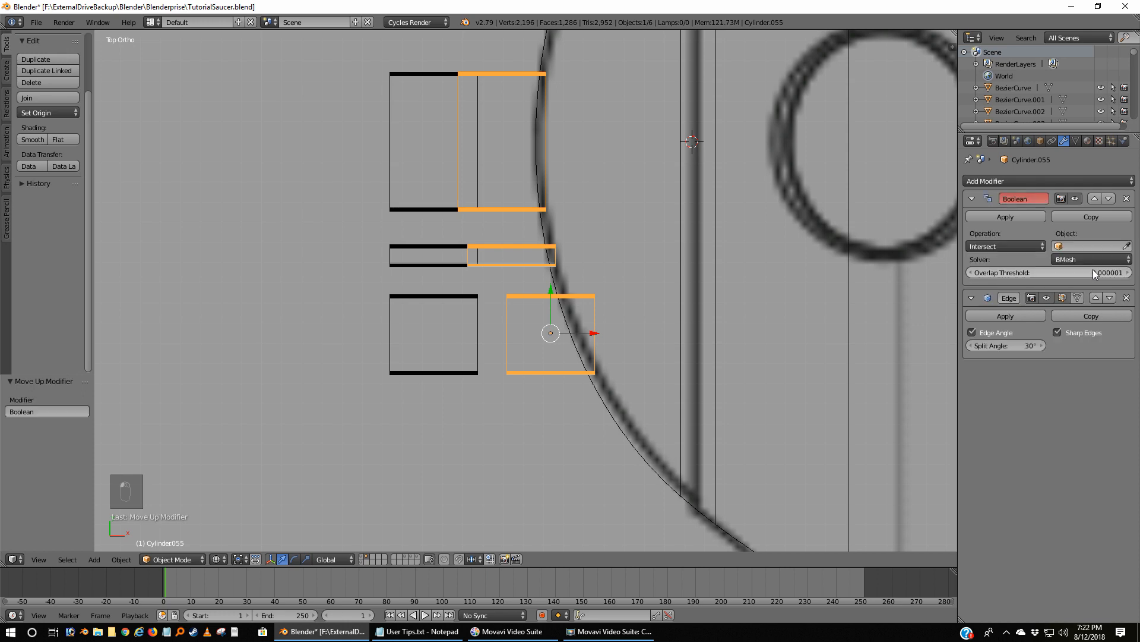
left_click(1038, 245)
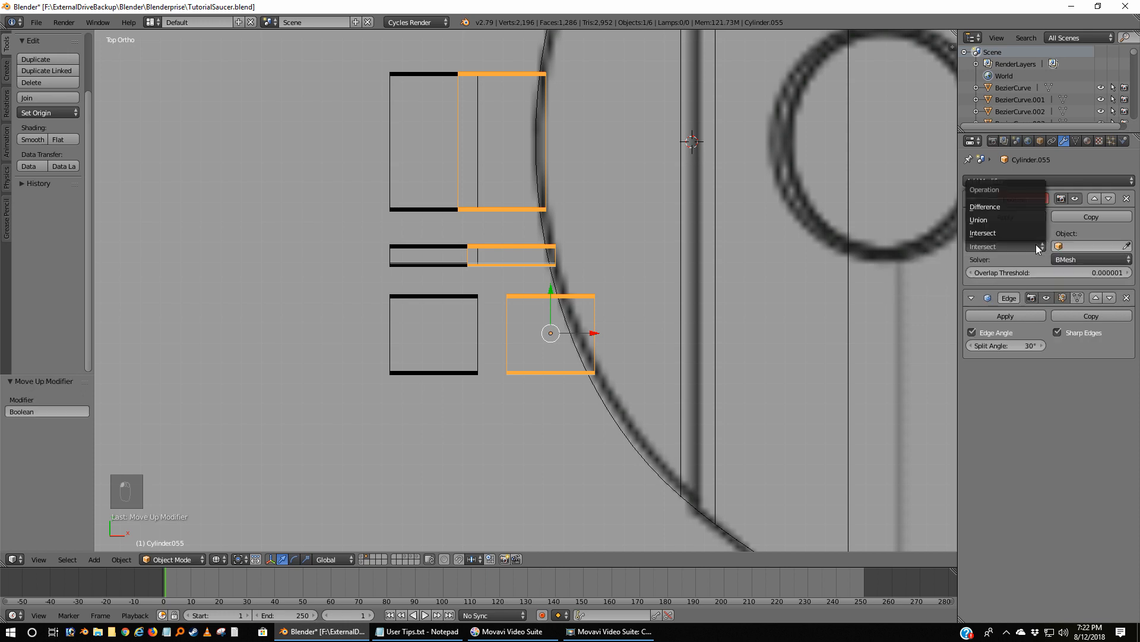
left_click(996, 208)
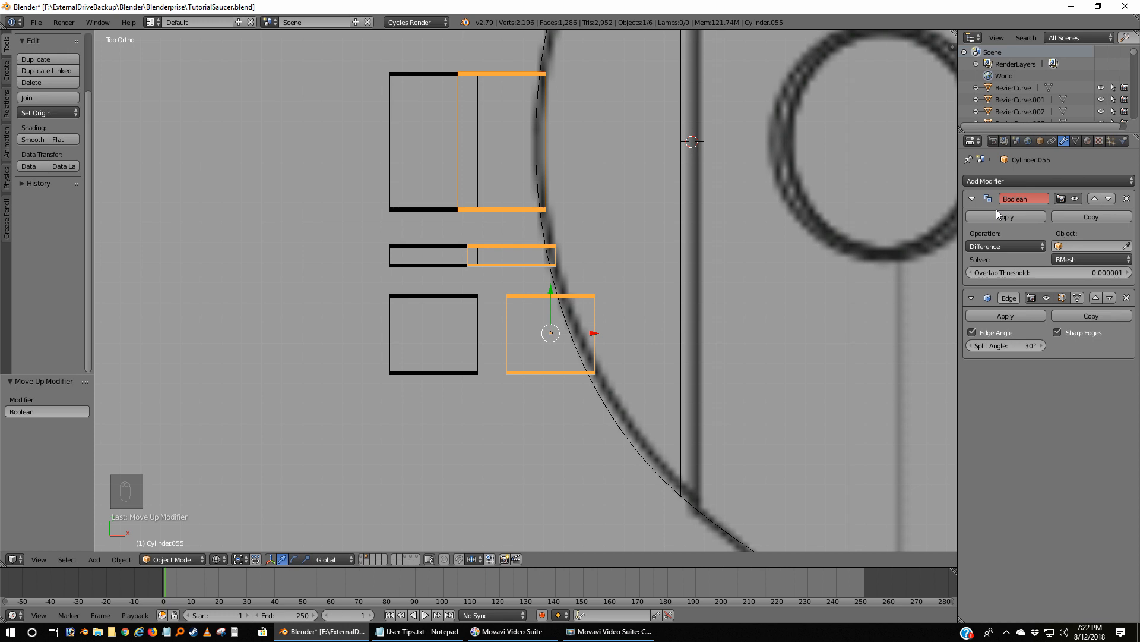
left_click(1127, 245)
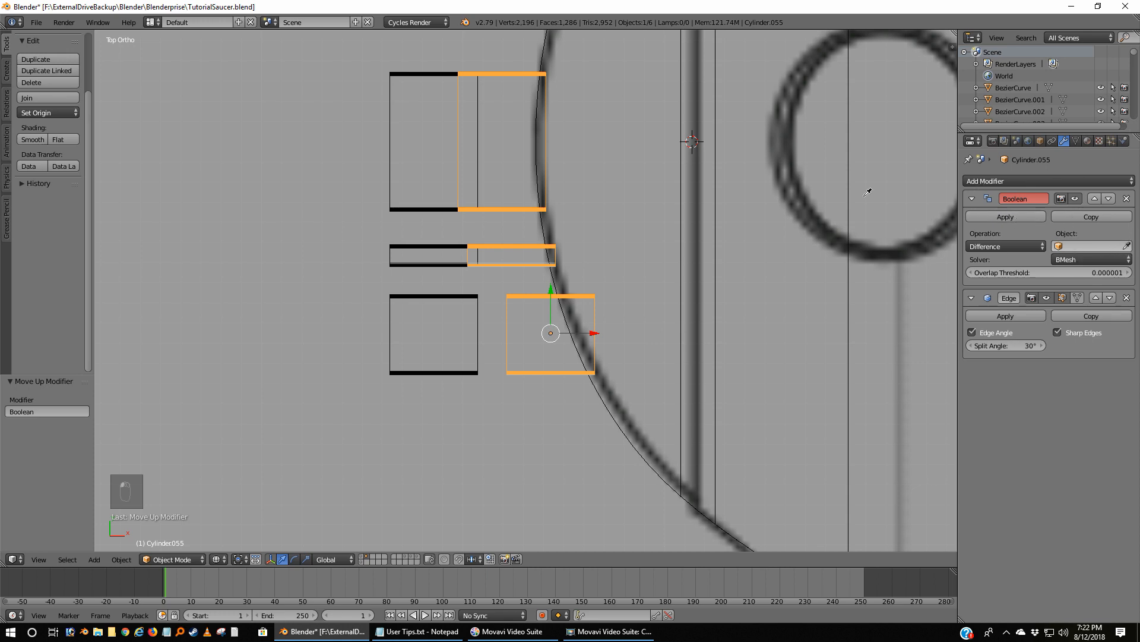
left_click(614, 413)
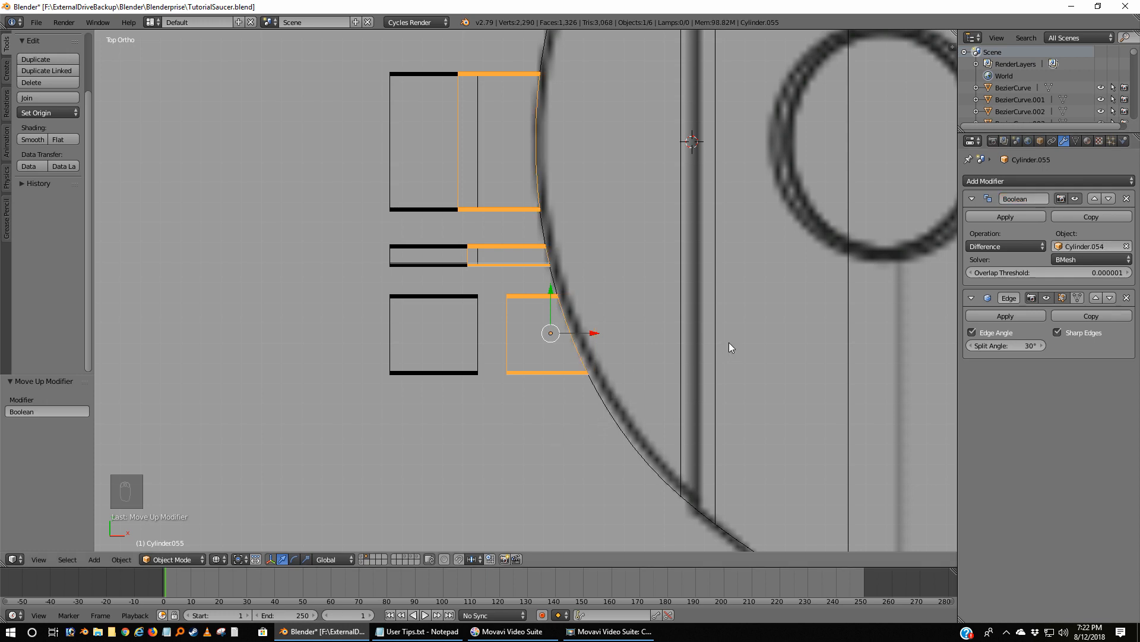
left_click(989, 220)
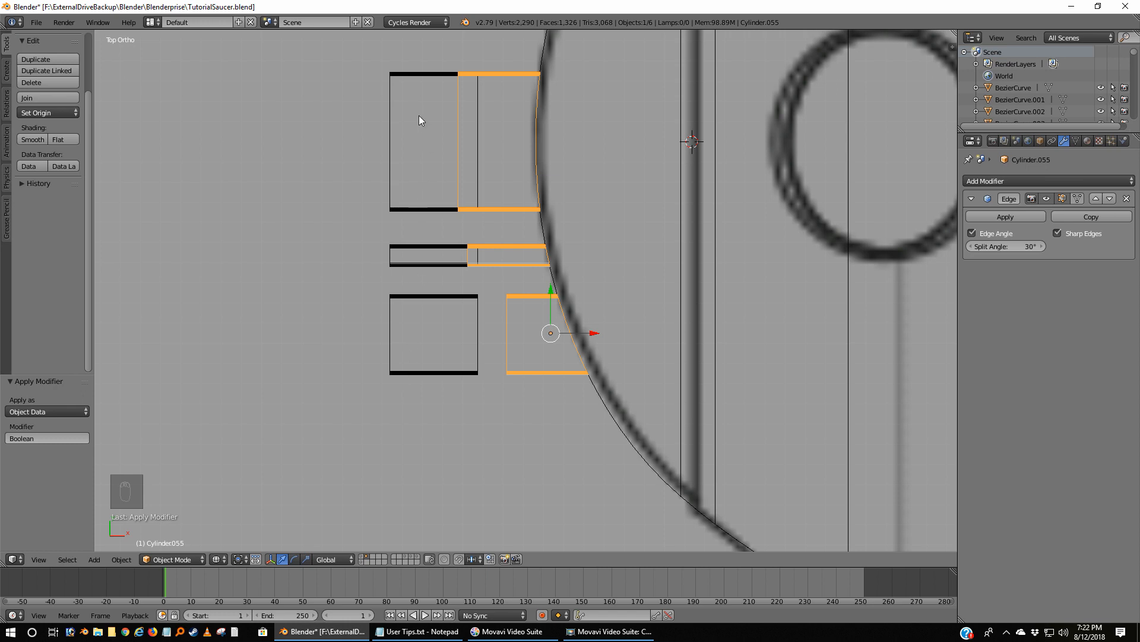
Move the three original window blocks to layer 9.
right_click(408, 204)
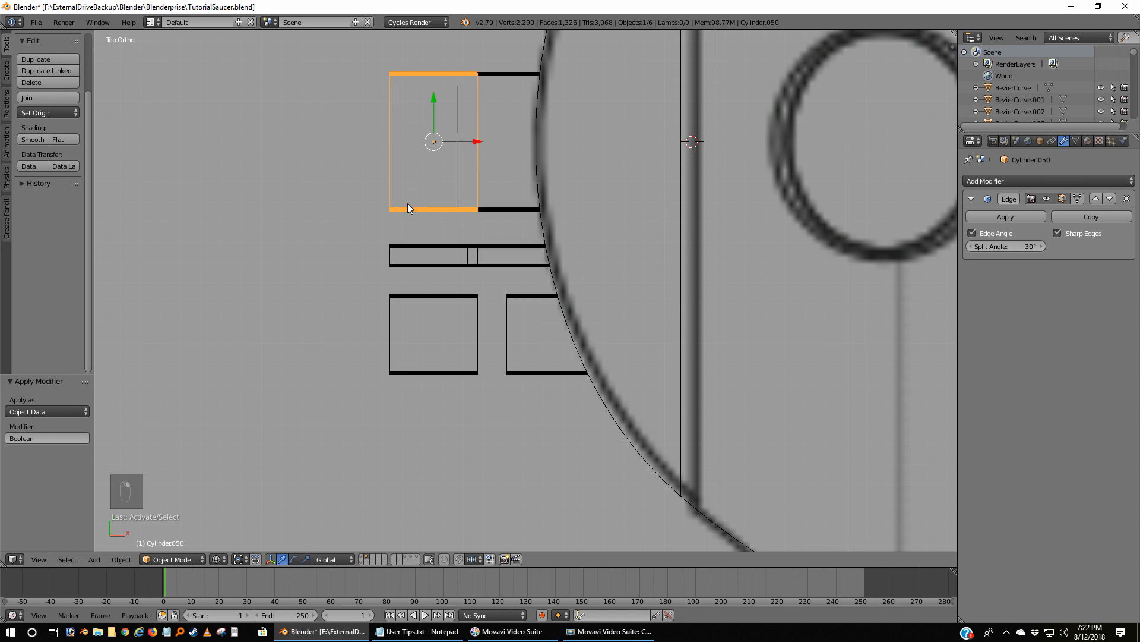
right_click(408, 263, "shift")
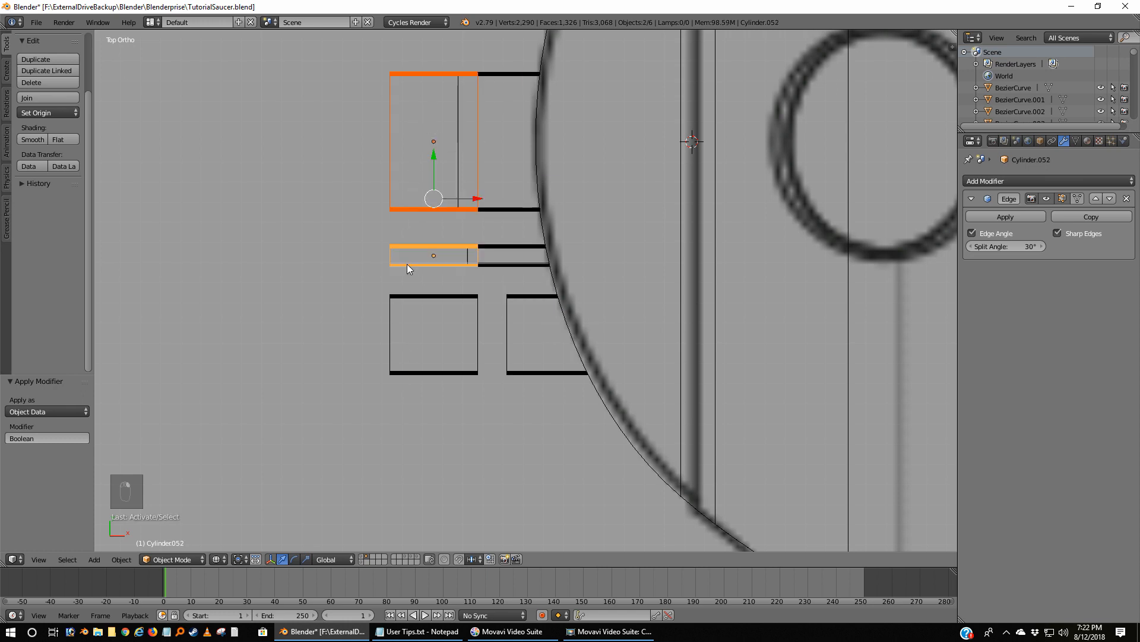
right_click(409, 303, "shift")
key("m")
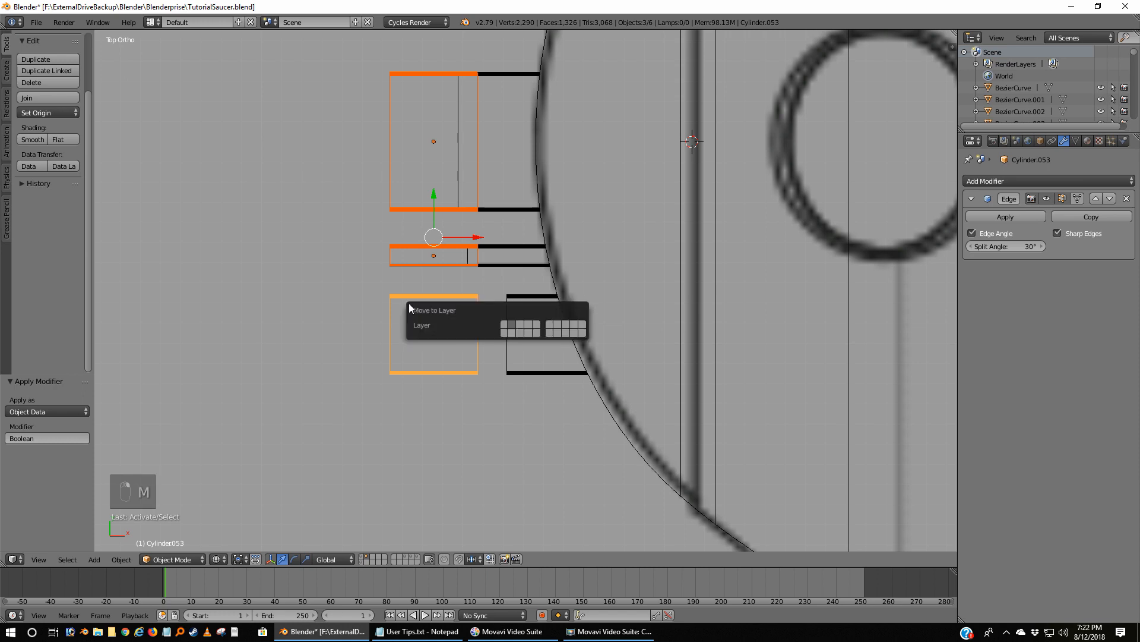
left_click(573, 325)
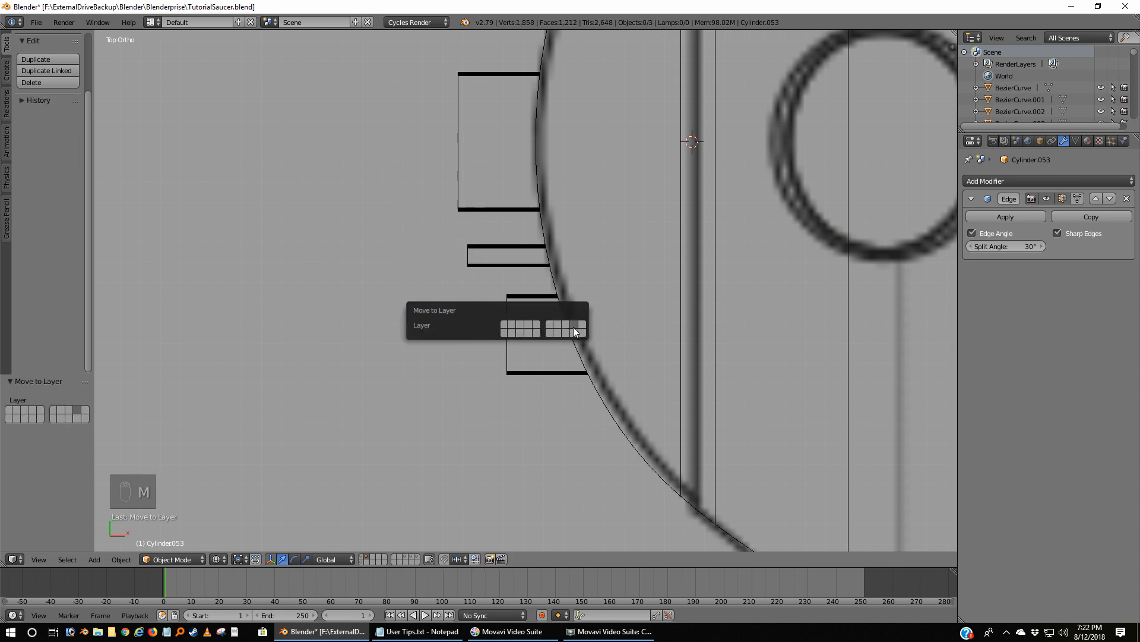
Check the trimmed block object in 3D and move it about 0.005 along X into the base's curved wall.
right_click(491, 209)
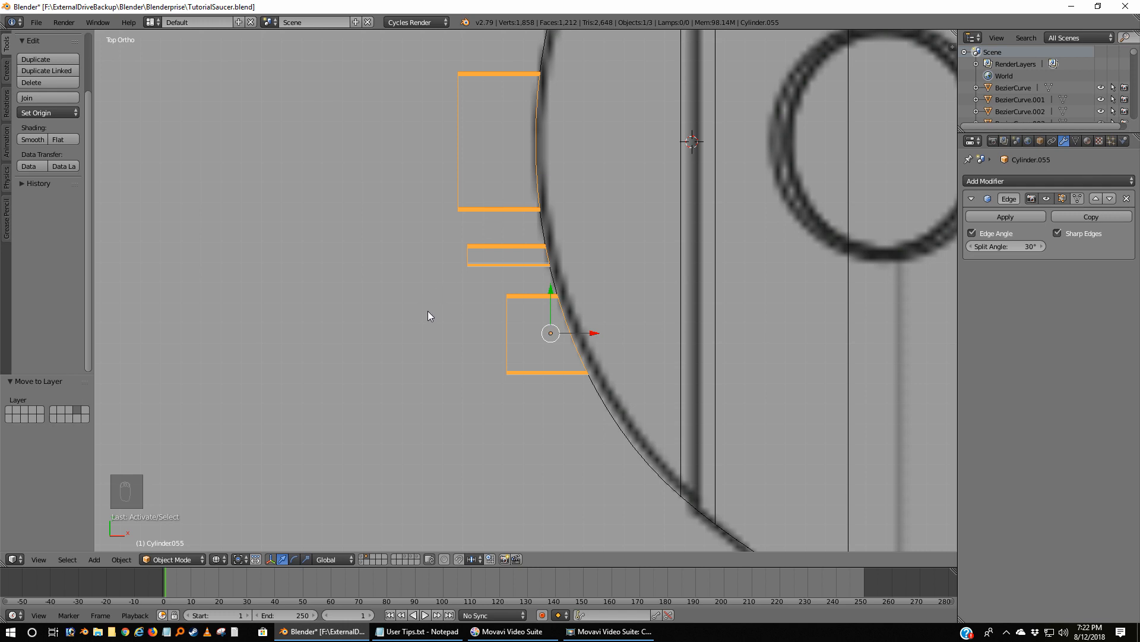
middle_click_drag(393, 365, 520, 240)
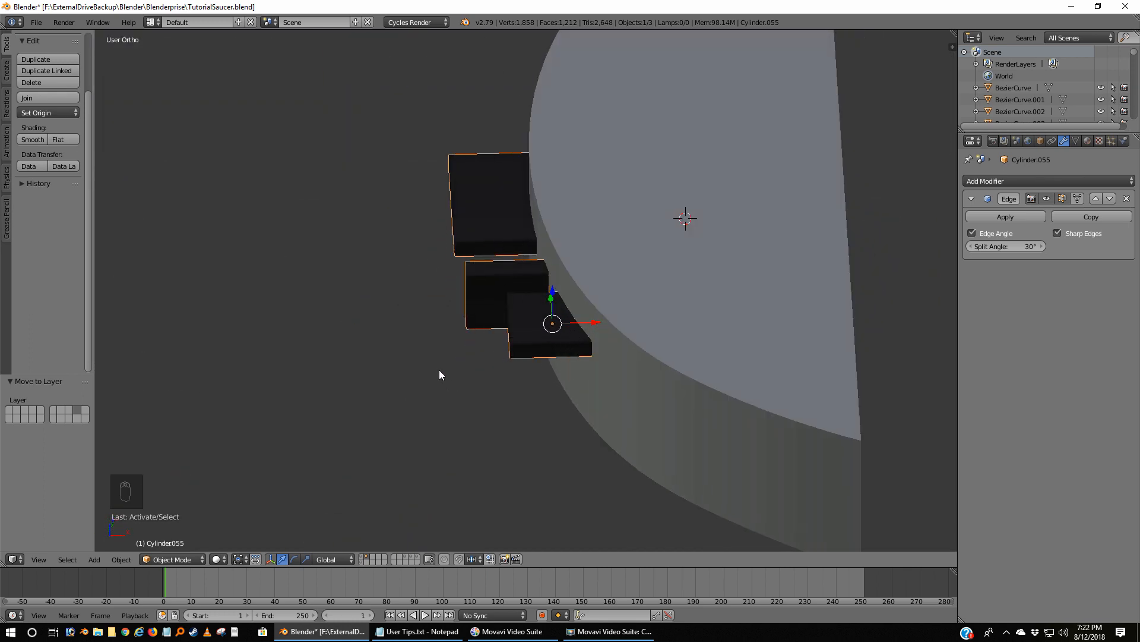
key("KP_7")
key("z")
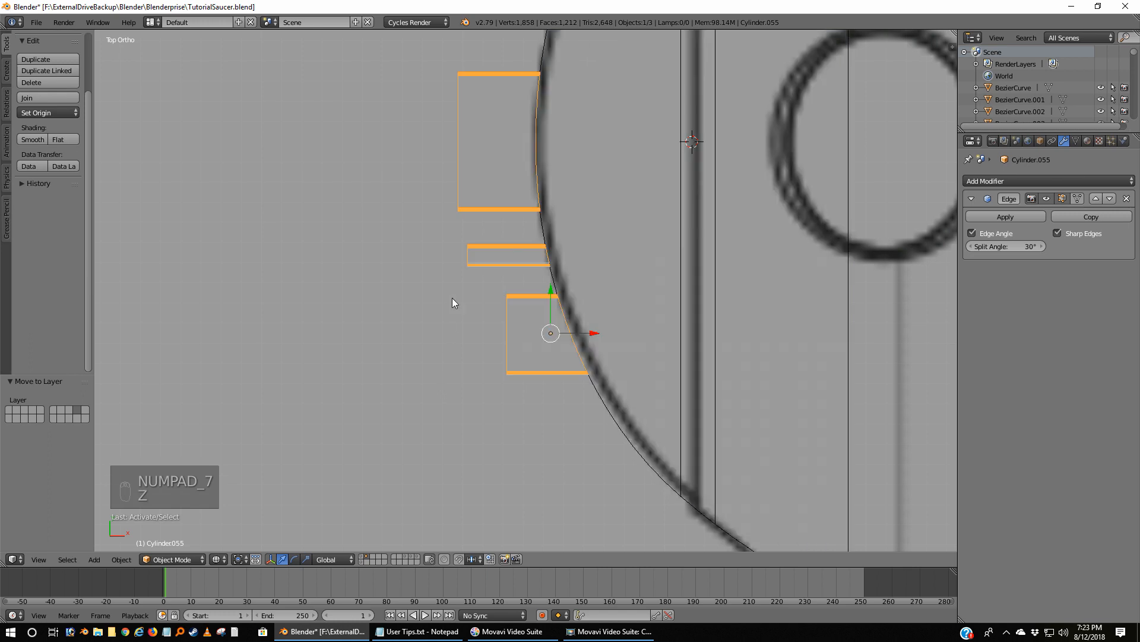
left_click_drag(593, 333, 602, 331)
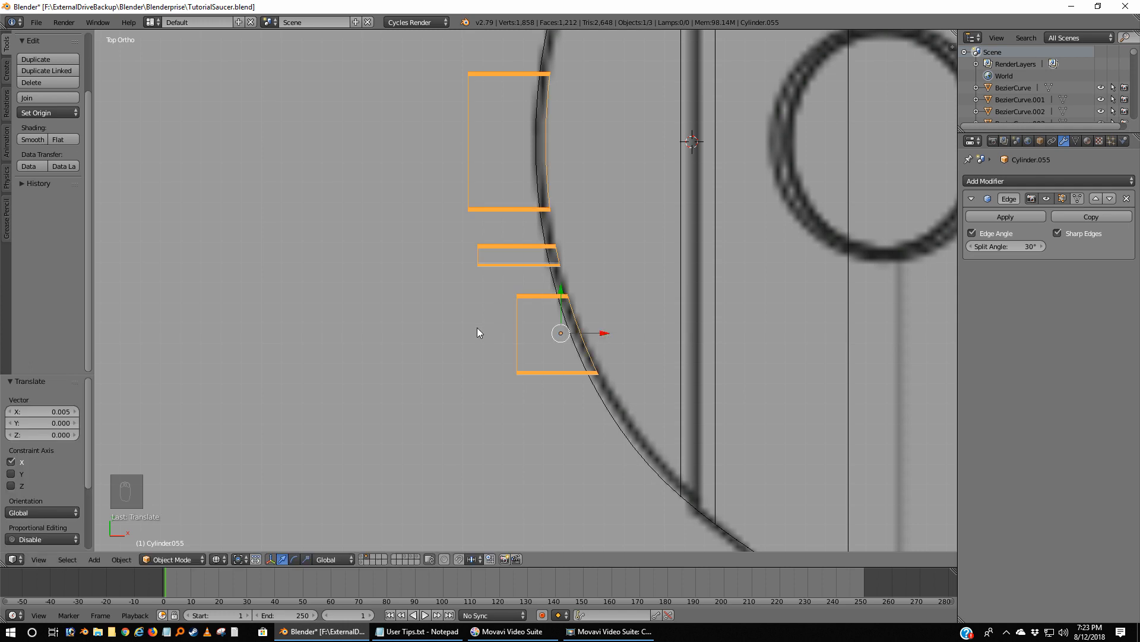
Duplicate the half-round base in place and add a Boolean modifier to the copy, ordered above Edge Split.
right_click(628, 433)
key("shift+d")
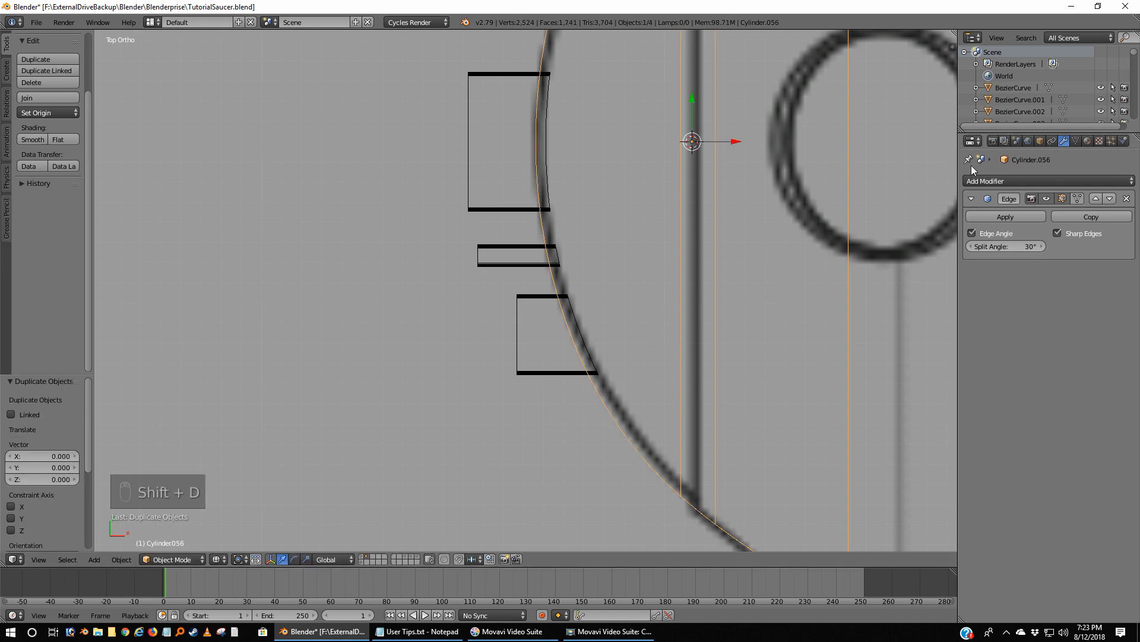
left_click(993, 179)
left_click(912, 236)
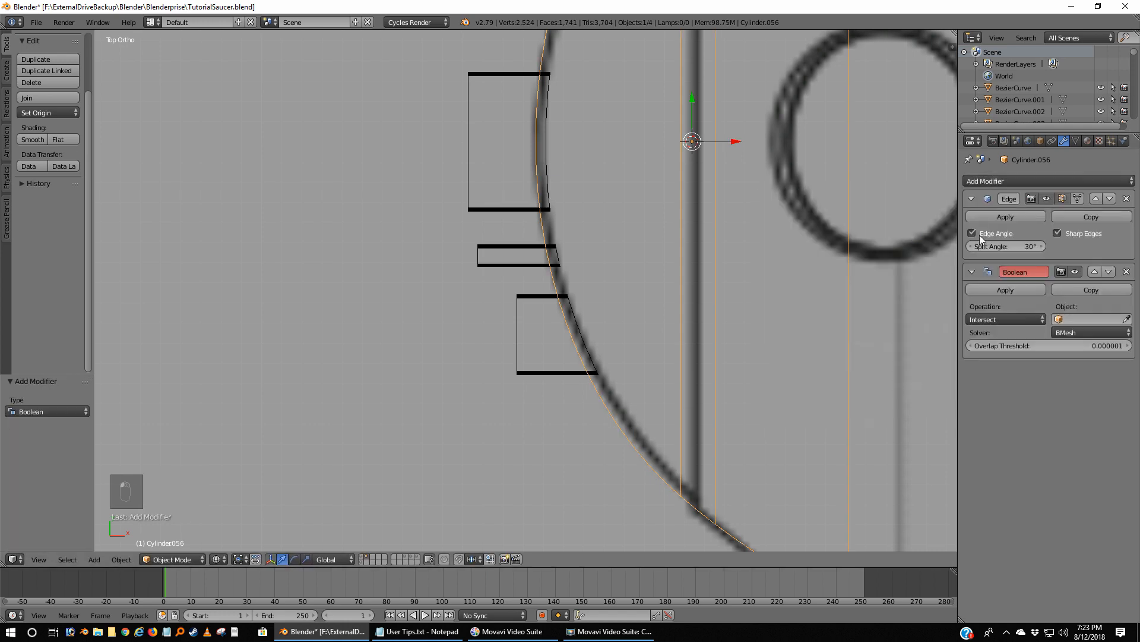
left_click(1093, 271)
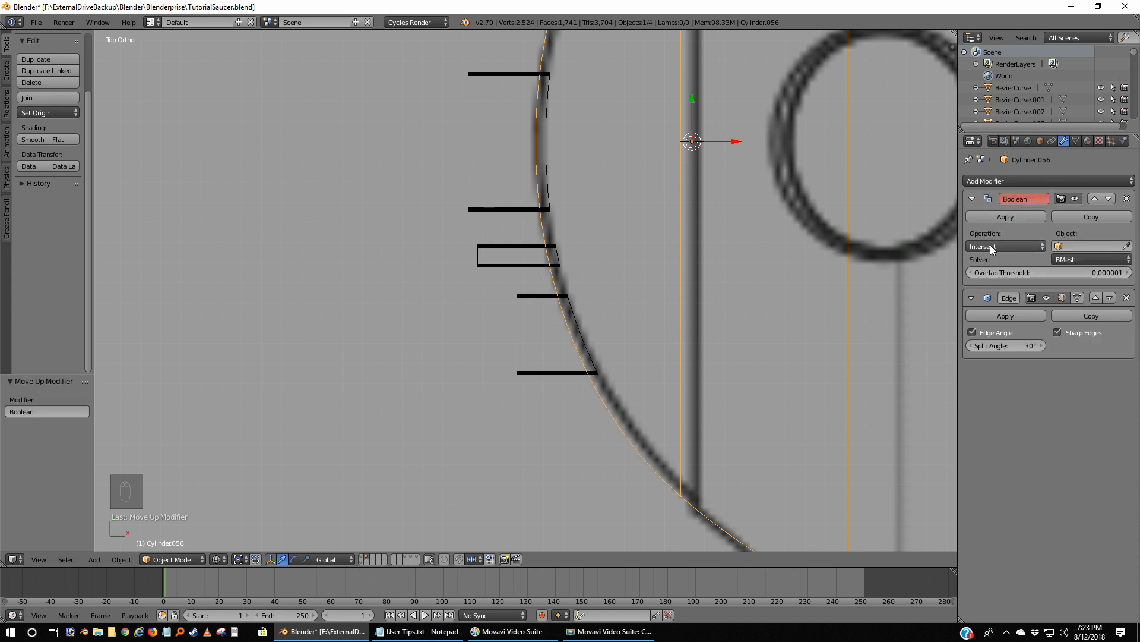
Intersect the base copy with the trimmed window blocks (Cylinder.055), and apply its Boolean and Edge Split modifiers.
left_click(1127, 246)
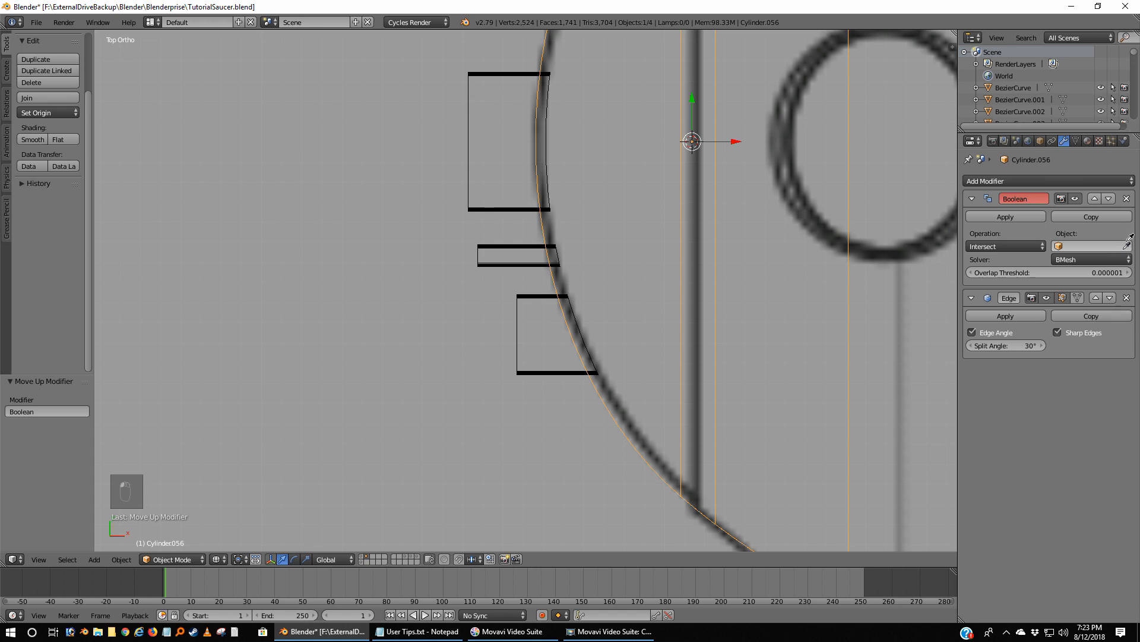
left_click(487, 71)
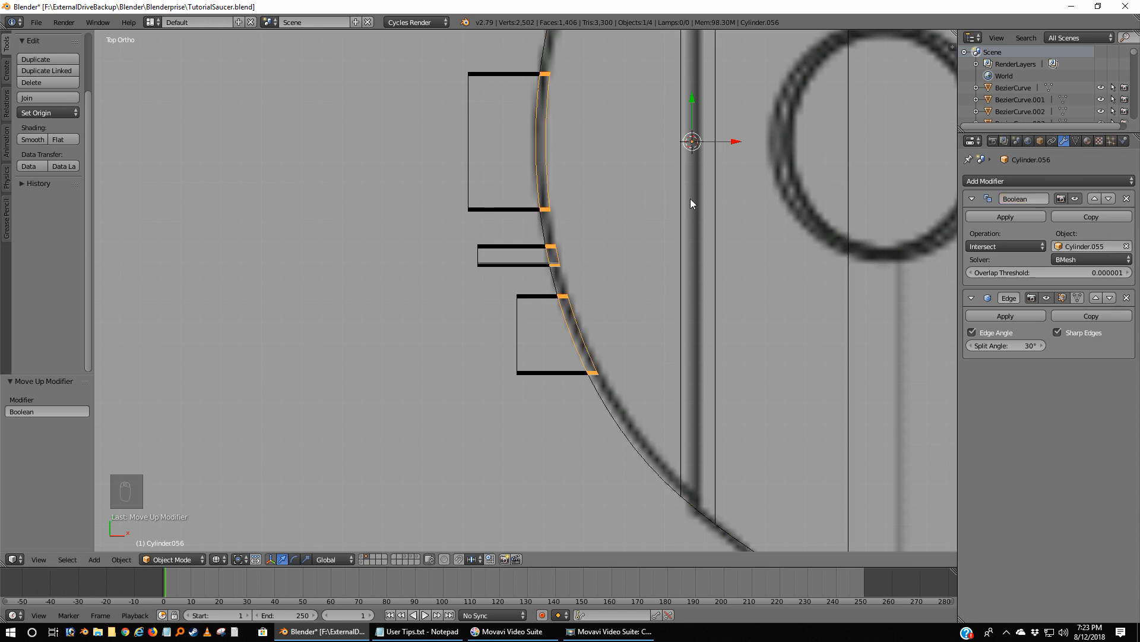
left_click(1021, 216)
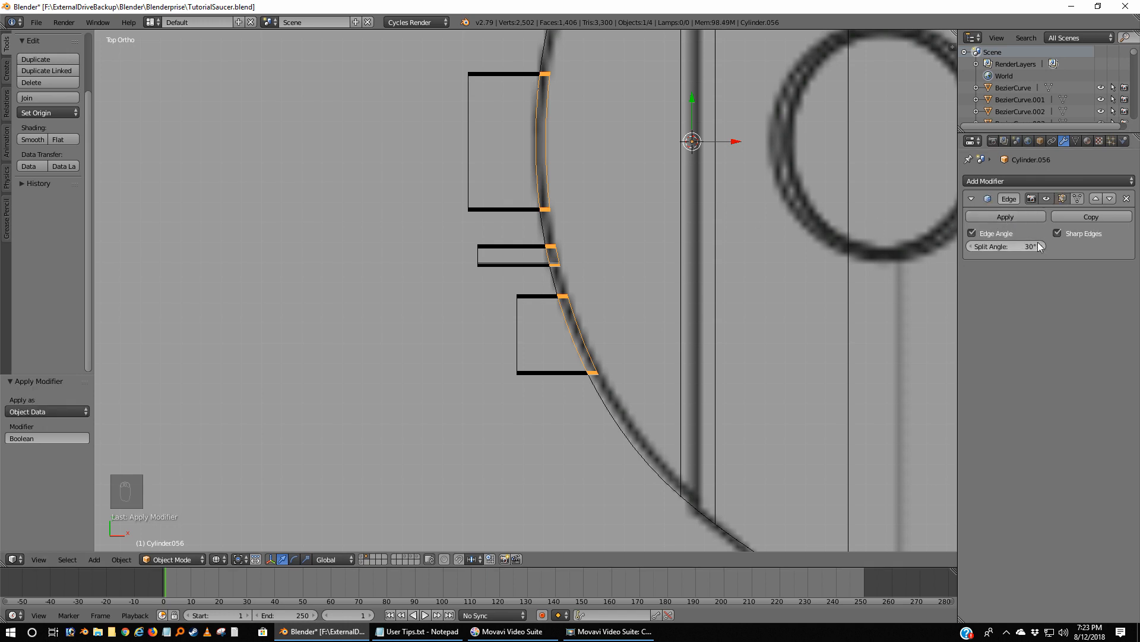
left_click(1019, 218)
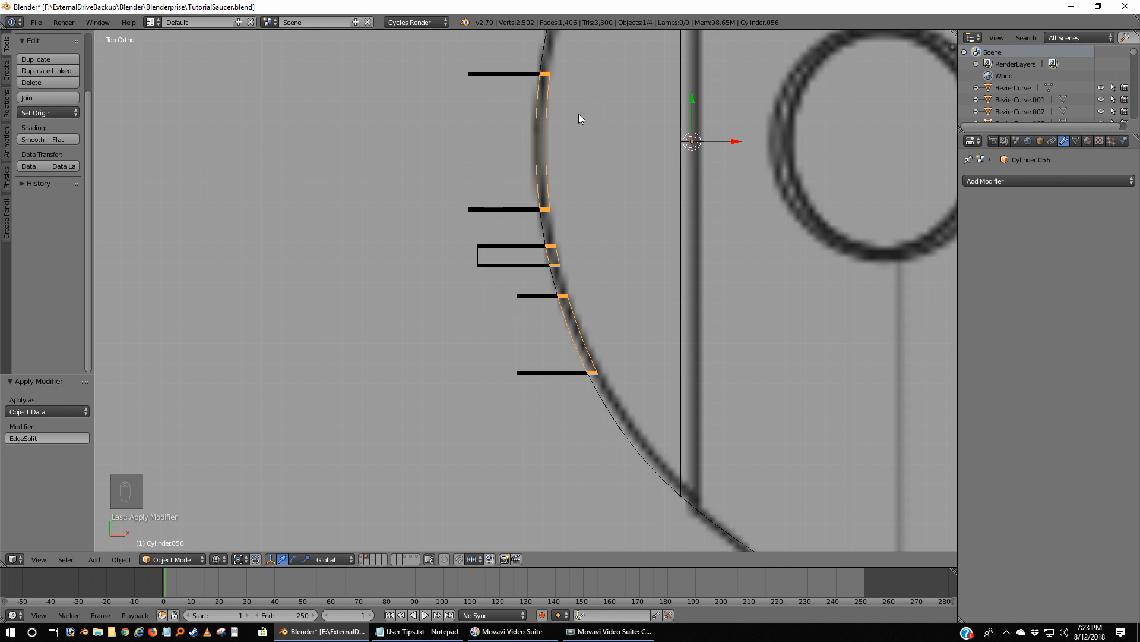
Replace the HullGray material on the thin curved window pieces with Glass.
left_click(1086, 141)
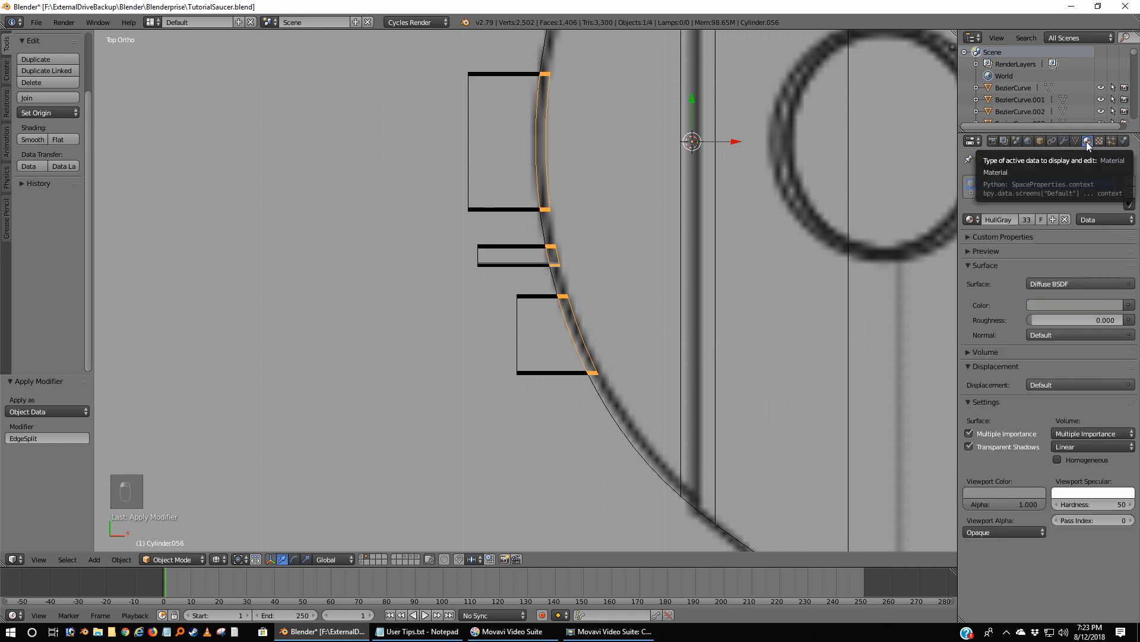
left_click(1131, 195)
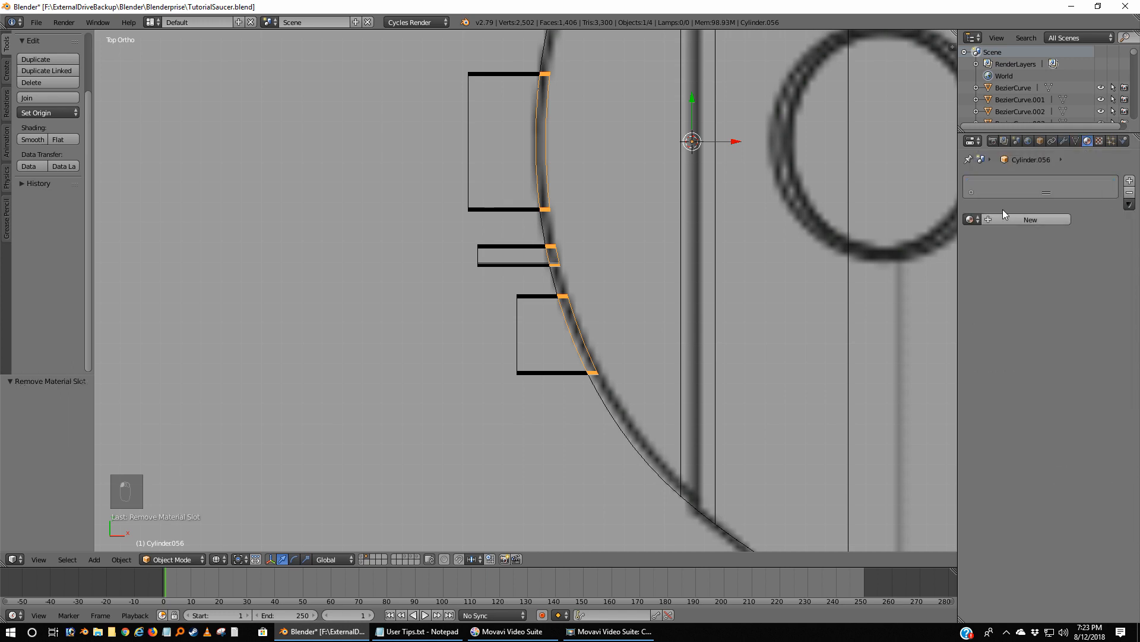
left_click(970, 219)
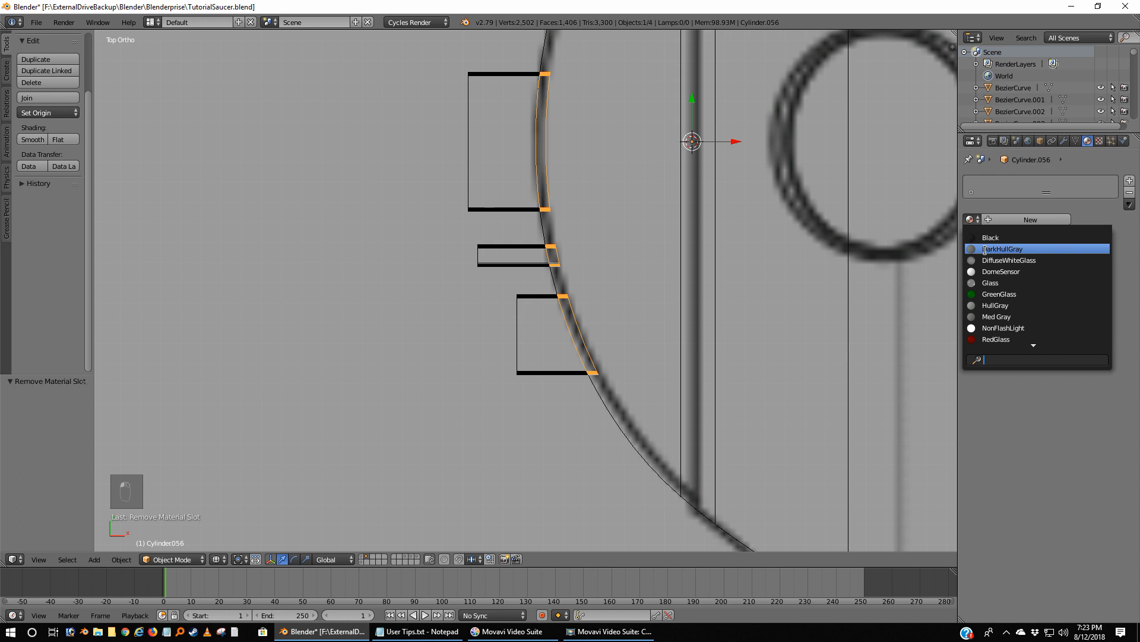
left_click(990, 283)
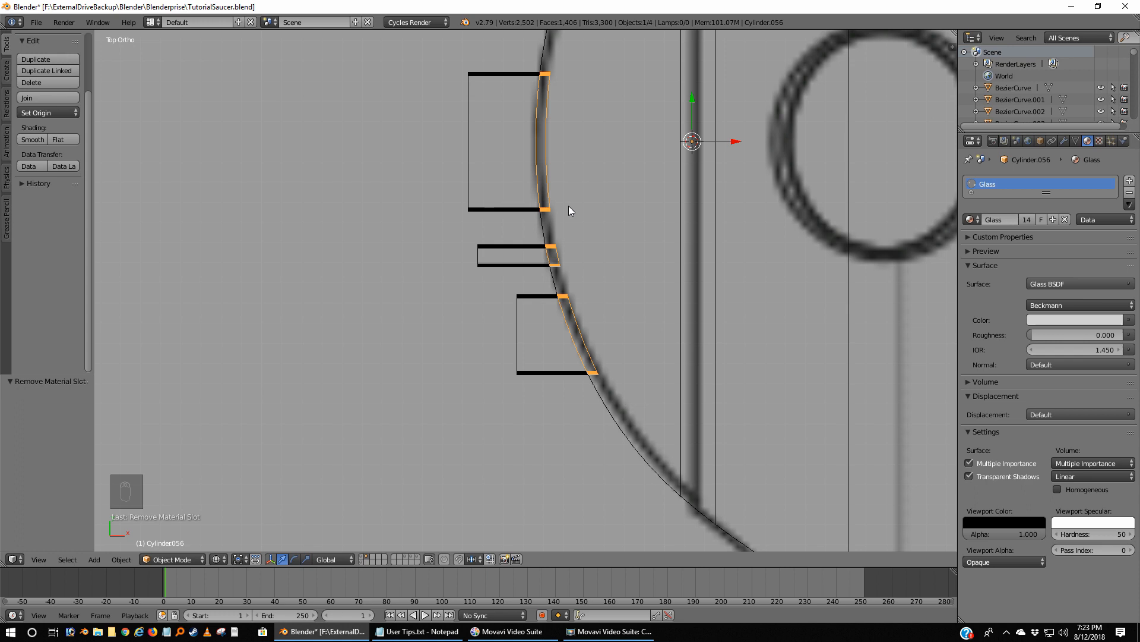
Add a Boolean modifier to the half-round base (Cylinder.033) and order it above Edge Split.
right_click(604, 416)
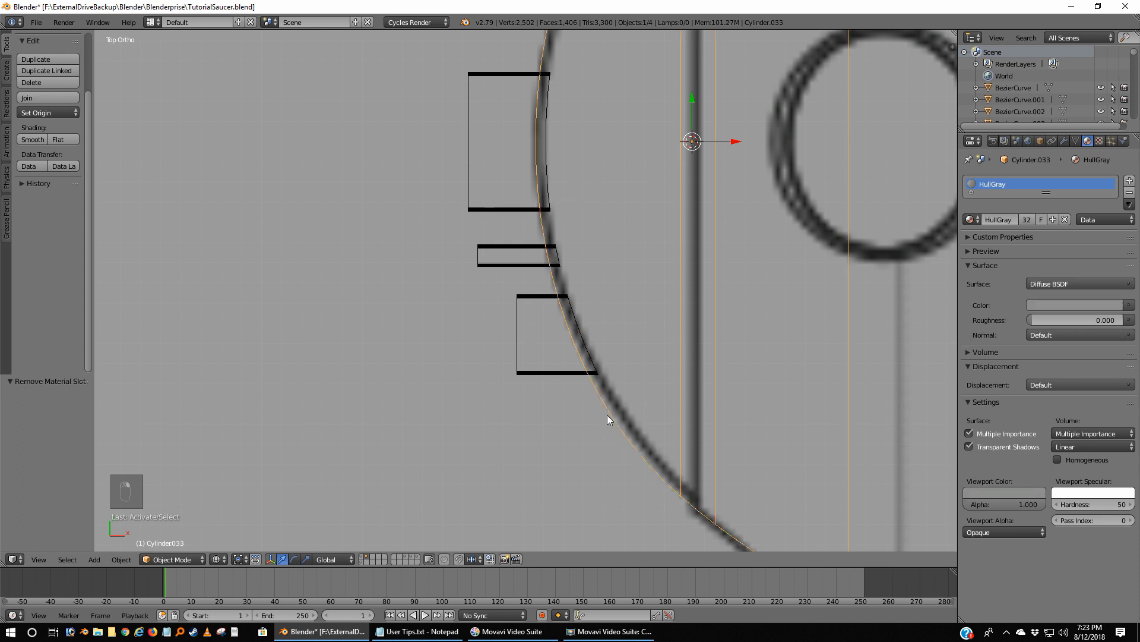
left_click(1063, 141)
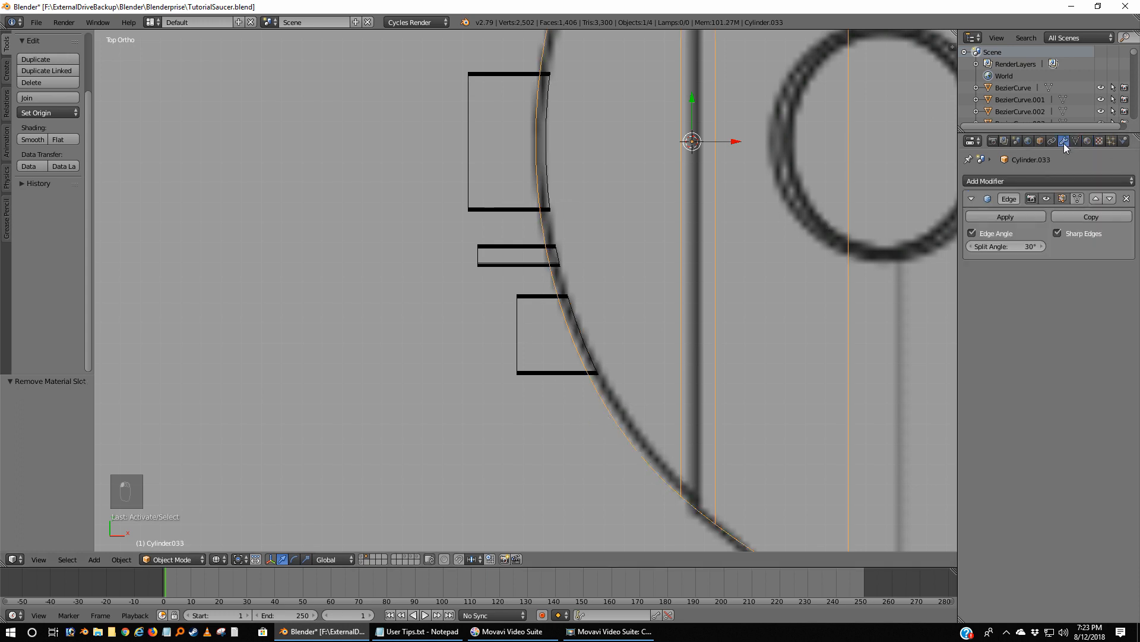
left_click(1053, 180)
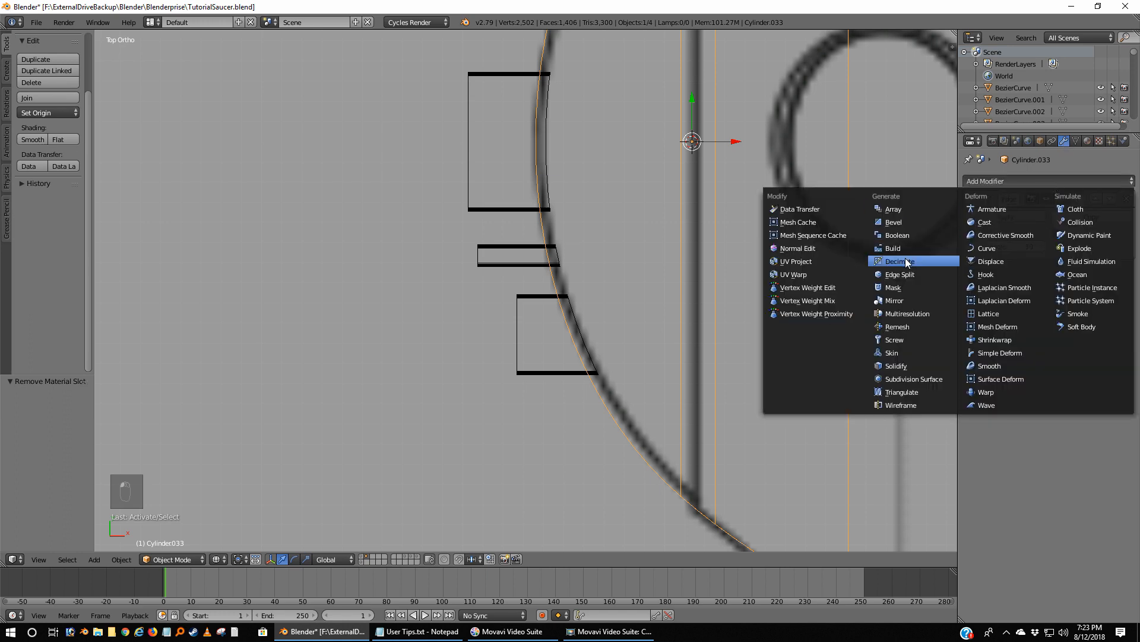
left_click(902, 233)
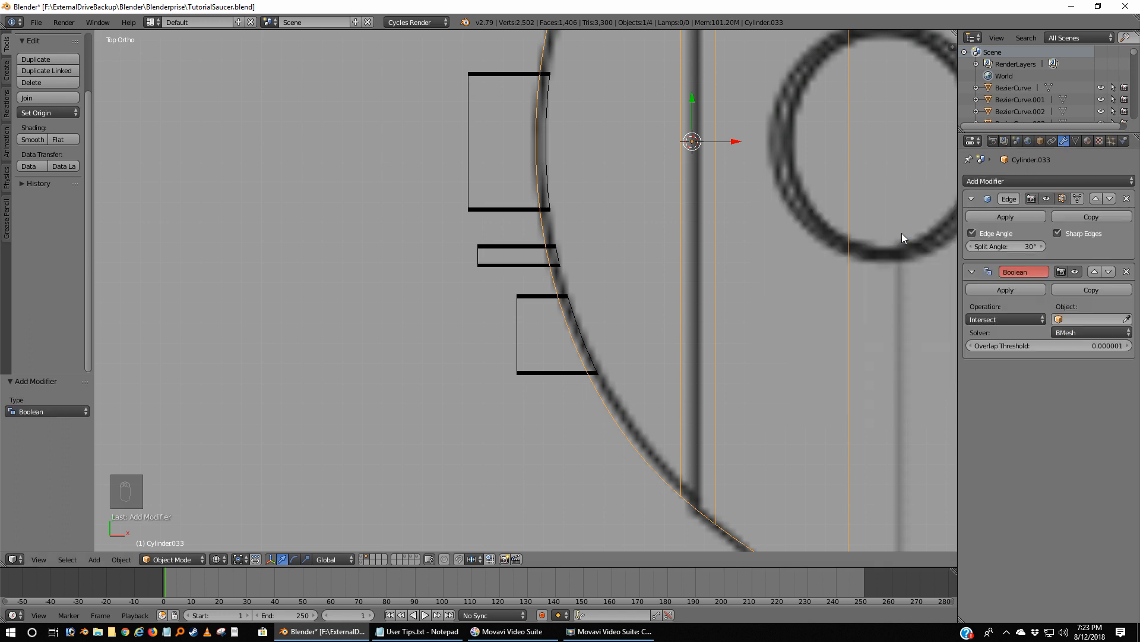
left_click(1095, 272)
Subtract the trimmed window blocks (Cylinder.055) from the base with Difference, and apply its Boolean and Edge Split modifiers.
left_click(1013, 244)
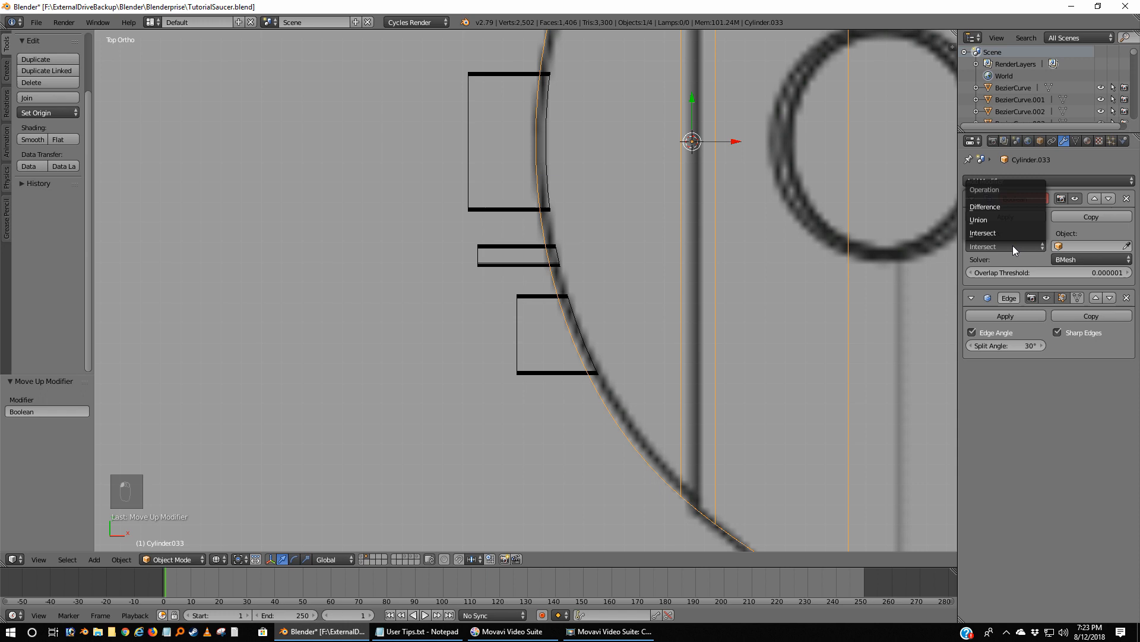
left_click(987, 204)
left_click(1127, 245)
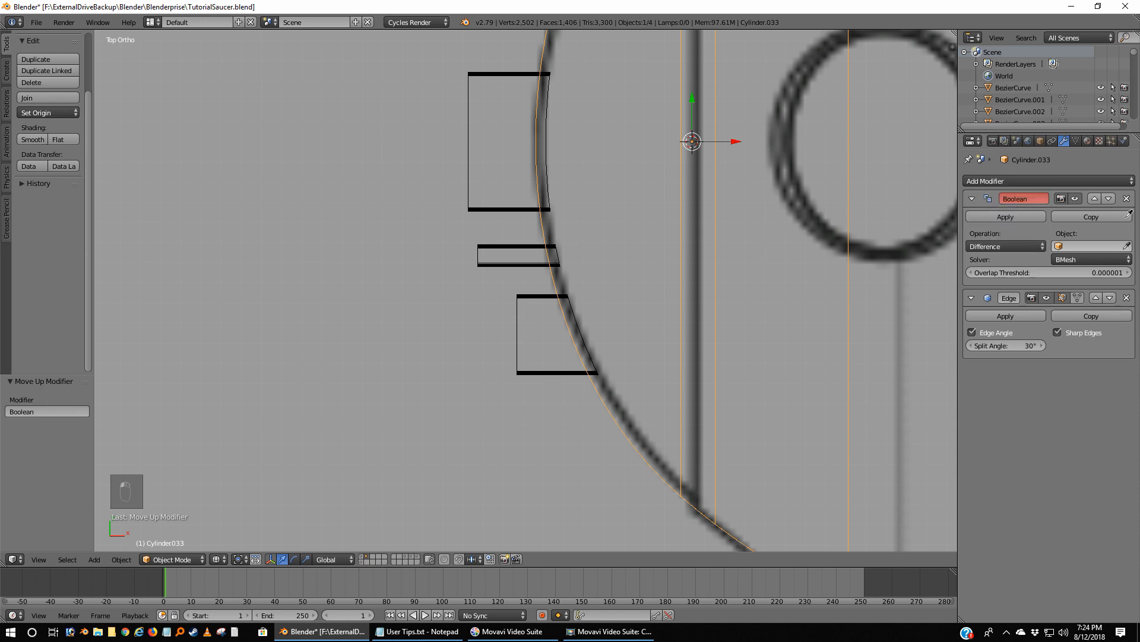
left_click(482, 207)
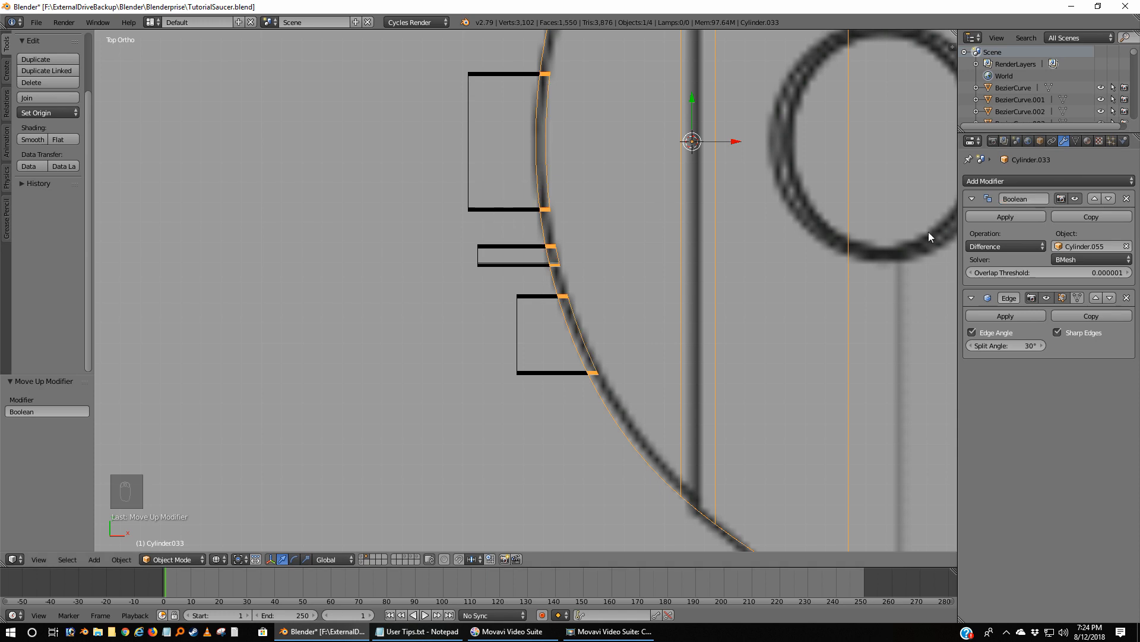
left_click(1006, 217)
left_click(1004, 217)
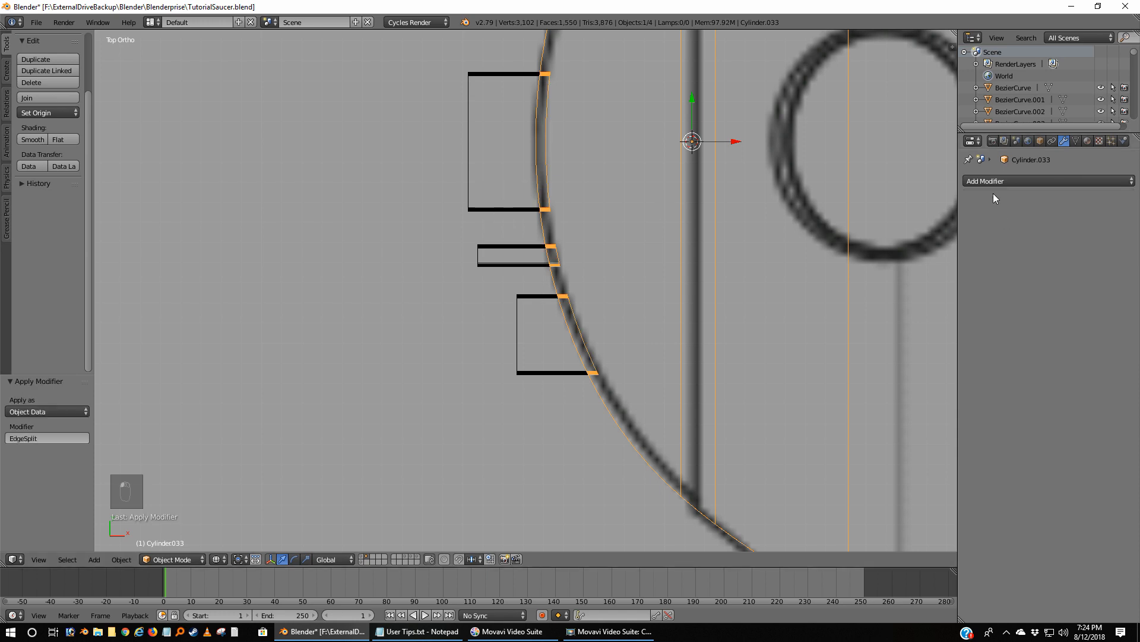
Move the trimmed window blocks (Cylinder.055) to layer 9.
right_click(504, 211)
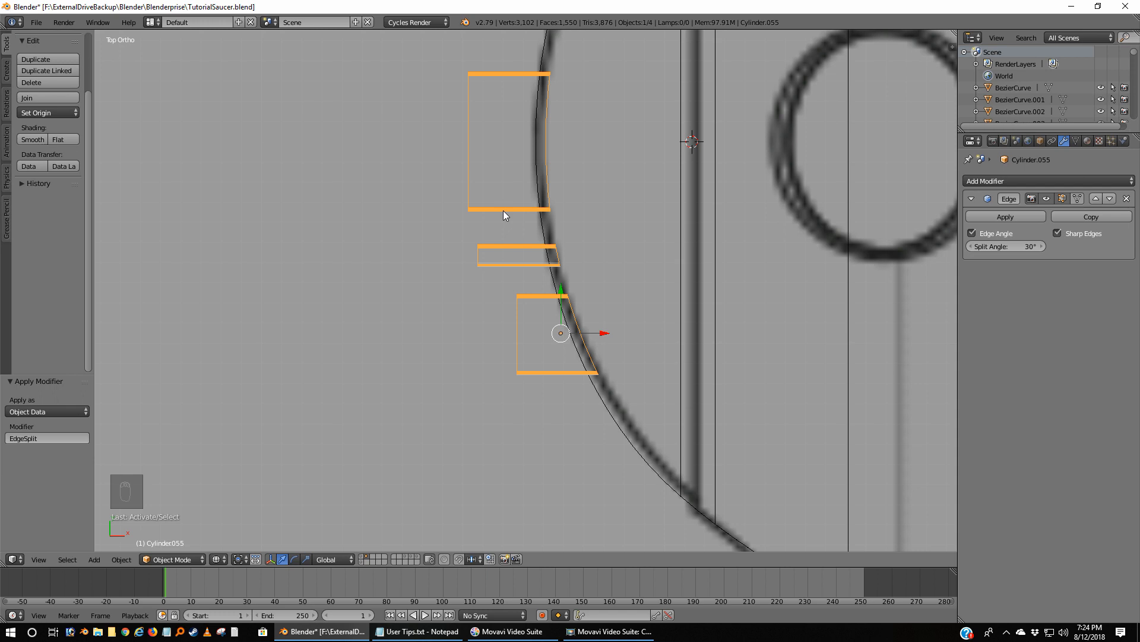
key("m")
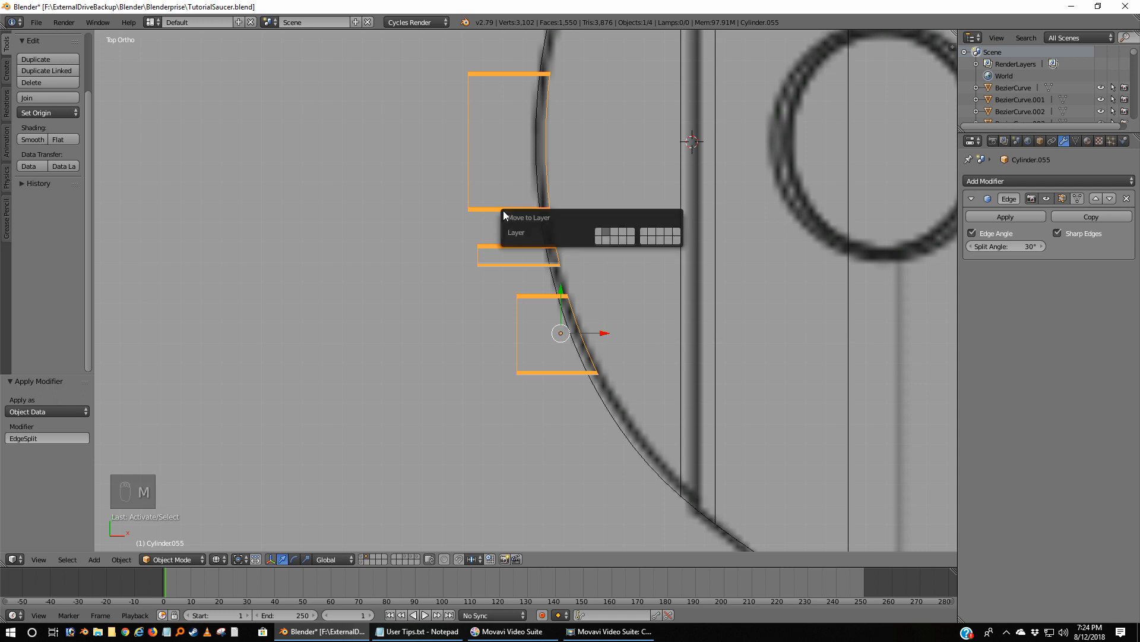
left_click(668, 230)
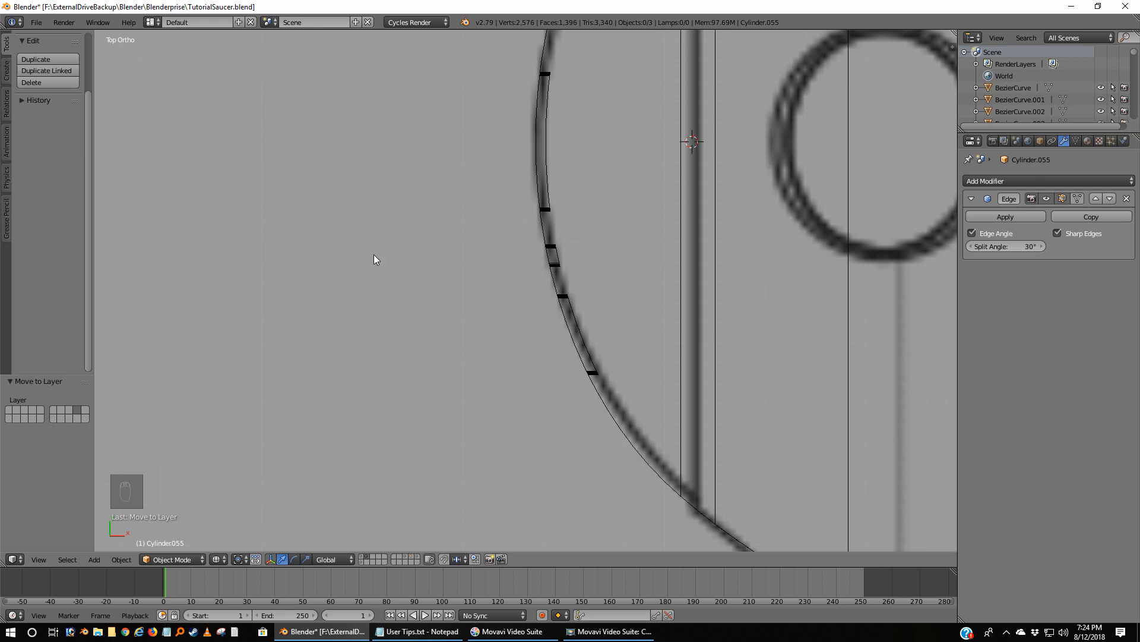
Move the overlapping uncut half-round copy (Cylinder.054) to layer 9 and check the window recesses in shaded 3D.
key("z")
mouse_move(373, 254)
middle_mouse_down()
mouse_move(369, 263)
mouse_move(436, 229)
mouse_move(483, 115)
middle_mouse_up()
middle_click_drag(560, 322, 574, 345)
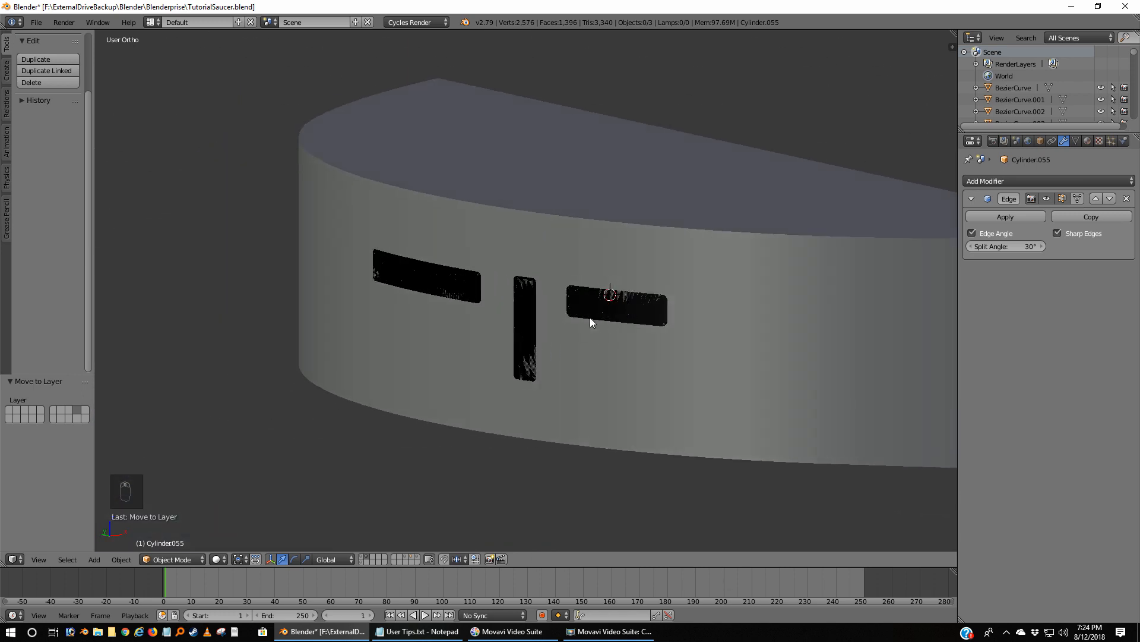
right_click(529, 323)
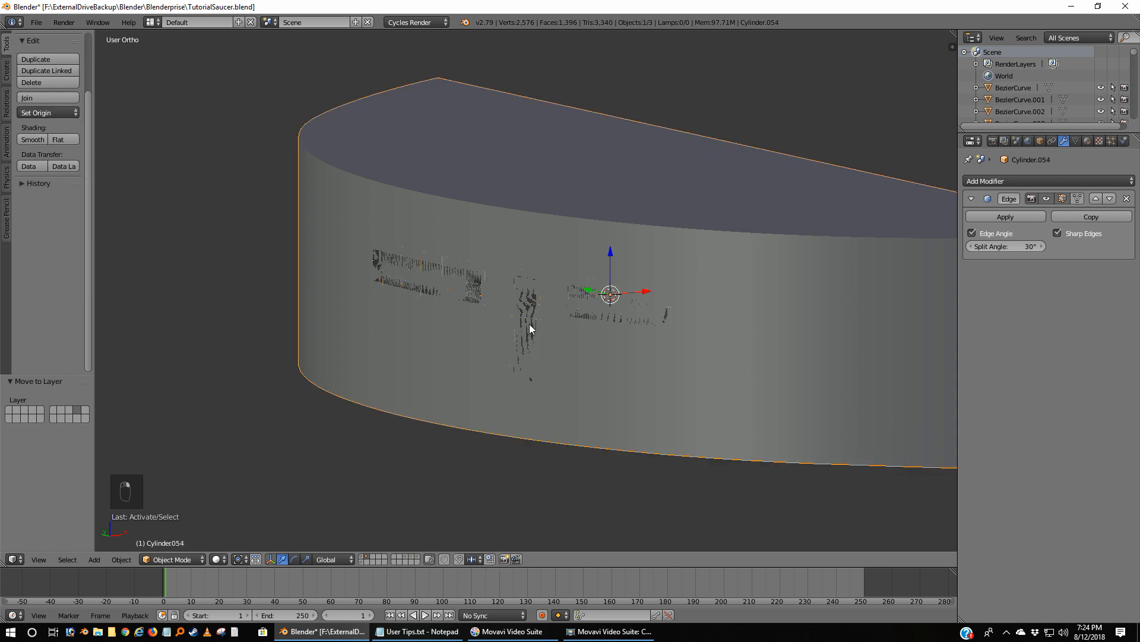
right_click(529, 324)
right_click(529, 323)
middle_click_drag(604, 237, 524, 260)
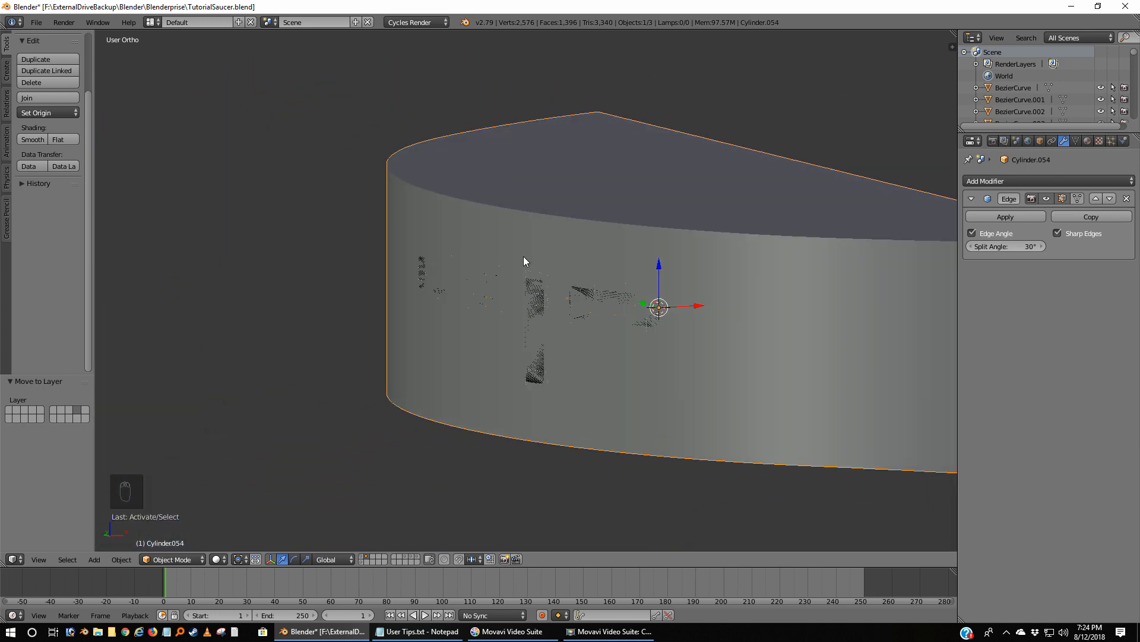
key("m")
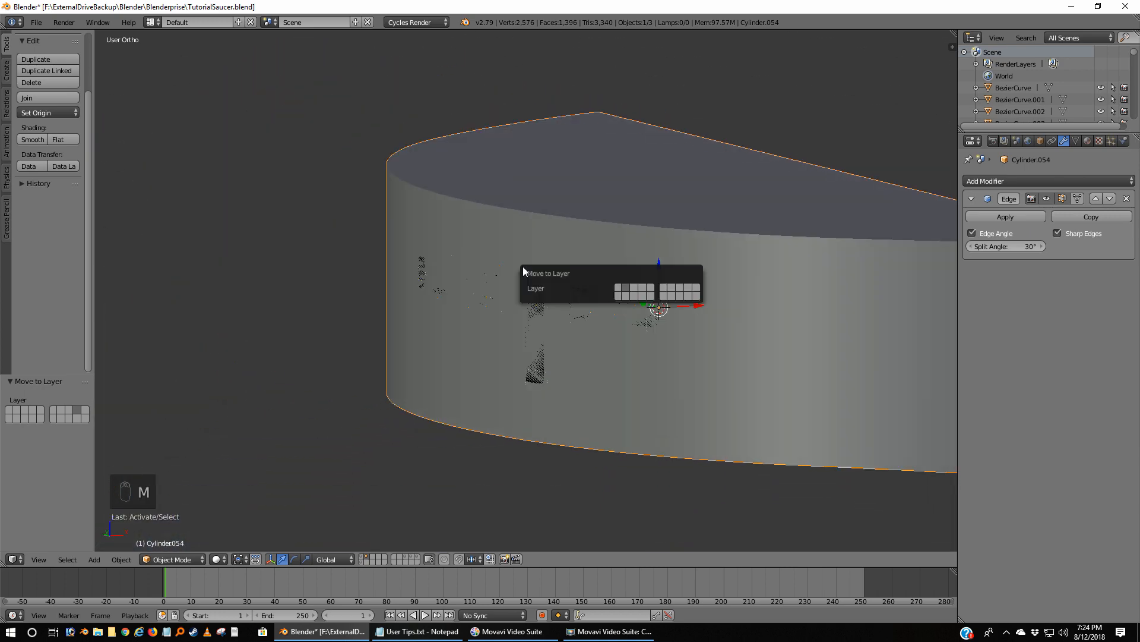
left_click(686, 293)
middle_click_drag(495, 357, 528, 361)
scroll(563, 372, "up", 3)
middle_click_drag(532, 311, 554, 370)
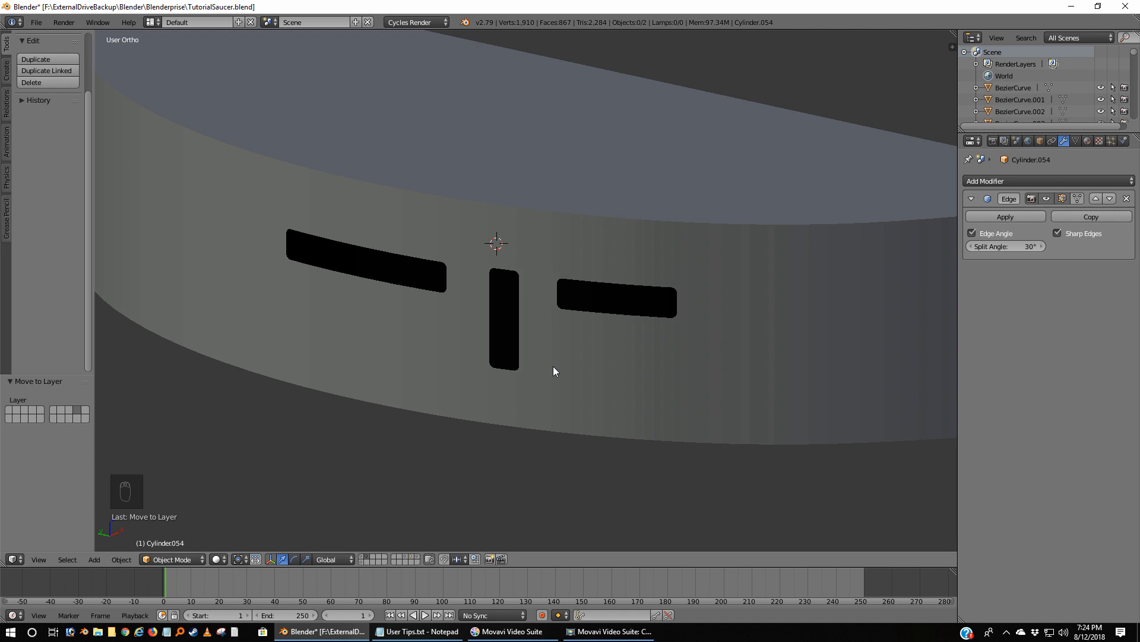
Delete the vertices of the base mesh (Cylinder.033) on the +Y side of the centreline, opposite the two smaller window recesses.
key("KP_7")
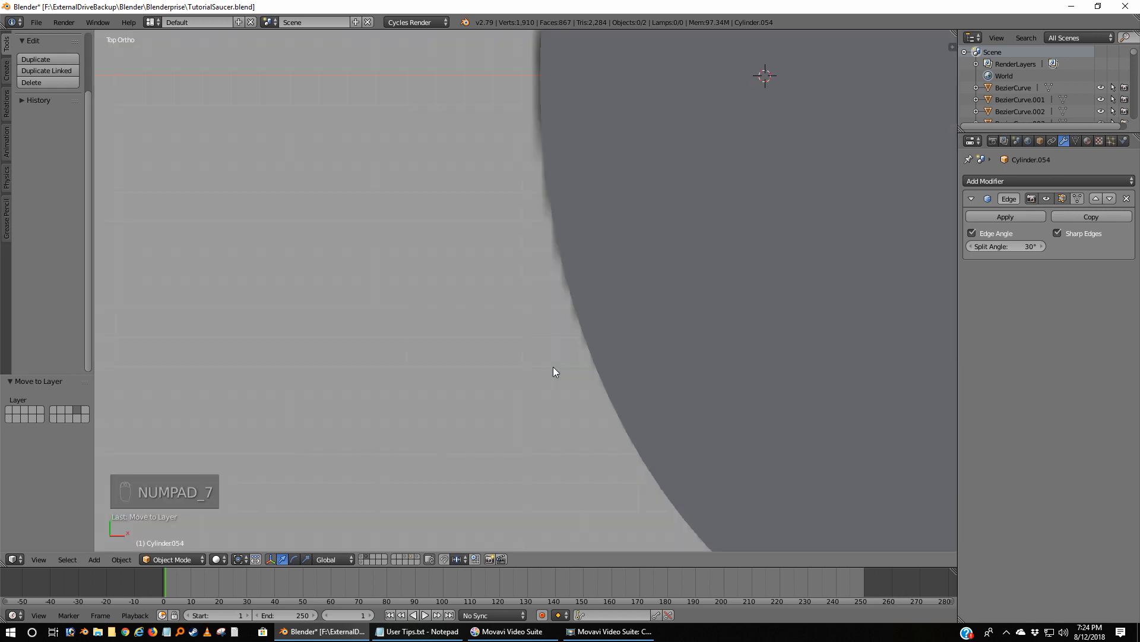
key("ctrl+KP_3")
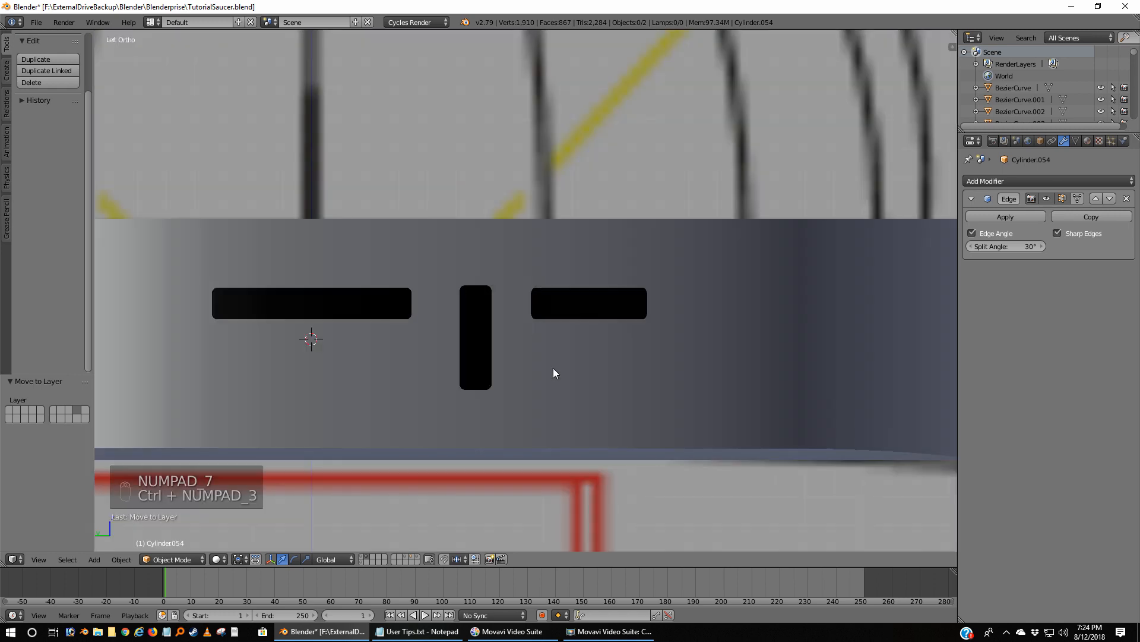
key("Tab")
right_click(541, 345)
key("Tab")
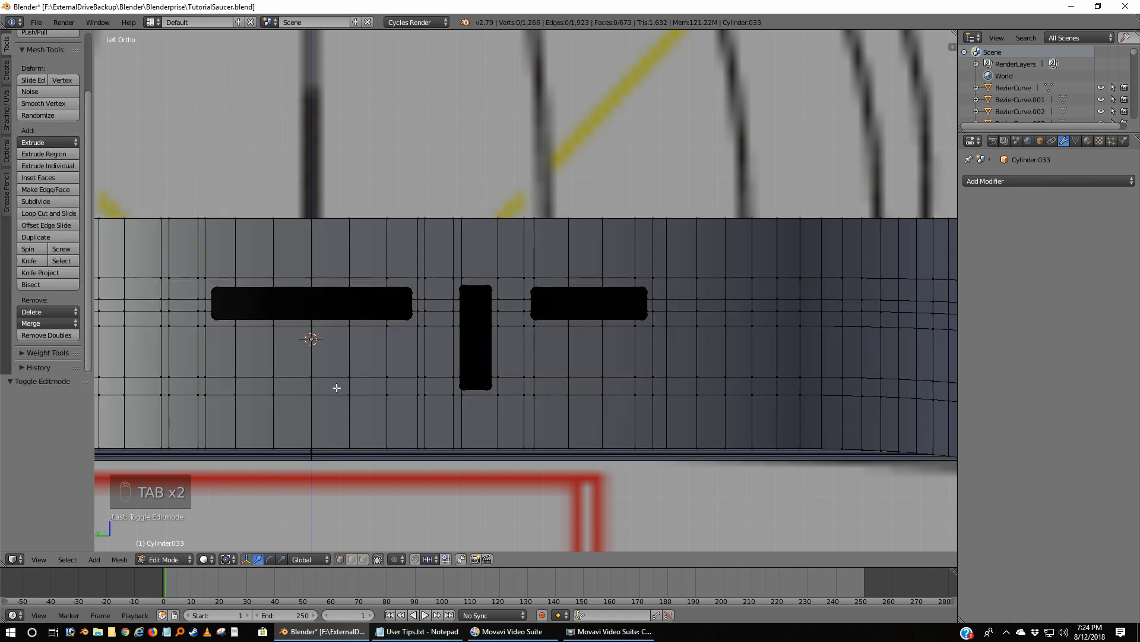
key("z")
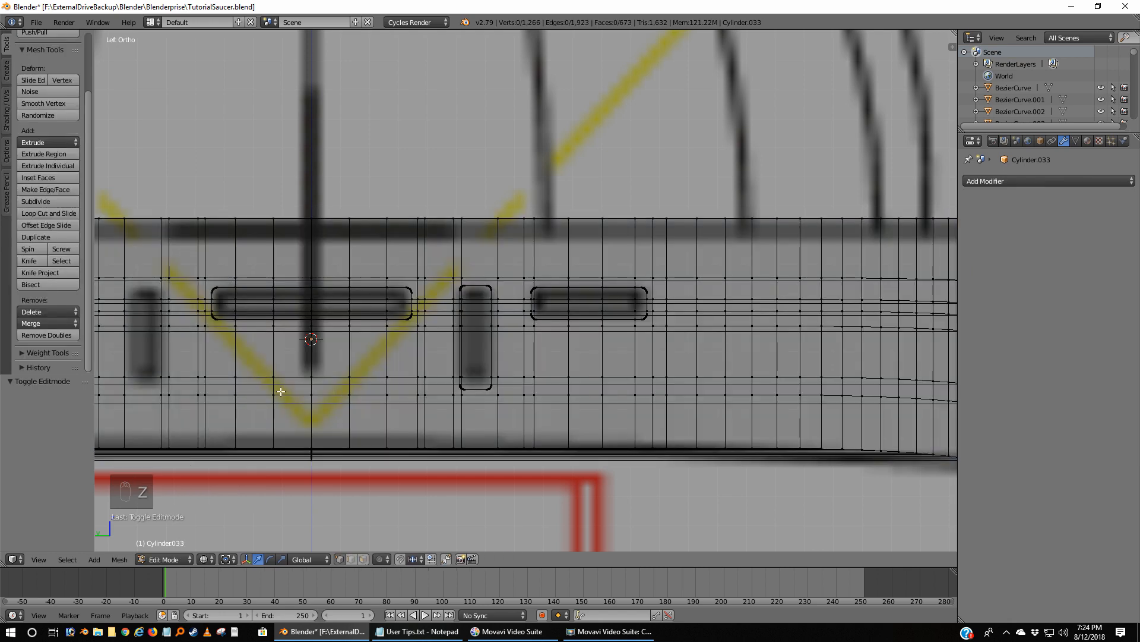
middle_click_drag(212, 428, 459, 433, "shift")
scroll(458, 433, "down", 5)
scroll(445, 427, "up", 3)
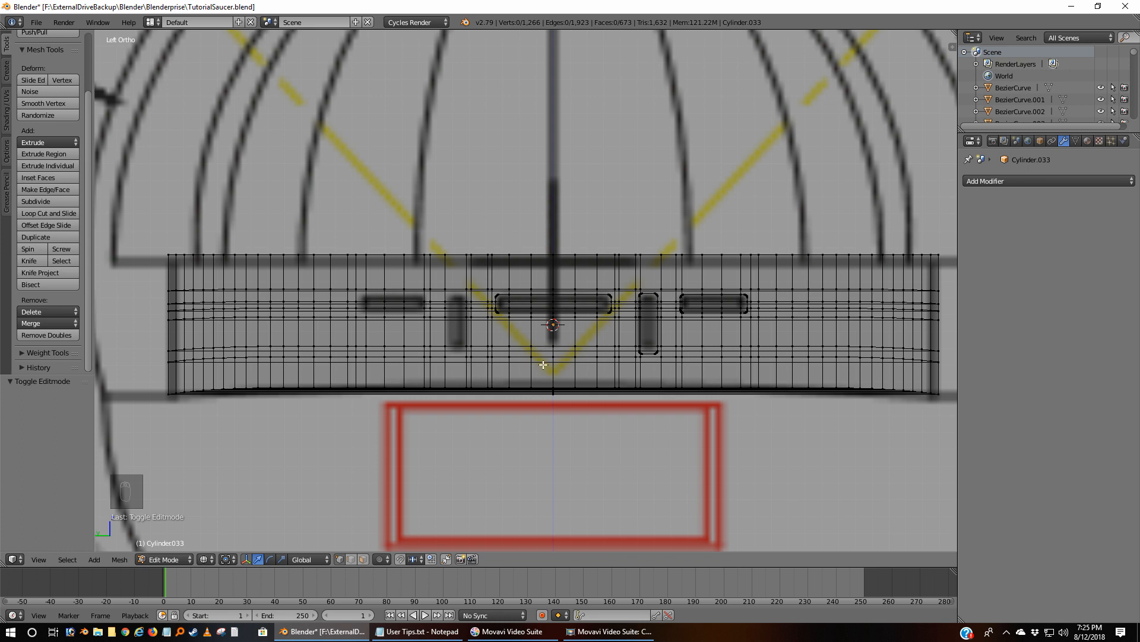
scroll(543, 364, "up", 2)
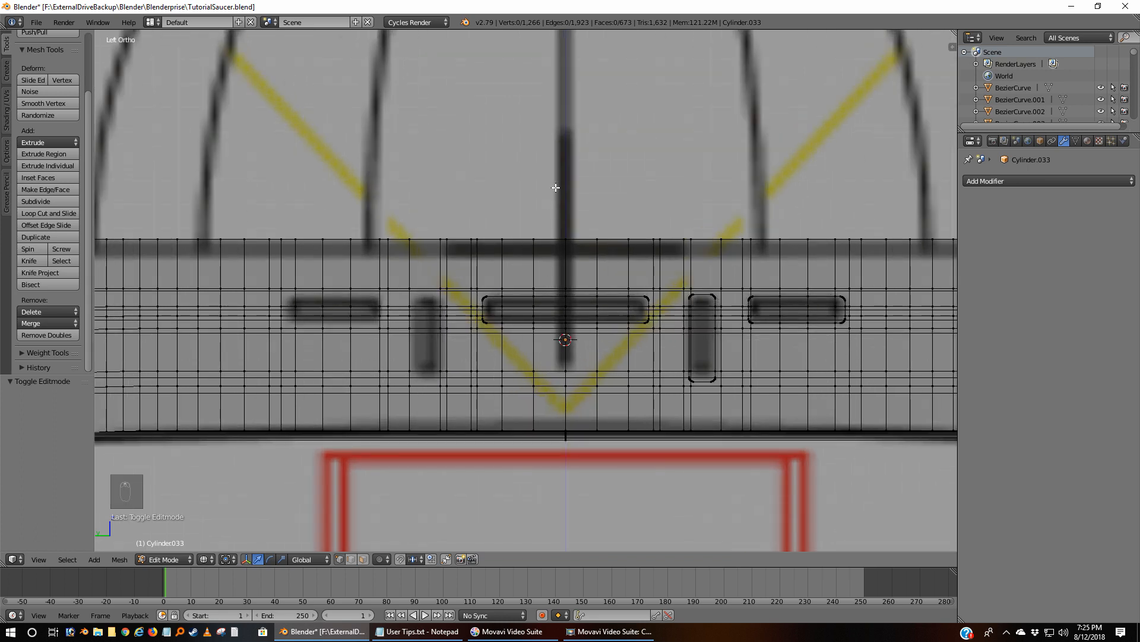
key("b")
left_click_drag(553, 203, 160, 463)
scroll(236, 341, "down", 3)
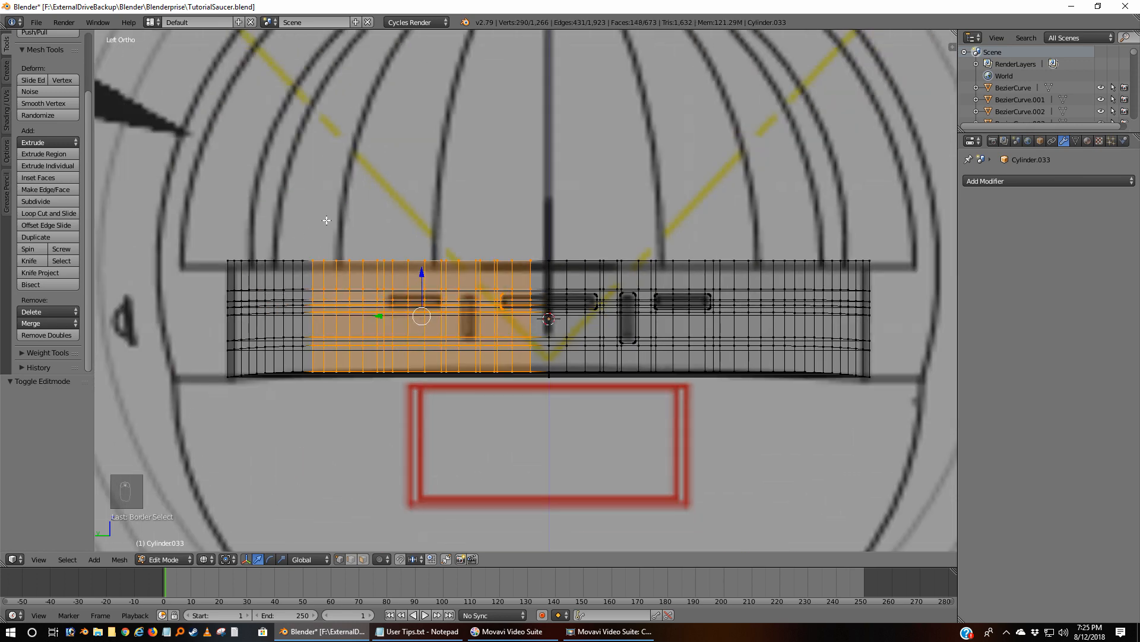
key("b")
left_click_drag(371, 231, 177, 444)
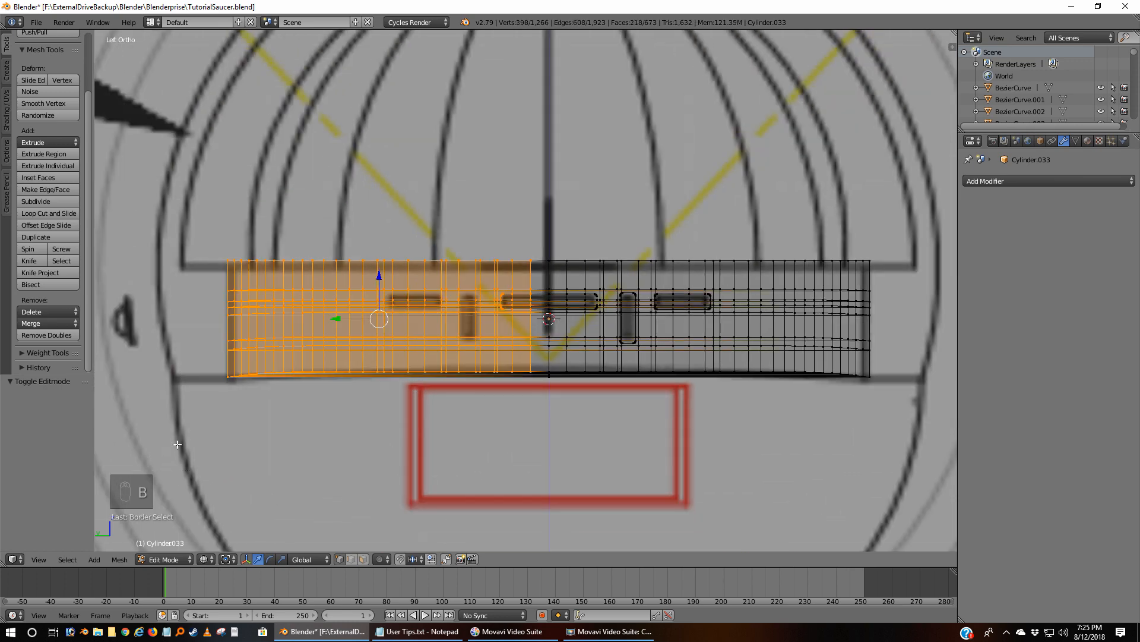
middle_click_drag(411, 407, 350, 411)
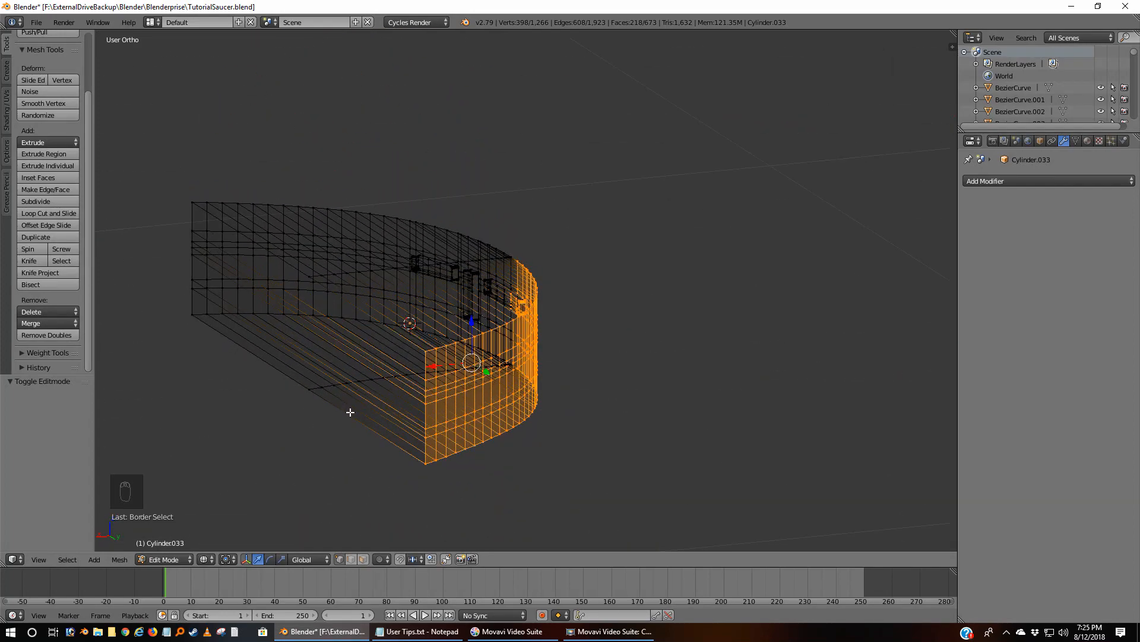
key("x")
left_click(350, 410)
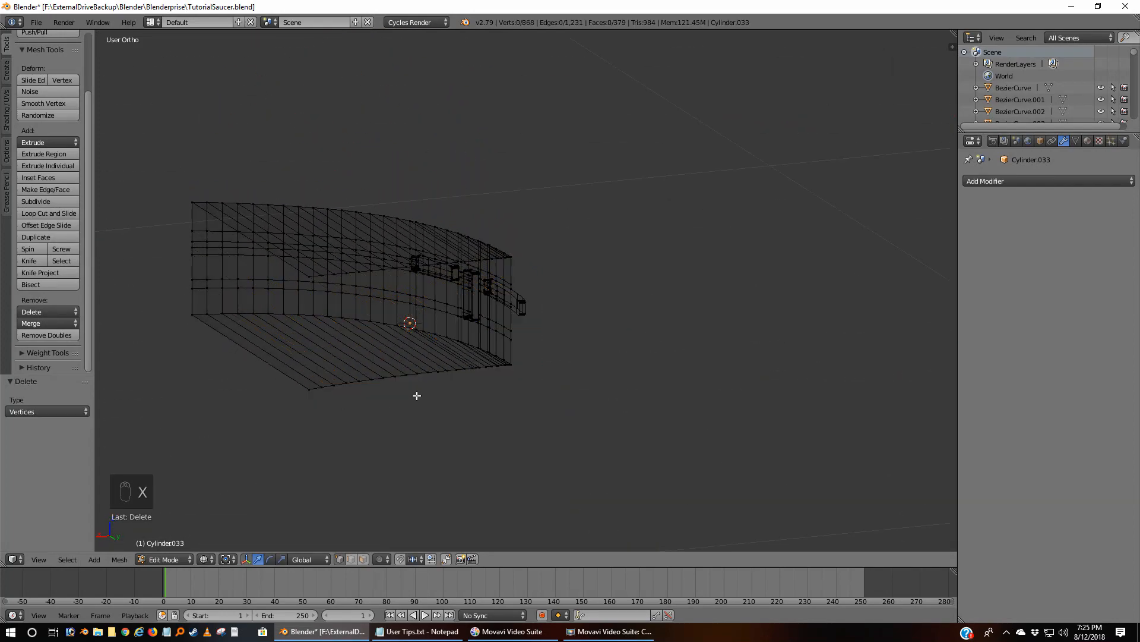
Mirror the remaining half of the base along Y only, with Clipping enabled, and check the mirrored recesses in 3D.
key("z")
mouse_move(420, 419)
middle_mouse_down()
mouse_move(416, 362)
mouse_move(368, 330)
mouse_move(318, 368)
mouse_move(349, 423)
mouse_move(427, 424)
middle_mouse_up()
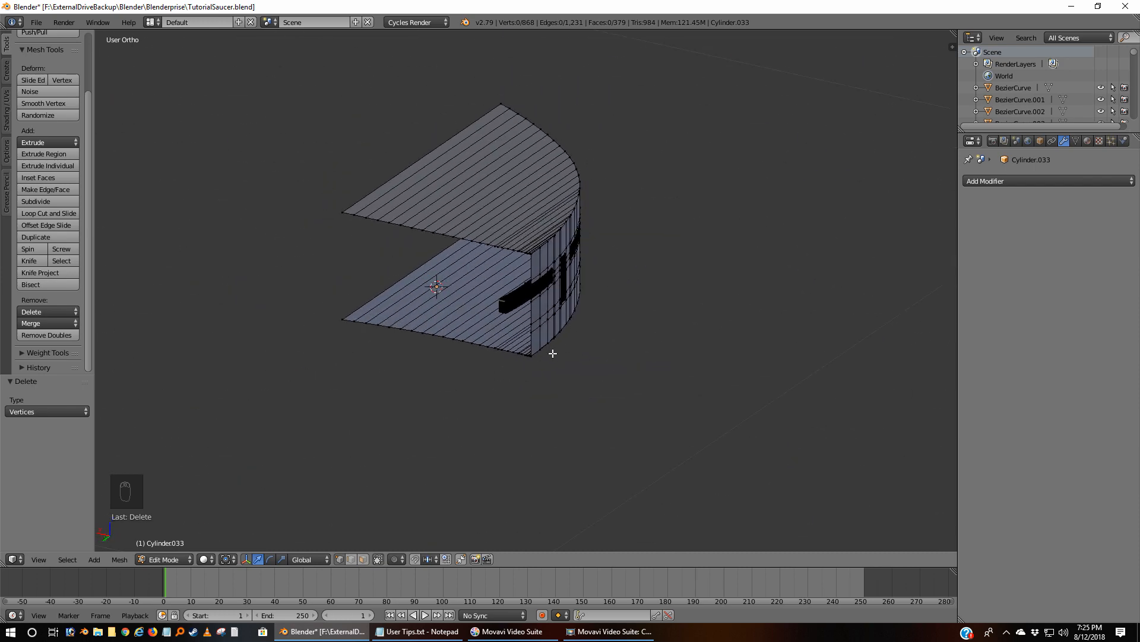
key("KP_7")
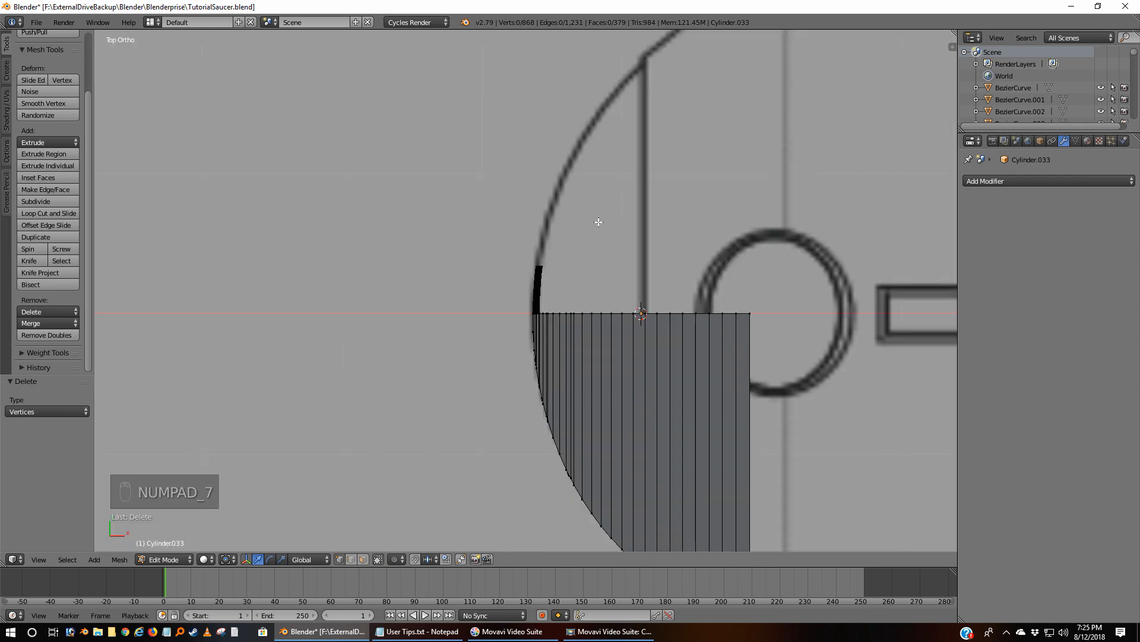
left_click(1017, 180)
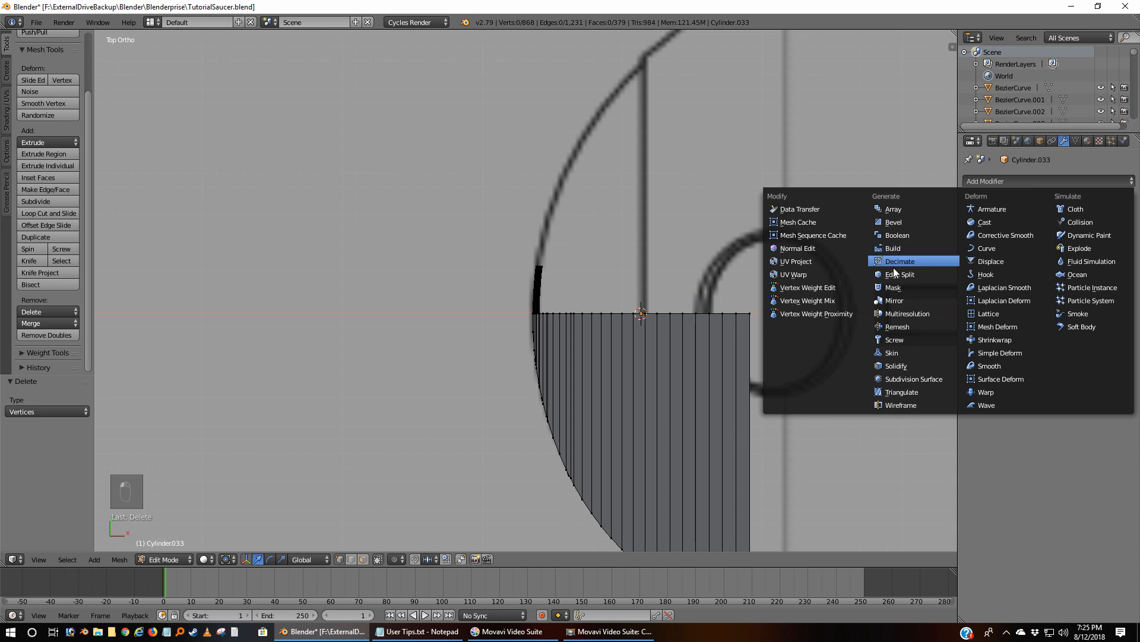
left_click(889, 305)
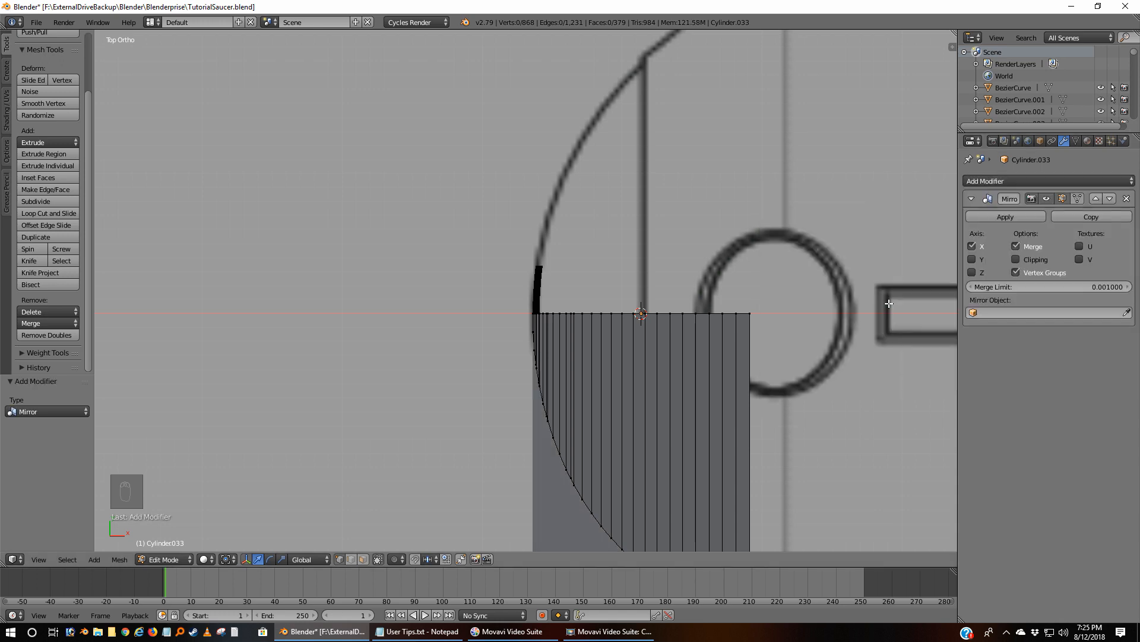
left_click(973, 246)
left_click(972, 259)
left_click(1016, 260)
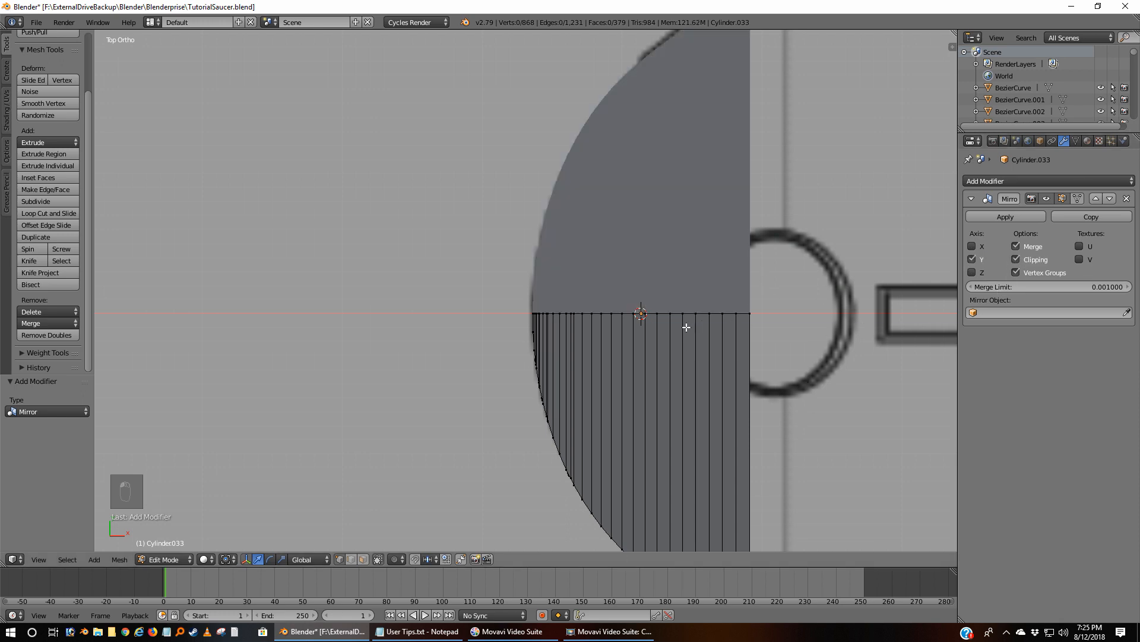
key("Tab")
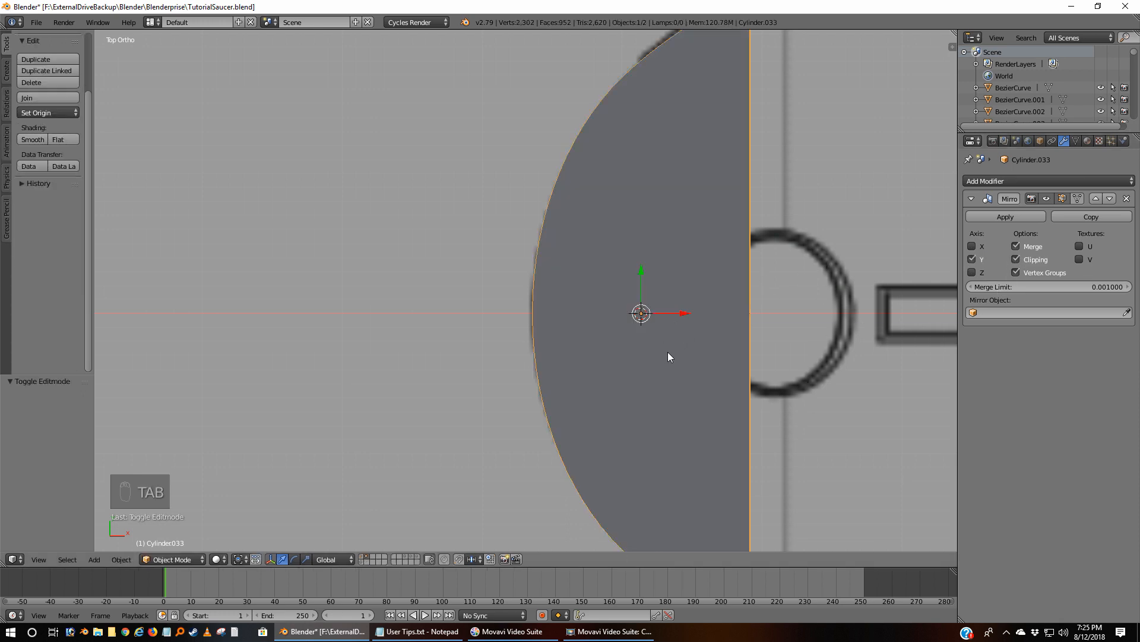
middle_click_drag(668, 357, 736, 278)
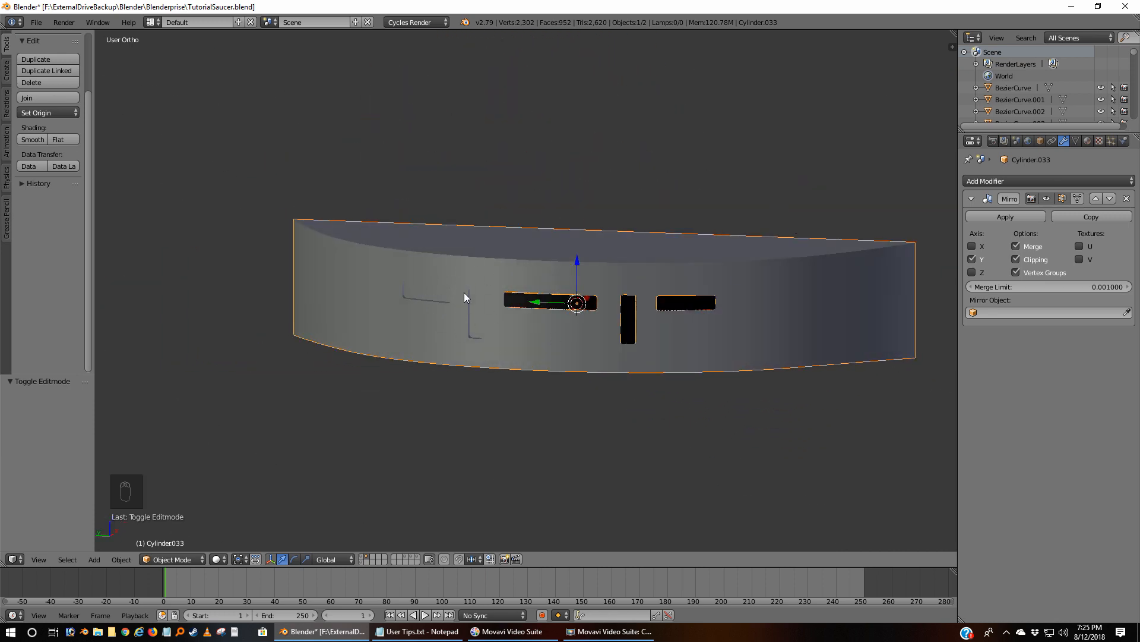
middle_click_drag(510, 359, 581, 311)
Delete the vertices of the centre window pane (Cylinder.056) on the +Y side of the centreline.
right_click(580, 310)
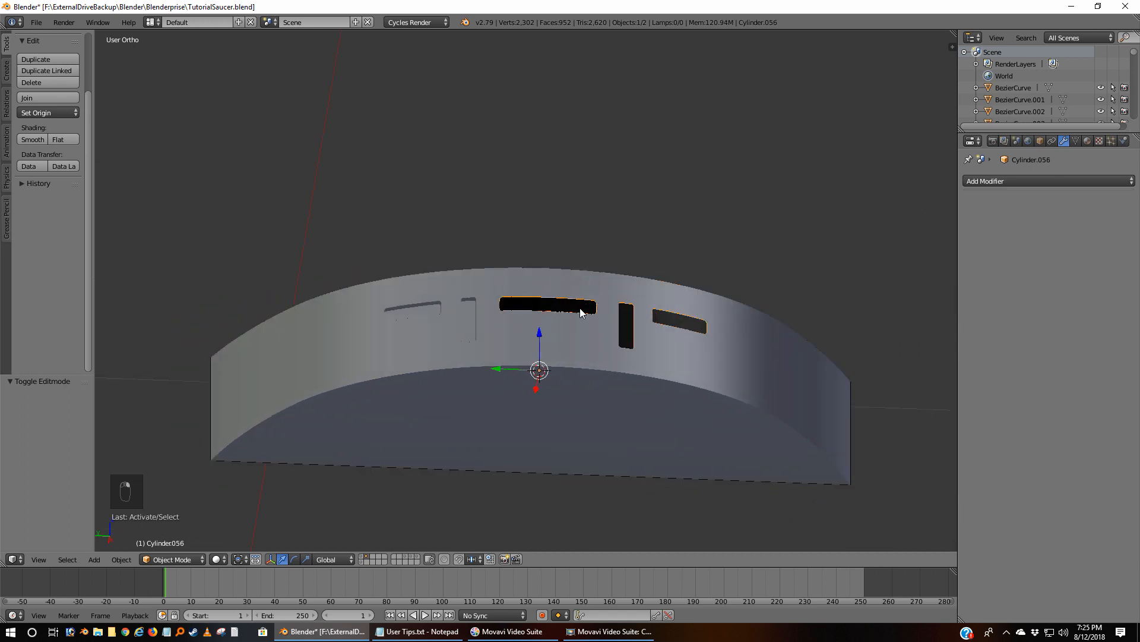
key("Tab")
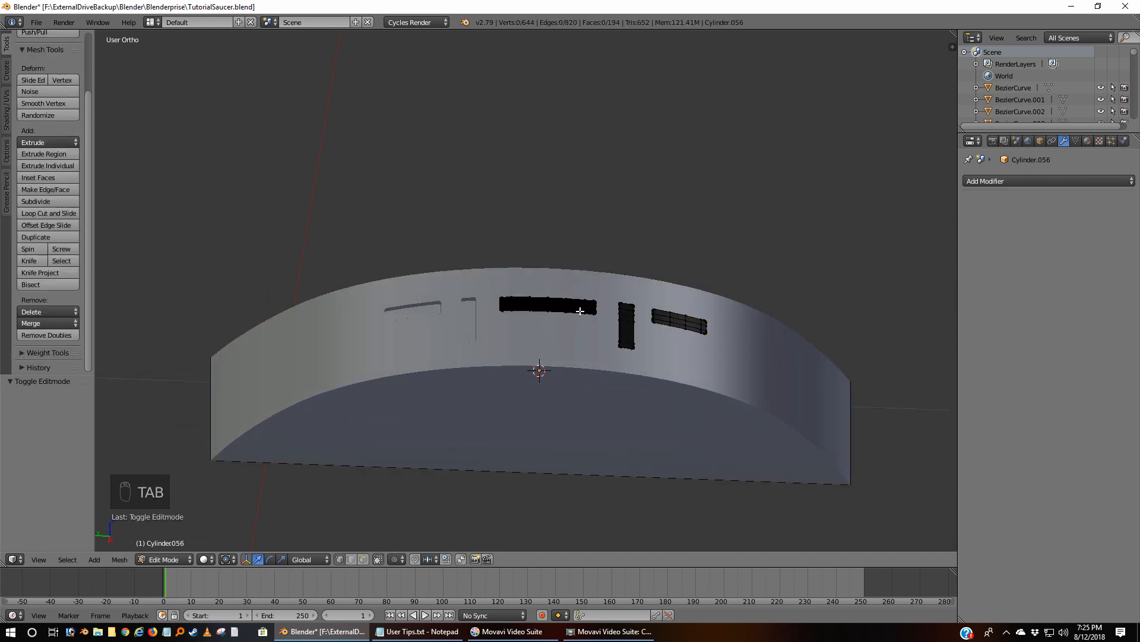
key("z")
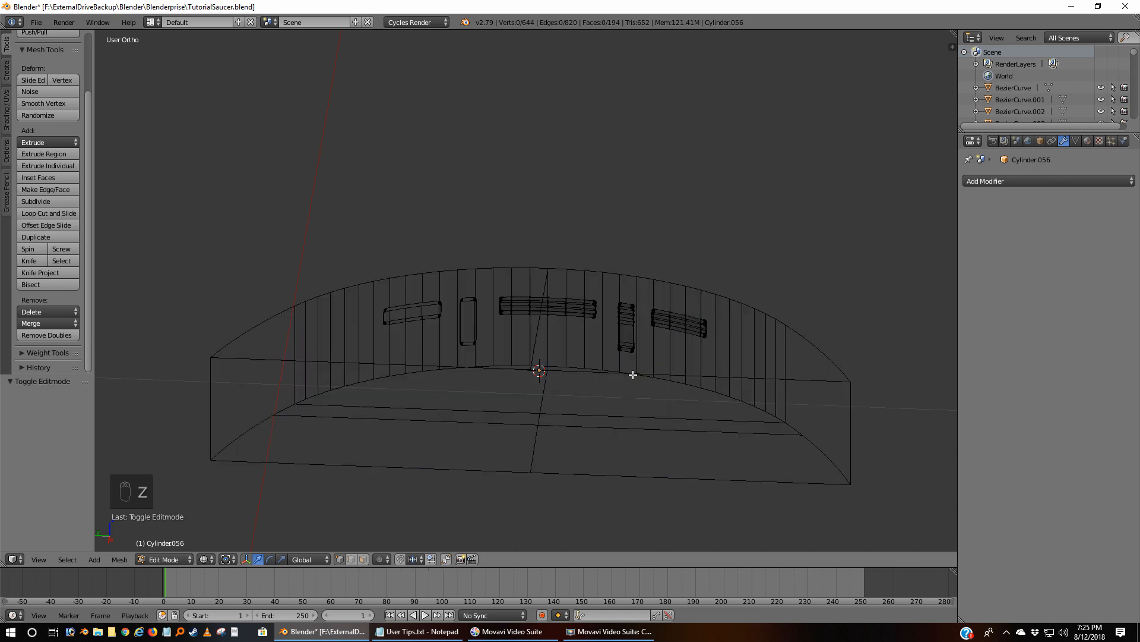
key("KP_1")
key("ctrl+KP_3")
scroll(632, 375, "up", 5)
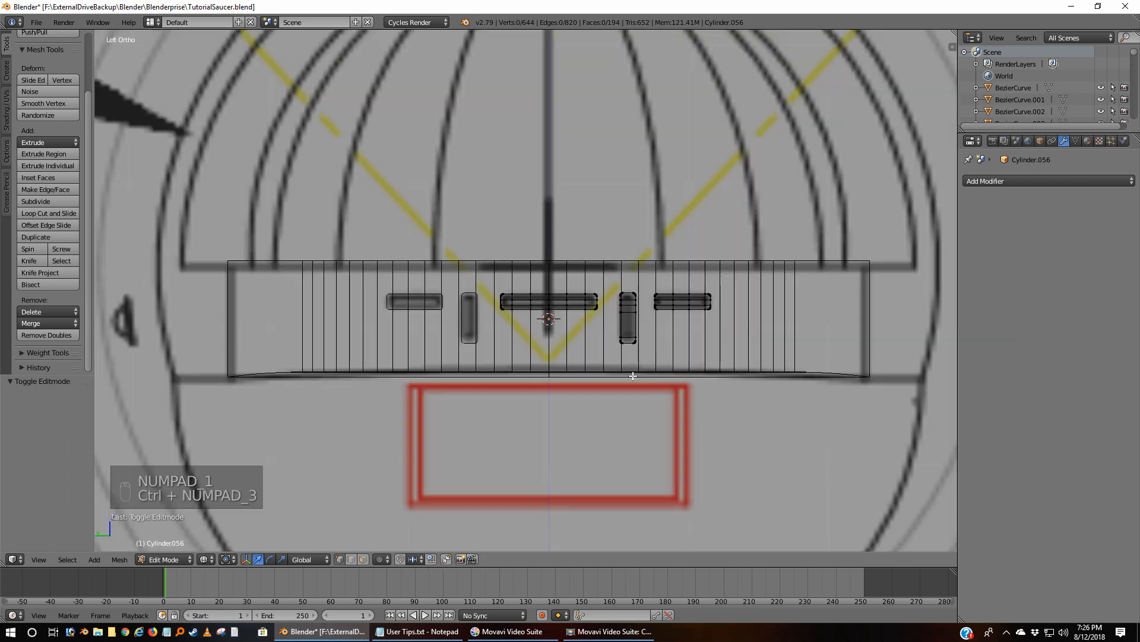
middle_click_drag(590, 361, 585, 314)
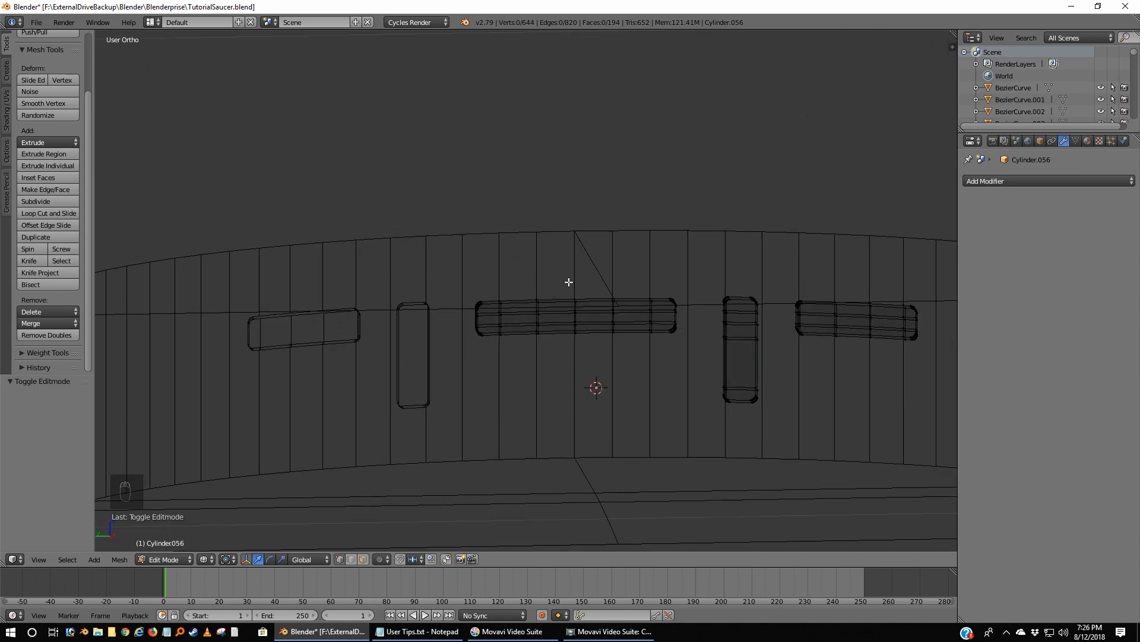
key("b")
left_click_drag(569, 280, 392, 433)
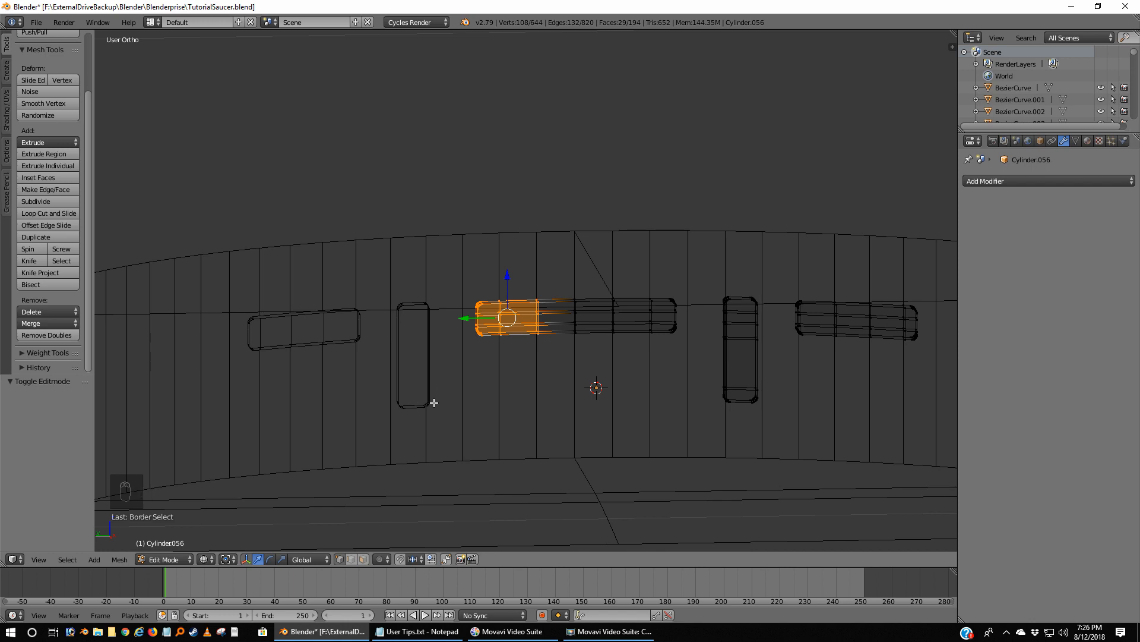
key("x")
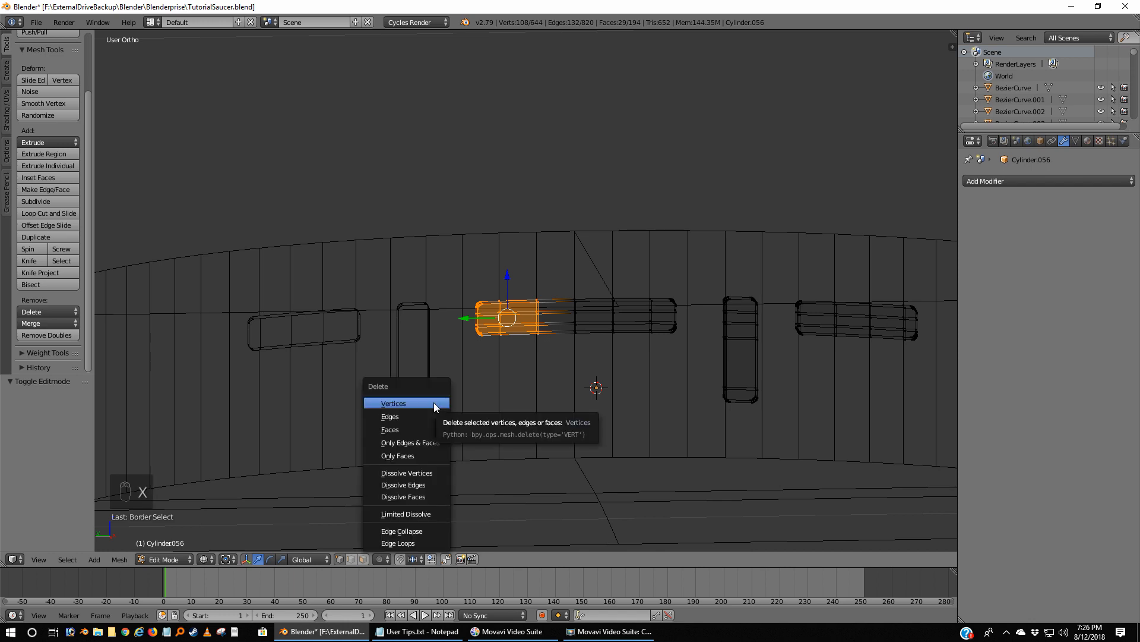
left_click(425, 402)
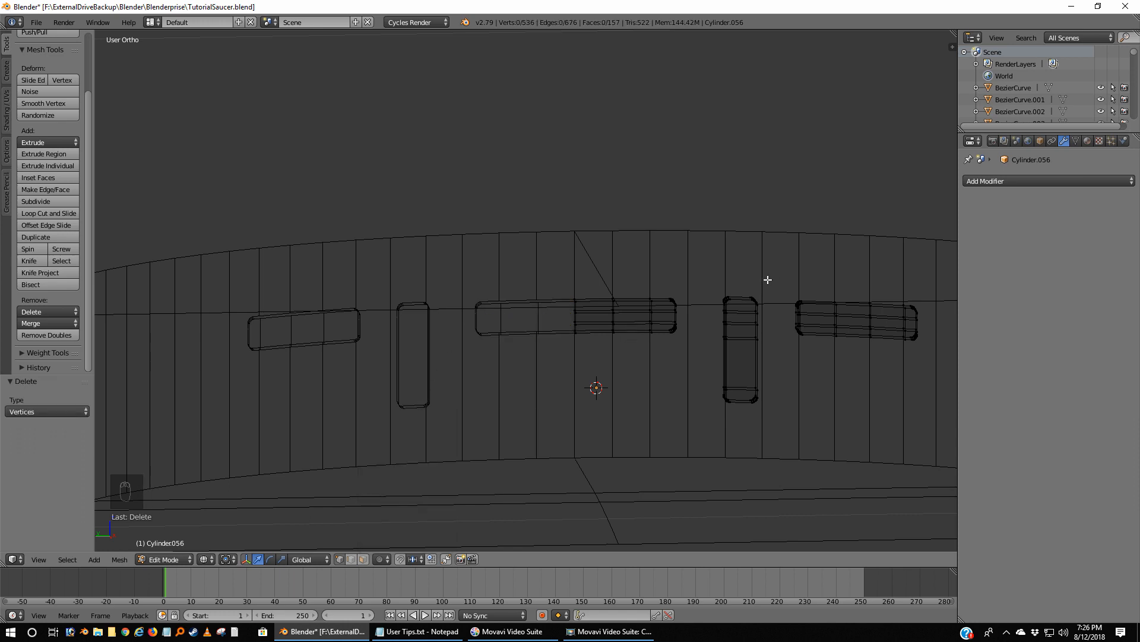
Snap the 3D cursor to the centre pane's vertices on the centreline, leaving no vertices selected.
key("ctrl+KP_3")
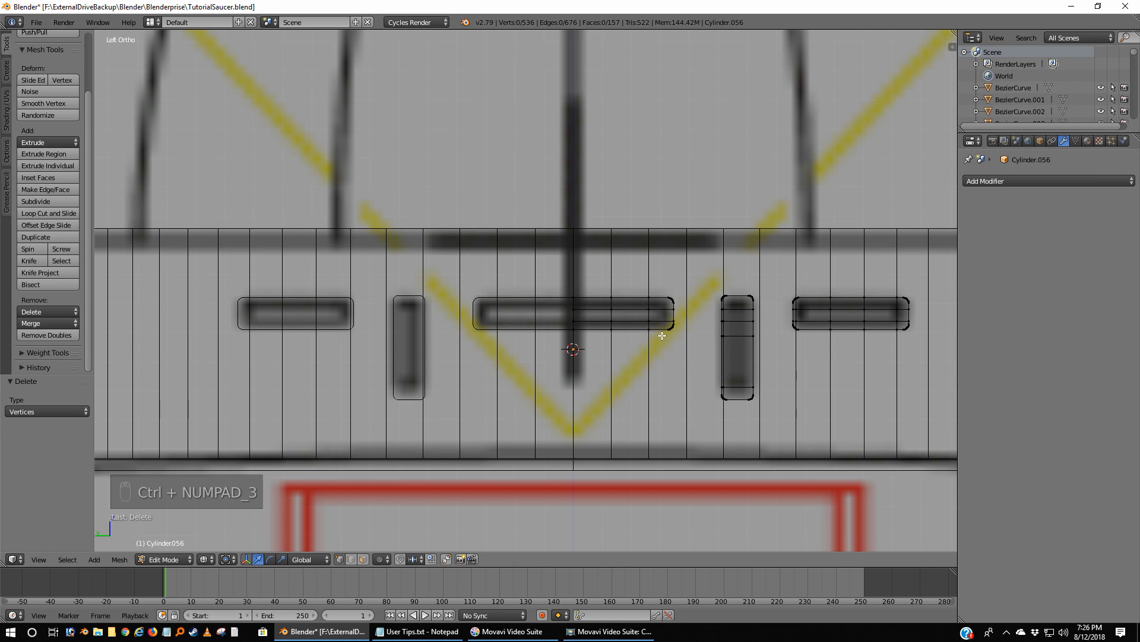
key("Tab")
key("Tab")
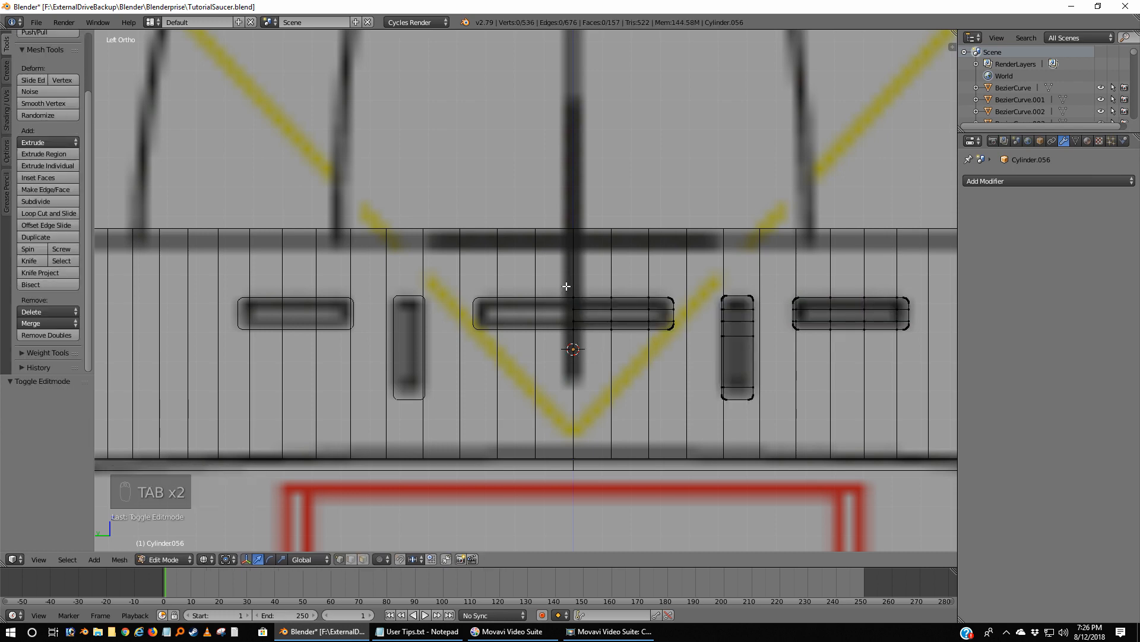
key("b")
key("b")
key("b")
left_click_drag(566, 287, 580, 366)
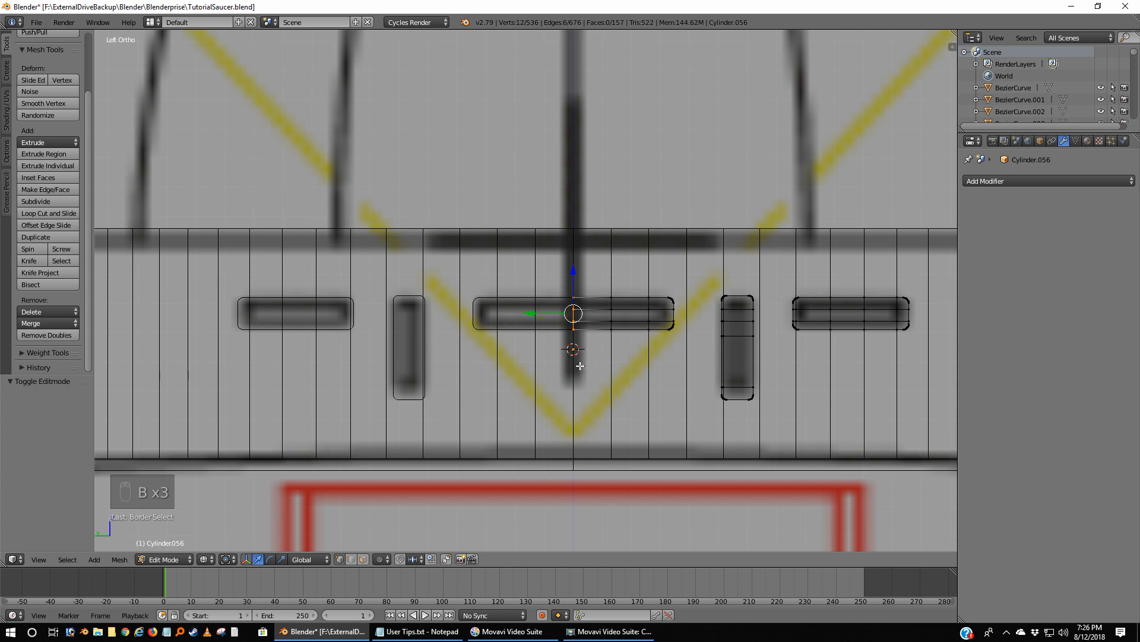
key("shift+s")
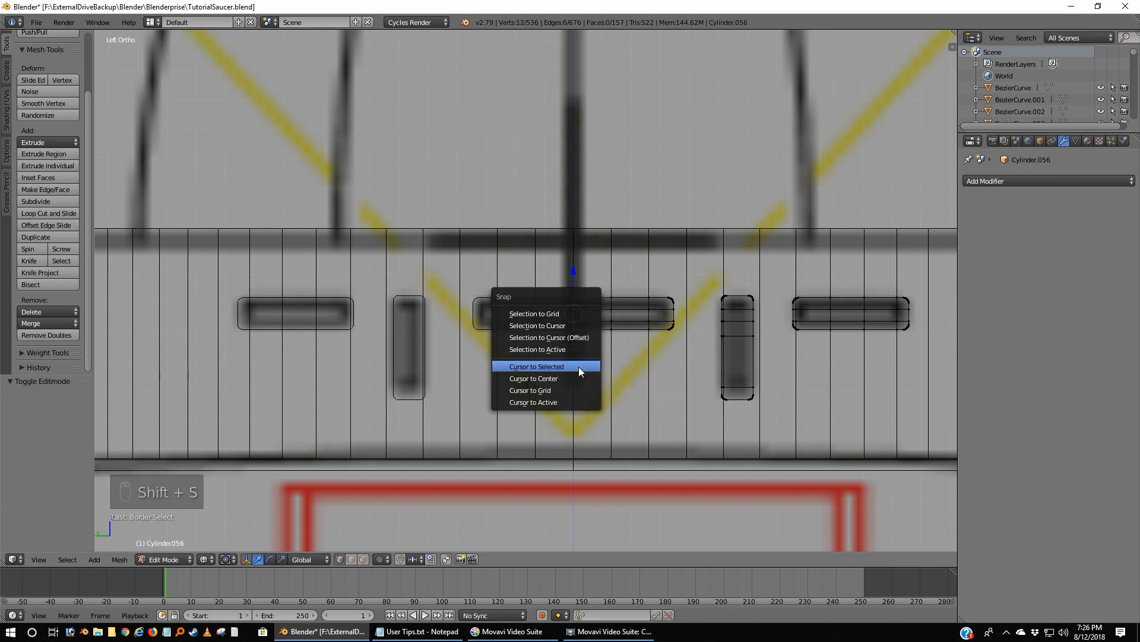
left_click(579, 365)
middle_click_drag(576, 371, 529, 451)
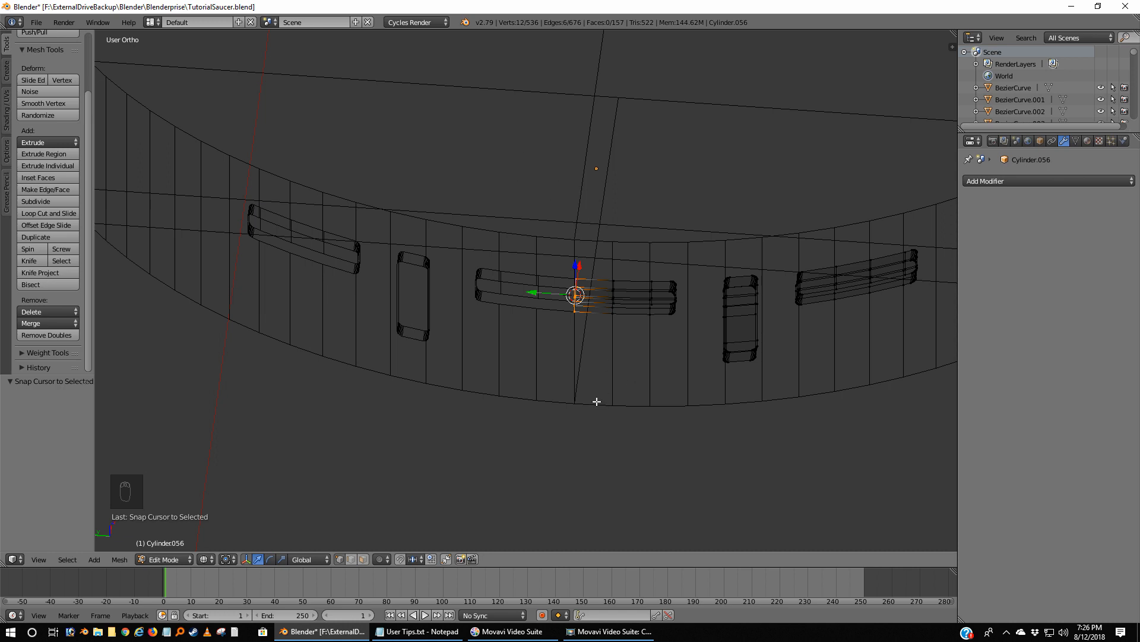
key("a")
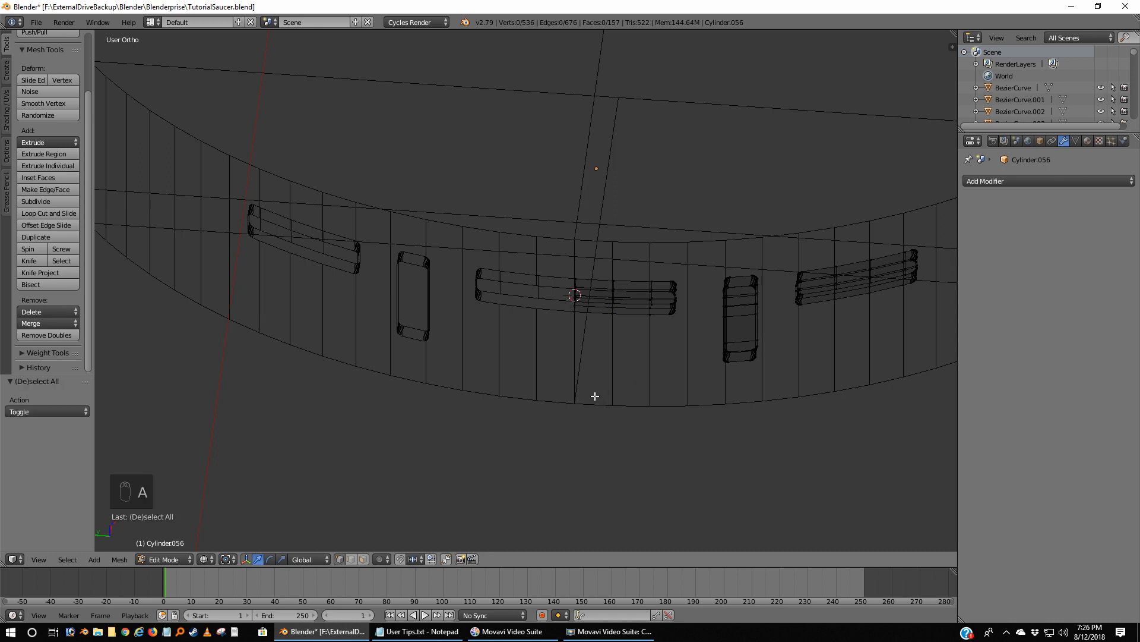
Mirror the window panes along Y only, with Clipping enabled, and check them in shaded 3D.
key("ctrl+KP_3")
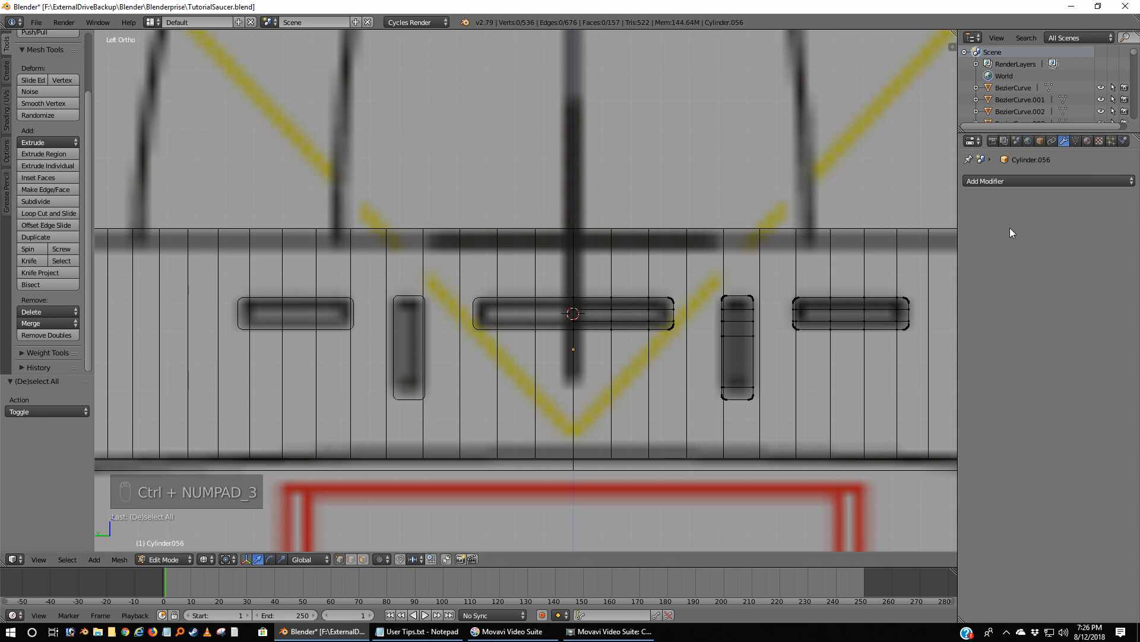
middle_click_drag(889, 256, 805, 364)
left_click(1046, 181)
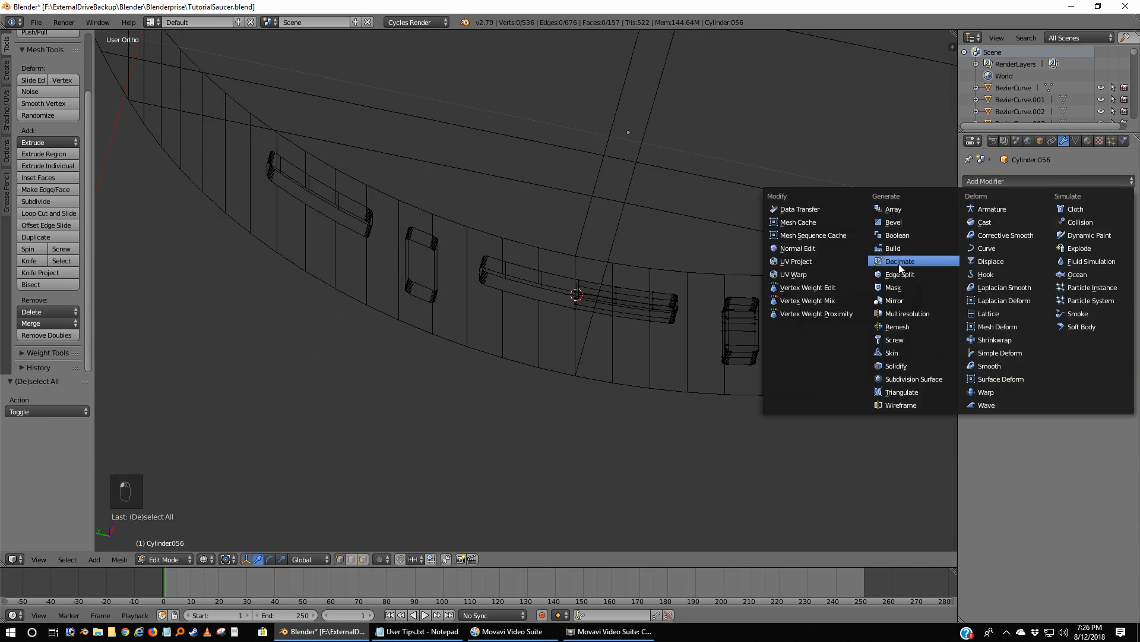
left_click(894, 300)
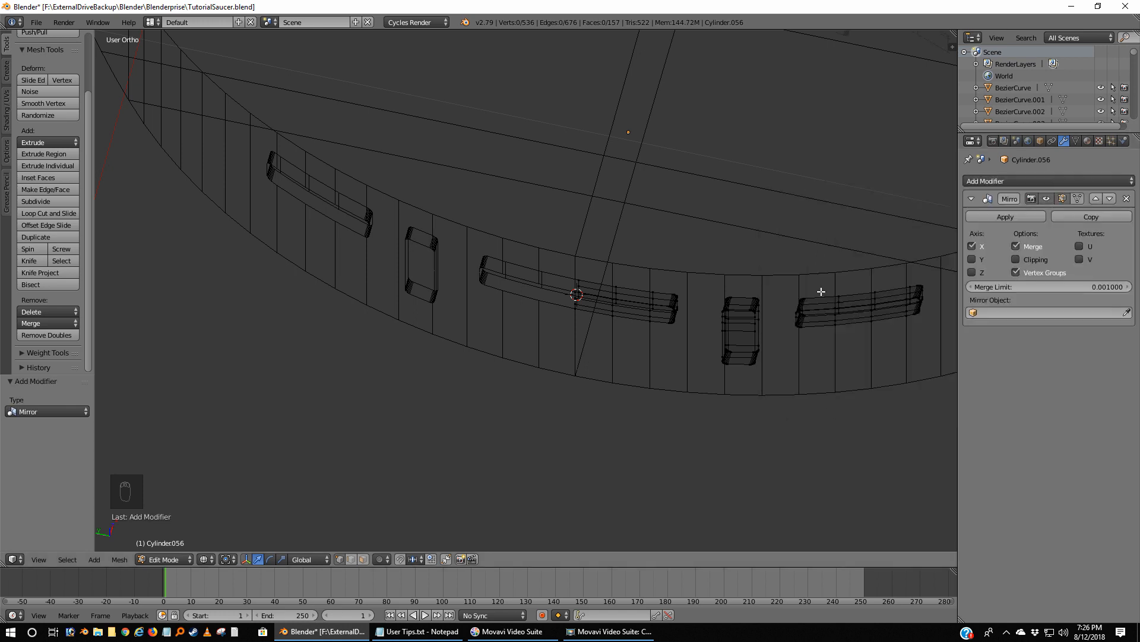
left_click(972, 259)
left_click(1015, 261)
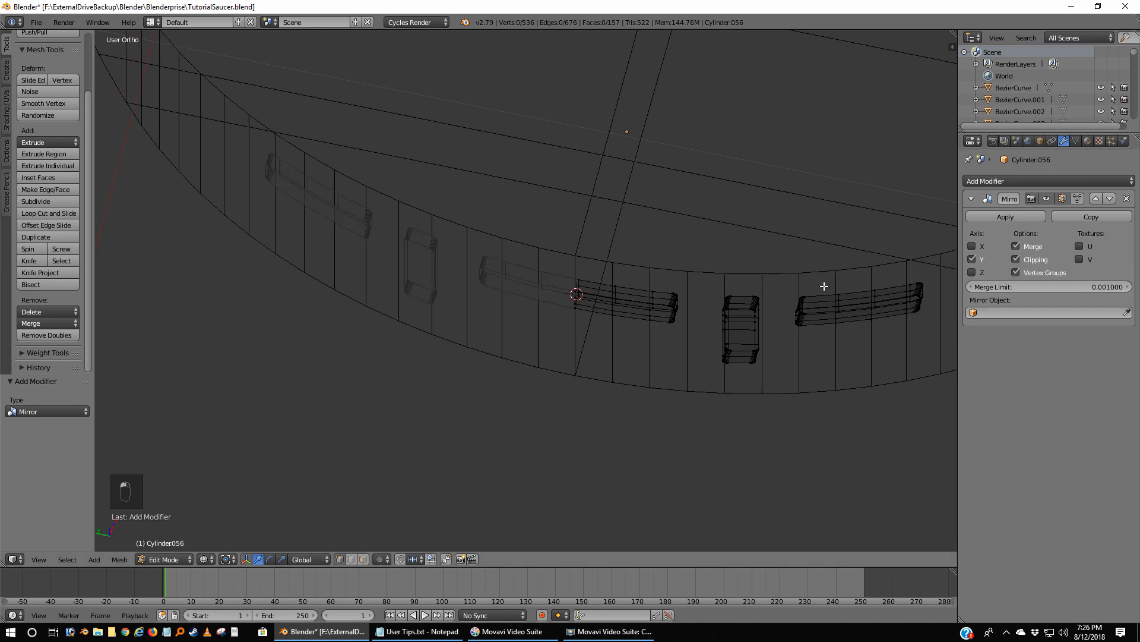
mouse_move(819, 285)
middle_mouse_down()
mouse_move(848, 278)
mouse_move(809, 221)
mouse_move(868, 185)
mouse_move(813, 196)
mouse_move(843, 186)
middle_mouse_up()
key("z")
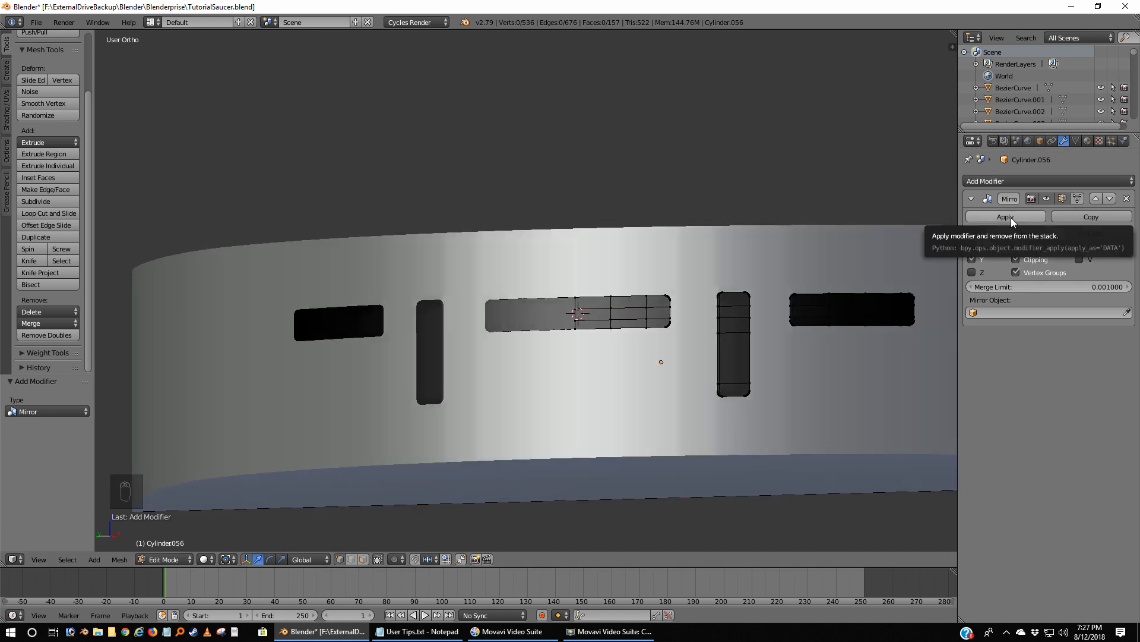
Apply the panes' Mirror modifier in Object Mode and inspect the full row of windows.
key("Tab")
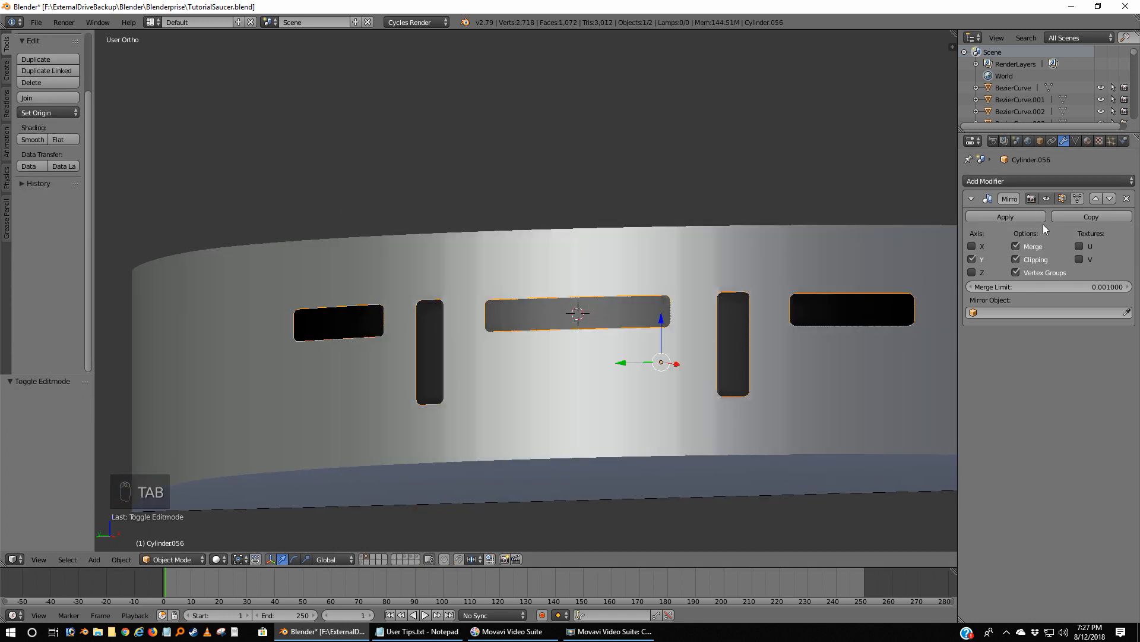
left_click(1018, 217)
middle_click_drag(607, 351, 652, 389)
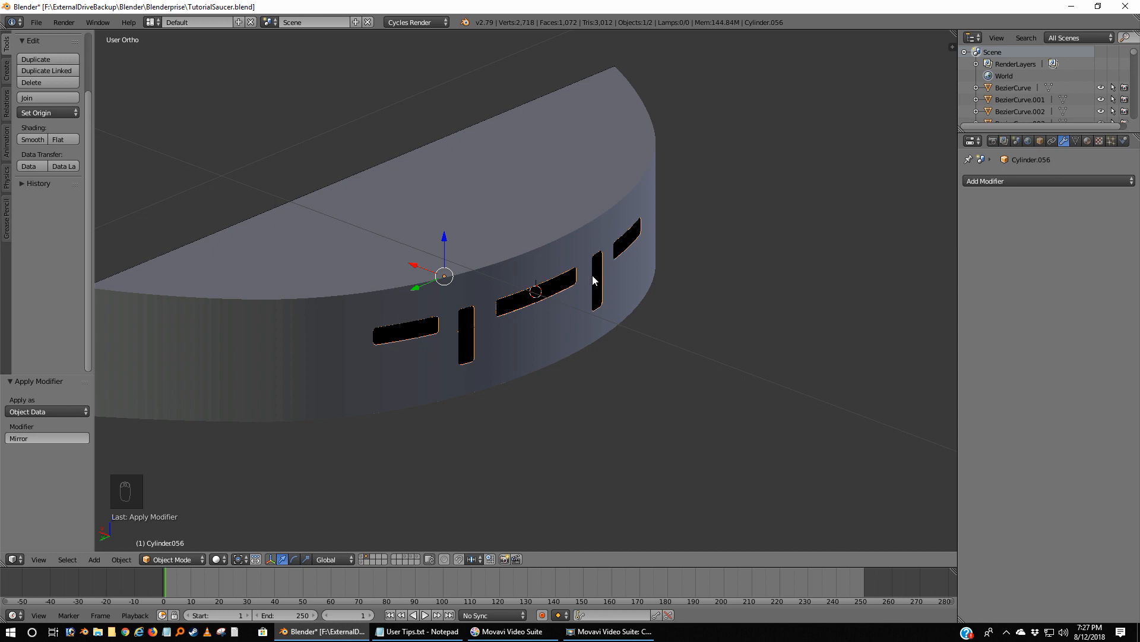
Move the half-round base and its window panes to layer 1, show that layer, and deselect everything.
key("z")
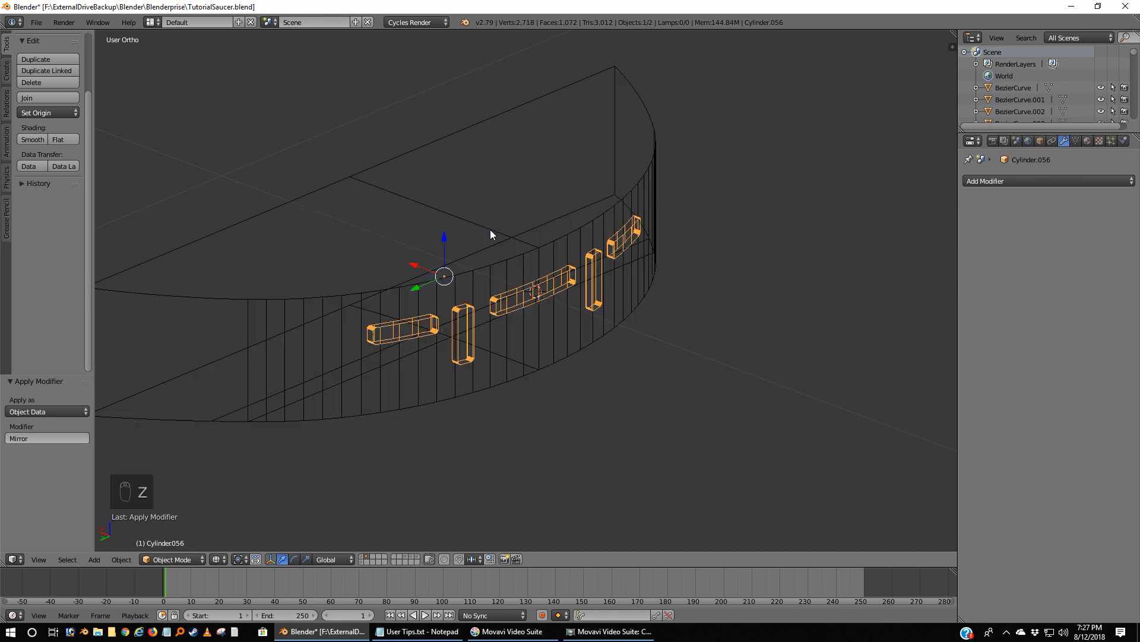
scroll(302, 122, "down", 4)
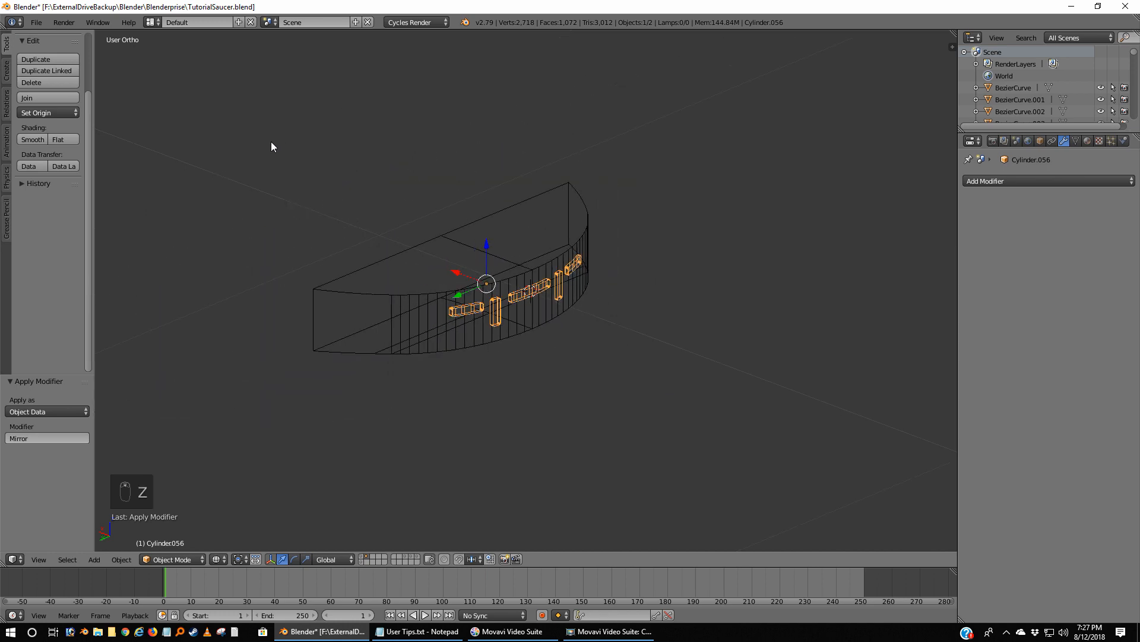
key("b")
left_click_drag(255, 128, 691, 427)
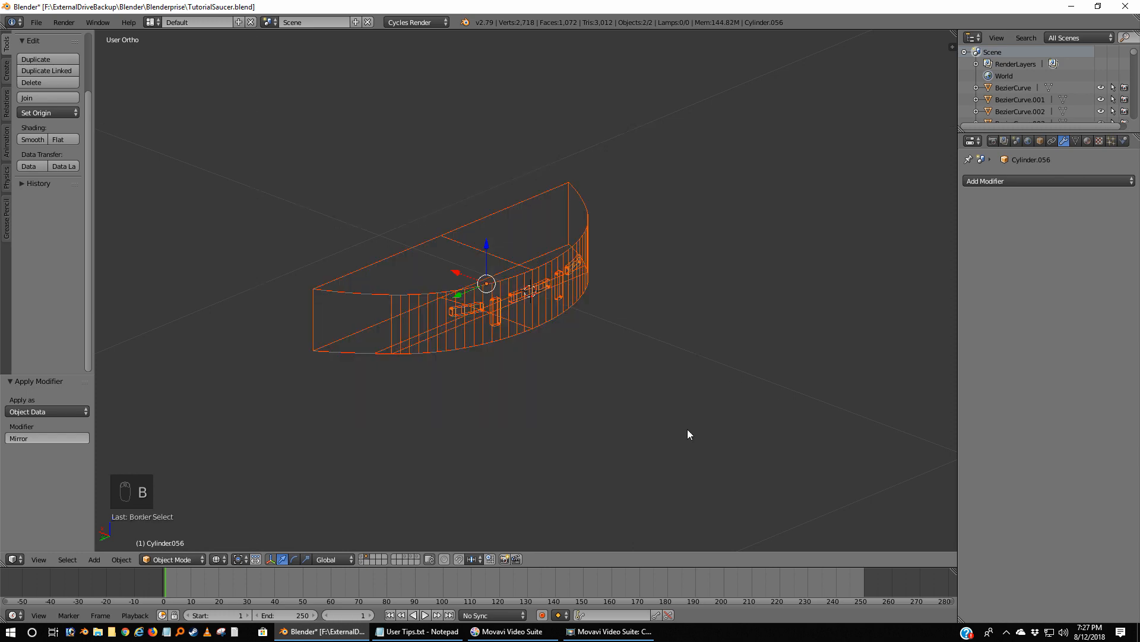
key("m")
left_click(779, 460)
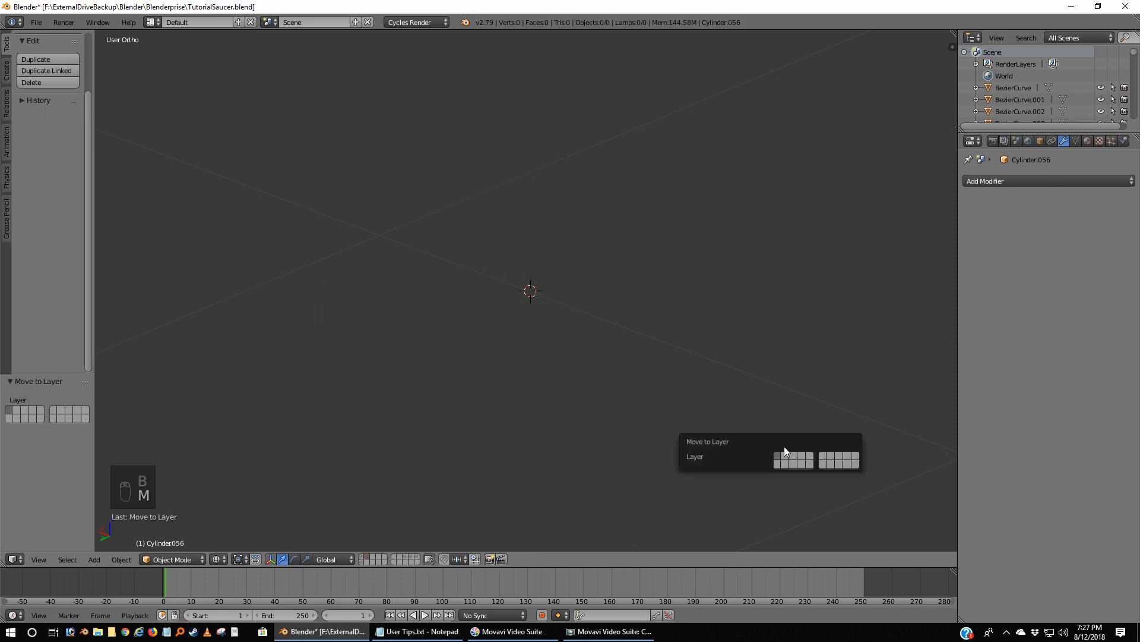
left_click(362, 561)
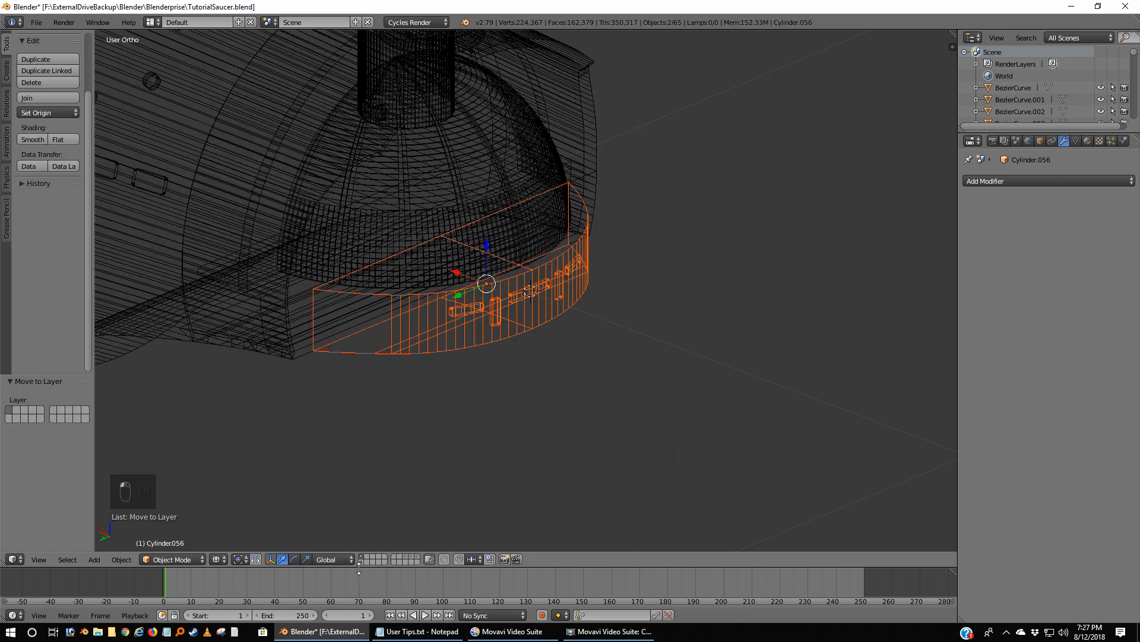
key("a")
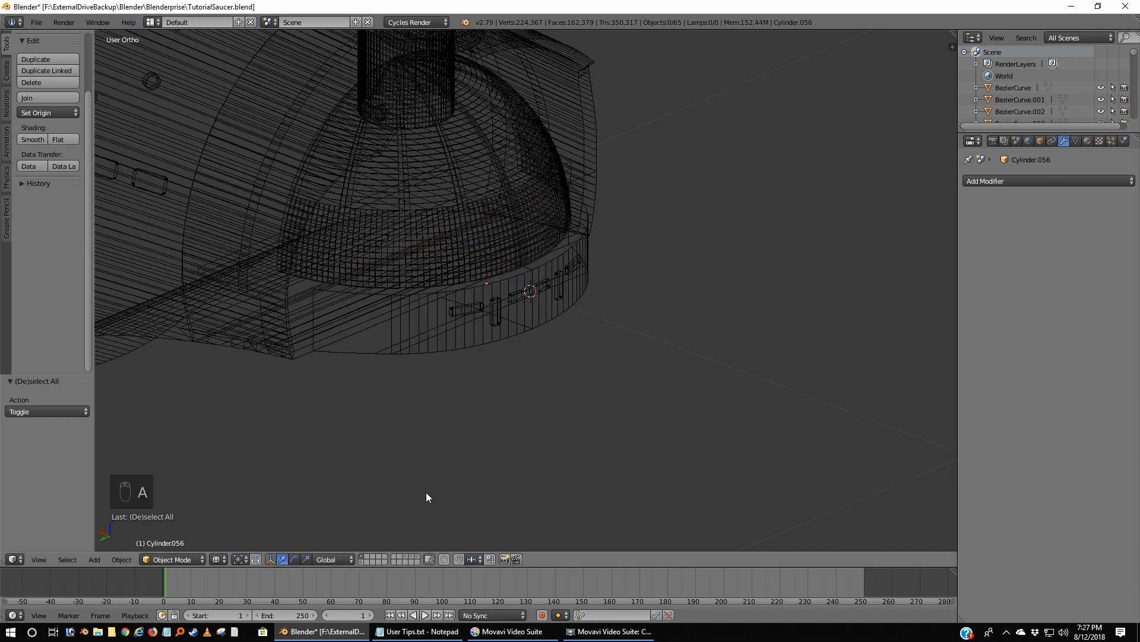
Show the layer with the cameras and lamps as well, and make Camera.009 the active camera.
left_click(359, 562, "shift")
middle_click_drag(541, 444, 596, 390)
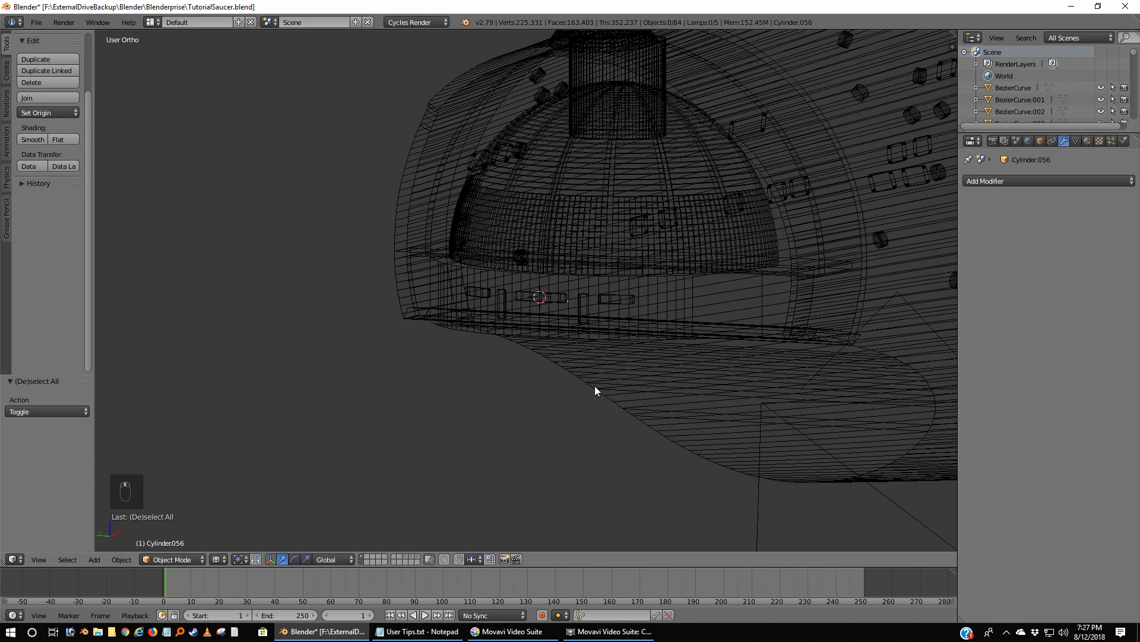
right_click(761, 506)
key("ctrl+KP_0")
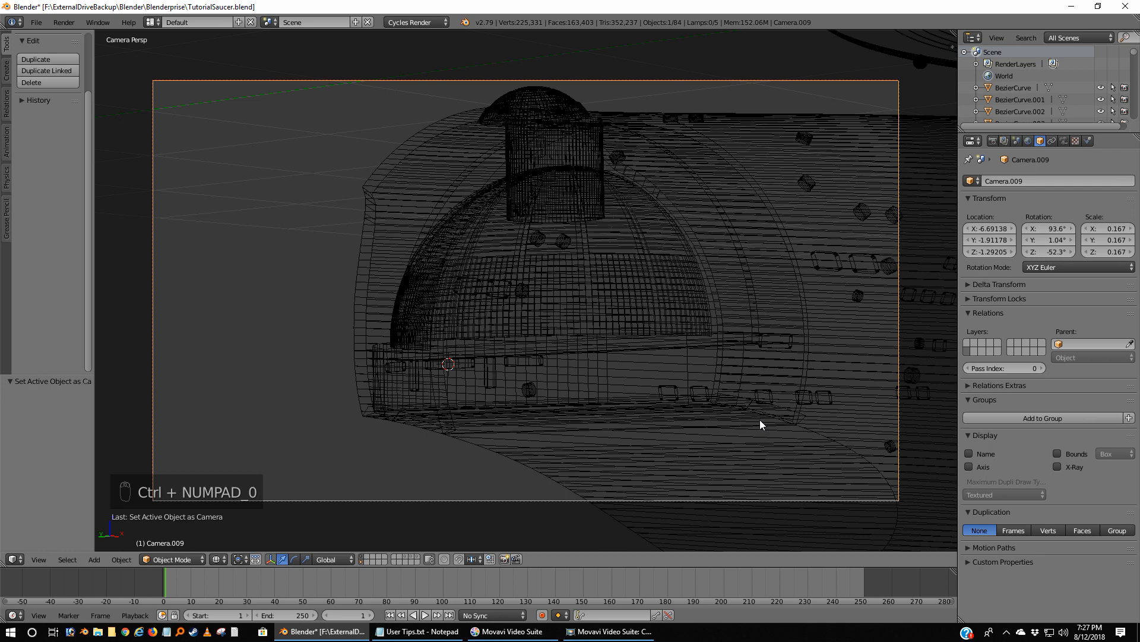
Preview the camera view with Rendered shading and save TutorialSaucer.blend.
left_click(217, 559)
left_click(233, 480)
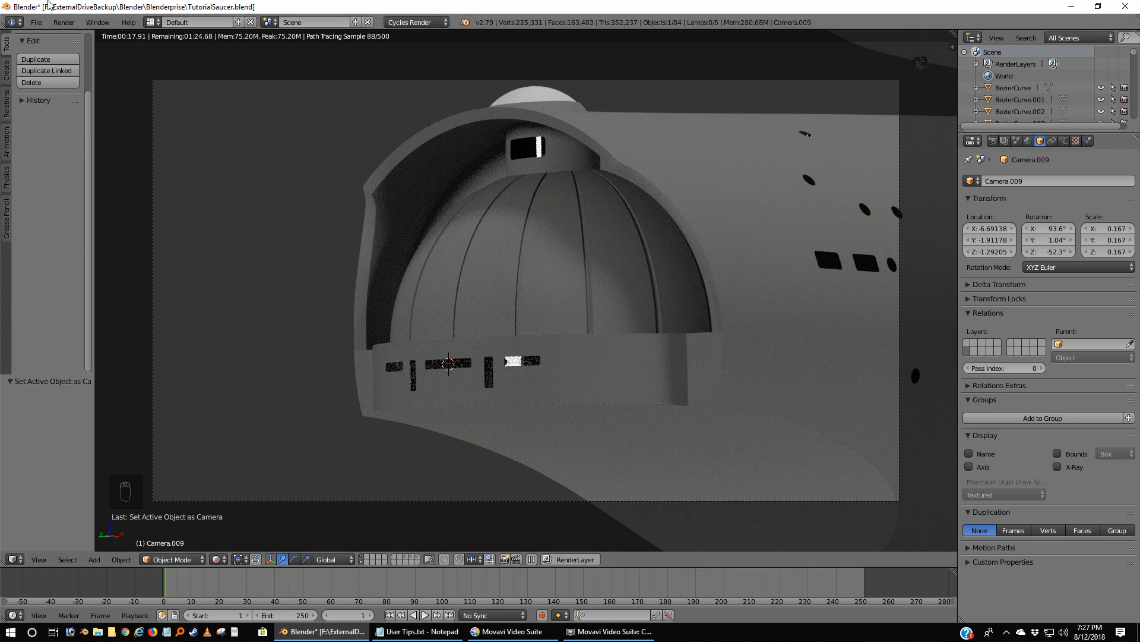
left_click(37, 22)
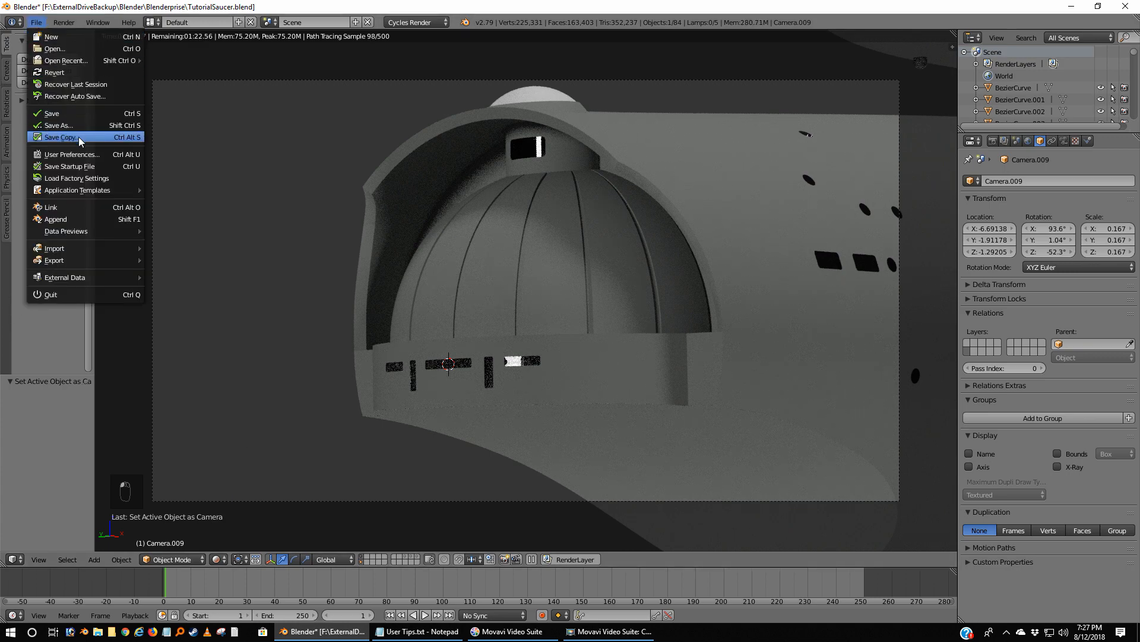
left_click(79, 115)
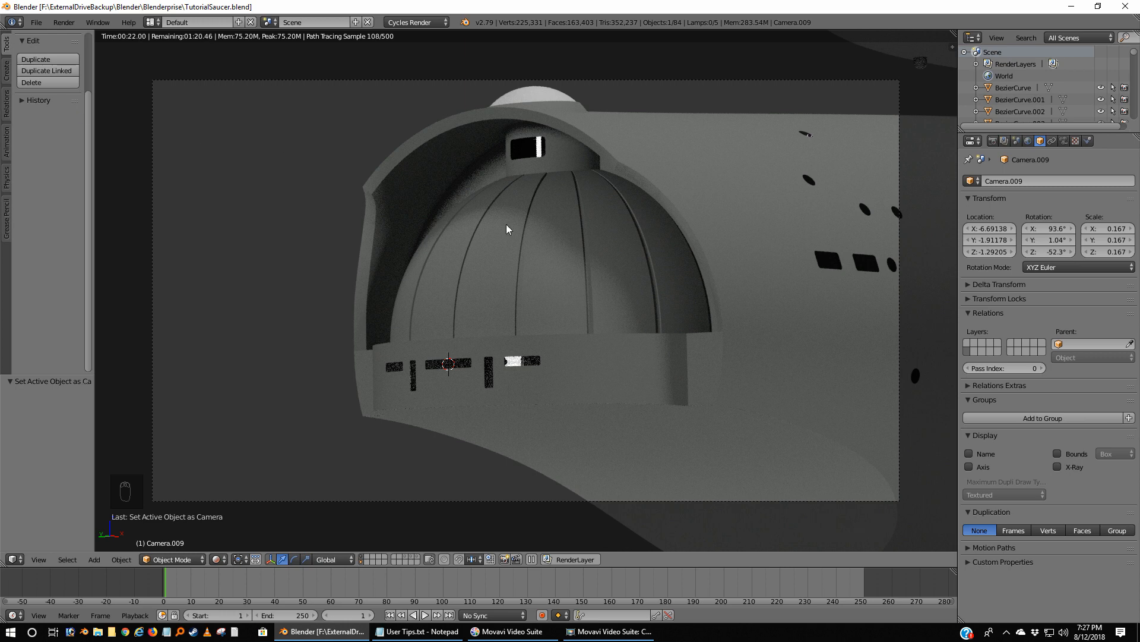